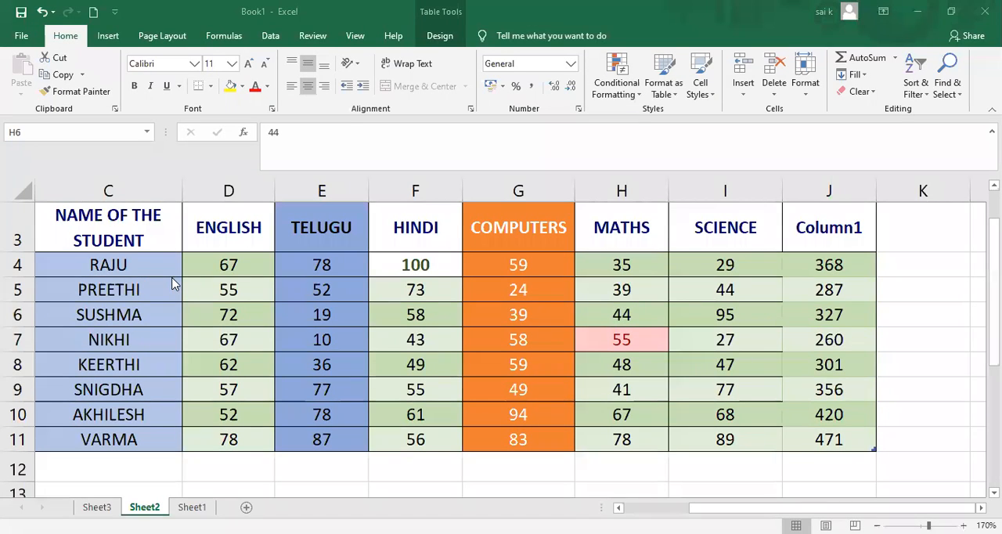
{"action": "left_click", "coordinate": [897, 245]}
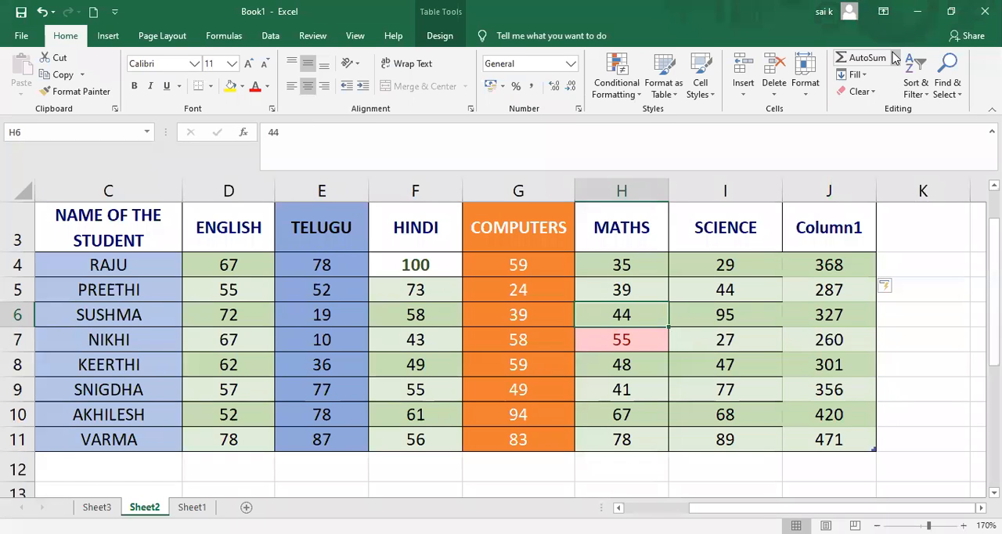
{"action": "left_click", "coordinate": [895, 58]}
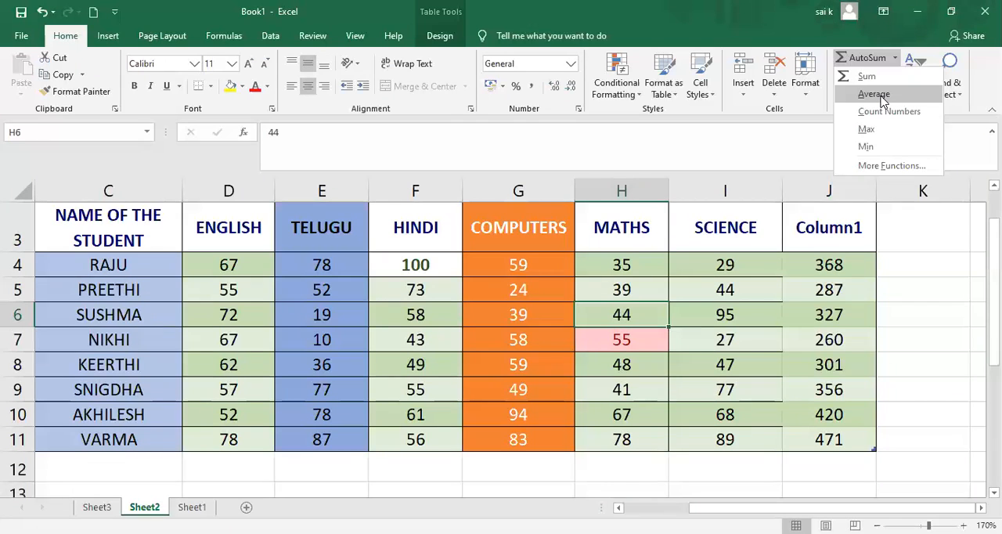
{"action": "left_click", "coordinate": [838, 264]}
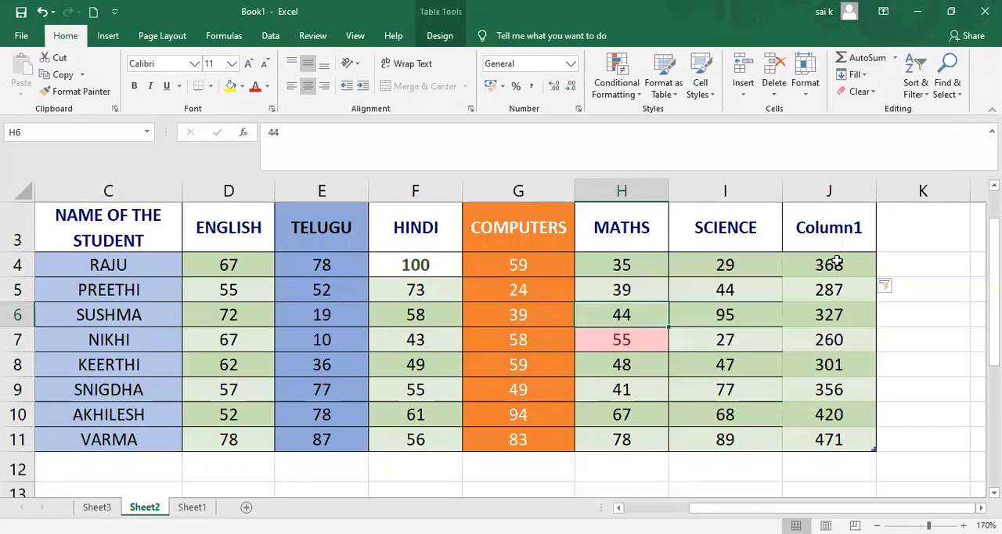
{"action": "left_click", "coordinate": [836, 265]}
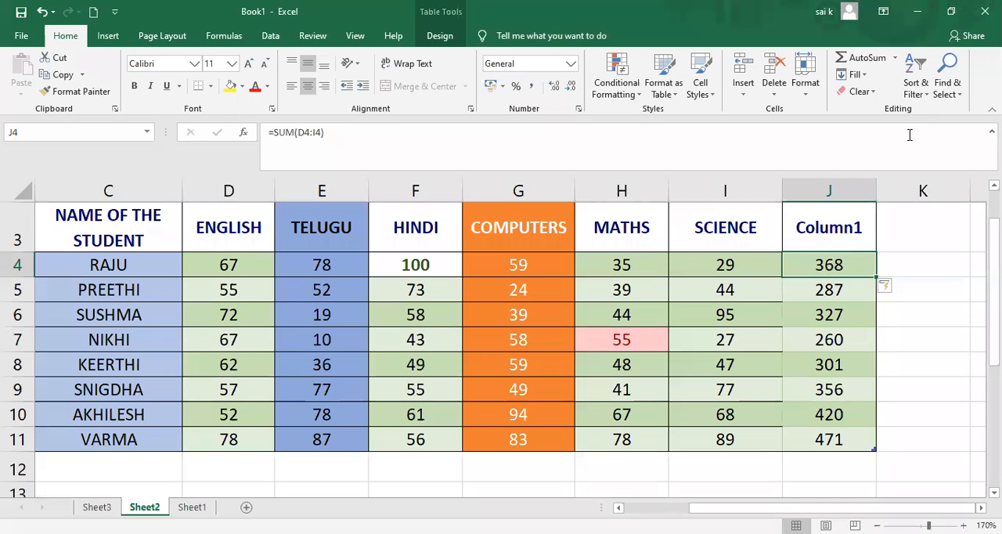
{"action": "left_click", "coordinate": [889, 60]}
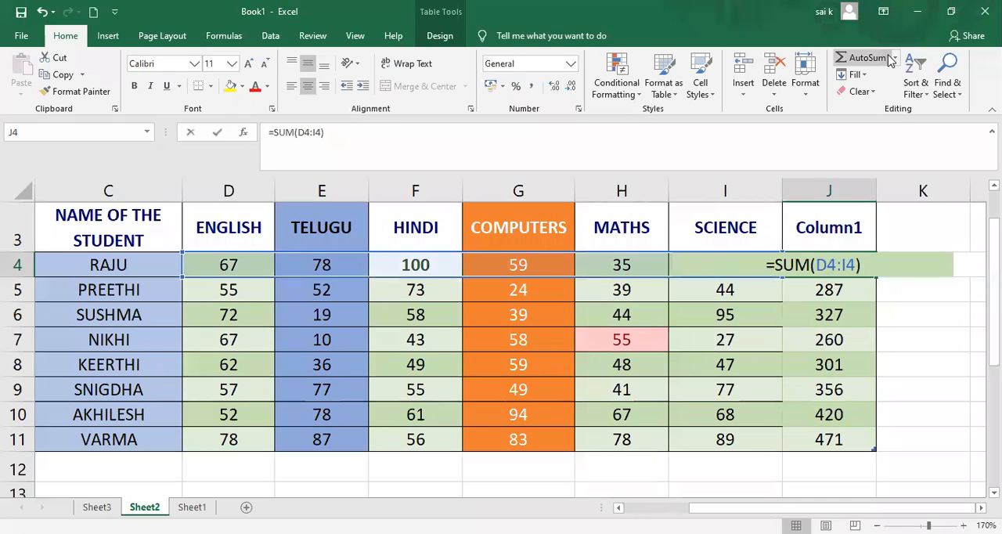
{"action": "left_click", "coordinate": [929, 286]}
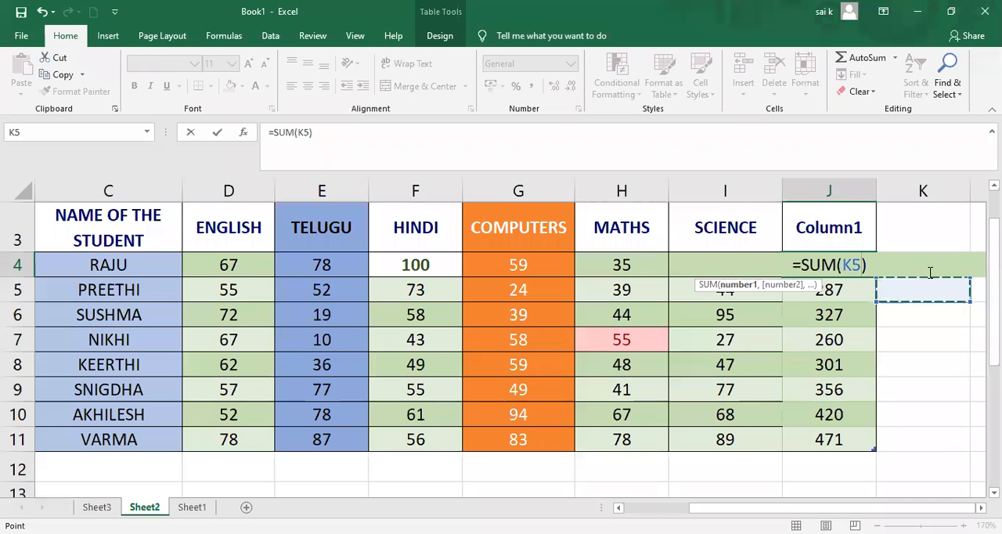
{"action": "key", "text": "Return"}
{"action": "left_click", "coordinate": [932, 369]}
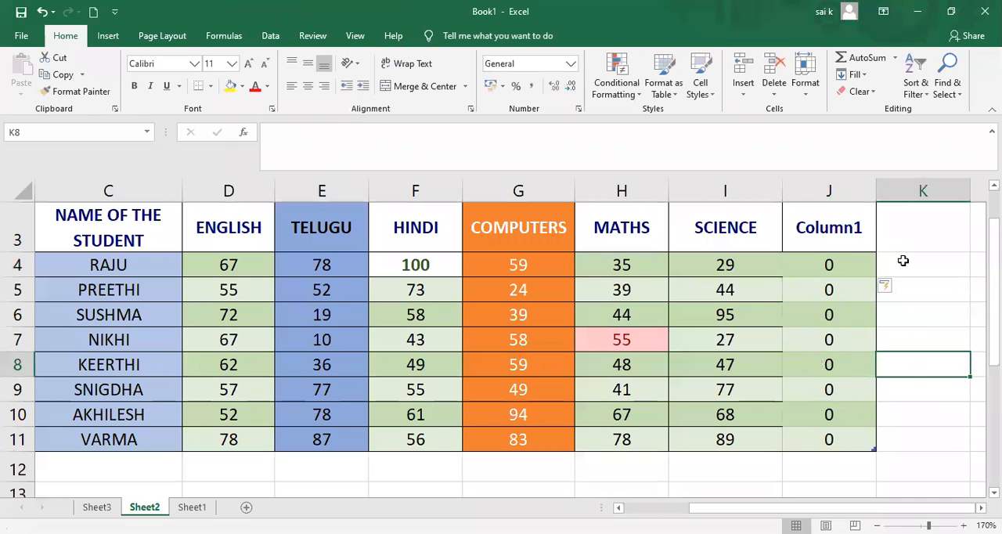
{"action": "key", "text": "ctrl+z"}
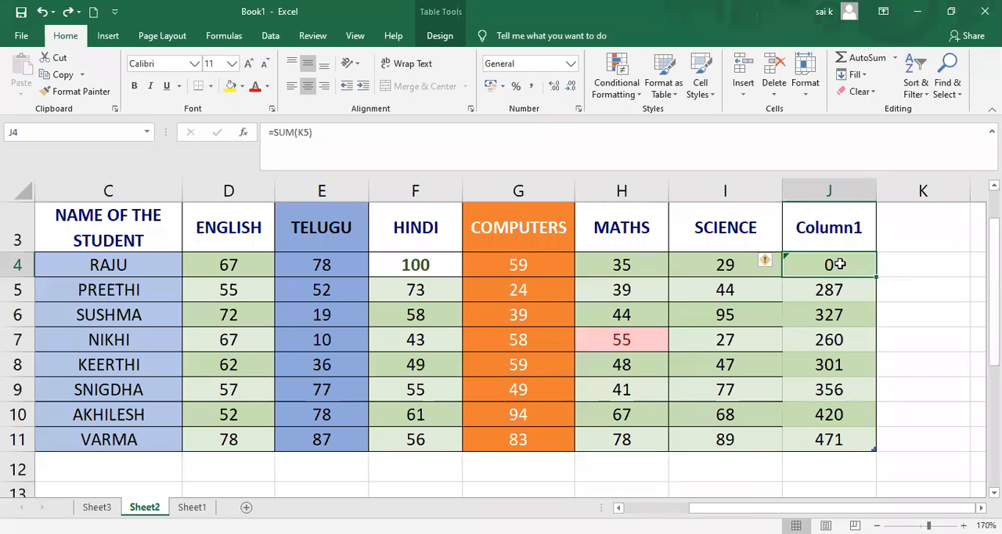
Replace the formula in cell J4, the first student's total, with the value 368.
{"action": "key", "text": "BackSpace"}
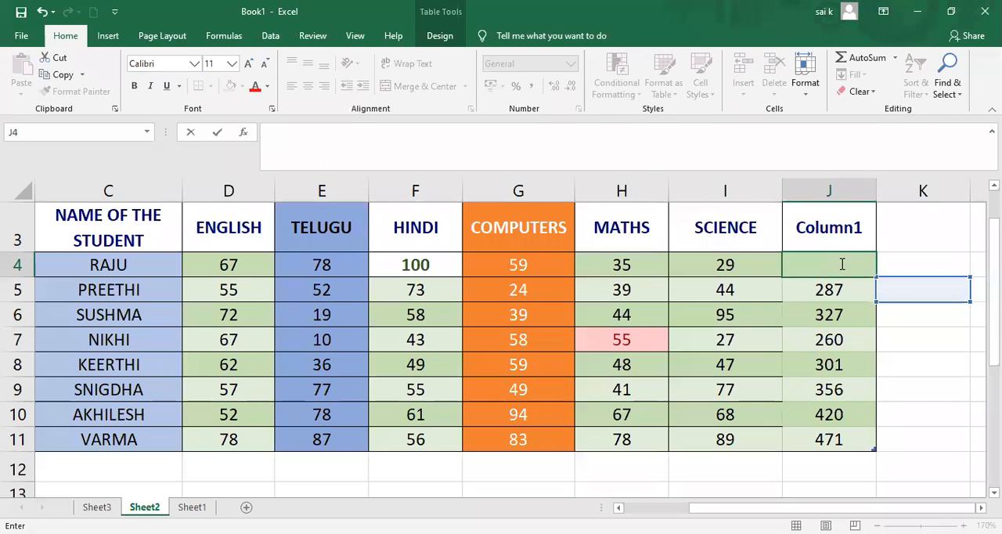
{"action": "type", "text": "368"}
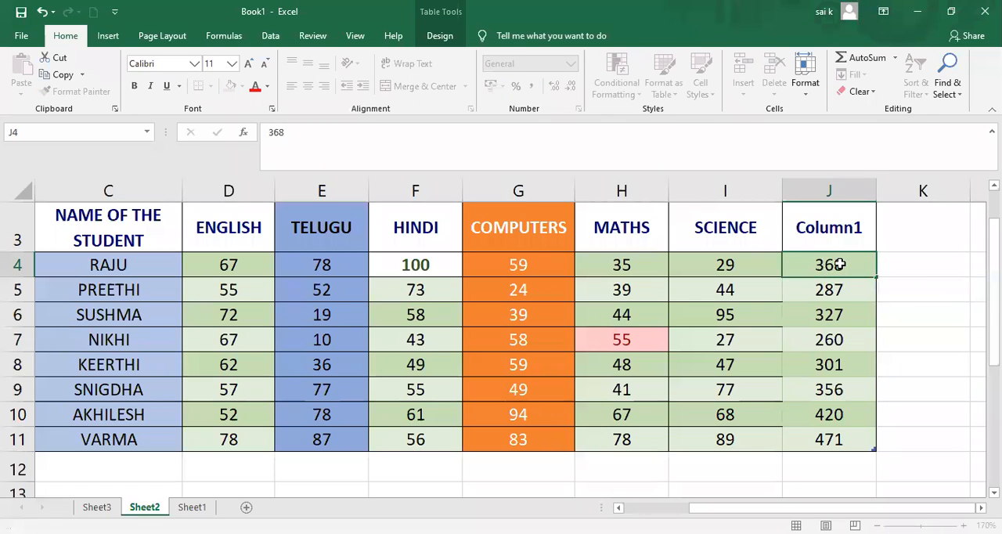
{"action": "key", "text": "Tab"}
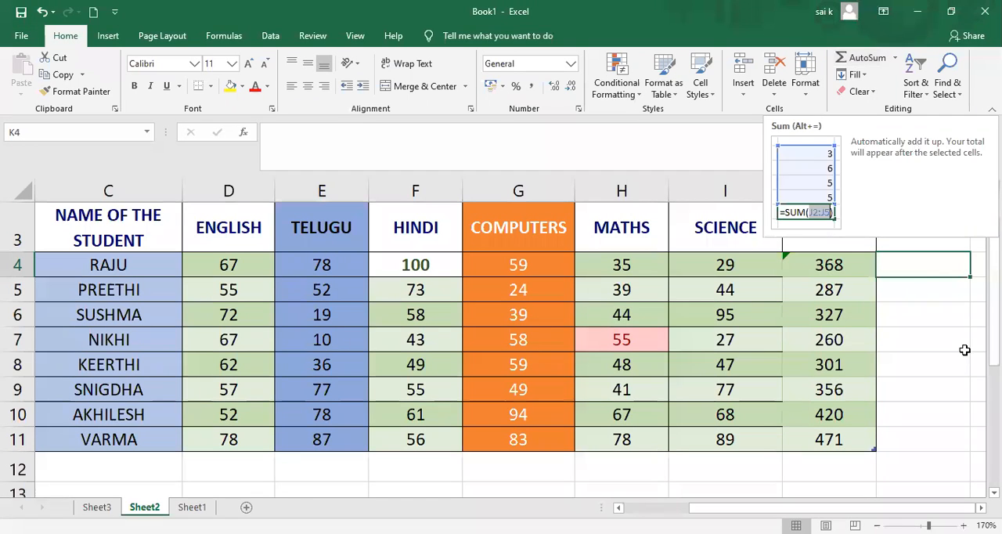
{"action": "left_click", "coordinate": [914, 288]}
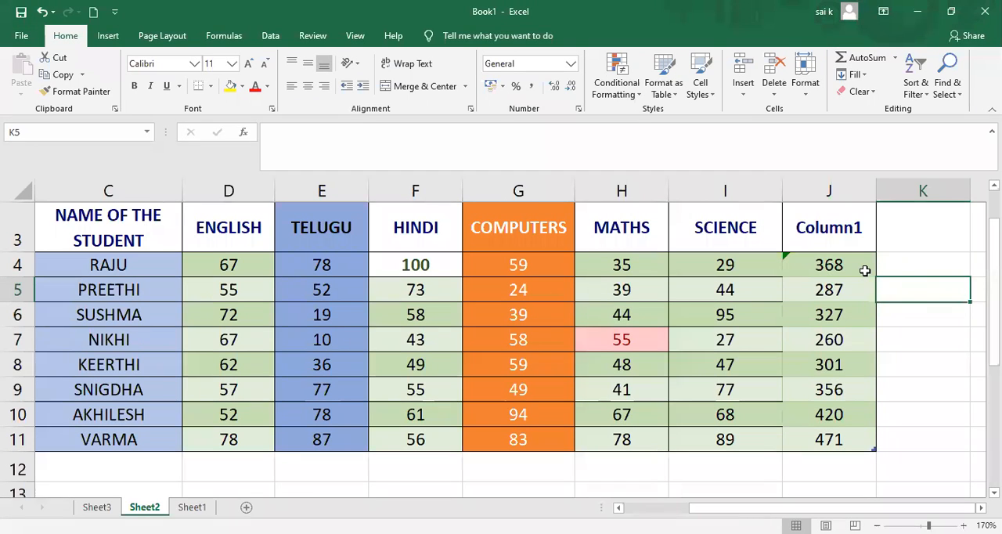
{"action": "left_click", "coordinate": [910, 271]}
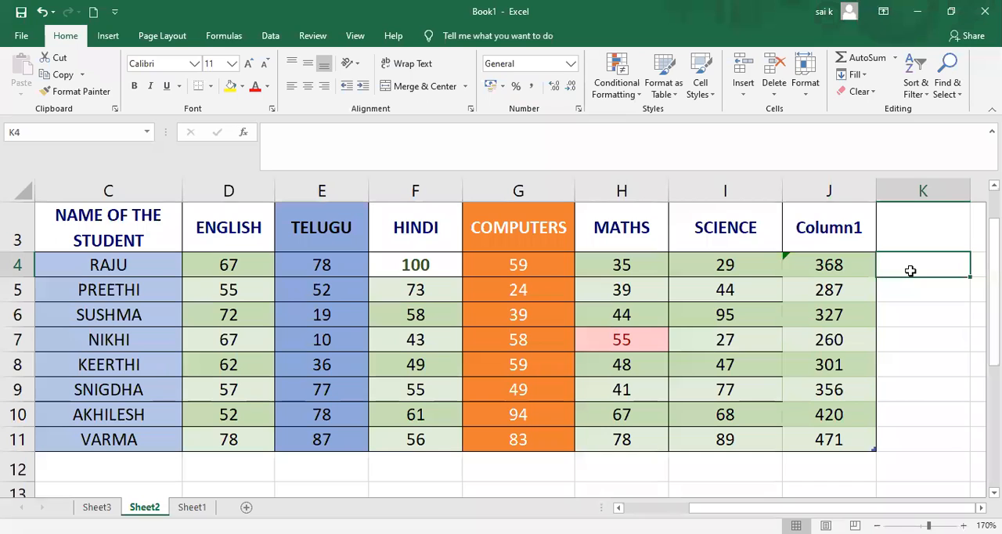
{"action": "type", "text": "="}
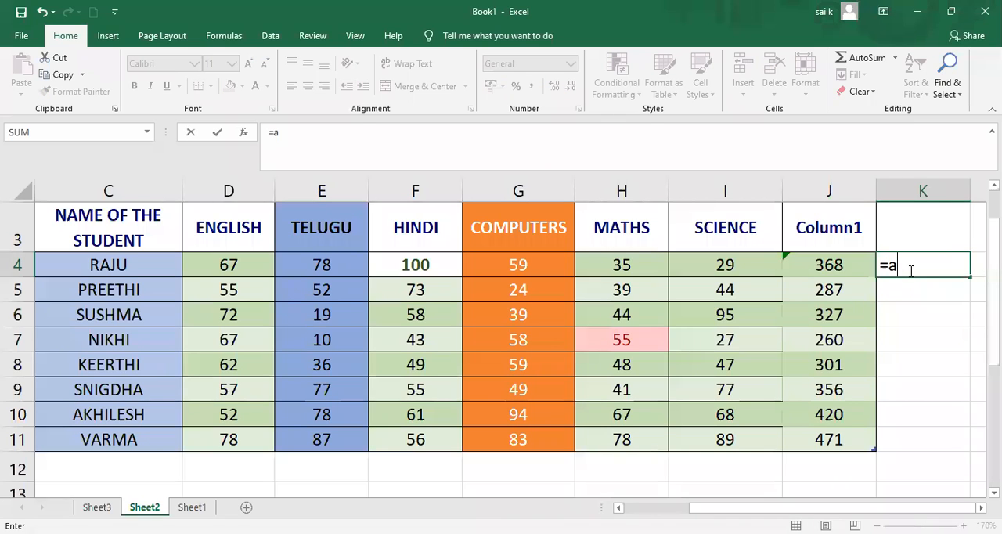
{"action": "type", "text": "a"}
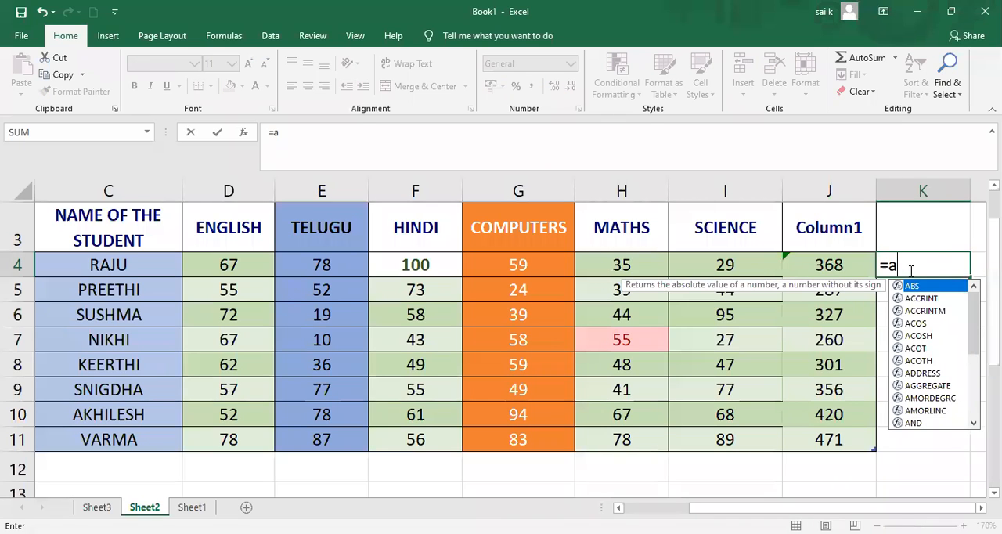
{"action": "type", "text": "verage"}
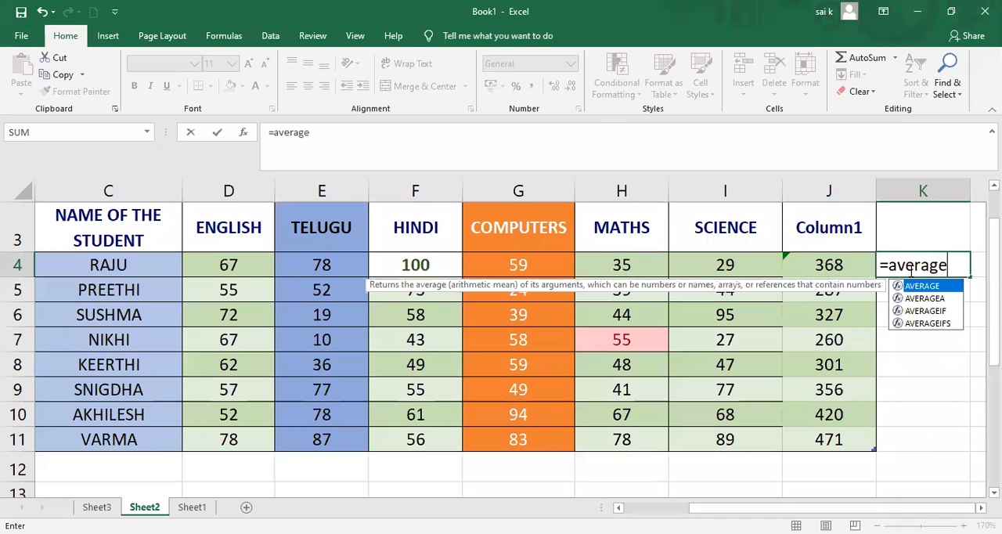
{"action": "key", "text": "Tab"}
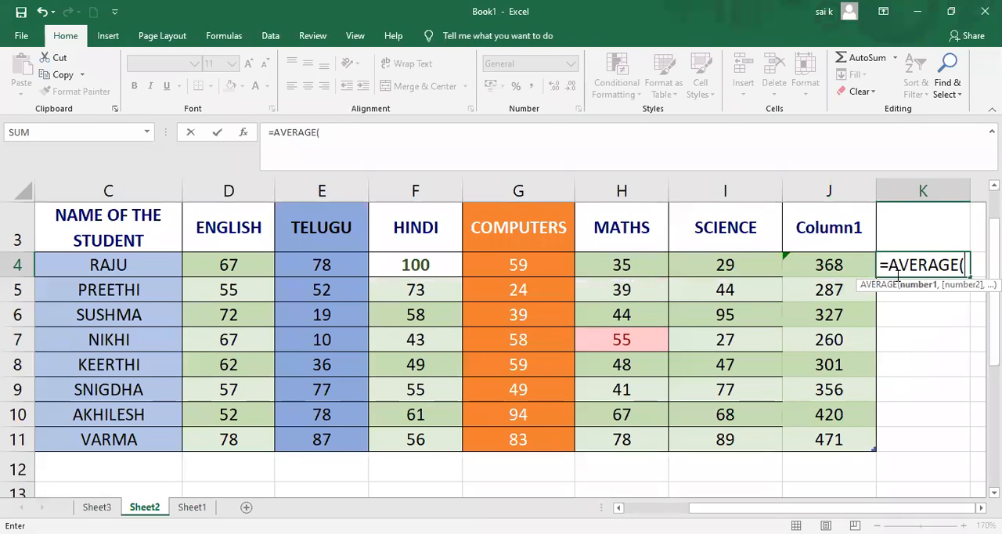
{"action": "left_click", "coordinate": [826, 265]}
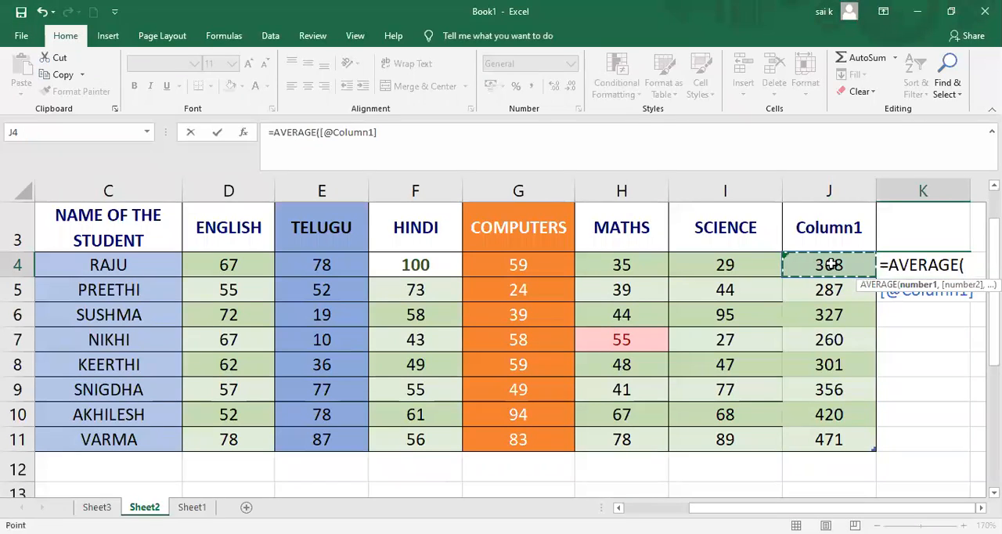
{"action": "left_click", "coordinate": [968, 268]}
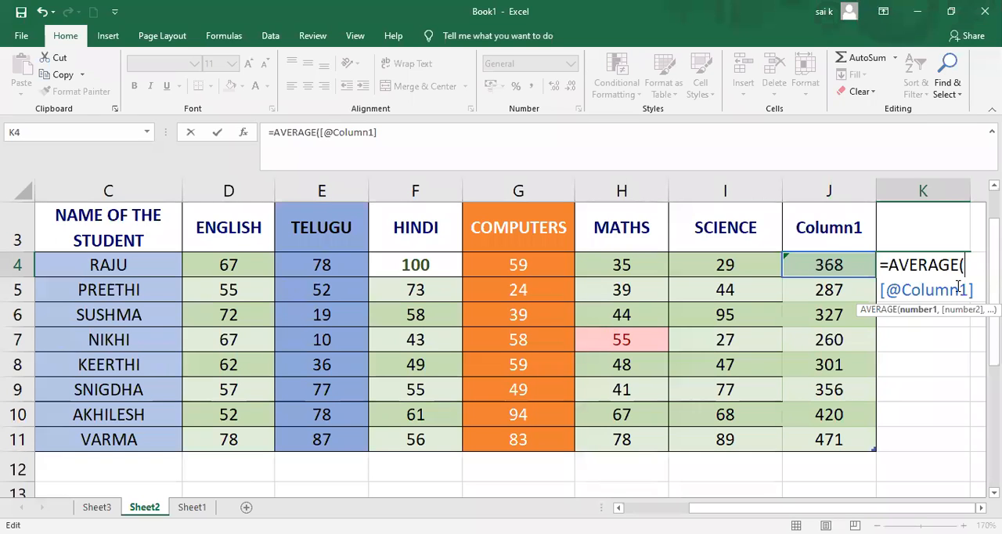
{"action": "type", "text": ")"}
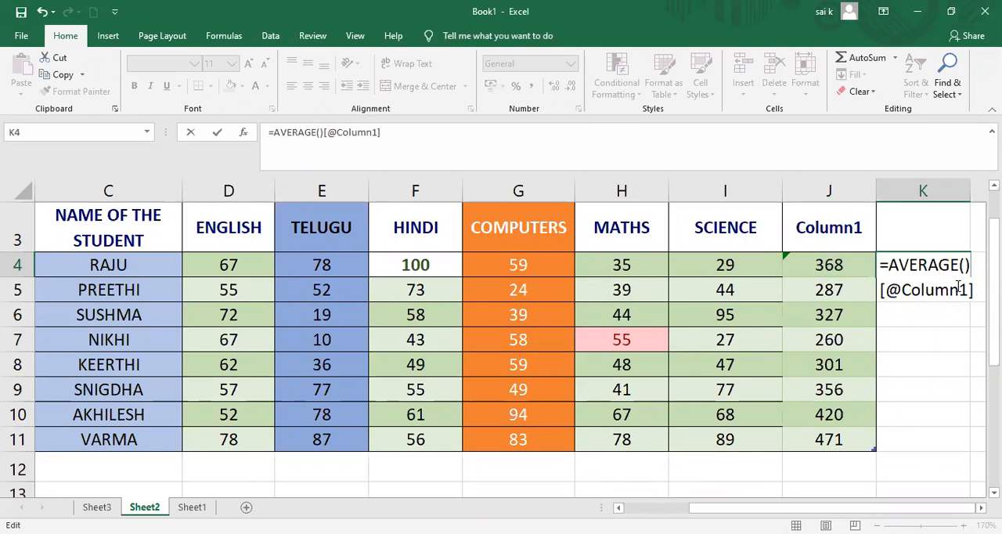
{"action": "key", "text": "BackSpace"}
{"action": "key", "text": "BackSpace"}
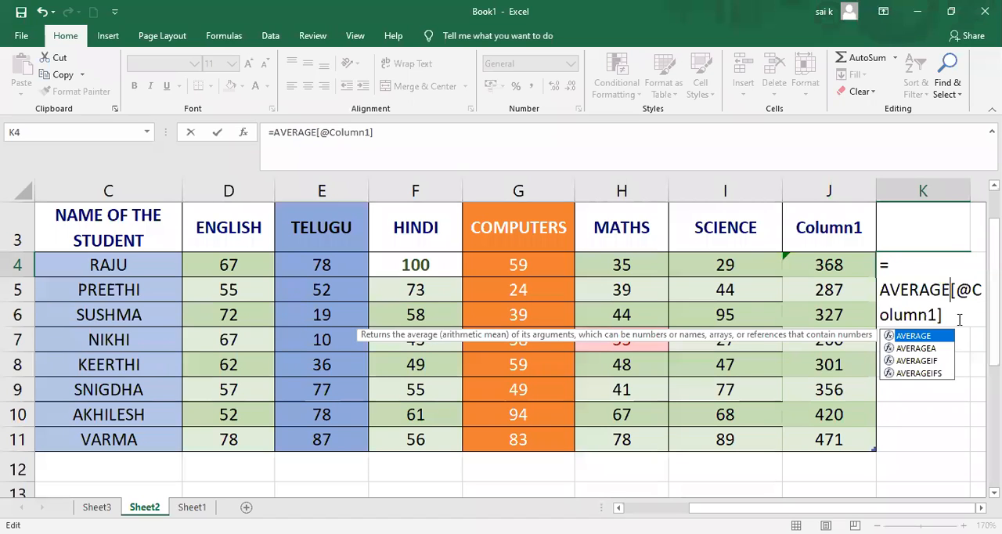
{"action": "left_click", "coordinate": [959, 320]}
{"action": "key", "text": "BackSpace"}
{"action": "key", "text": "Escape"}
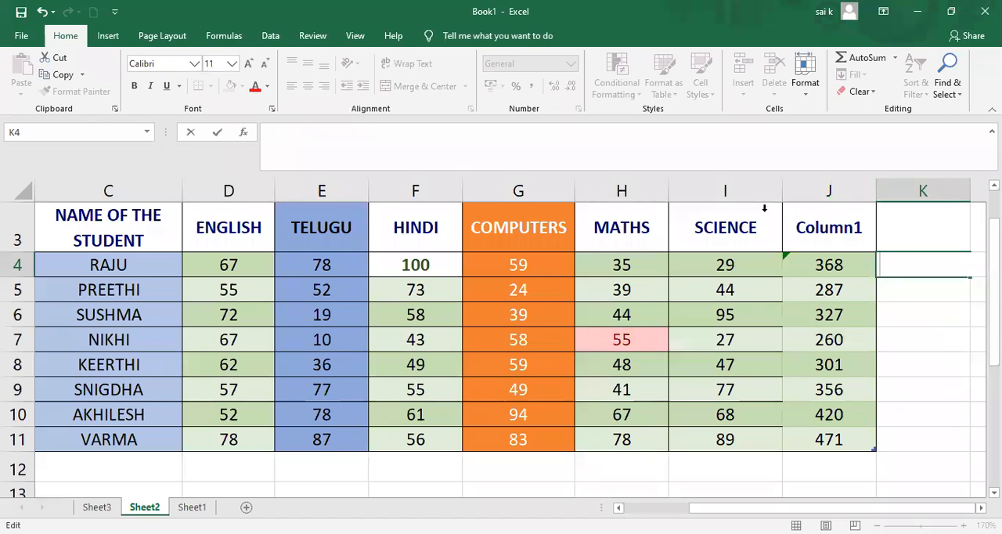
Narrow the SCIENCE, MATHS and COMPUTERS columns of the marks table.
{"action": "left_click", "coordinate": [785, 192]}
{"action": "left_click_drag", "start_coordinate": [782, 193], "coordinate": [741, 201]}
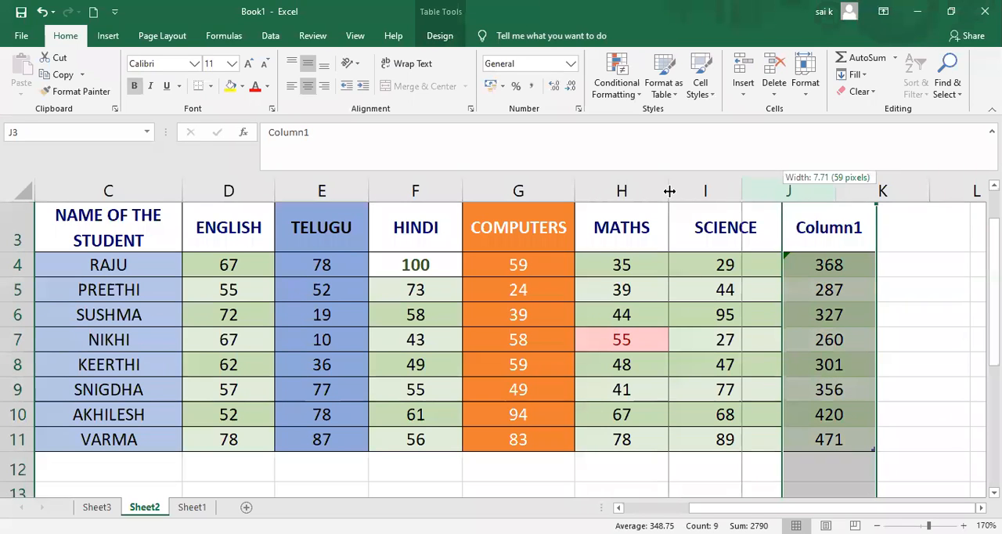
{"action": "left_click_drag", "start_coordinate": [669, 190], "coordinate": [616, 188]}
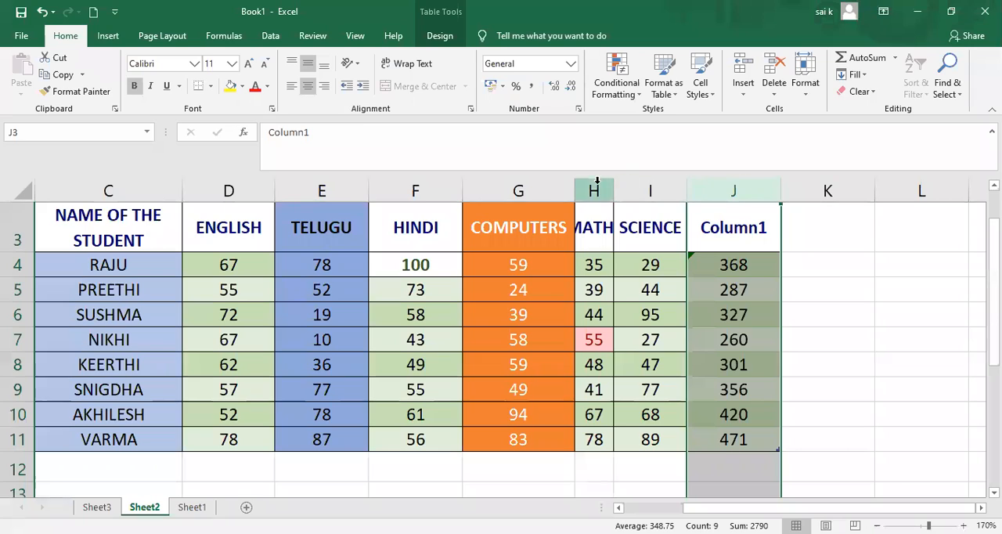
{"action": "left_click_drag", "start_coordinate": [574, 190], "coordinate": [519, 189]}
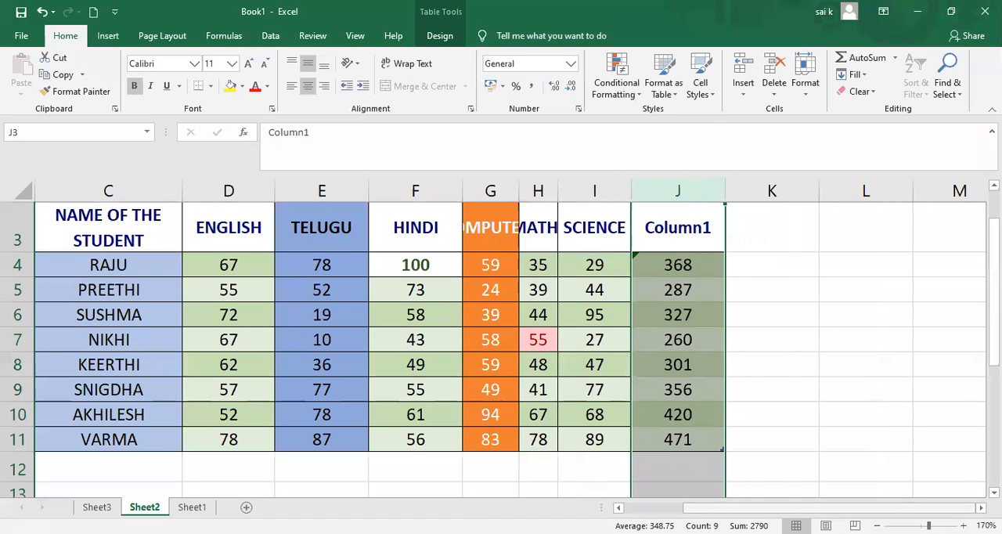
Fit the widths of the COMPUTERS and MATHS columns to their contents so both headings show in full.
{"action": "scroll", "coordinate": [610, 348], "scroll_direction": "down", "scroll_amount": 5, "text": "ctrl"}
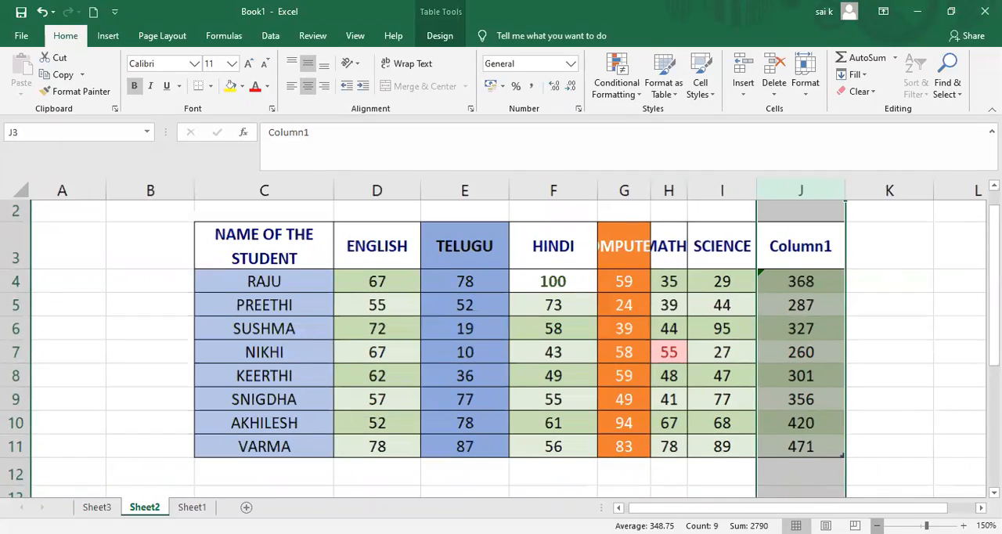
{"action": "scroll", "coordinate": [610, 349], "scroll_direction": "down", "scroll_amount": 1, "text": "ctrl"}
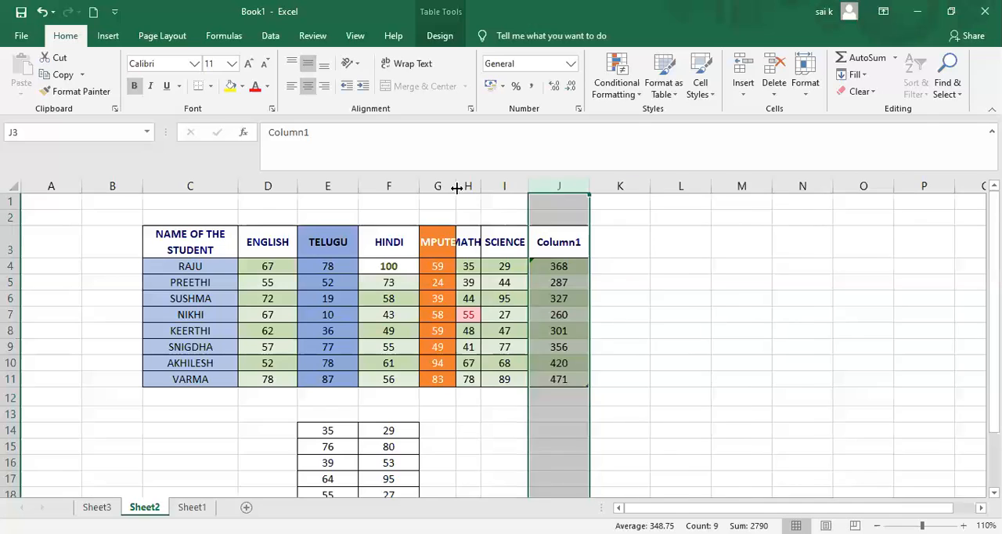
{"action": "double_click", "coordinate": [457, 188]}
{"action": "double_click", "coordinate": [457, 188]}
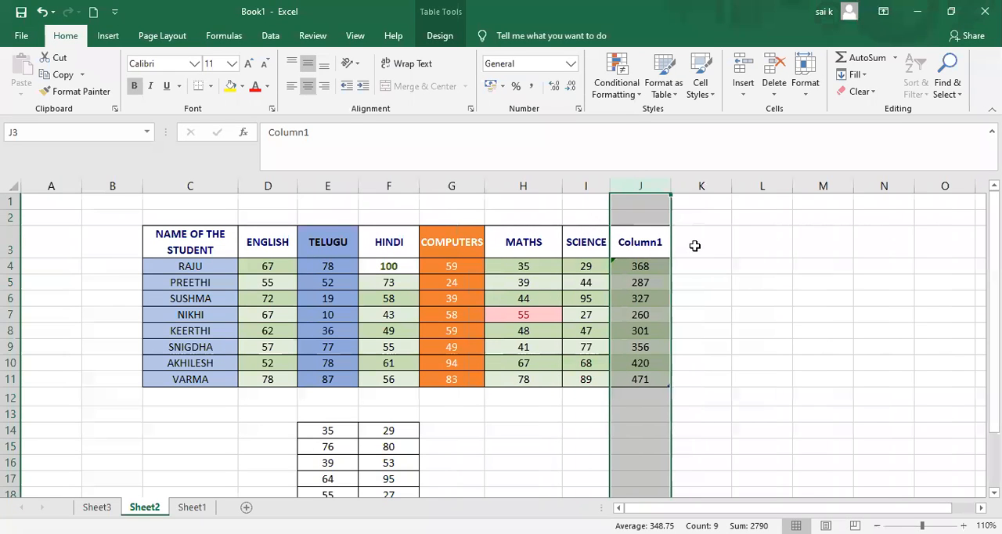
{"action": "left_click", "coordinate": [694, 244]}
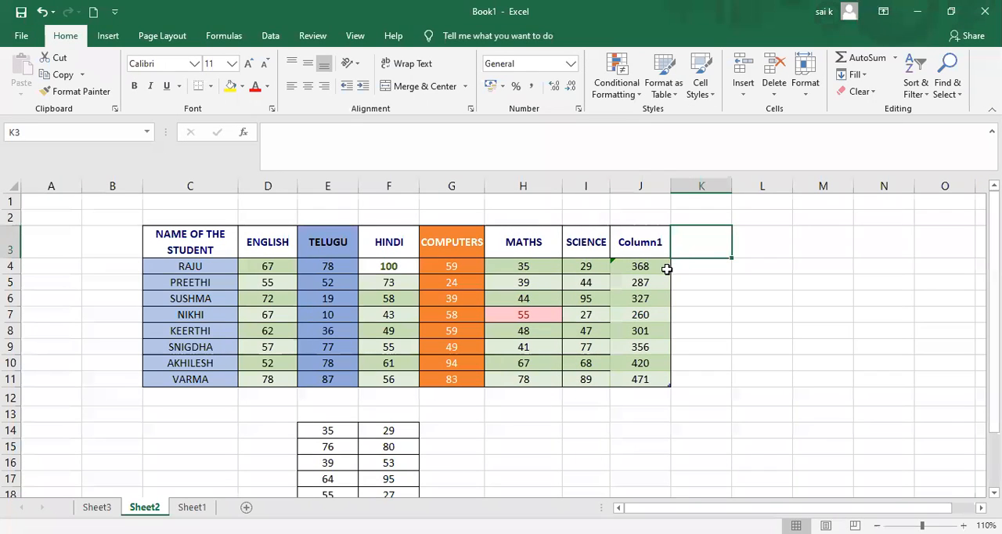
{"action": "left_click", "coordinate": [689, 266]}
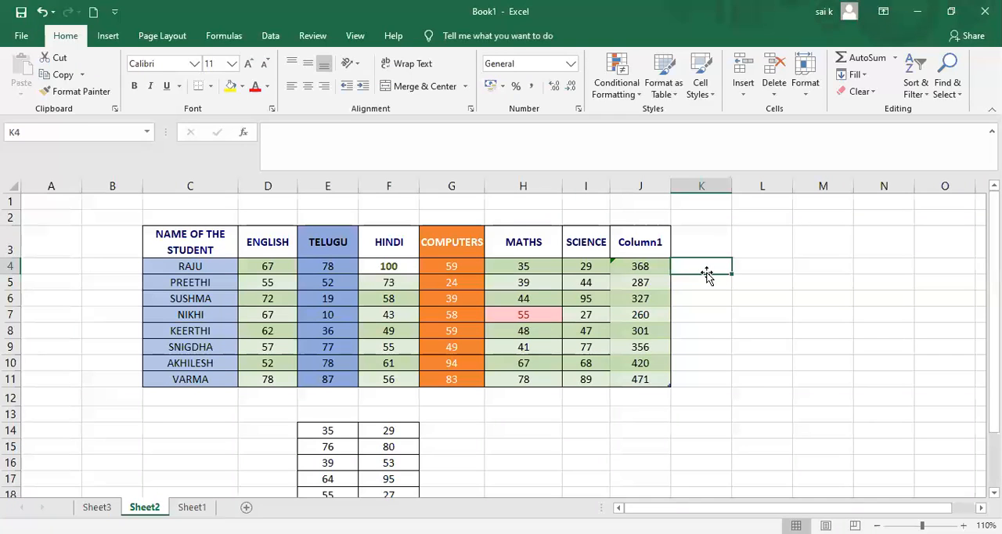
{"action": "type", "text": "="}
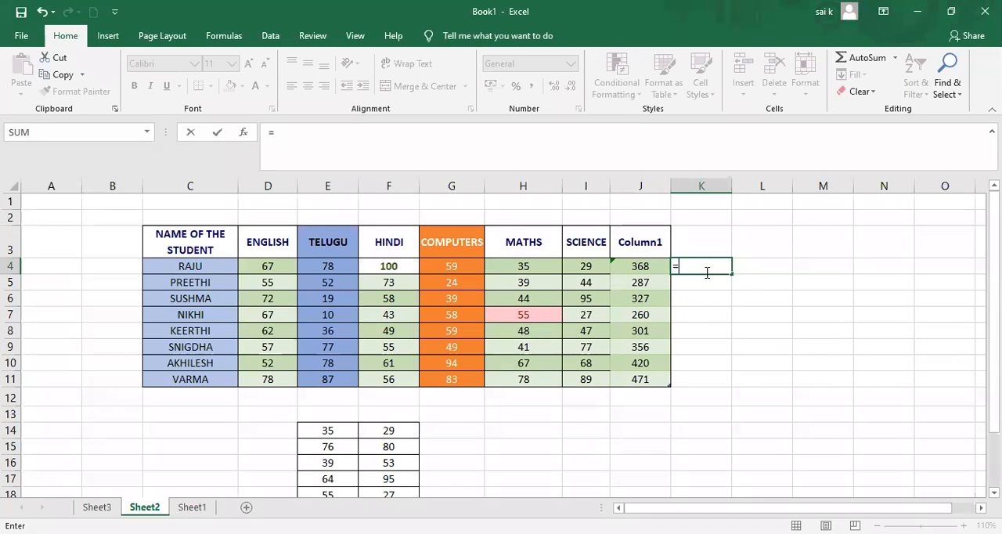
{"action": "type", "text": "average"}
{"action": "key", "text": "Tab"}
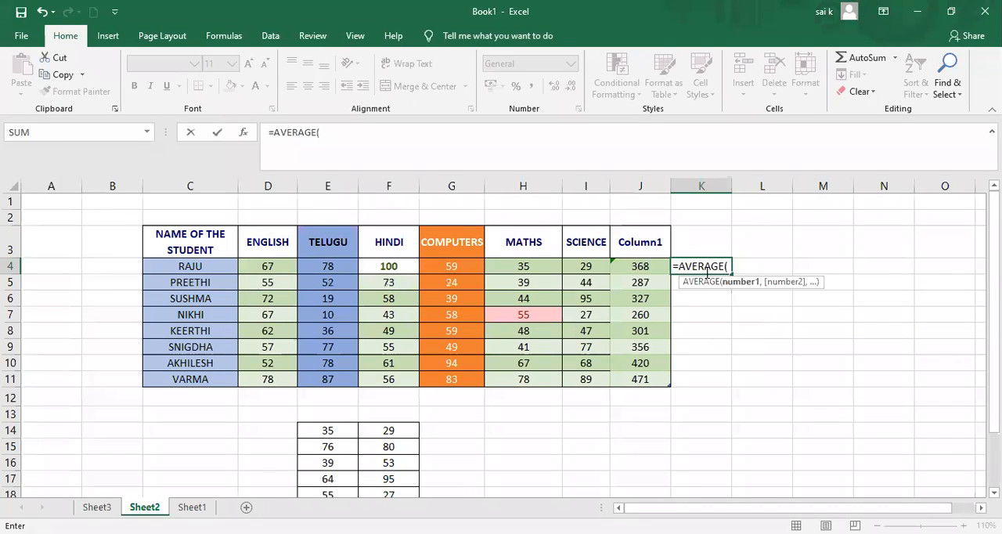
{"action": "left_click", "coordinate": [631, 267]}
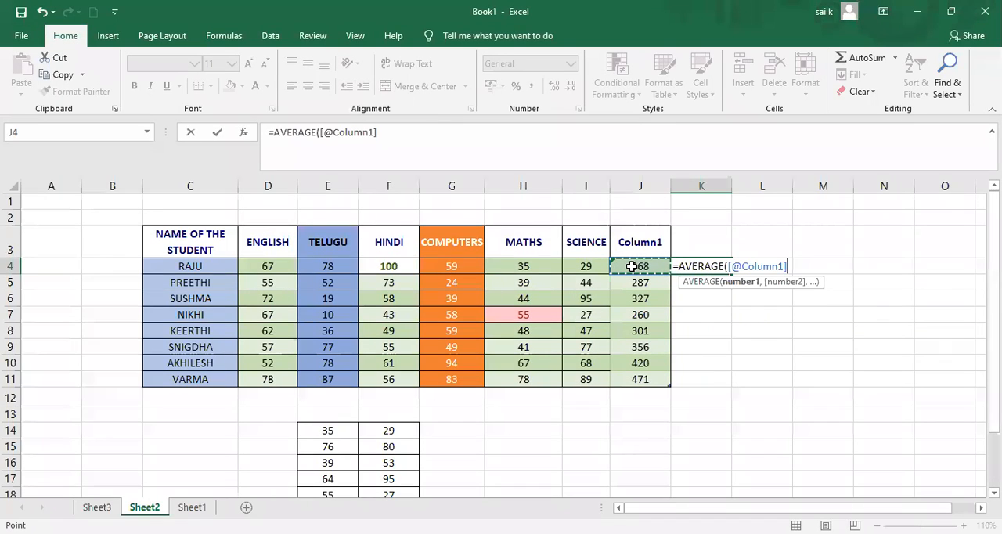
{"action": "type", "text": ")"}
{"action": "key", "text": "Return"}
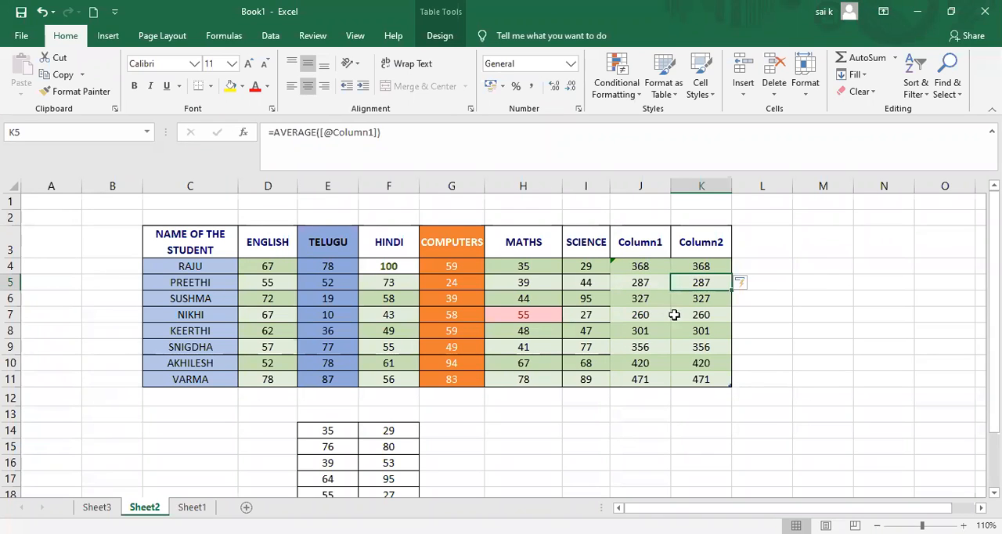
{"action": "left_click", "coordinate": [715, 266]}
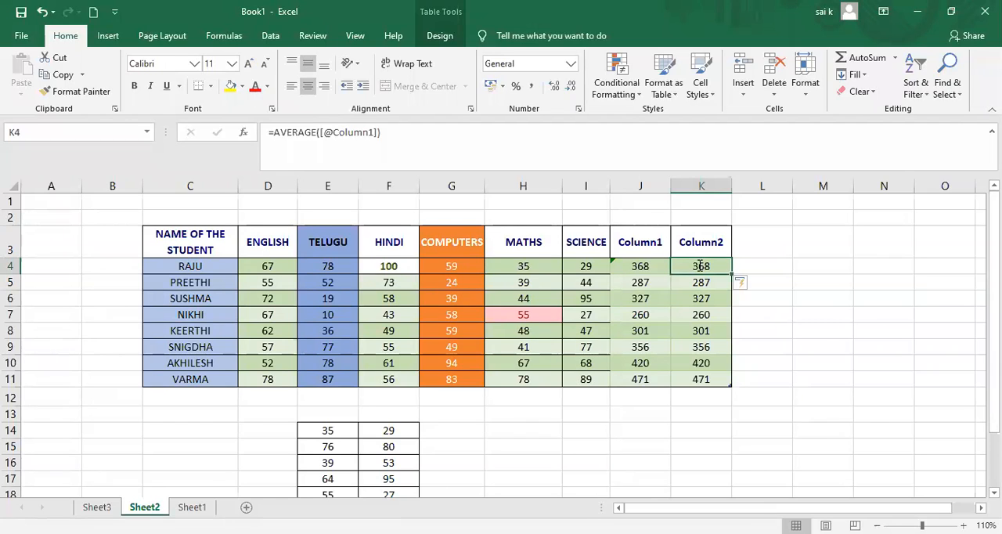
Clear the average in cell K4 and delete the whole Column2 column from the sheet.
{"action": "key", "text": "BackSpace"}
{"action": "left_click", "coordinate": [702, 298]}
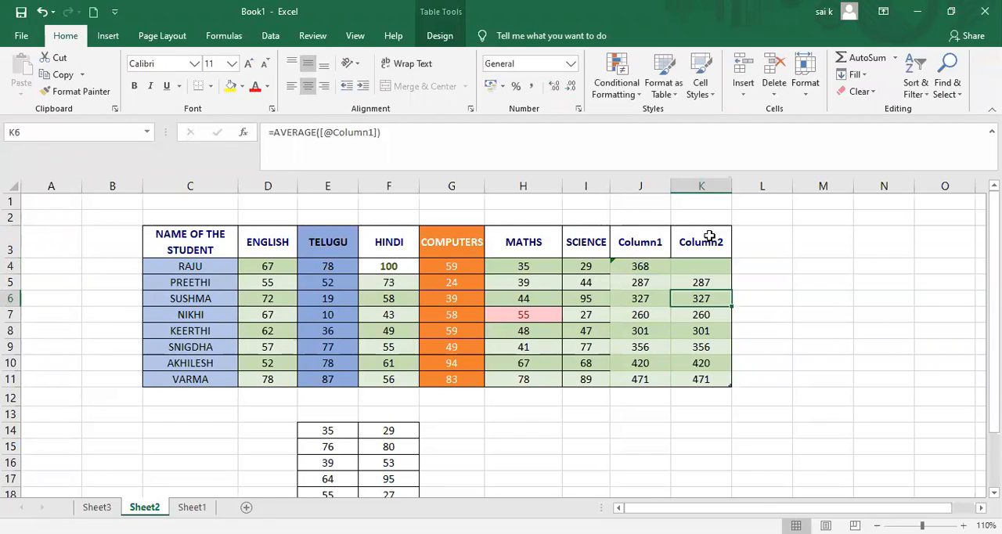
{"action": "left_click", "coordinate": [699, 186]}
{"action": "right_click", "coordinate": [699, 186]}
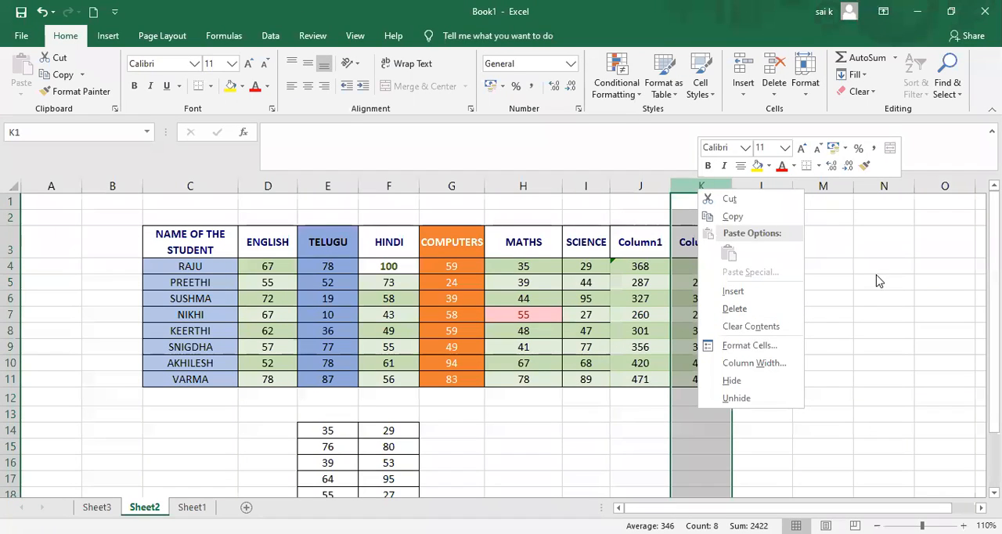
{"action": "key", "text": "Escape"}
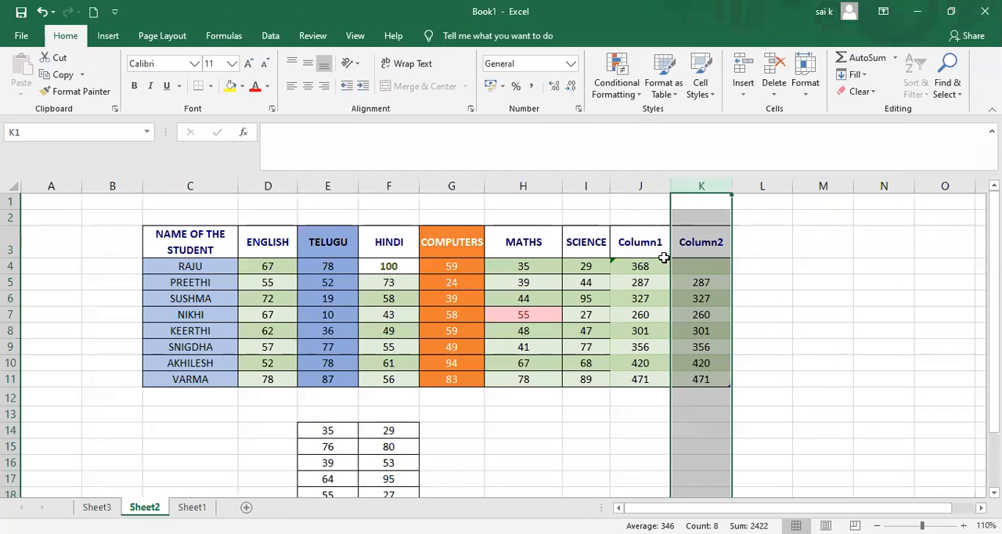
{"action": "right_click", "coordinate": [692, 186]}
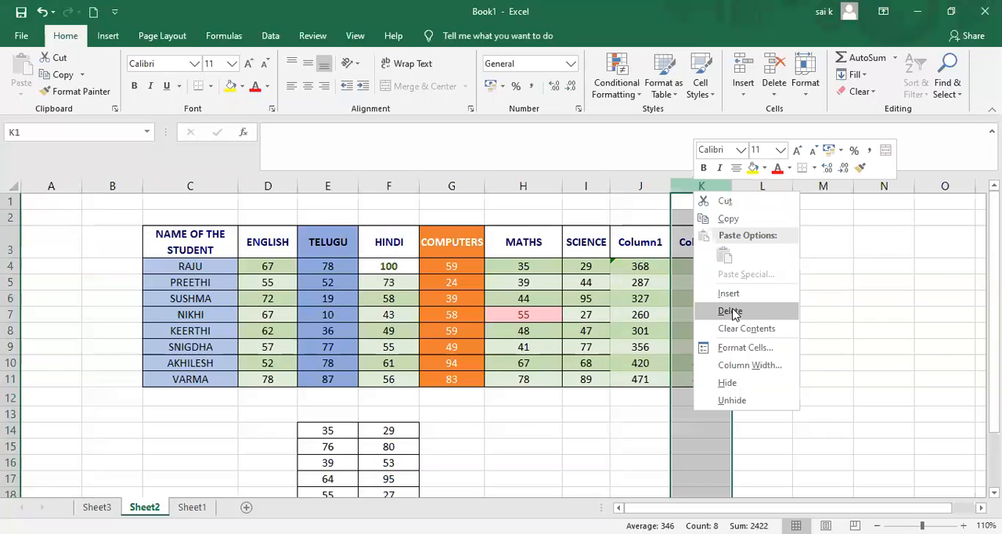
{"action": "left_click", "coordinate": [728, 311]}
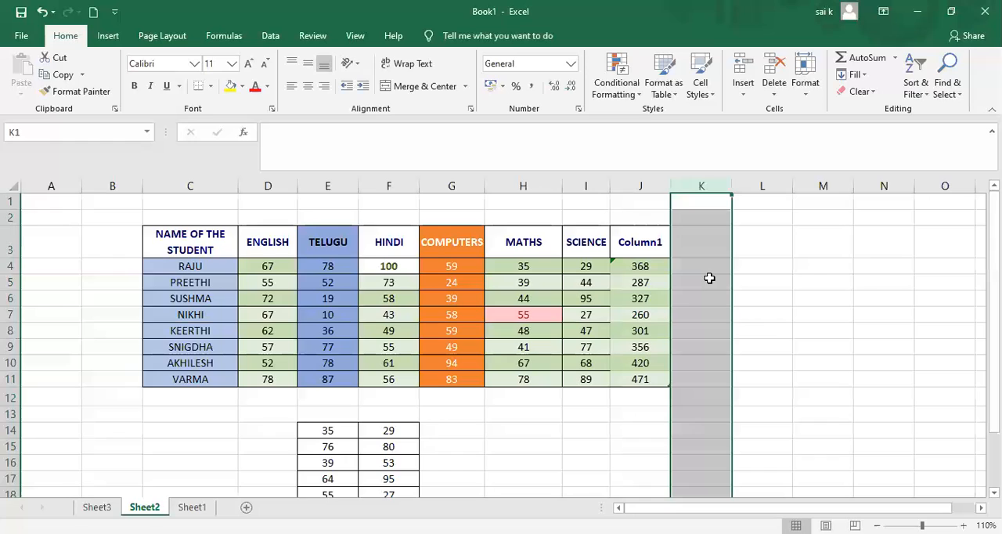
{"action": "left_click", "coordinate": [697, 243]}
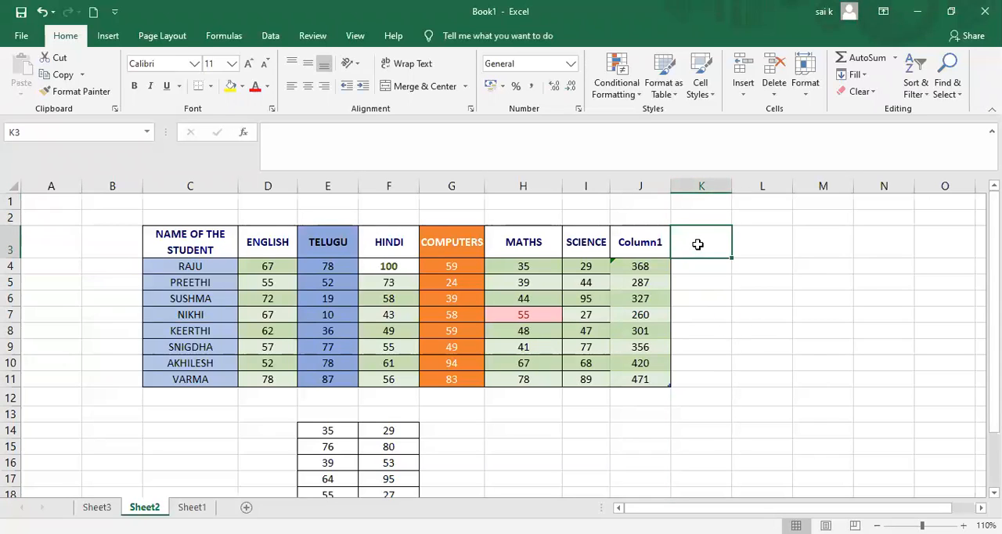
{"action": "left_click", "coordinate": [696, 266]}
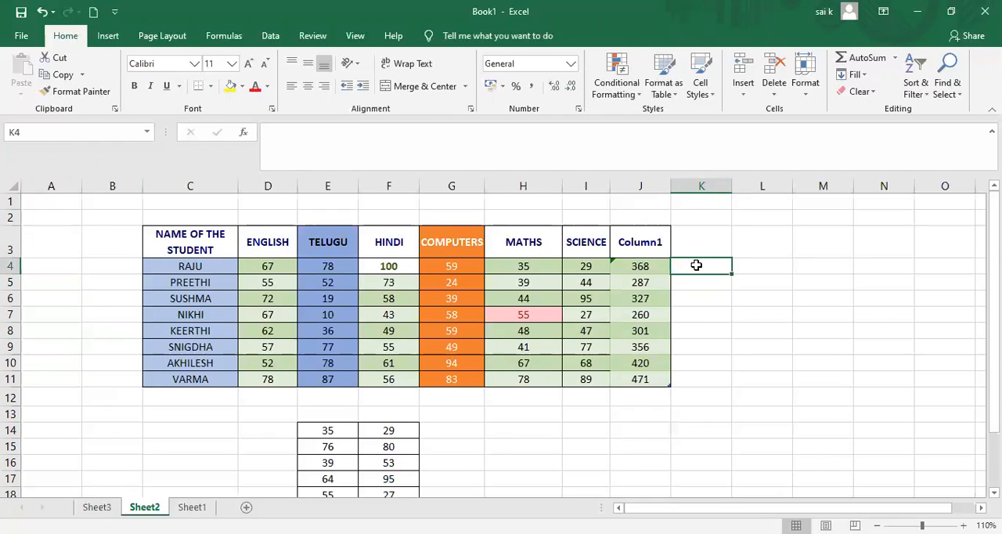
{"action": "type", "text": "=avera"}
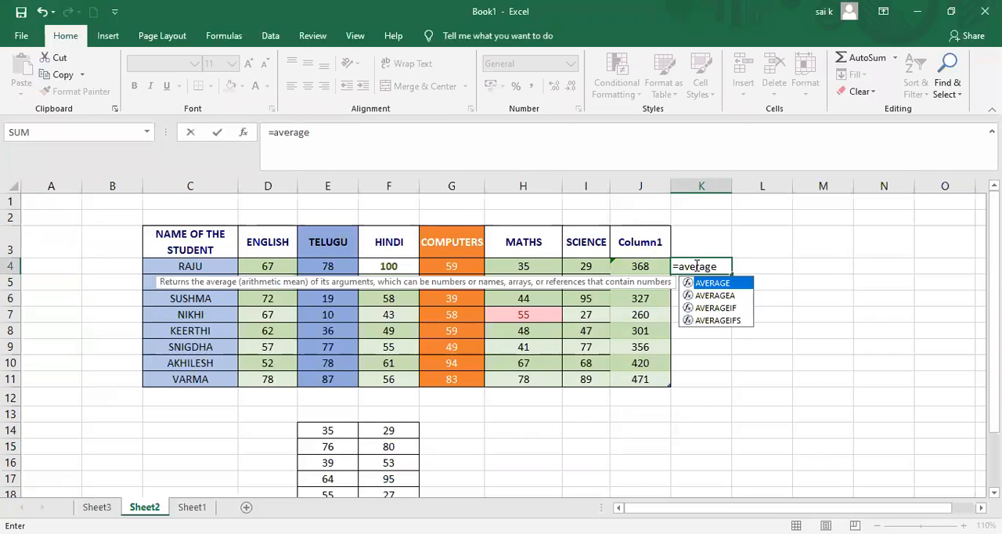
{"action": "type", "text": "ge"}
{"action": "key", "text": "Tab"}
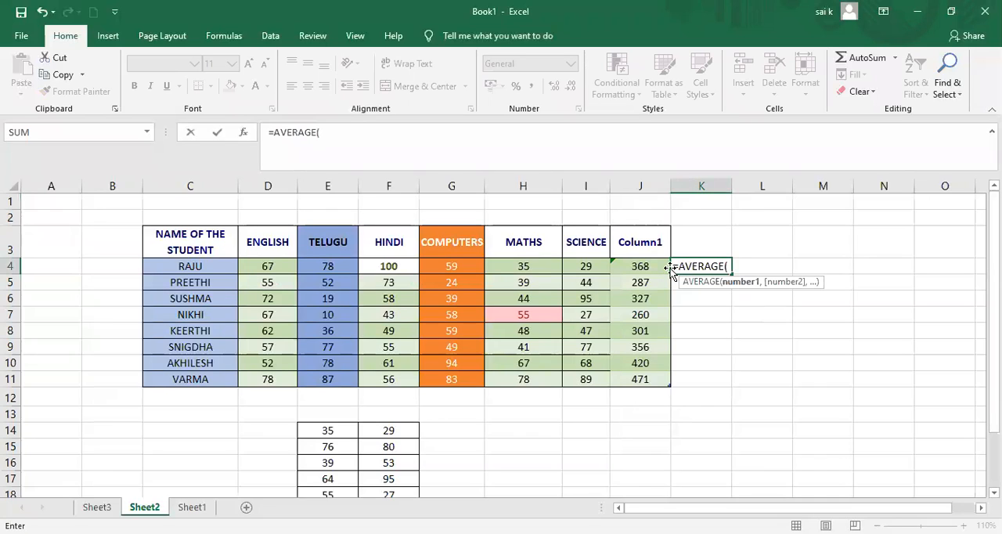
{"action": "left_click", "coordinate": [670, 268]}
{"action": "type", "text": "/"}
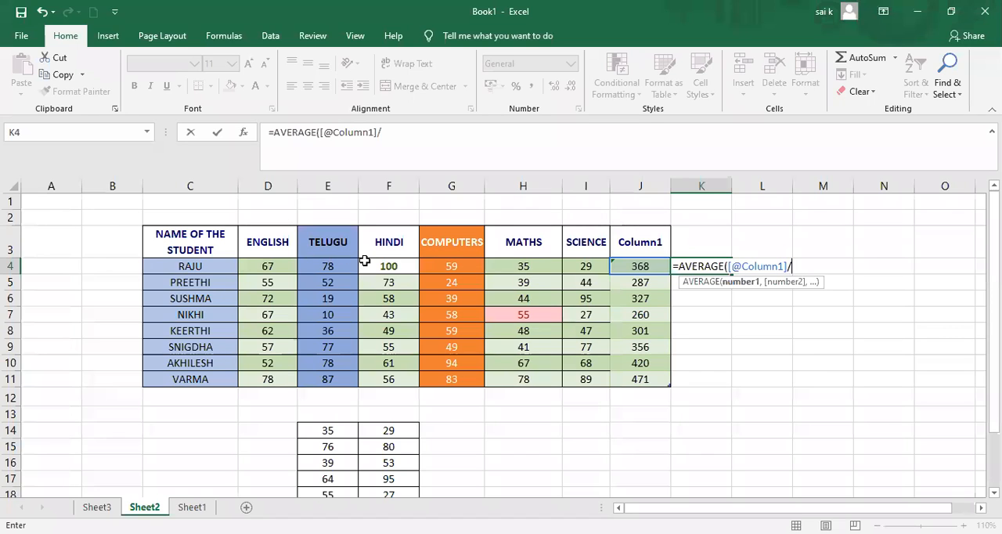
{"action": "type", "text": "6)"}
{"action": "key", "text": "Return"}
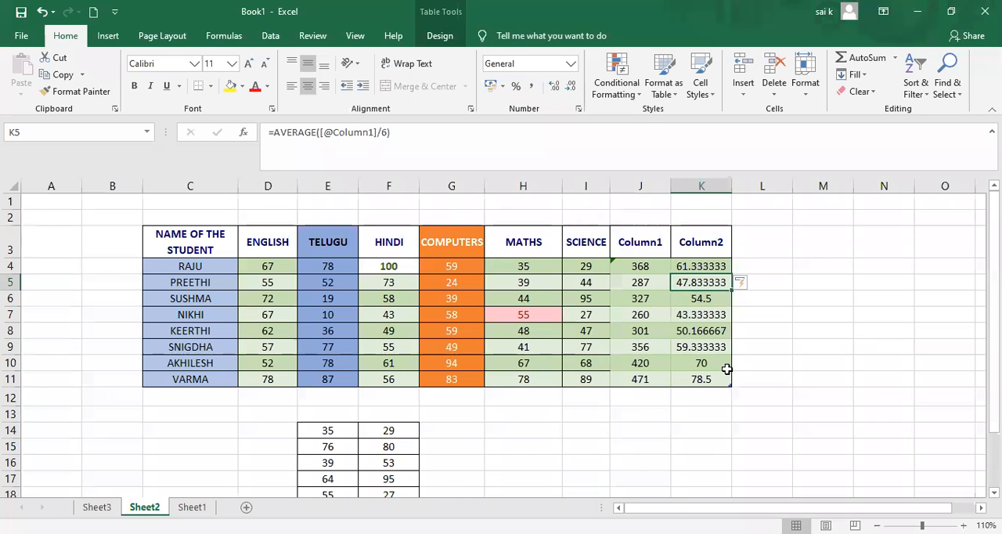
{"action": "left_click", "coordinate": [650, 267]}
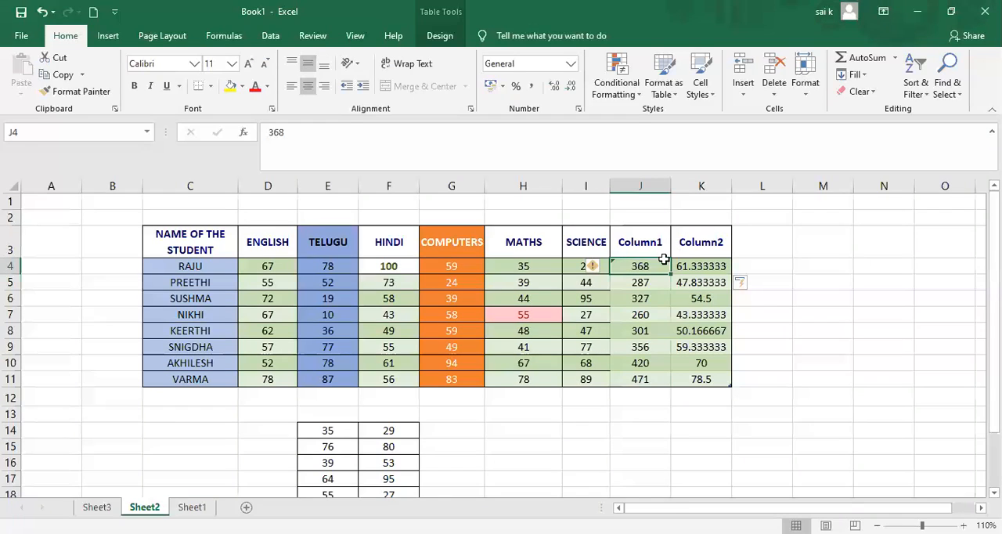
Insert the AutoSum Average function in cell L4 and replace its suggested range with the first student's SCIENCE mark.
{"action": "left_click", "coordinate": [762, 263]}
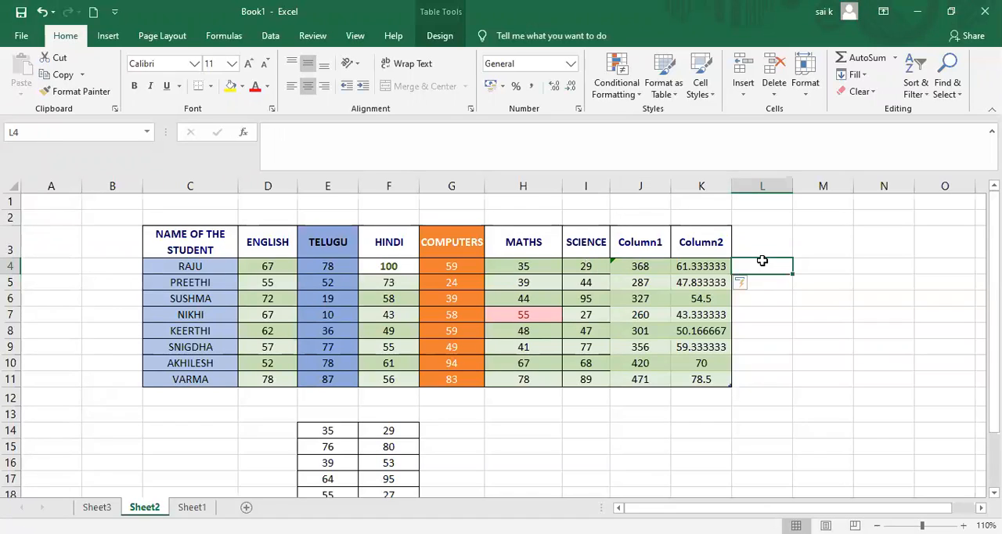
{"action": "left_click", "coordinate": [865, 75]}
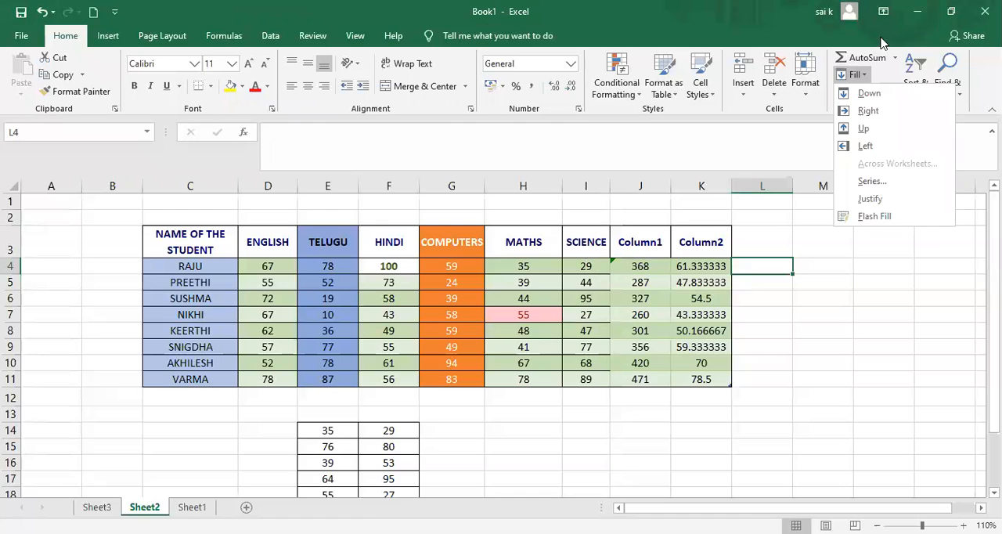
{"action": "left_click", "coordinate": [895, 59]}
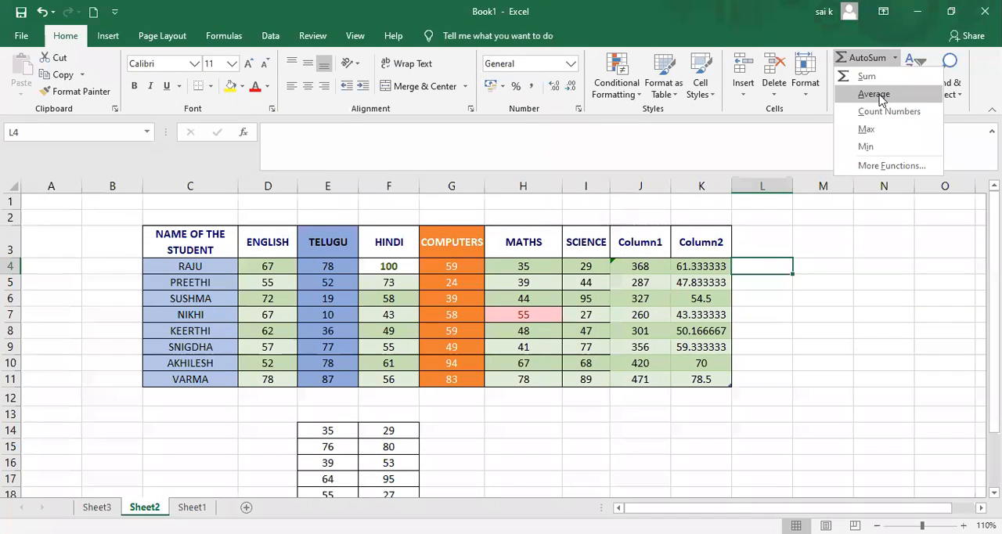
{"action": "left_click", "coordinate": [876, 94]}
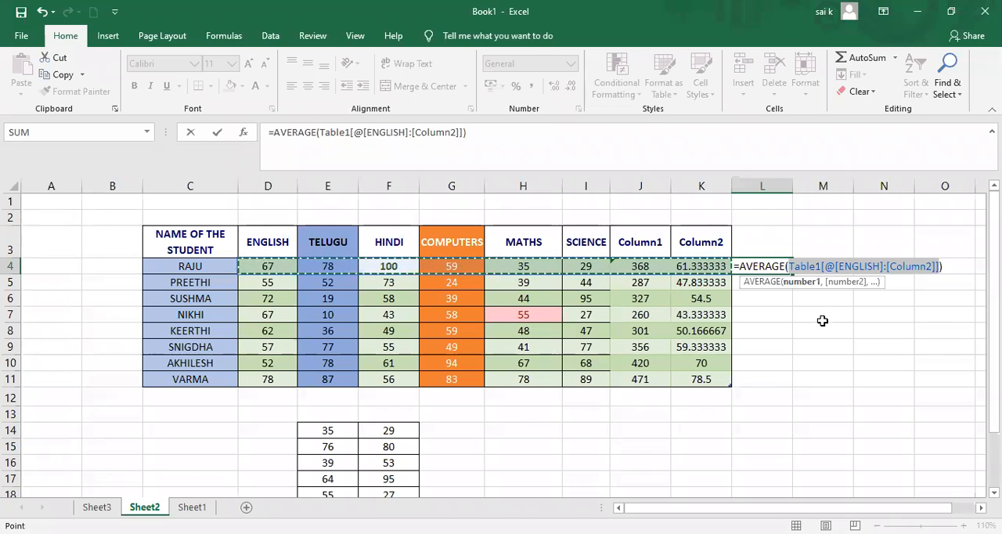
{"action": "left_click", "coordinate": [762, 316]}
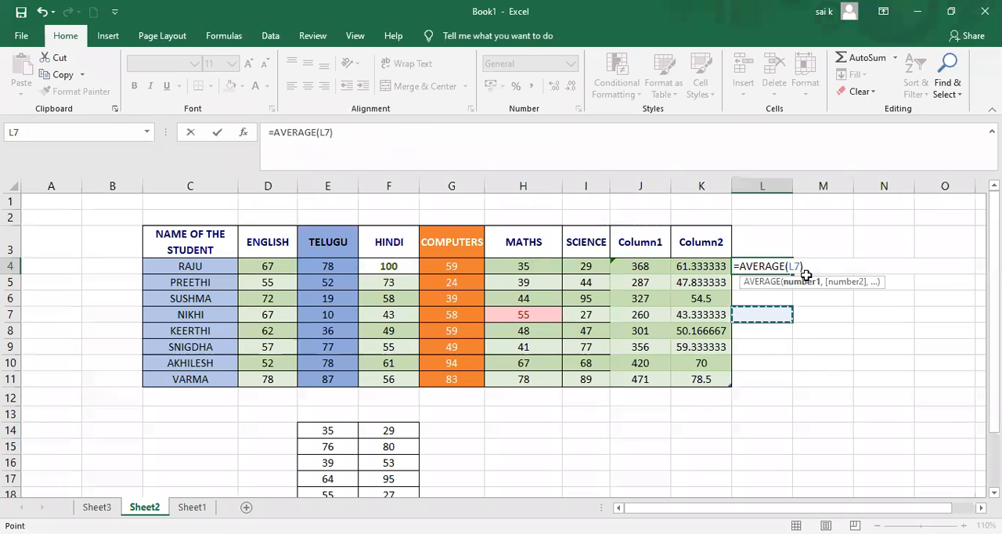
{"action": "key", "text": "BackSpace"}
{"action": "key", "text": "BackSpace"}
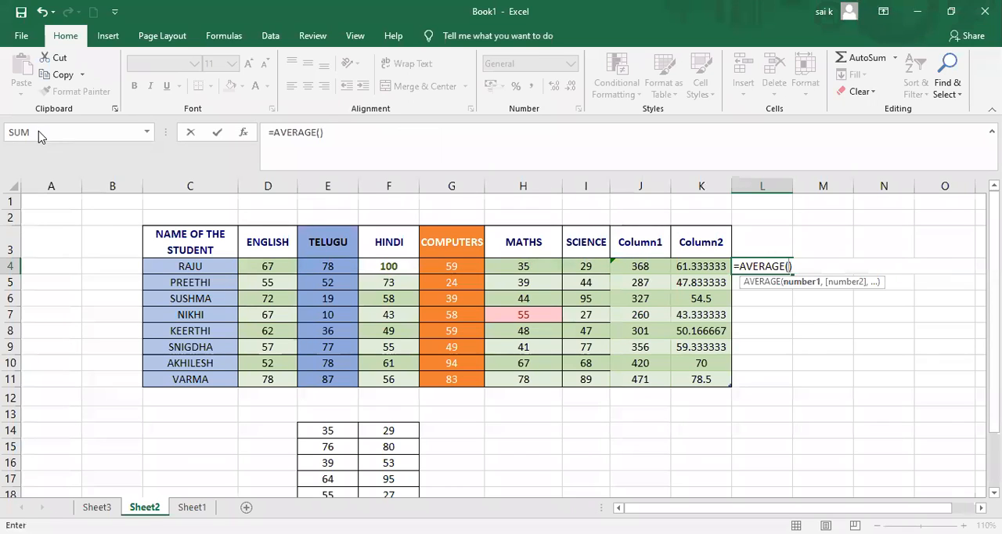
{"action": "left_click", "coordinate": [585, 267]}
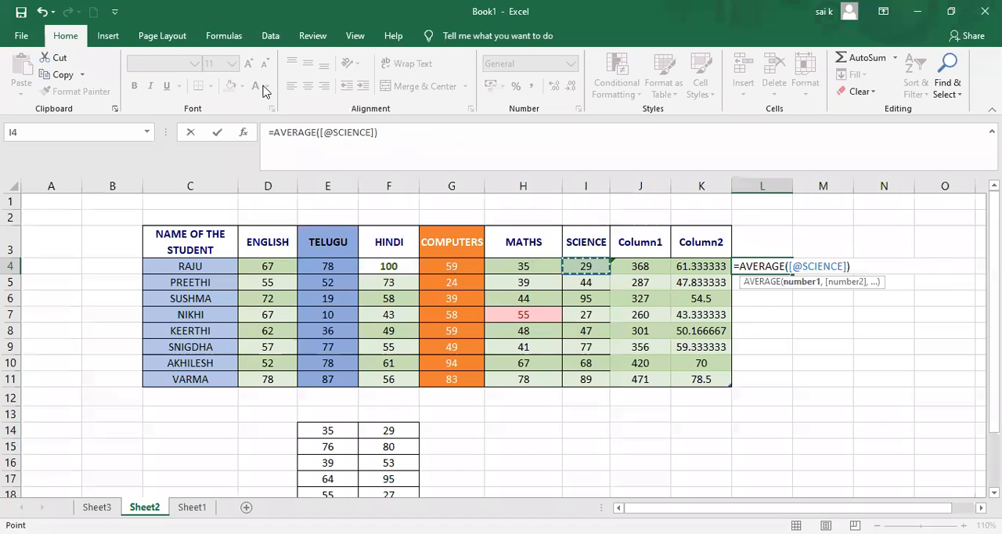
Change the argument of the L4 formula to a plain cell reference, entering =AVERAGE(i4).
{"action": "left_click", "coordinate": [342, 143]}
{"action": "key", "text": "BackSpace"}
{"action": "key", "text": "BackSpace"}
{"action": "key", "text": "BackSpace"}
{"action": "key", "text": "BackSpace"}
{"action": "key", "text": "BackSpace"}
{"action": "key", "text": "BackSpace"}
{"action": "key", "text": "BackSpace"}
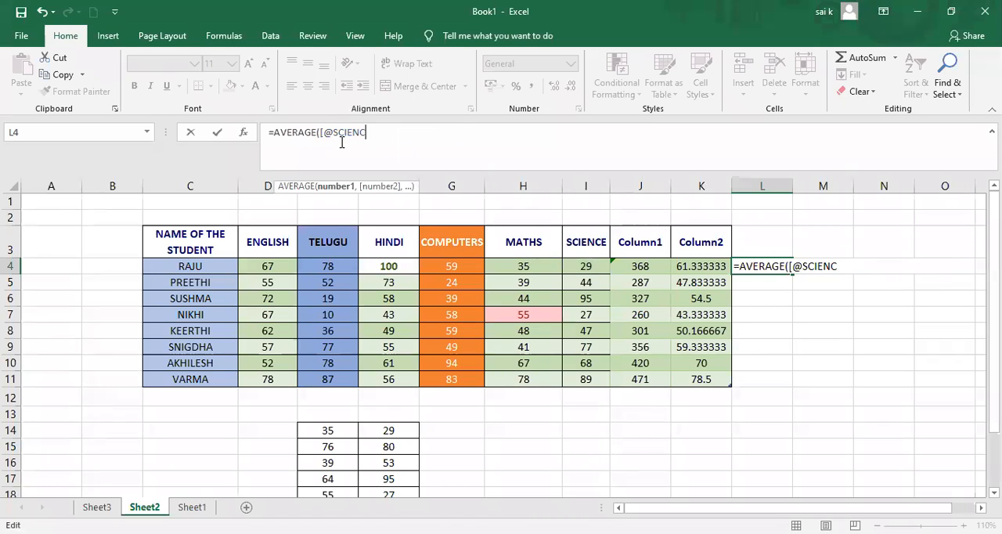
{"action": "key", "text": "BackSpace"}
{"action": "key", "text": "BackSpace"}
{"action": "key", "text": "BackSpace"}
{"action": "key", "text": "BackSpace"}
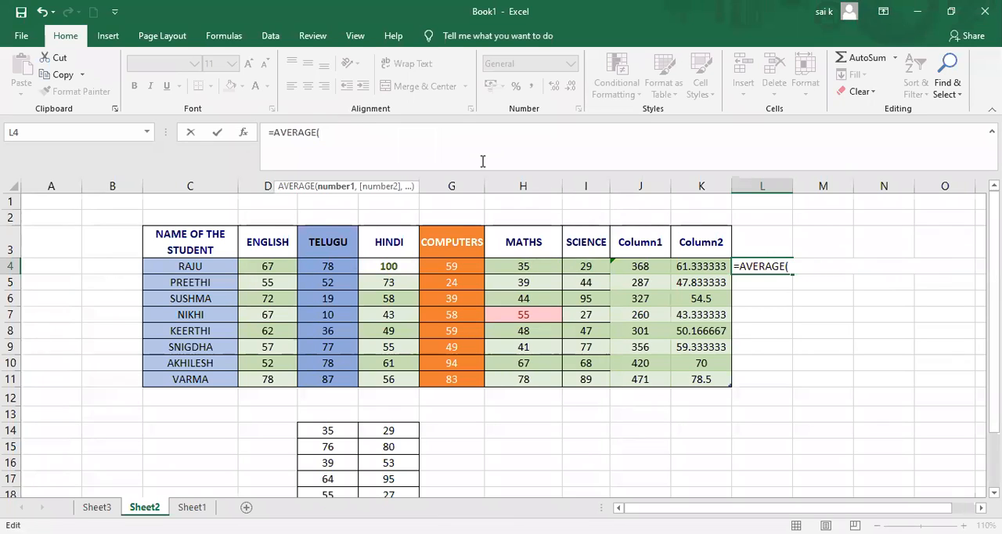
{"action": "type", "text": "i4"}
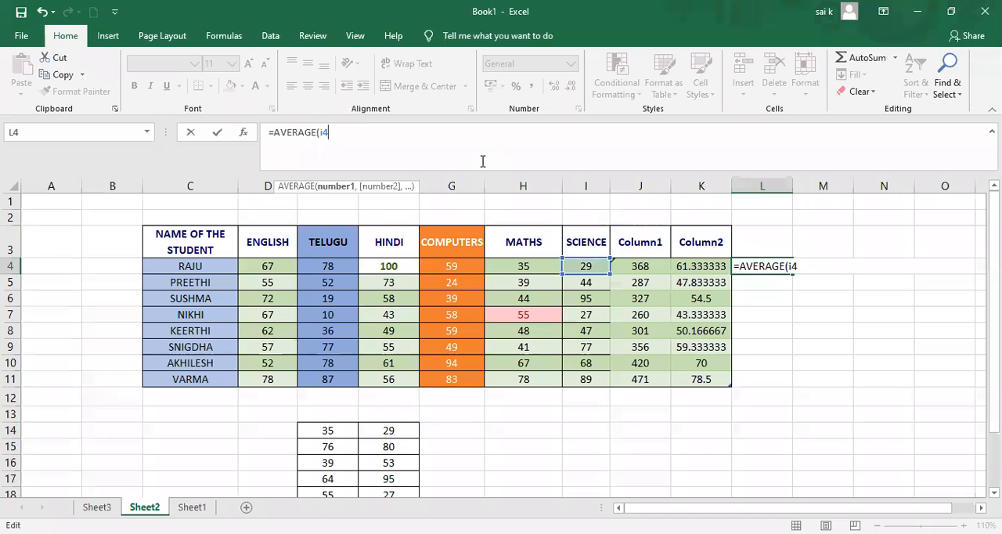
{"action": "type", "text": ")"}
{"action": "key", "text": "Return"}
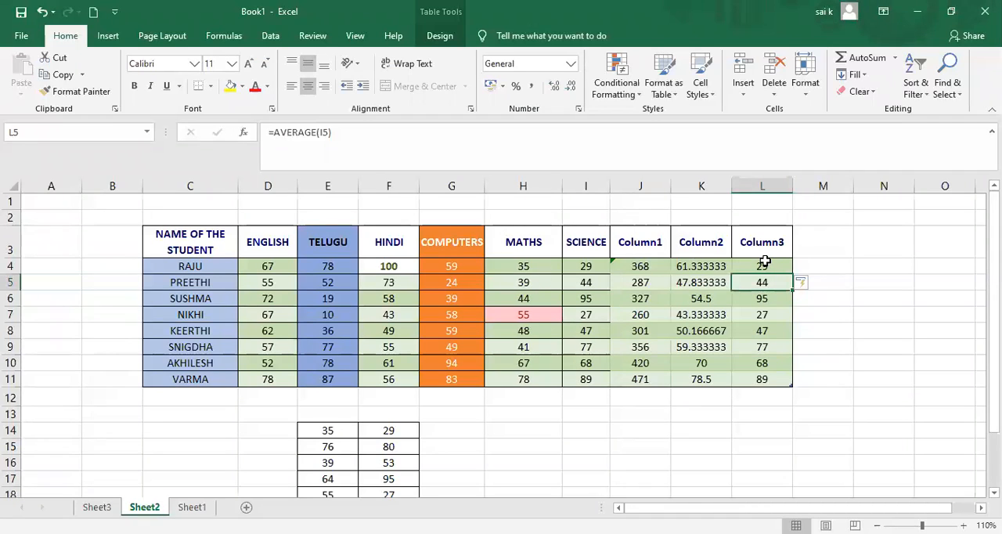
Review the Column3 values and the formula in L4, and delete column L.
{"action": "left_click_drag", "start_coordinate": [762, 254], "coordinate": [774, 366]}
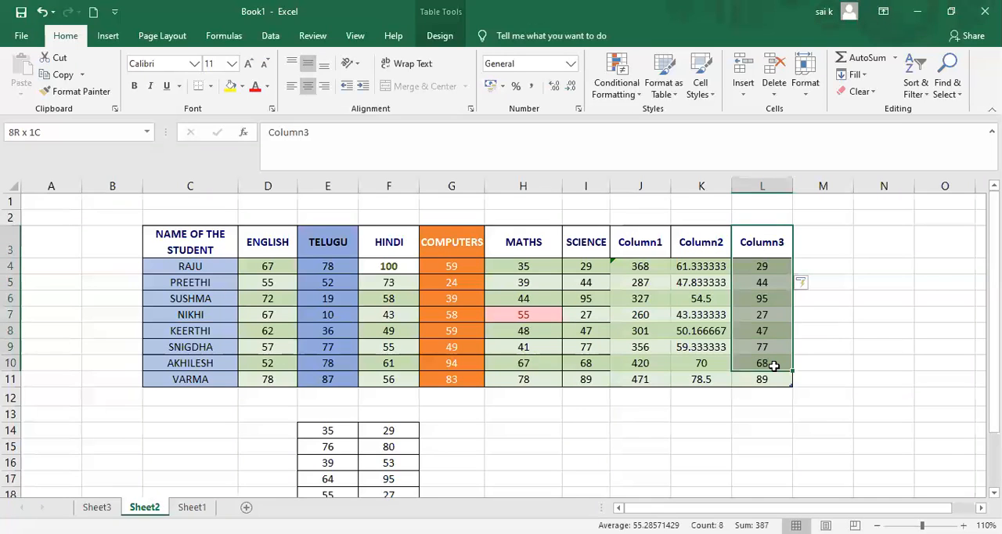
{"action": "left_click", "coordinate": [834, 343]}
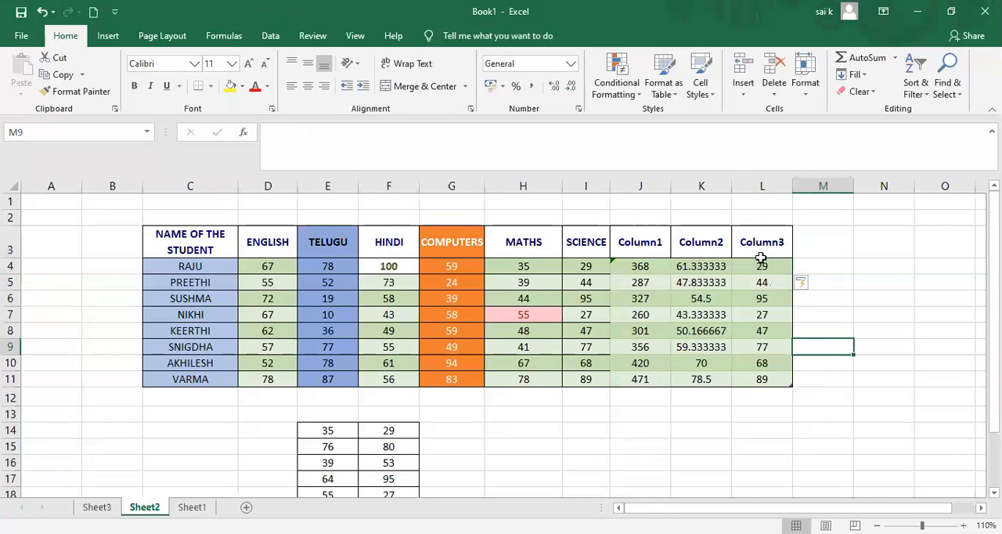
{"action": "left_click", "coordinate": [761, 265]}
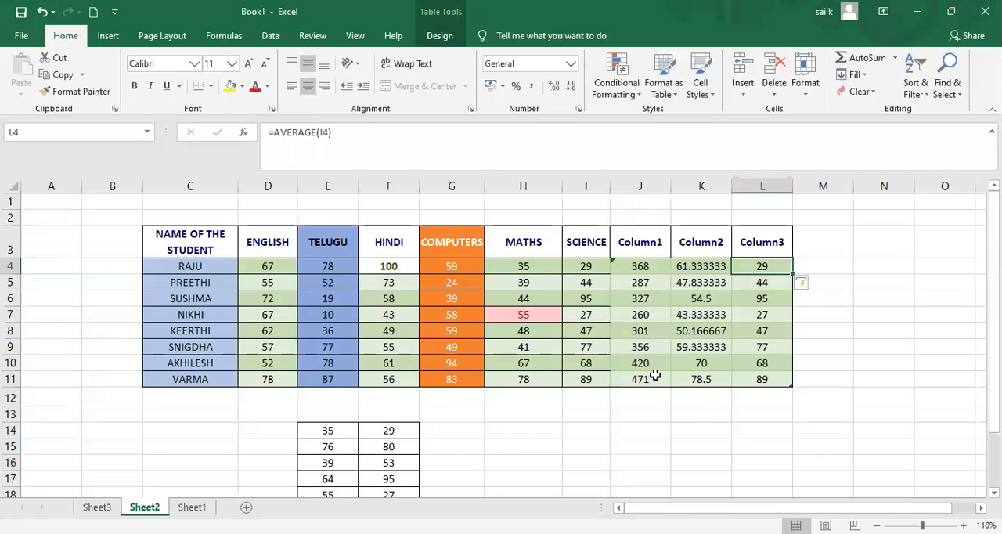
{"action": "left_click", "coordinate": [771, 185]}
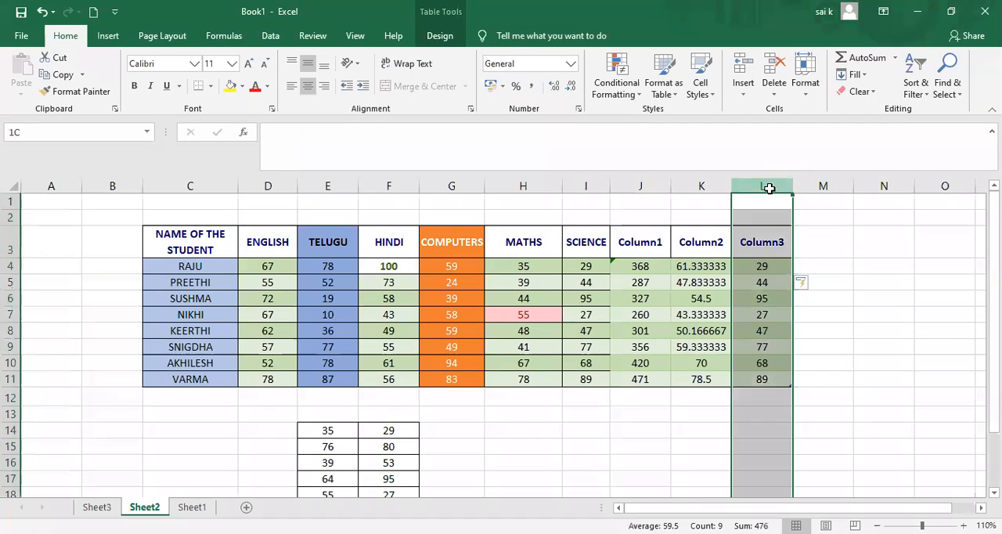
{"action": "right_click", "coordinate": [771, 188]}
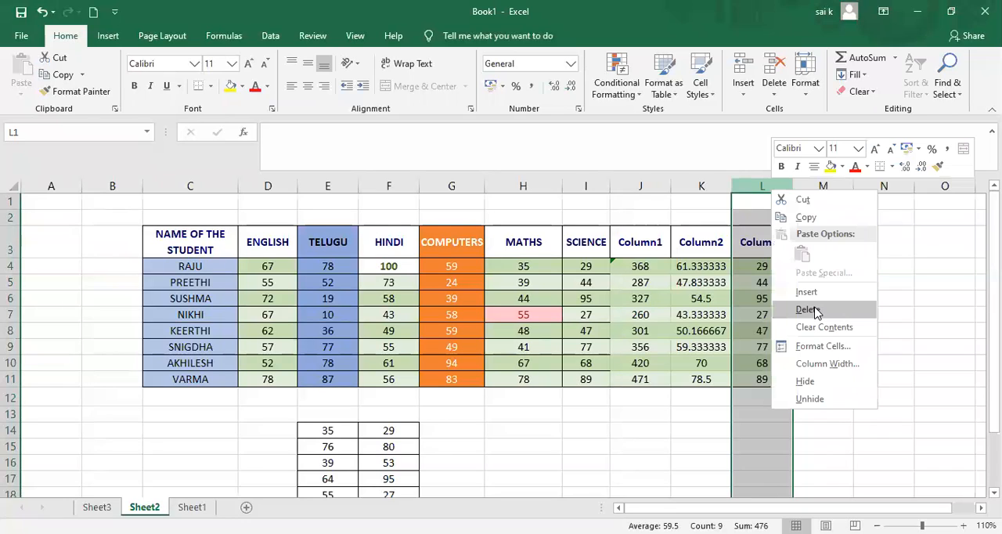
{"action": "left_click", "coordinate": [807, 310]}
Apply the AutoSum Average function to the first student's six subject marks, D4:I4.
{"action": "left_click", "coordinate": [772, 271]}
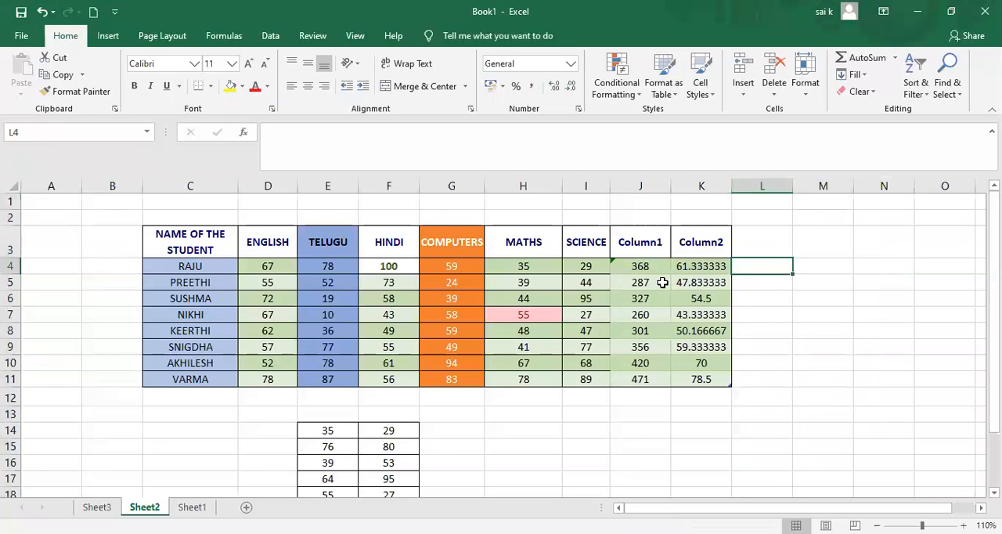
{"action": "left_click_drag", "start_coordinate": [282, 268], "coordinate": [570, 266]}
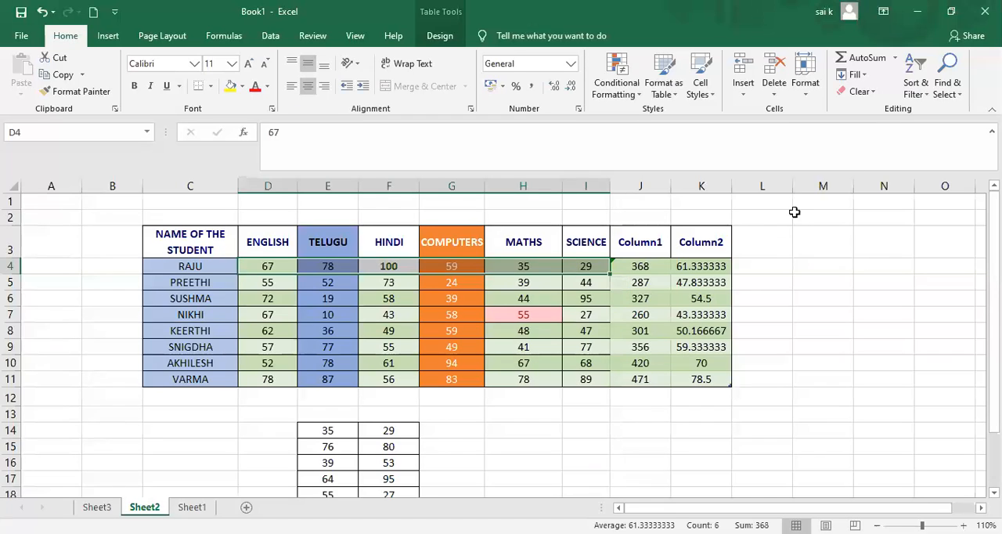
{"action": "left_click", "coordinate": [769, 260]}
{"action": "left_click", "coordinate": [288, 266]}
{"action": "left_click_drag", "start_coordinate": [288, 266], "coordinate": [601, 268]}
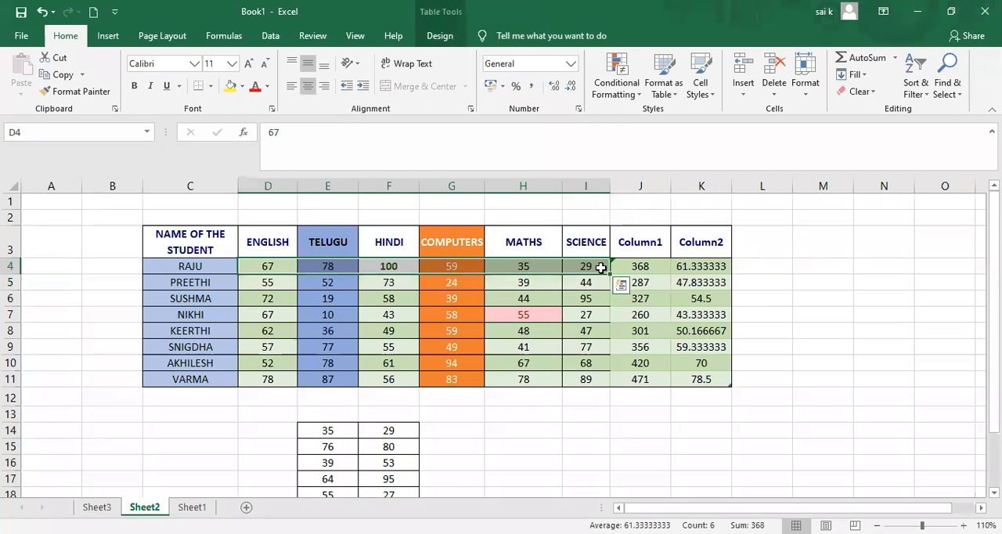
{"action": "left_click", "coordinate": [895, 60]}
{"action": "left_click", "coordinate": [871, 93]}
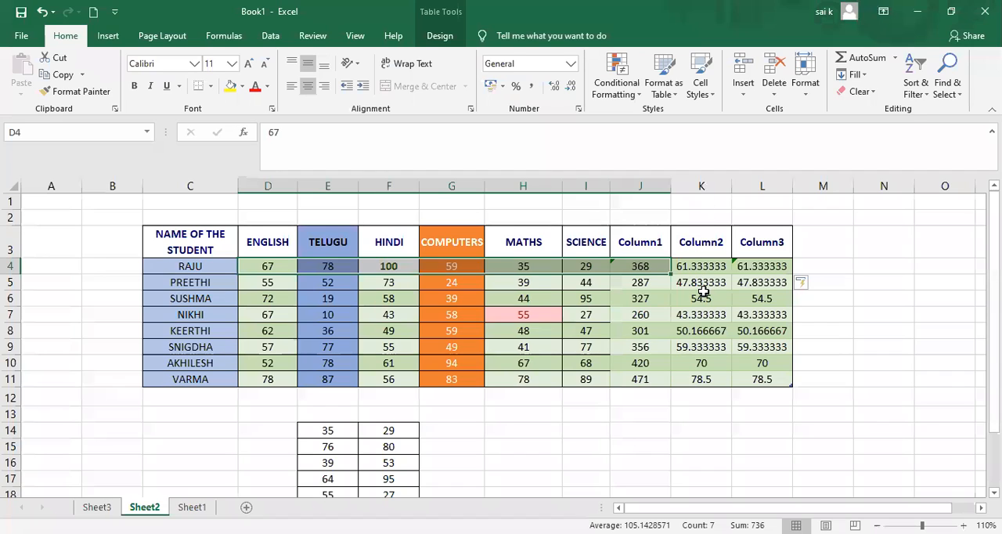
Compare the average formulas in K4 and L4 and view the list of AutoSum functions.
{"action": "left_click", "coordinate": [696, 266]}
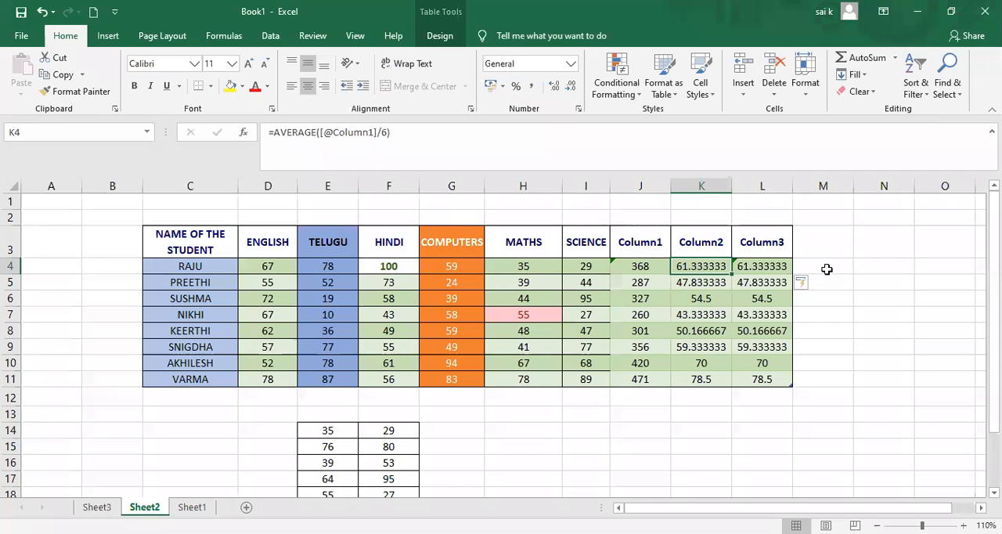
{"action": "left_click", "coordinate": [769, 267]}
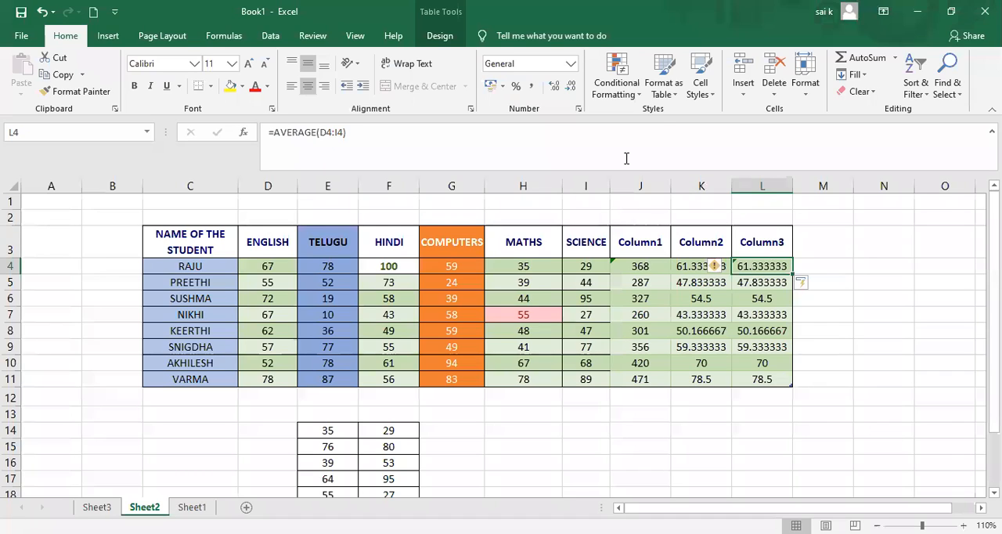
{"action": "left_click", "coordinate": [897, 58]}
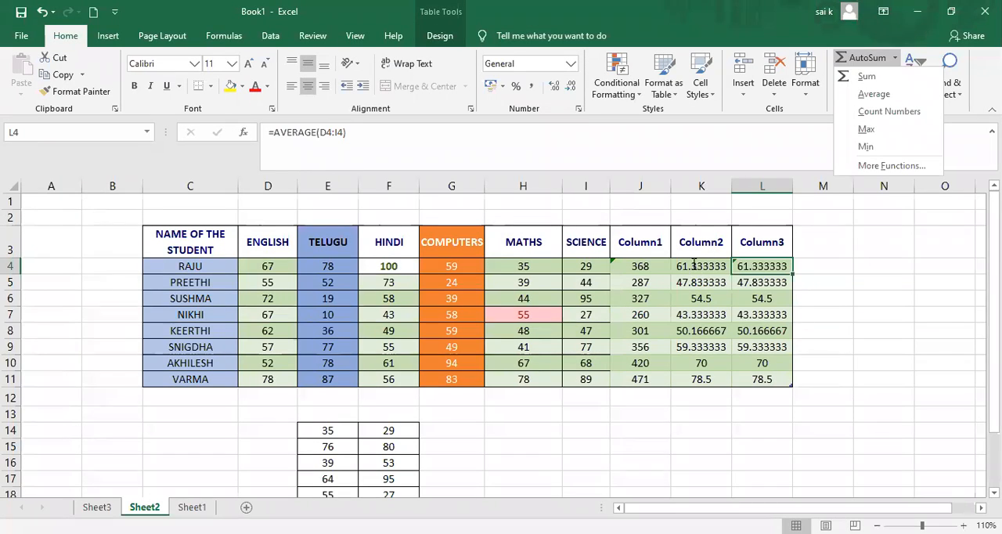
{"action": "key", "text": "Escape"}
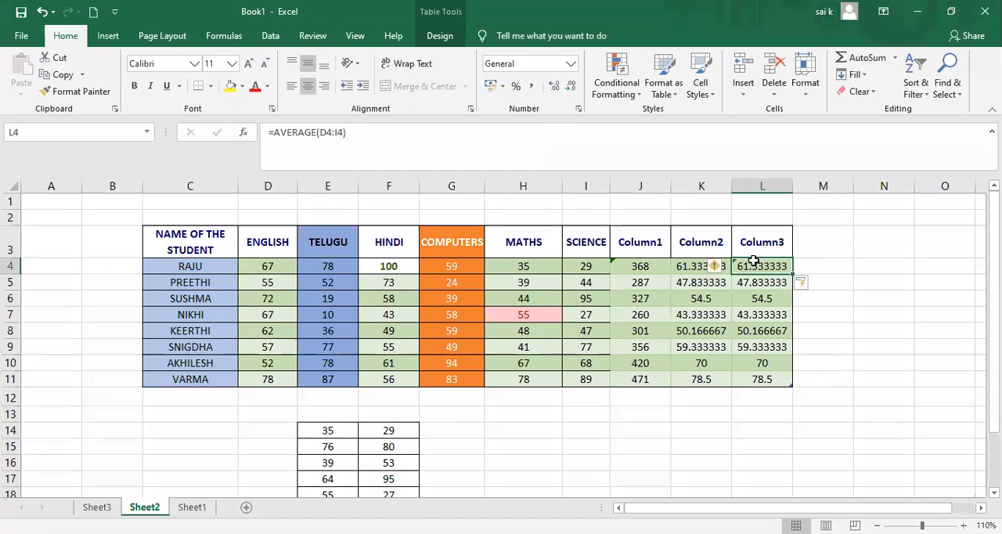
{"action": "left_click", "coordinate": [894, 60]}
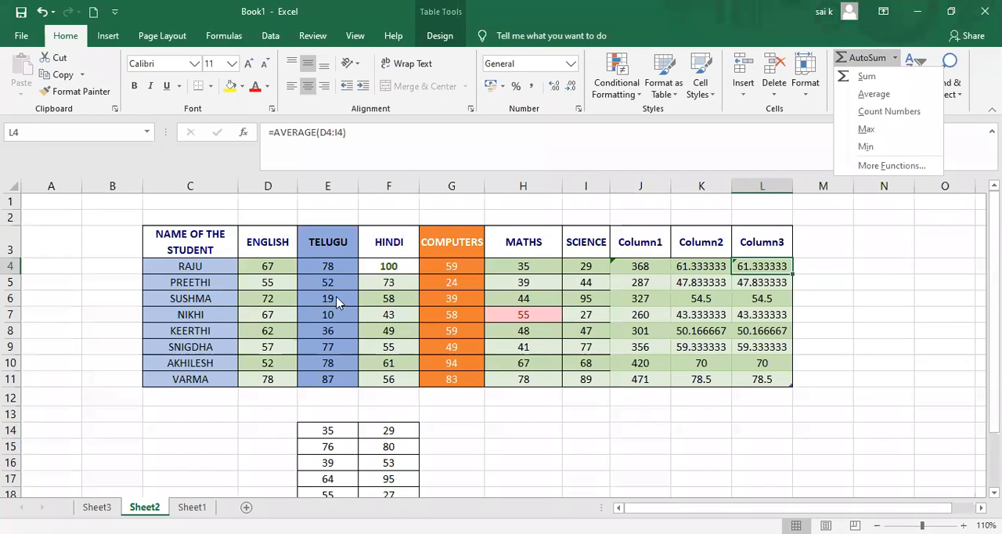
Try to apply the AutoSum Count Numbers function to the student name column, C3:C11.
{"action": "left_click", "coordinate": [158, 232]}
{"action": "left_click_drag", "start_coordinate": [154, 235], "coordinate": [186, 302]}
{"action": "left_click", "coordinate": [187, 298]}
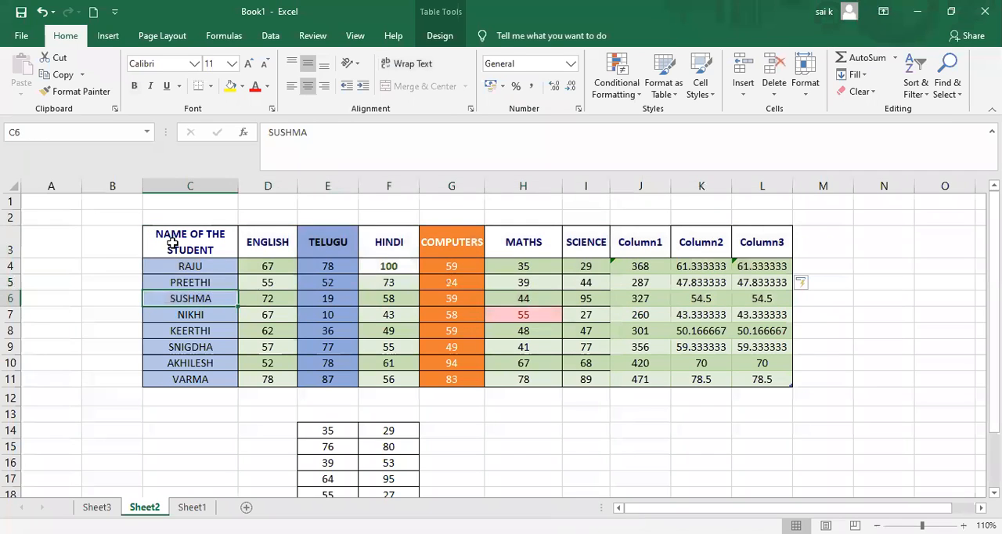
{"action": "left_click_drag", "start_coordinate": [167, 239], "coordinate": [179, 376]}
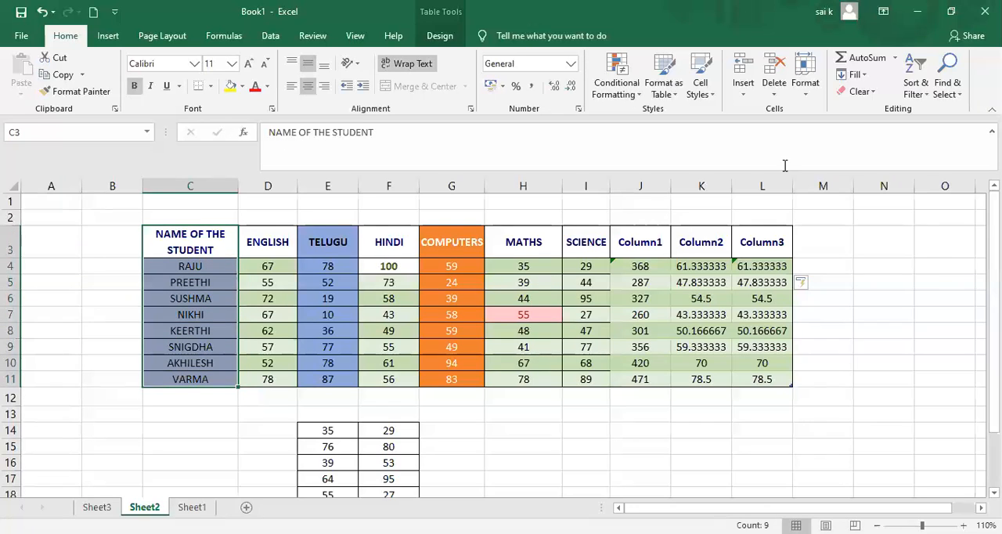
{"action": "left_click", "coordinate": [889, 59]}
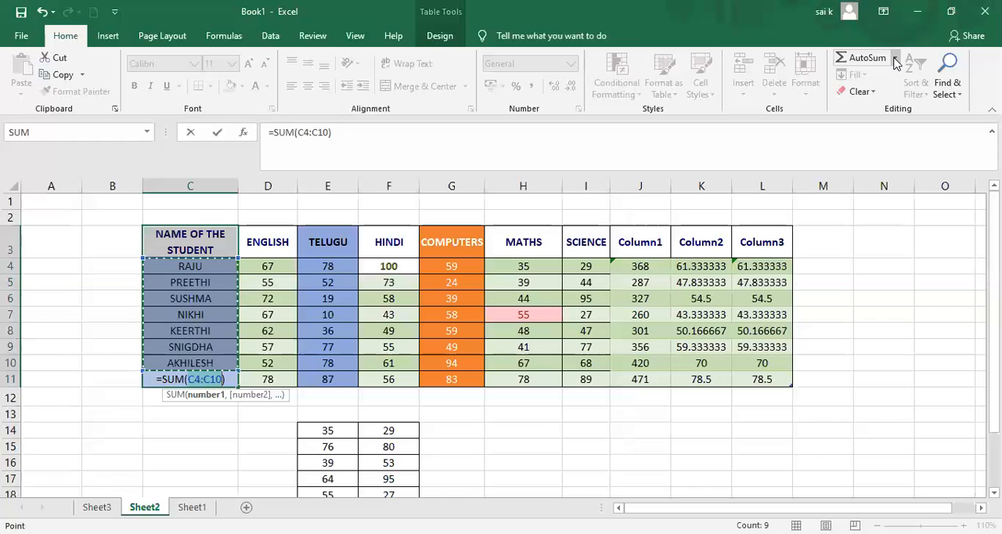
{"action": "left_click", "coordinate": [895, 59]}
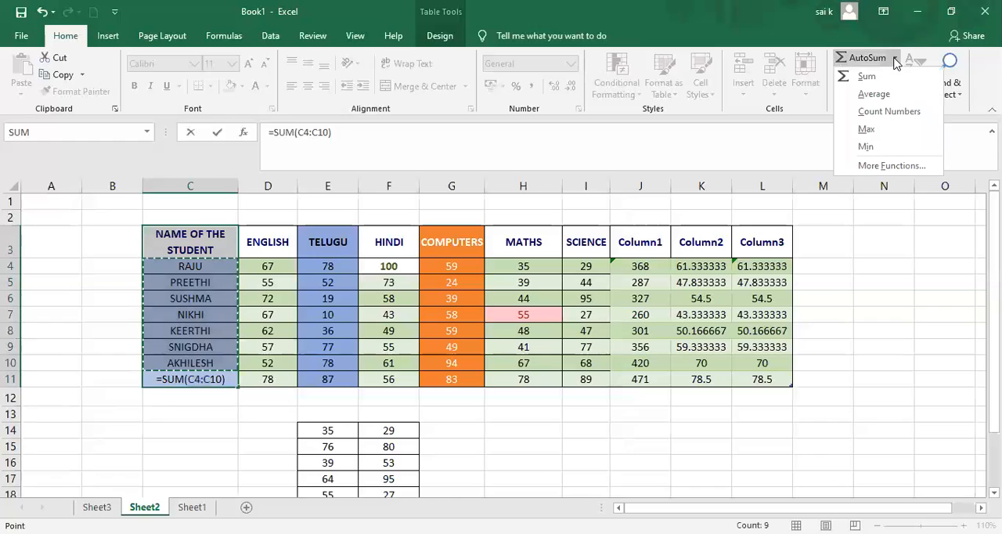
{"action": "left_click", "coordinate": [874, 114]}
Undo the formulas entered over the student names in column C.
{"action": "key", "text": "ctrl+z"}
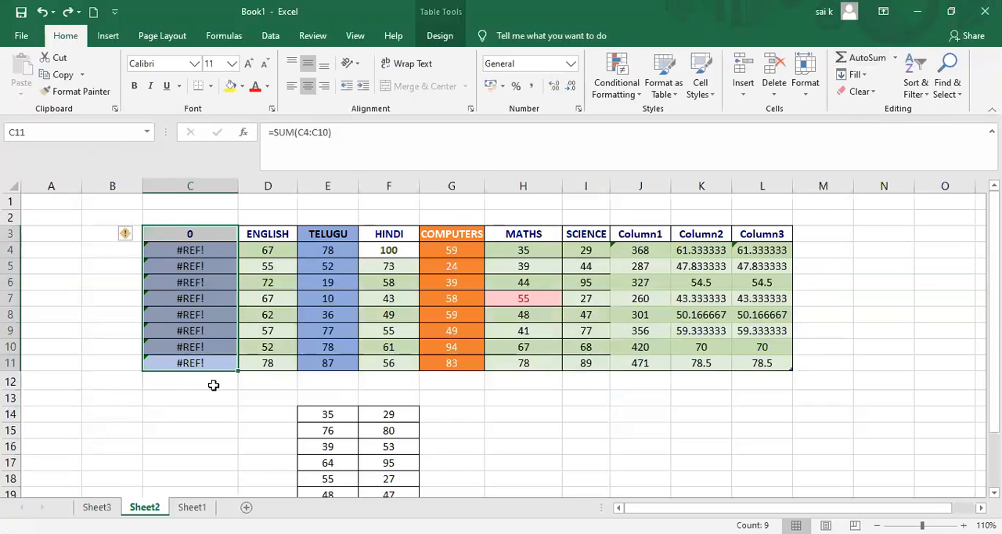
{"action": "left_click", "coordinate": [213, 384]}
{"action": "key", "text": "ctrl+z"}
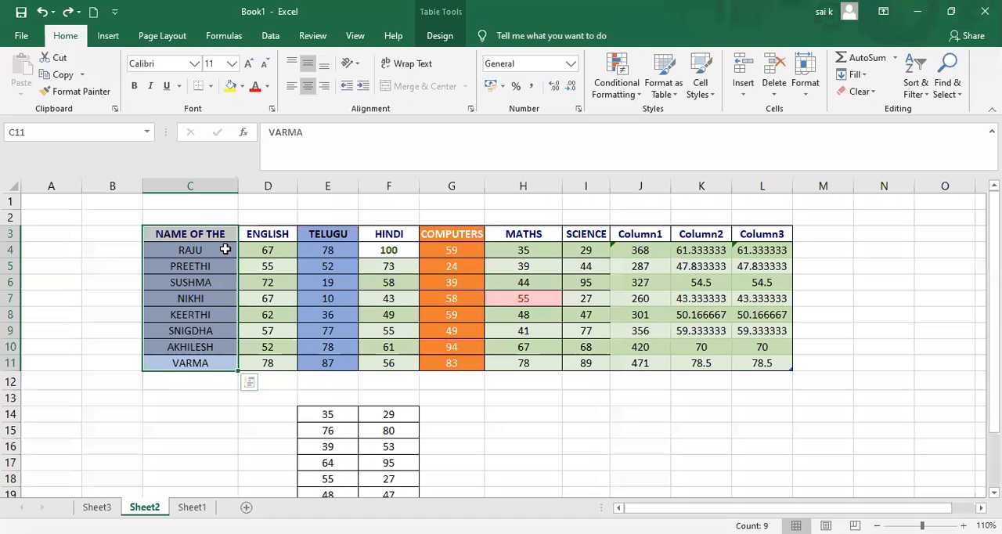
Copy the student name column and try to insert the AutoSum Count Numbers function in cell M3.
{"action": "key", "text": "ctrl+c"}
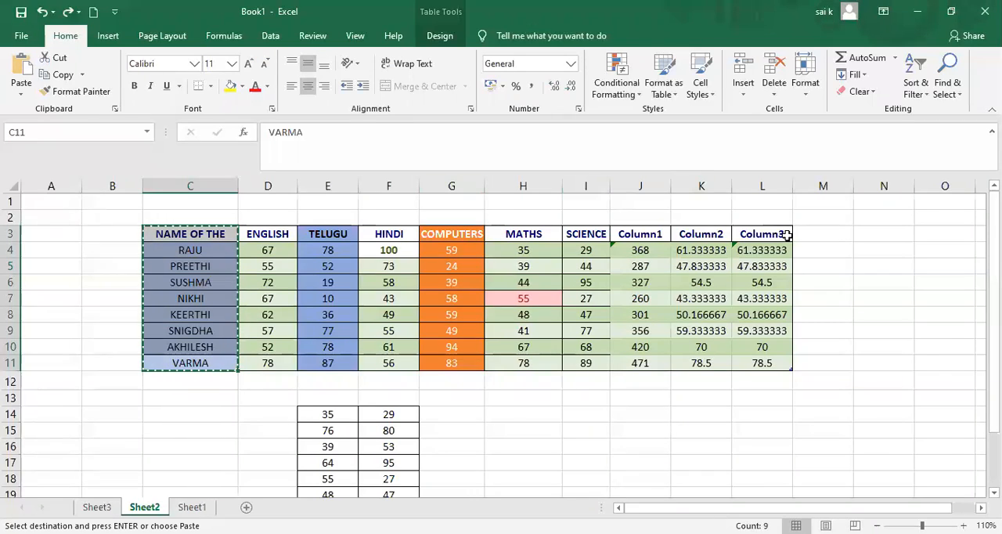
{"action": "left_click", "coordinate": [834, 236]}
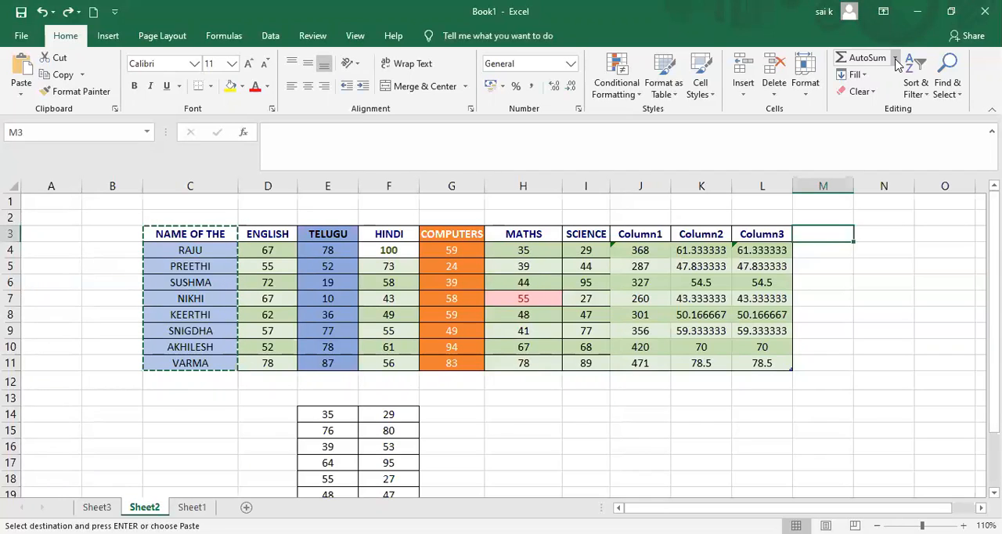
{"action": "left_click", "coordinate": [898, 63]}
{"action": "left_click", "coordinate": [833, 110]}
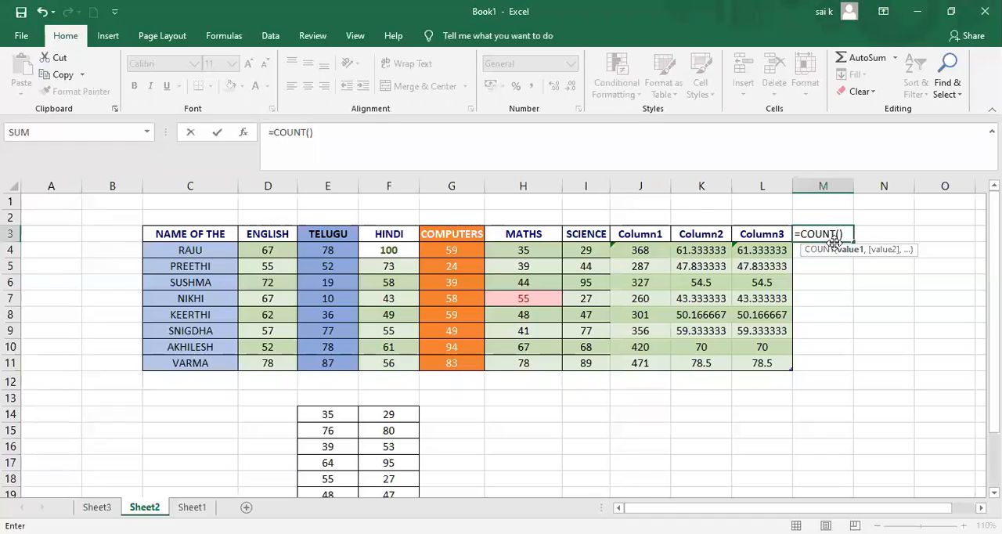
{"action": "left_click", "coordinate": [895, 63]}
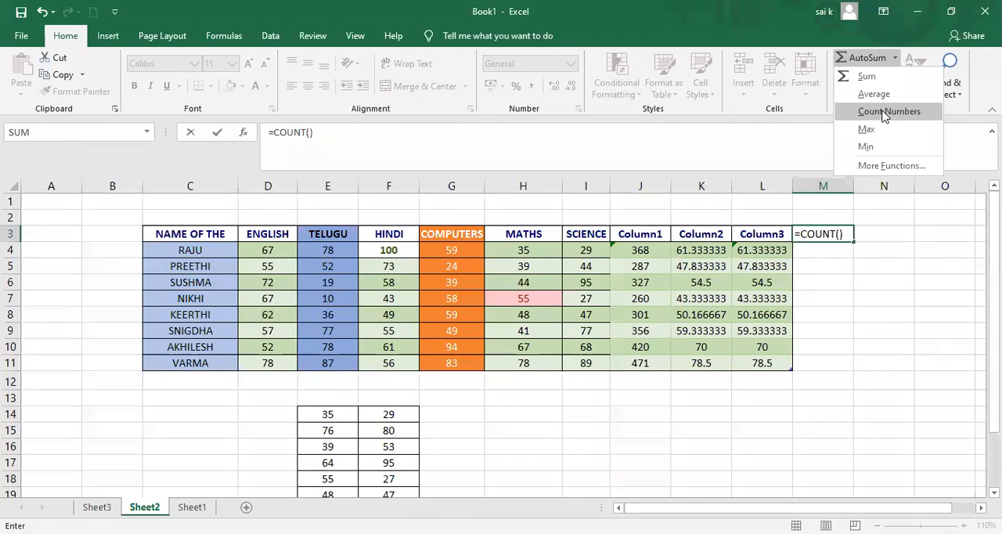
{"action": "left_click", "coordinate": [885, 114]}
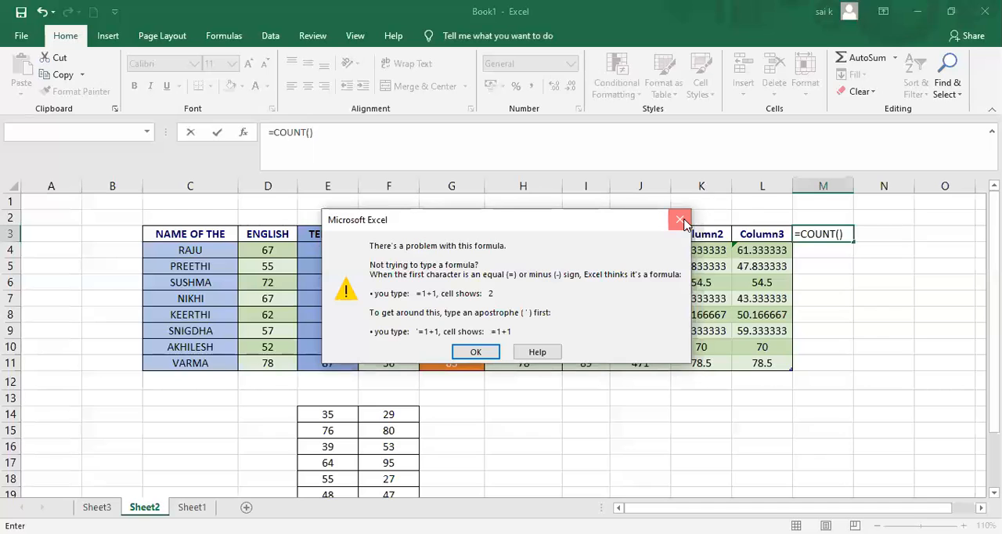
{"action": "key", "text": "Return"}
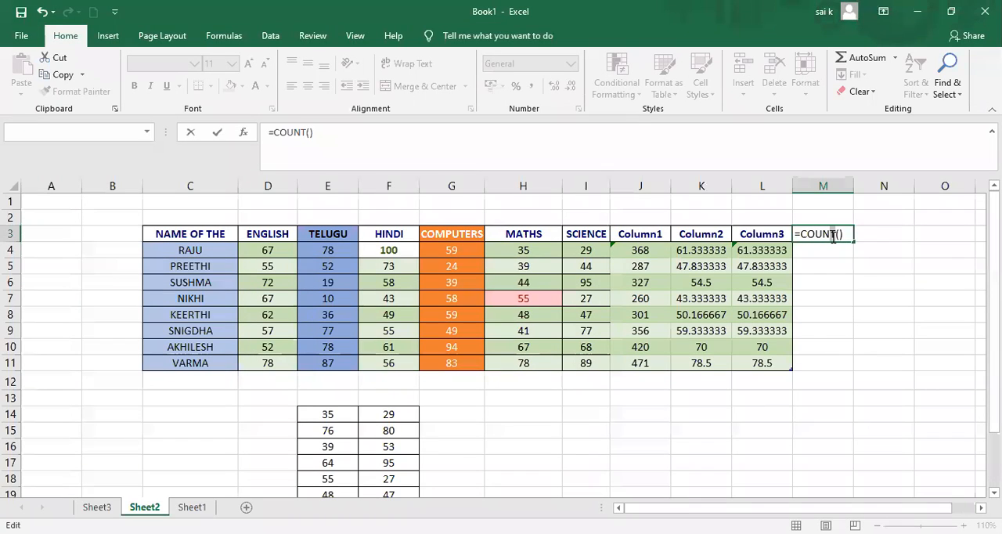
Try to replace the function name in the M3 formula with cell D4, and clear the formula.
{"action": "double_click", "coordinate": [834, 239]}
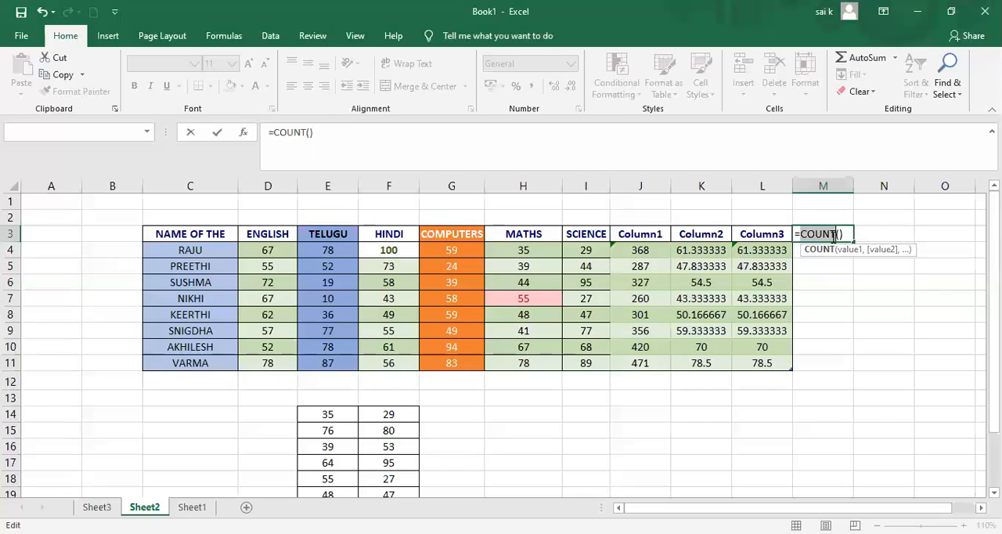
{"action": "left_click", "coordinate": [261, 246]}
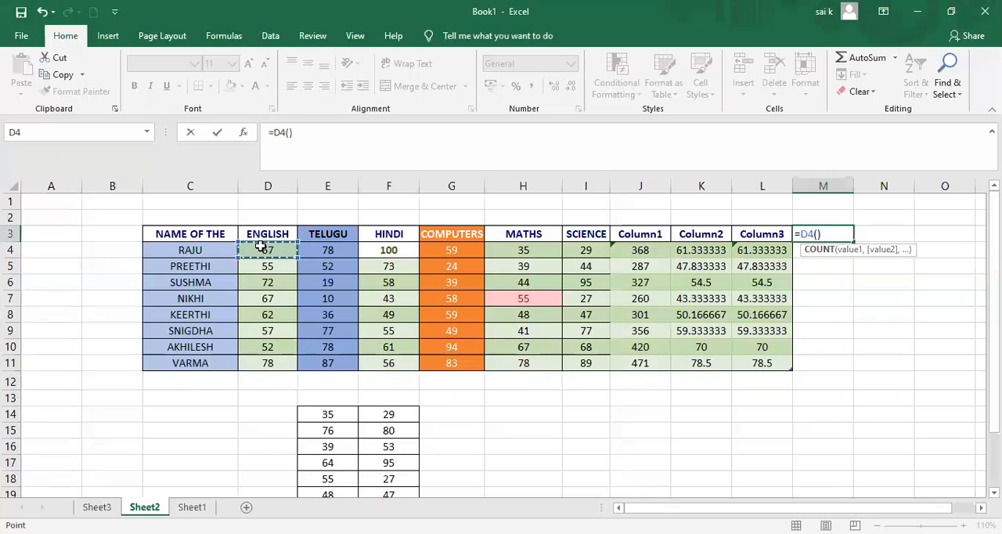
{"action": "left_click", "coordinate": [844, 234]}
{"action": "key", "text": "BackSpace"}
{"action": "key", "text": "BackSpace"}
{"action": "key", "text": "BackSpace"}
{"action": "key", "text": "BackSpace"}
{"action": "key", "text": "BackSpace"}
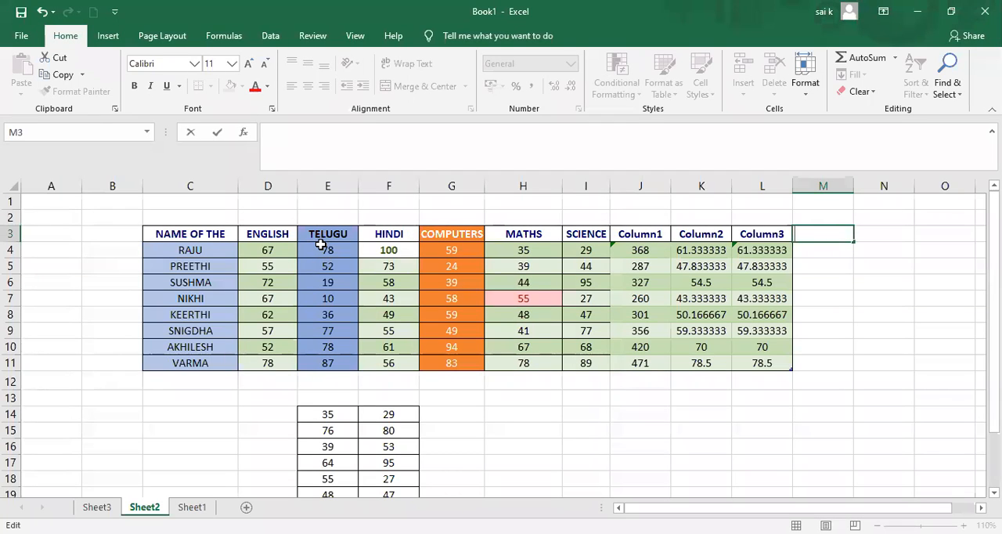
Total the TELUGU marks E4:E11 in E12 with AutoSum, and add a Count Numbers formula for E4:E12 in E13.
{"action": "left_click_drag", "start_coordinate": [321, 246], "coordinate": [327, 357]}
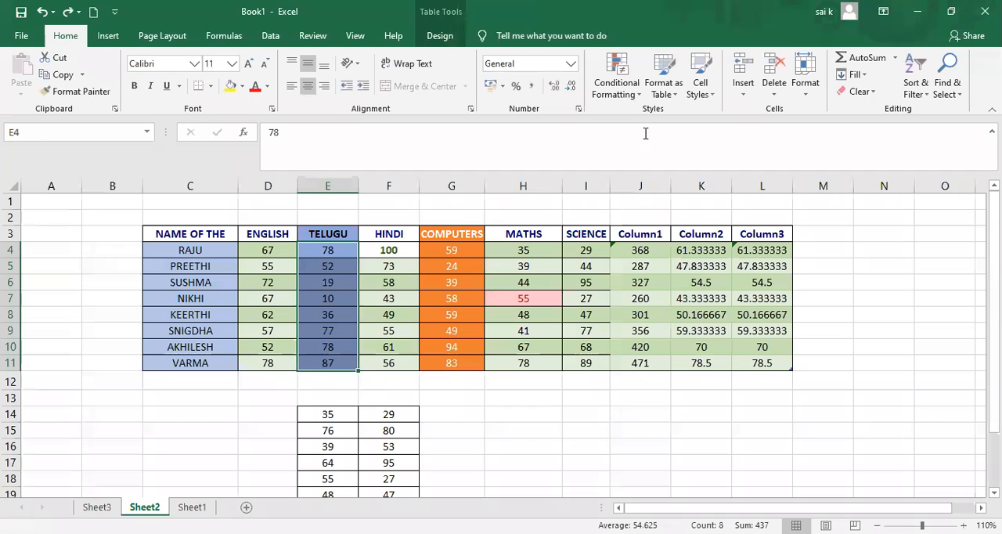
{"action": "left_click", "coordinate": [889, 55]}
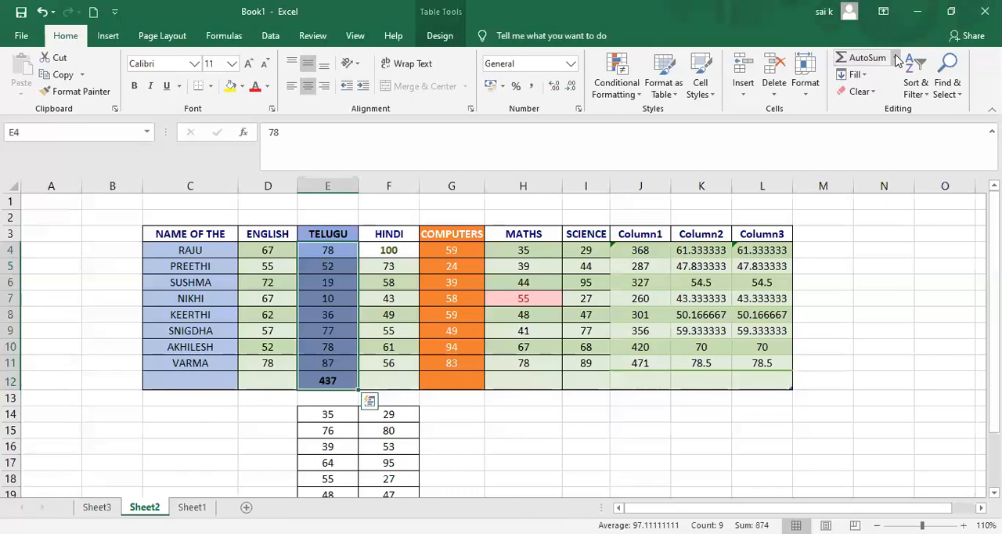
{"action": "left_click", "coordinate": [896, 58]}
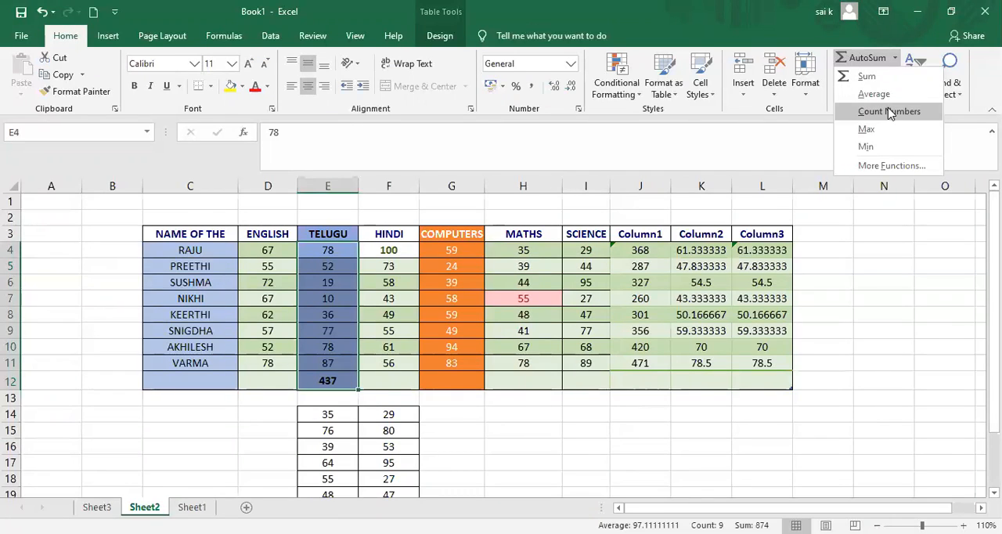
{"action": "left_click", "coordinate": [890, 113]}
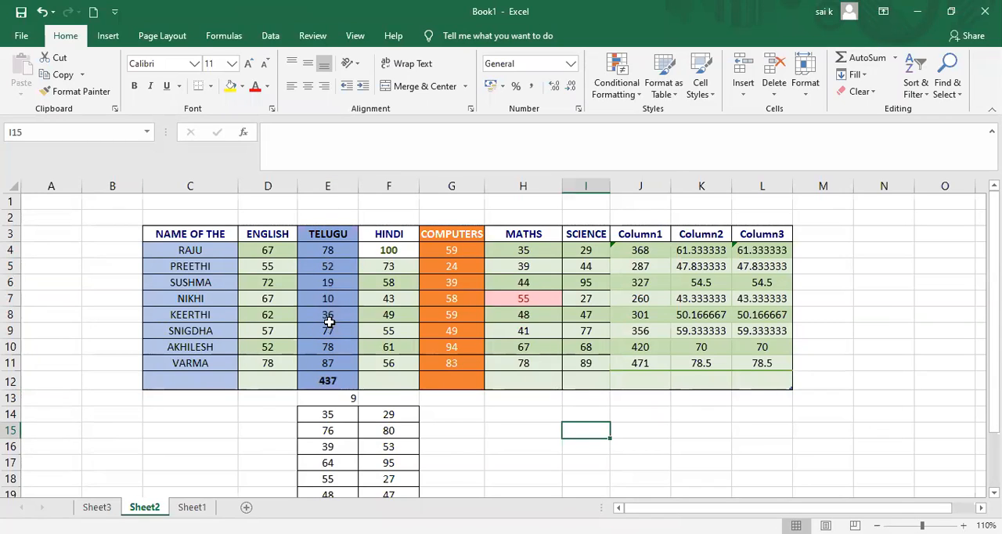
Check the count in E13 against the TELUGU column, going through its values cell by cell from E4.
{"action": "left_click", "coordinate": [335, 397]}
{"action": "left_click", "coordinate": [330, 251]}
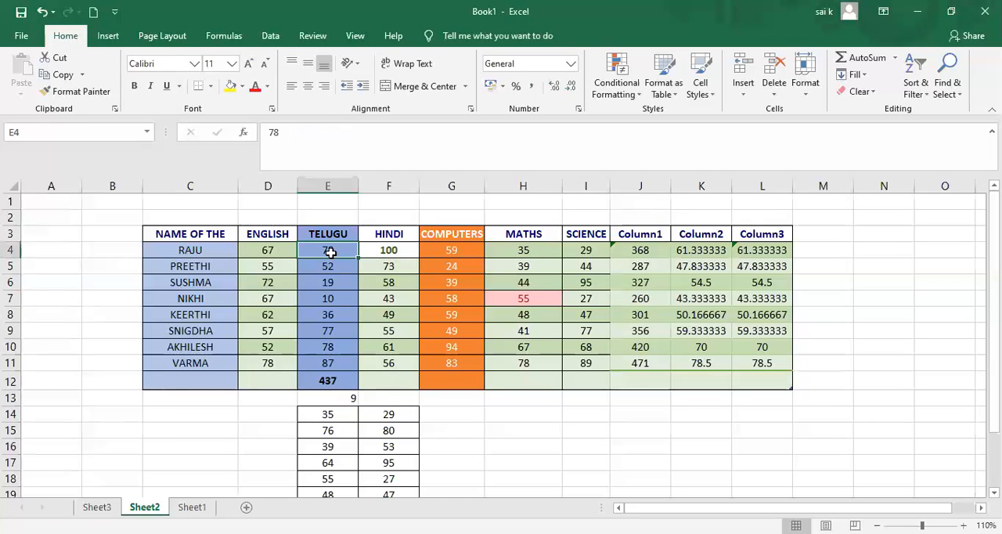
{"action": "key", "text": "Down"}
{"action": "key", "text": "Down"}
{"action": "key", "text": "Down"}
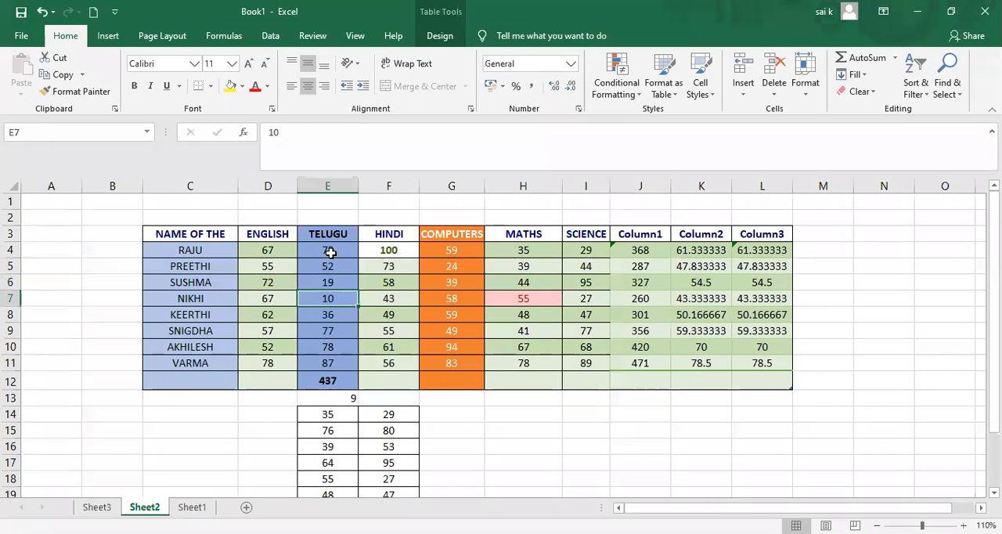
{"action": "key", "text": "Down"}
{"action": "key", "text": "Down"}
{"action": "key", "text": "Down"}
{"action": "key", "text": "Down"}
{"action": "key", "text": "Down"}
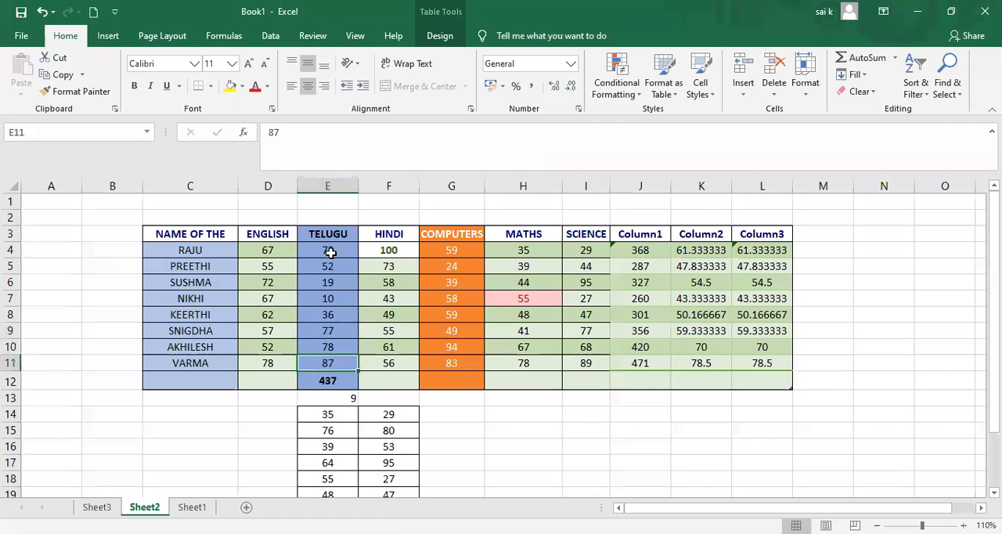
{"action": "key", "text": "Down"}
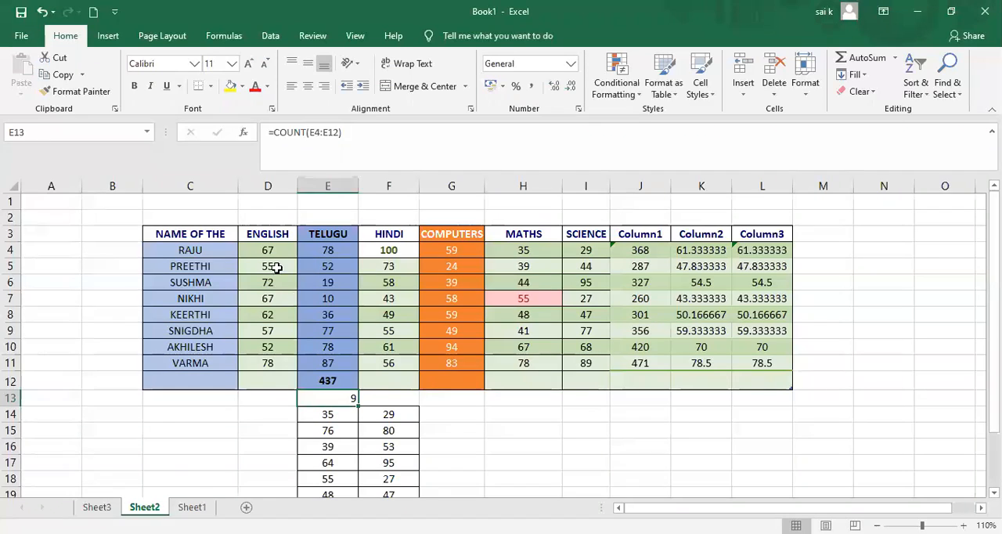
{"action": "left_click_drag", "start_coordinate": [267, 235], "coordinate": [267, 377]}
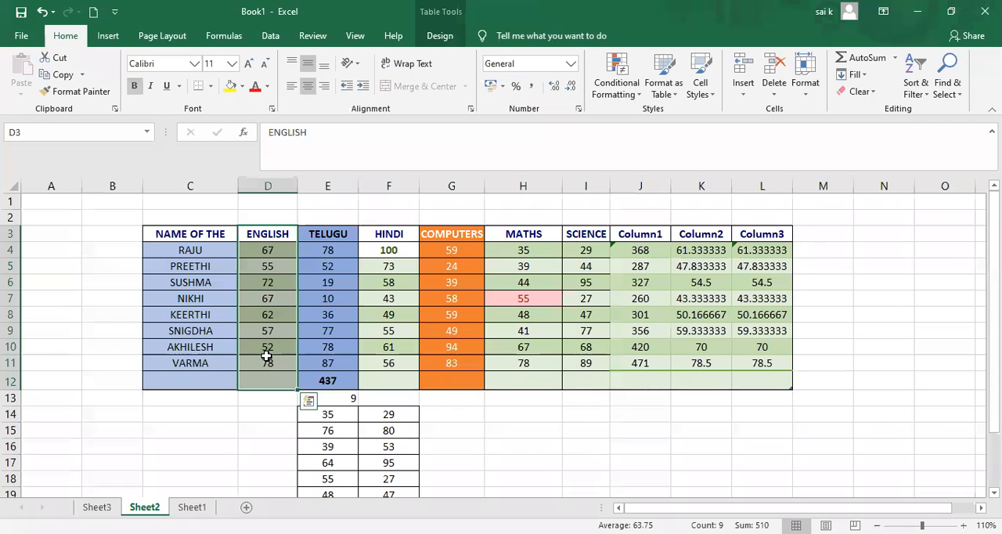
{"action": "left_click", "coordinate": [897, 58]}
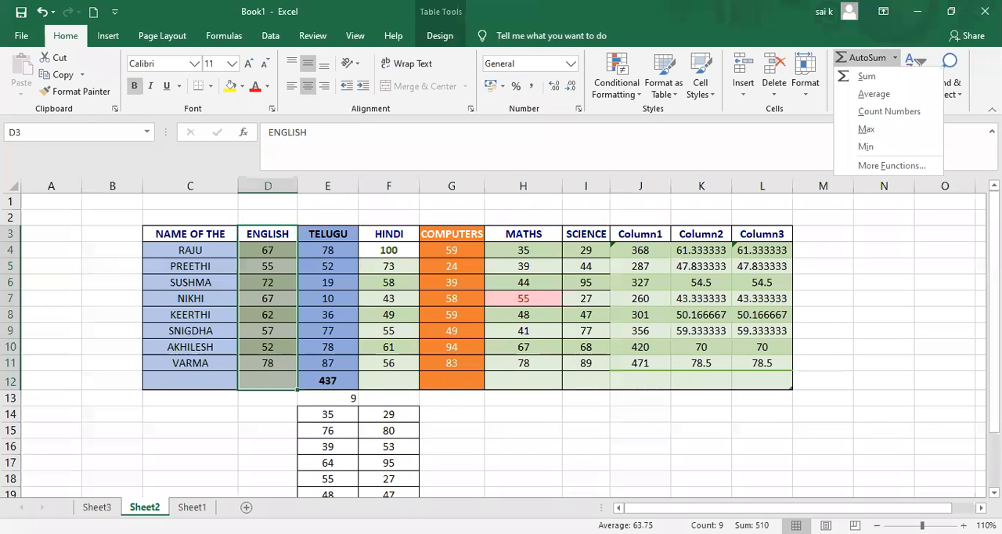
{"action": "left_click", "coordinate": [640, 49]}
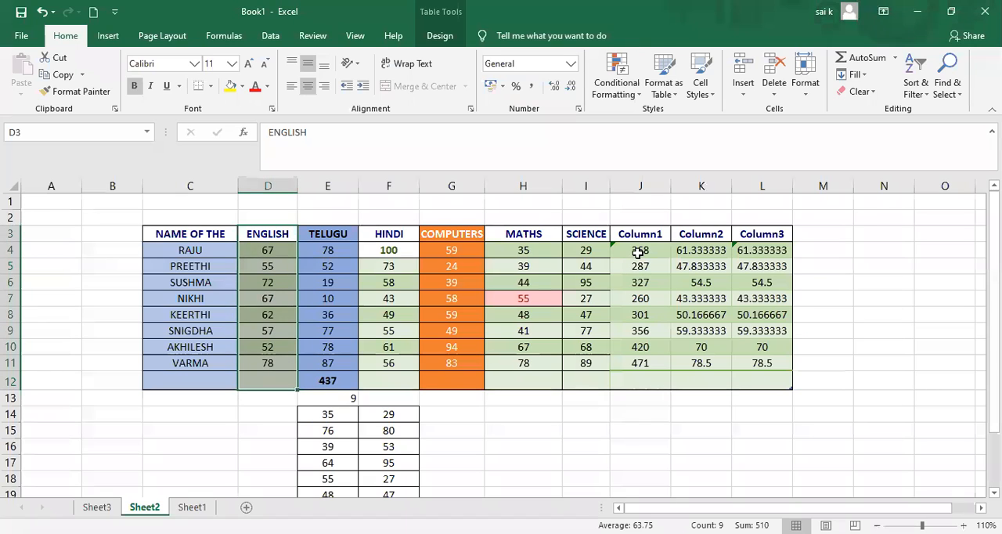
Apply the AutoSum Max function to the Column1 totals J4:J11 and review the formula in J12.
{"action": "left_click_drag", "start_coordinate": [638, 252], "coordinate": [658, 361]}
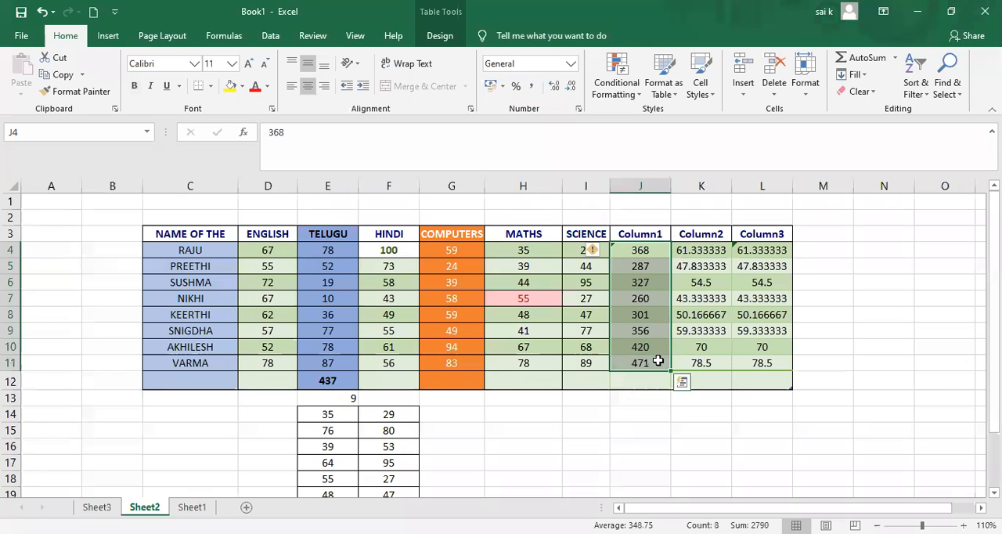
{"action": "left_click", "coordinate": [895, 63]}
{"action": "left_click", "coordinate": [854, 126]}
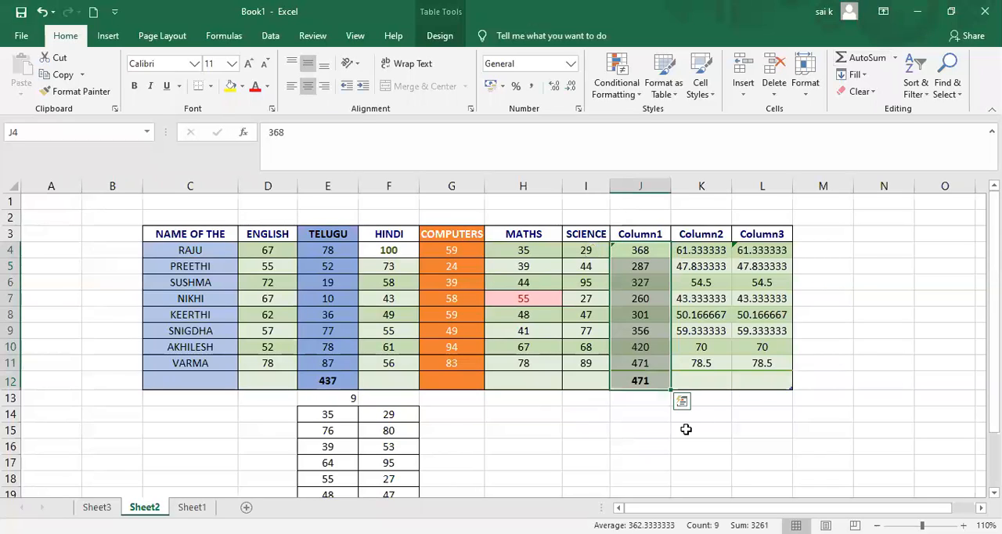
{"action": "left_click", "coordinate": [687, 430]}
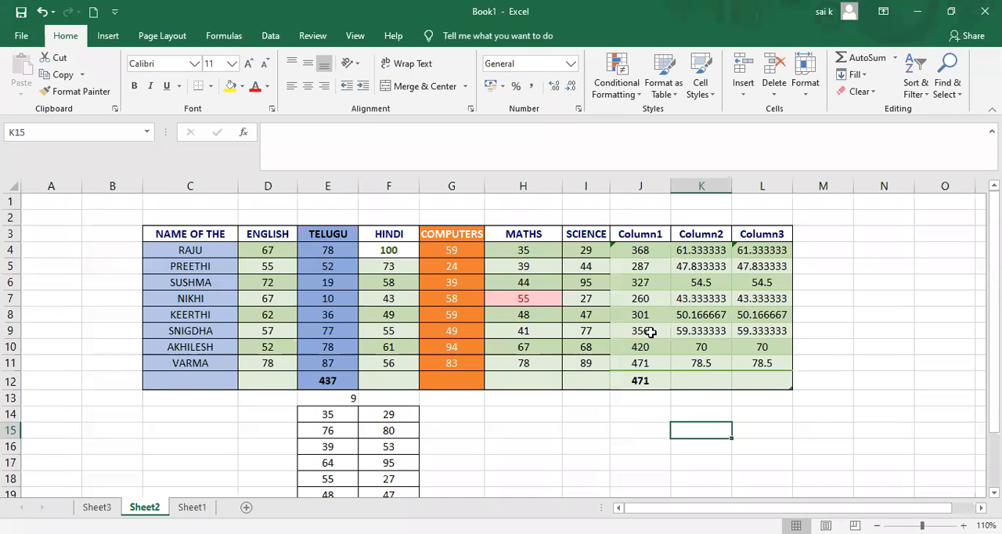
{"action": "left_click", "coordinate": [655, 381]}
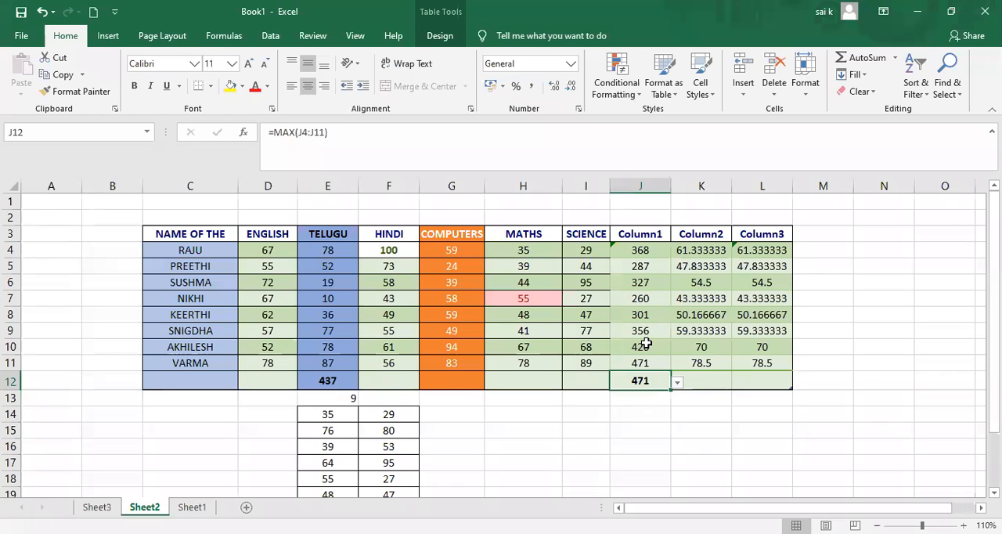
Apply the AutoSum Min function to the Column1 totals J4:J11 and review the formulas in J12 and J13.
{"action": "left_click_drag", "start_coordinate": [640, 251], "coordinate": [651, 369]}
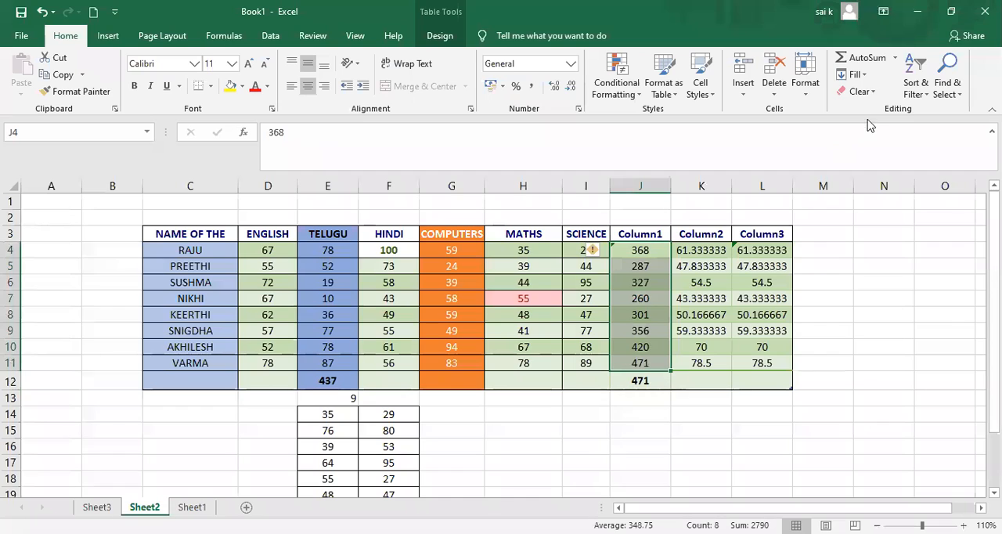
{"action": "left_click", "coordinate": [896, 58]}
{"action": "left_click", "coordinate": [867, 147]}
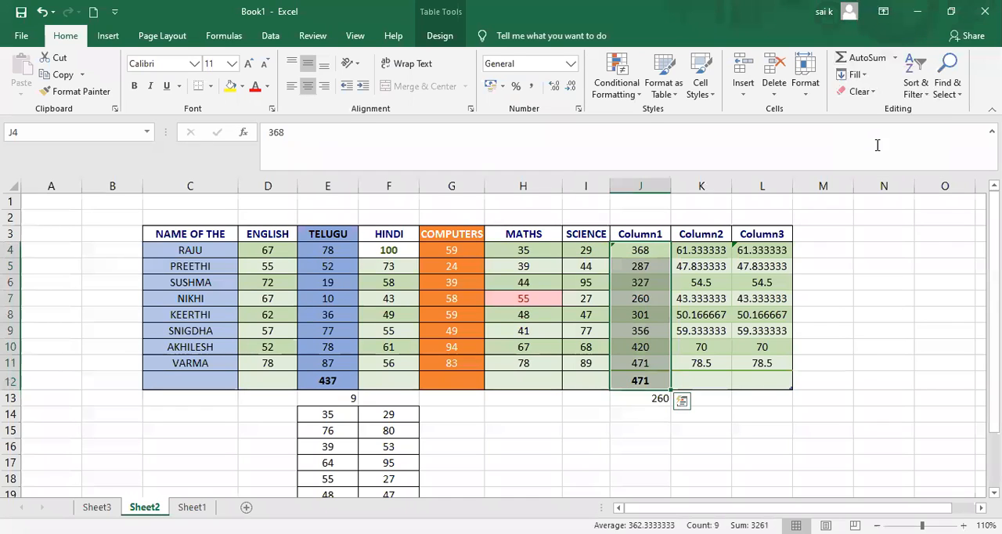
{"action": "left_click", "coordinate": [634, 431]}
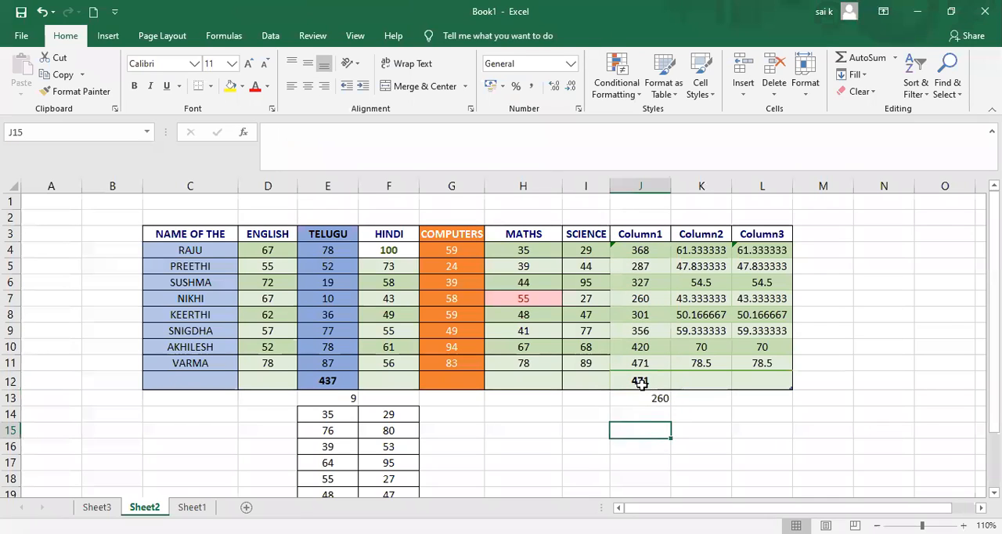
{"action": "left_click", "coordinate": [640, 382]}
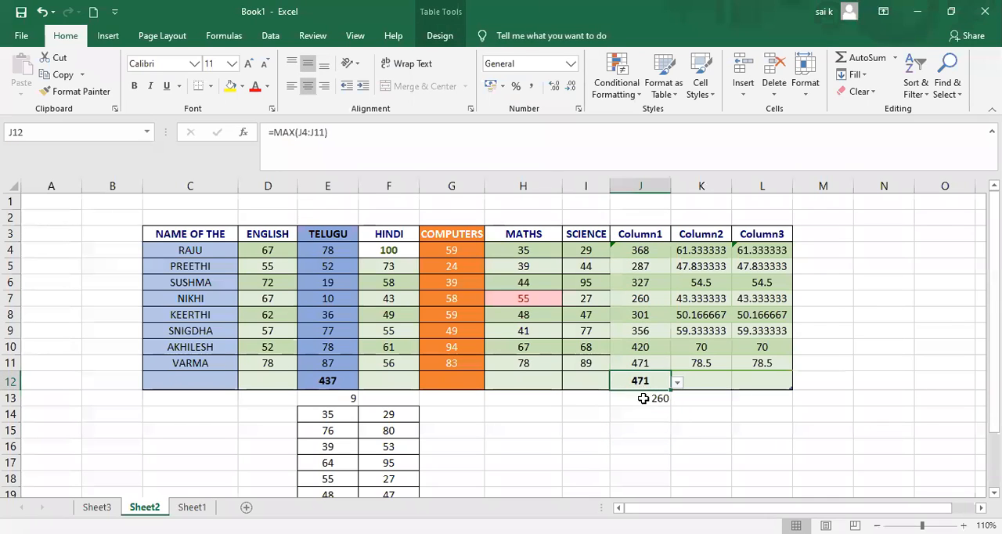
{"action": "left_click", "coordinate": [642, 399]}
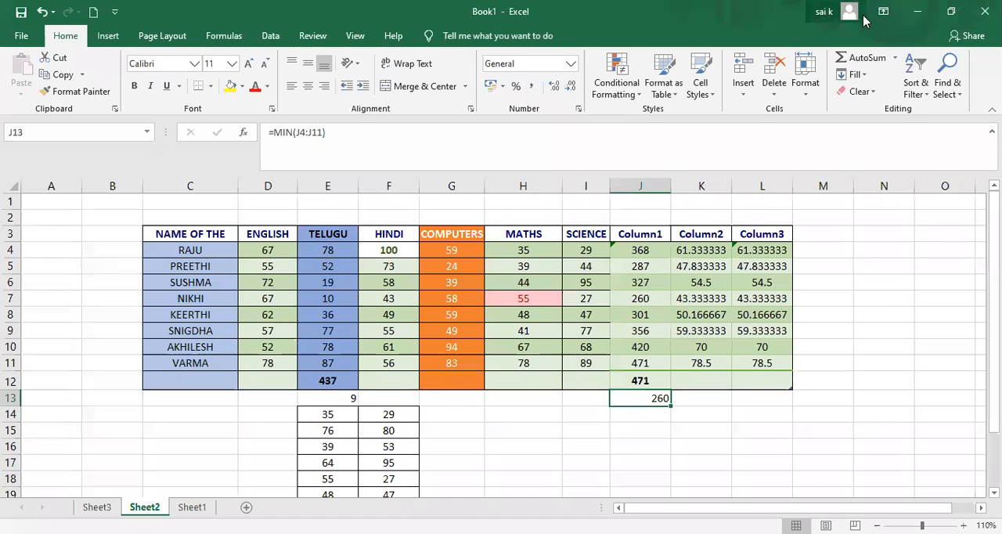
Examine the function arguments of a Sum formula in J13 through AutoSum's More Functions option, and discard the formula.
{"action": "left_click", "coordinate": [893, 60]}
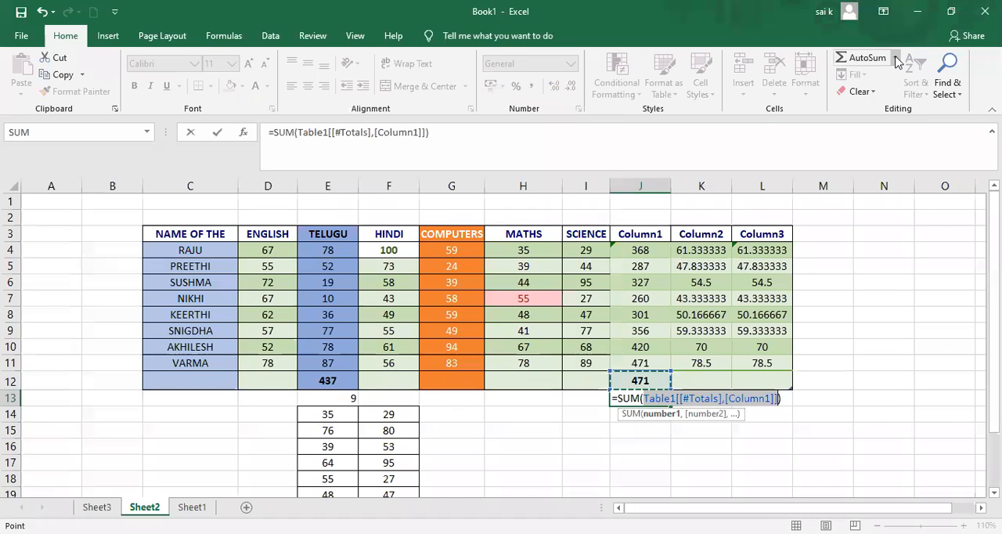
{"action": "left_click", "coordinate": [896, 60]}
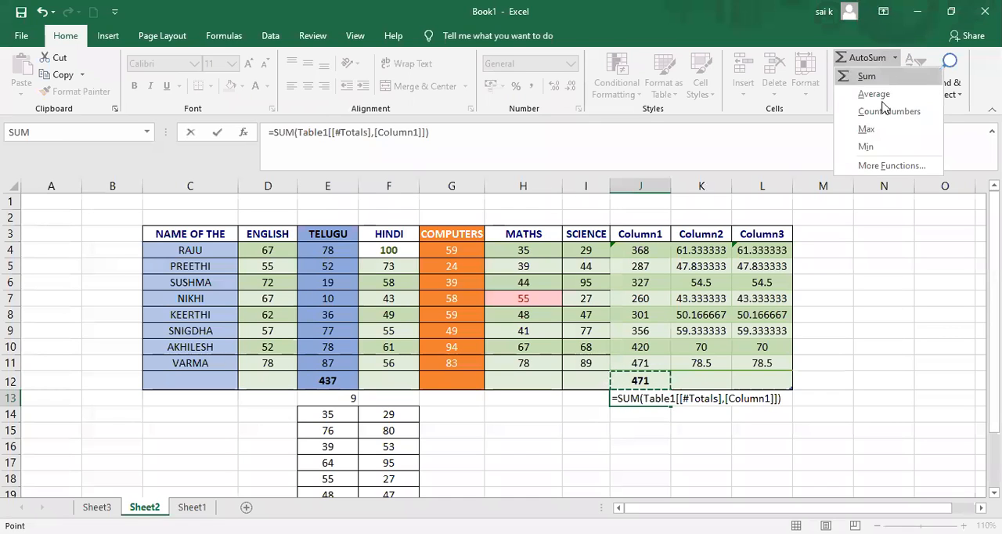
{"action": "left_click", "coordinate": [885, 165]}
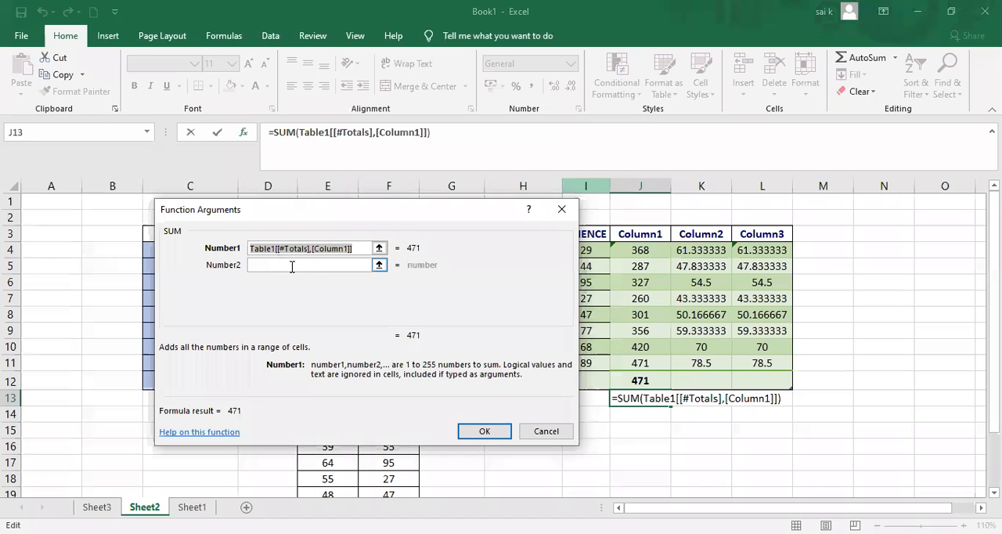
{"action": "left_click", "coordinate": [562, 219]}
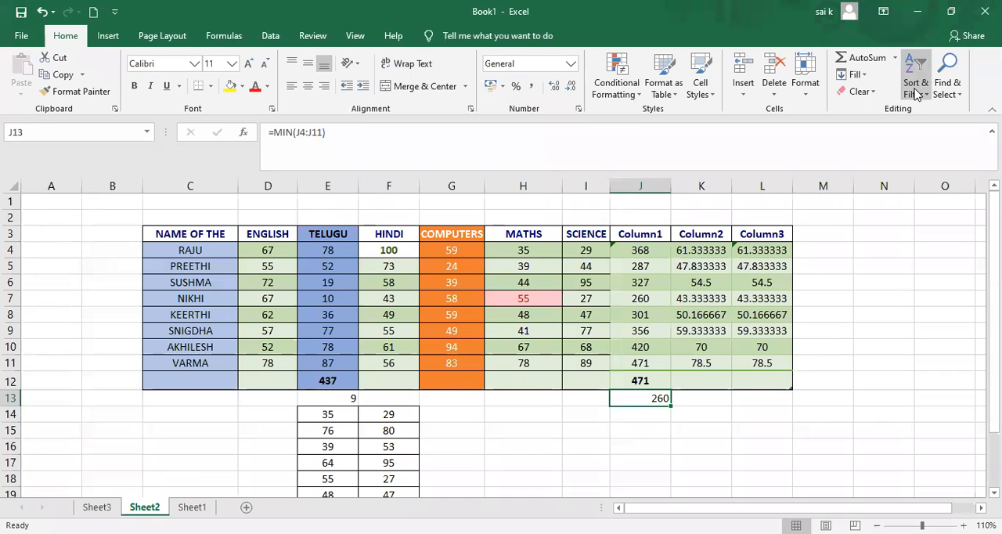
{"action": "left_click", "coordinate": [864, 76]}
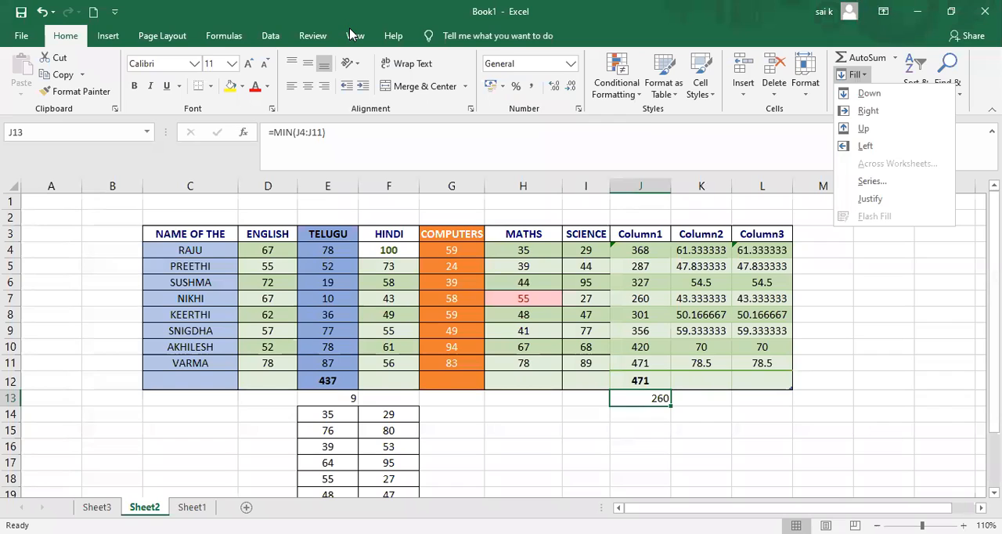
{"action": "key", "text": "Escape"}
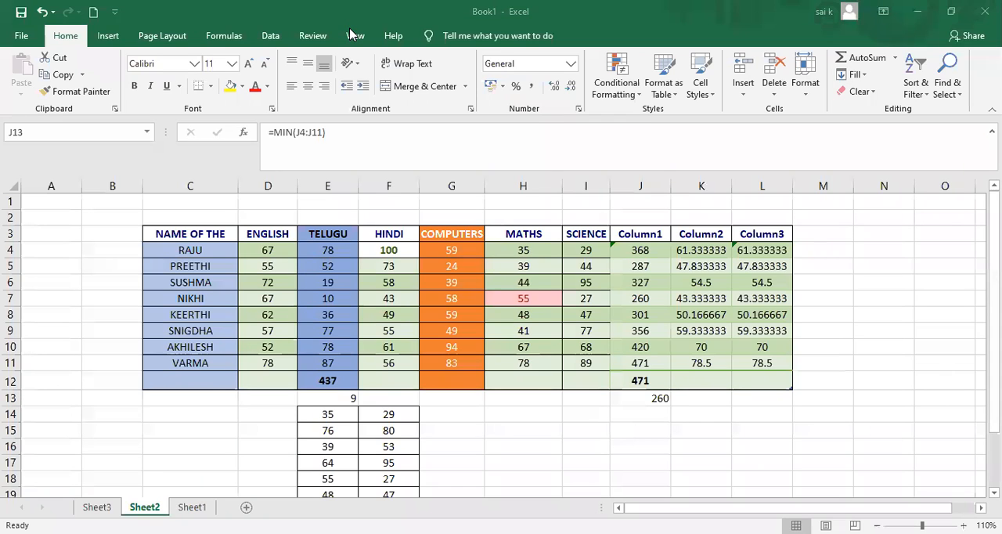
{"action": "left_click", "coordinate": [251, 268]}
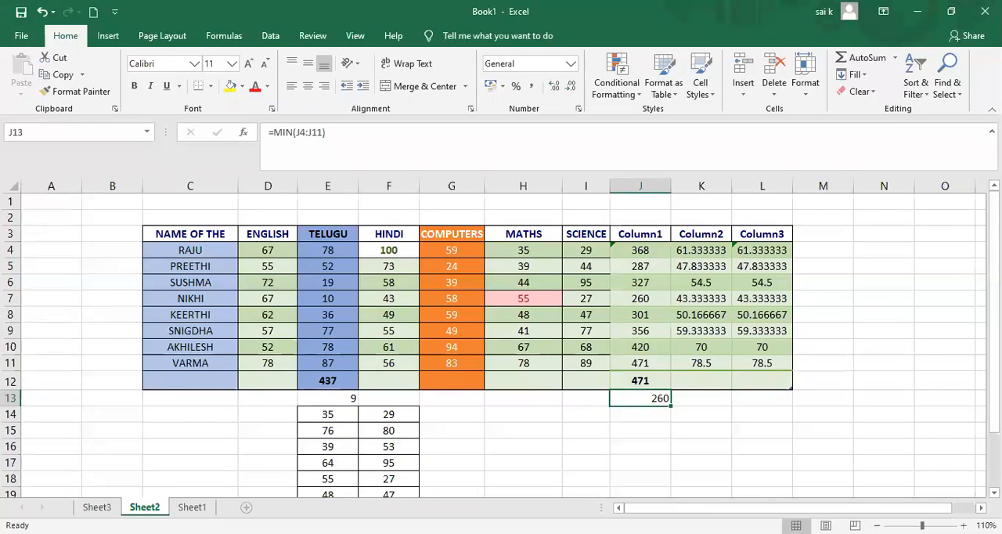
Add a new worksheet and enter the sample numbers 2 in I5 and 8 in I6.
{"action": "left_click", "coordinate": [246, 506]}
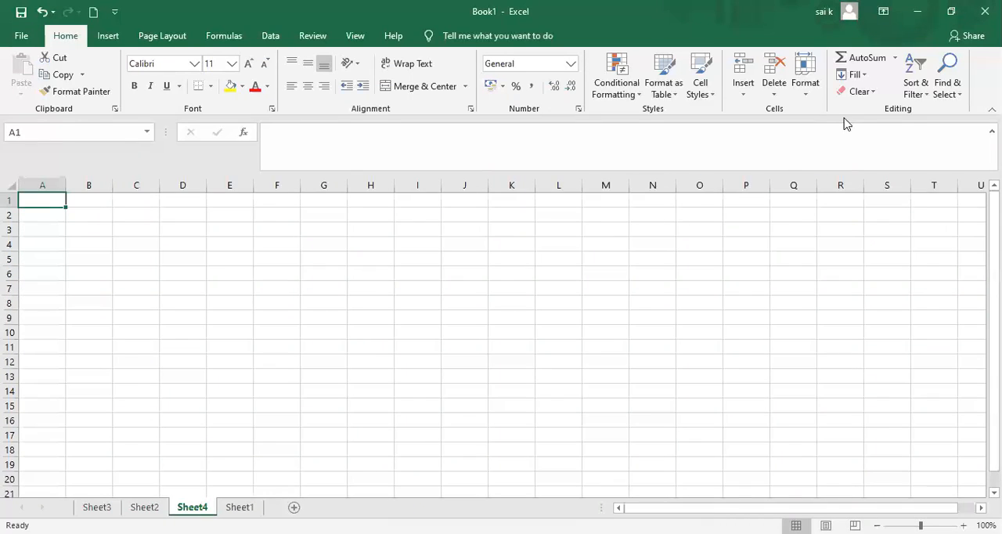
{"action": "left_click", "coordinate": [423, 261]}
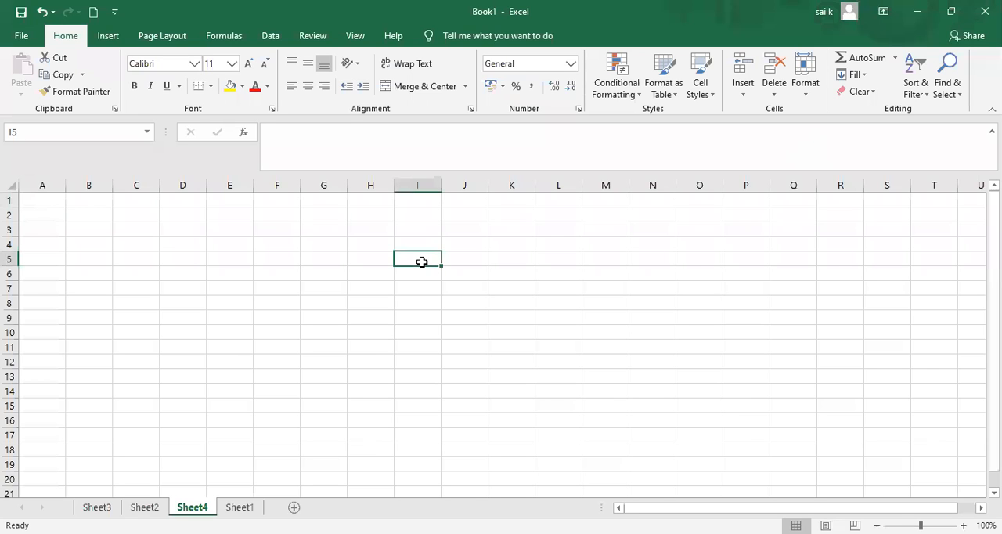
{"action": "type", "text": "2"}
{"action": "key", "text": "Return"}
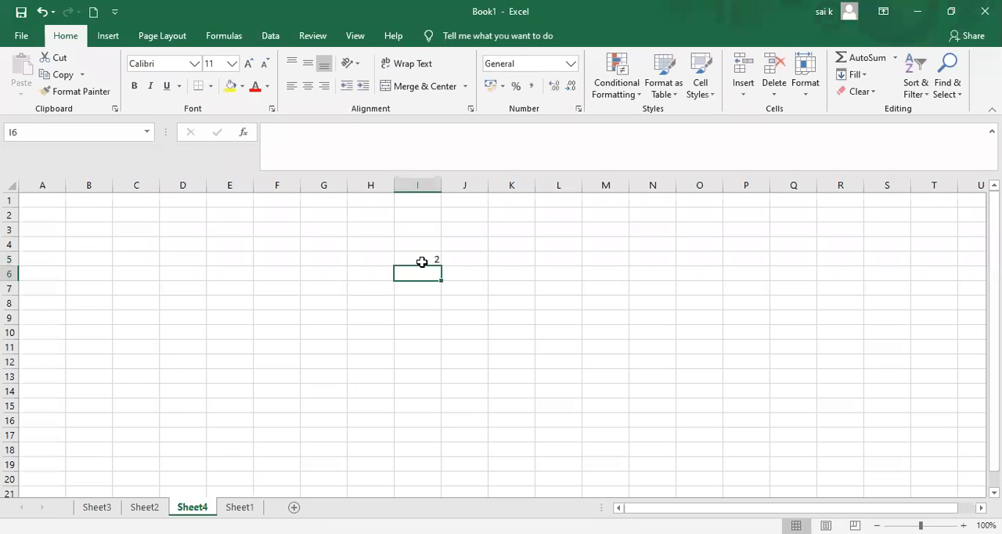
{"action": "type", "text": "8"}
{"action": "key", "text": "Tab"}
{"action": "key", "text": "Tab"}
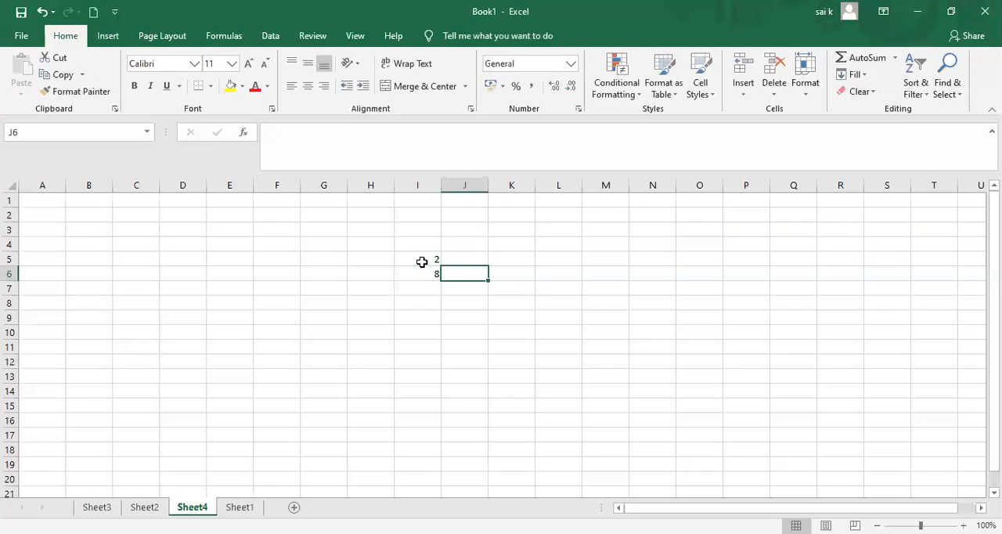
Enter the sample numbers 8 in K6, 7 in K3 and 5 in J8.
{"action": "type", "text": "8"}
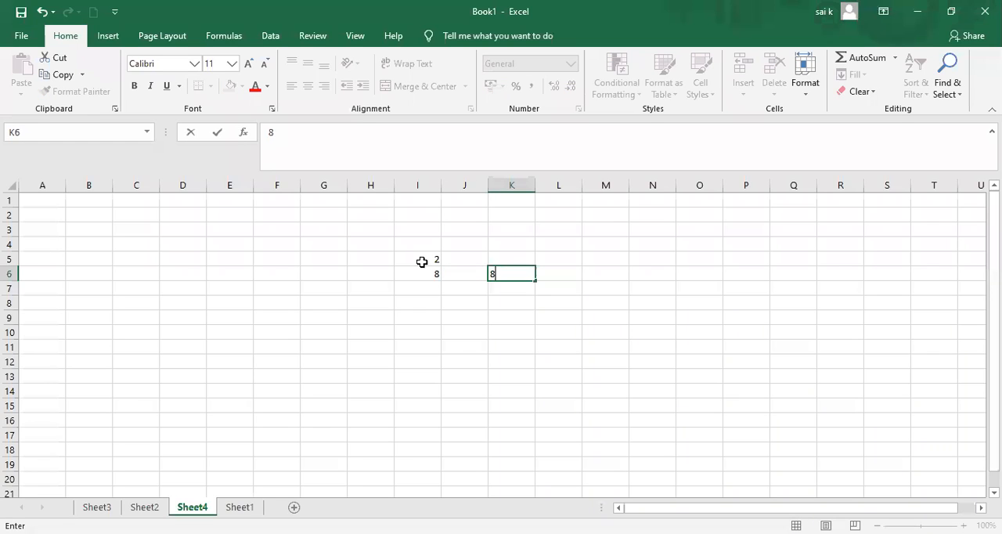
{"action": "left_click", "coordinate": [516, 231]}
{"action": "type", "text": "7"}
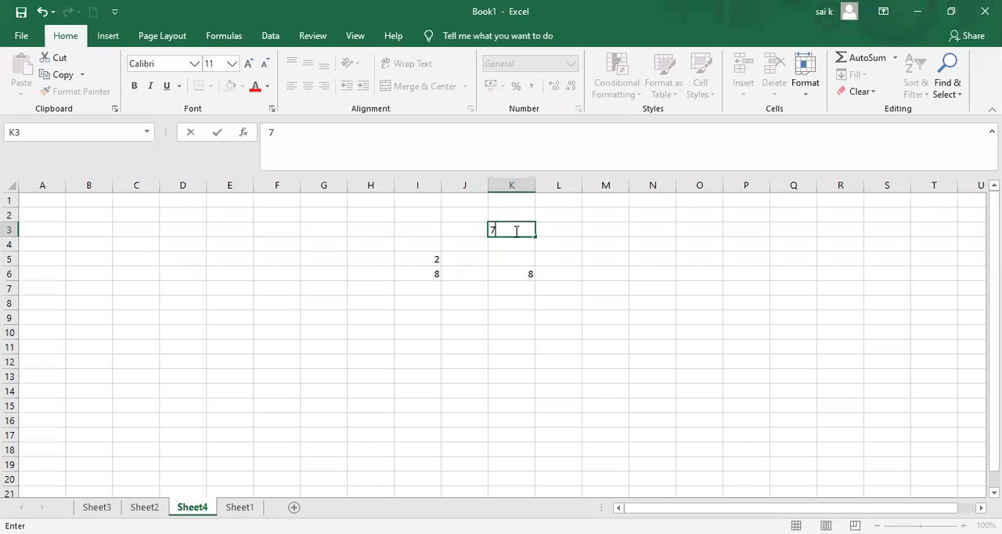
{"action": "left_click", "coordinate": [463, 307]}
{"action": "type", "text": "5"}
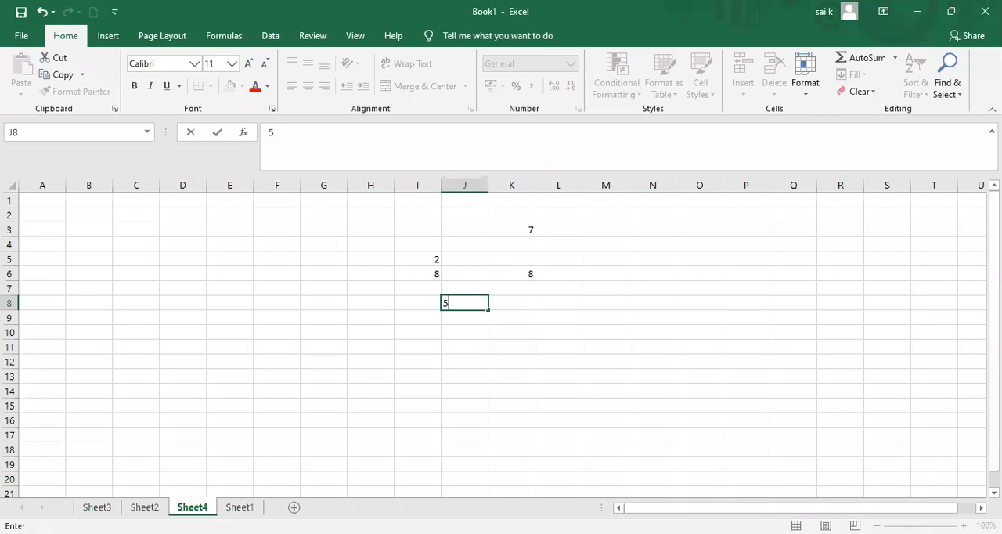
{"action": "left_click", "coordinate": [750, 448]}
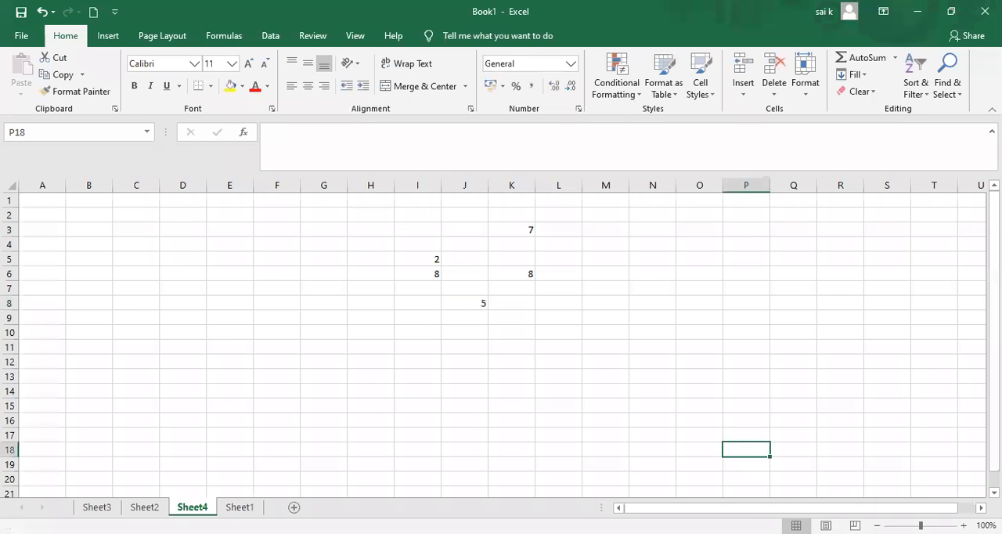
Try the Fill Down command with K6 selected, and undo the fill.
{"action": "left_click", "coordinate": [964, 526]}
{"action": "left_click", "coordinate": [964, 526]}
{"action": "left_click", "coordinate": [964, 527]}
{"action": "left_click", "coordinate": [964, 526]}
{"action": "left_click", "coordinate": [965, 526]}
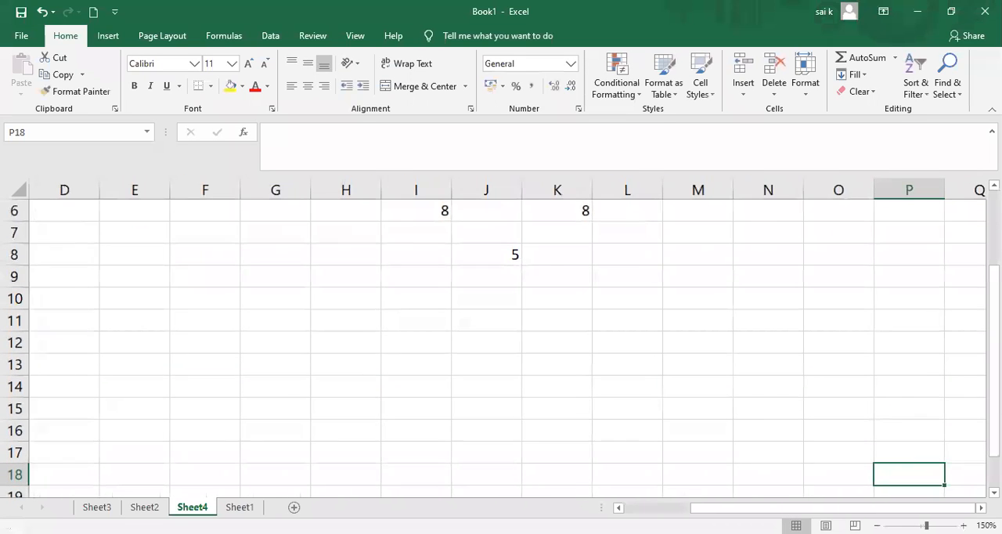
{"action": "left_click_drag", "start_coordinate": [994, 353], "coordinate": [995, 277]}
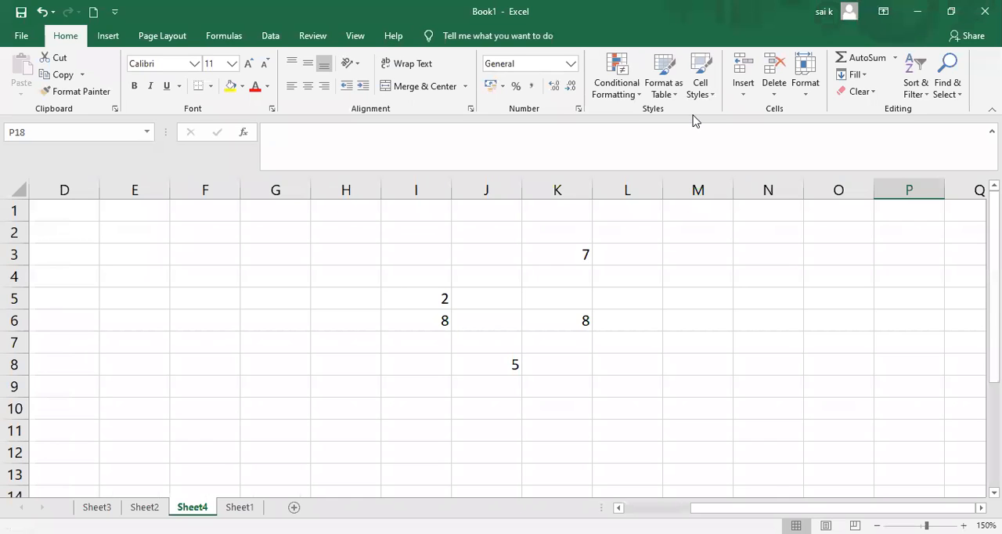
{"action": "left_click", "coordinate": [866, 78]}
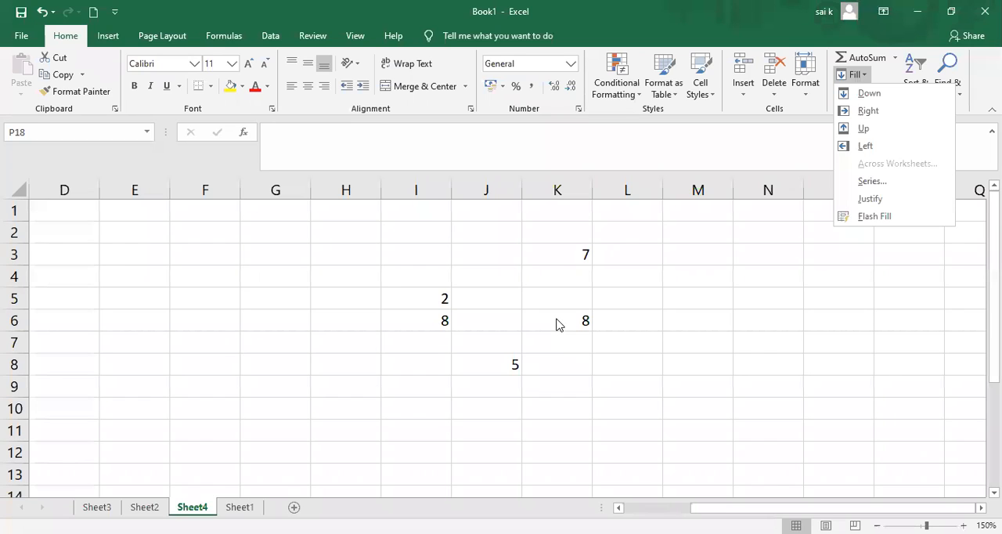
{"action": "left_click", "coordinate": [557, 319]}
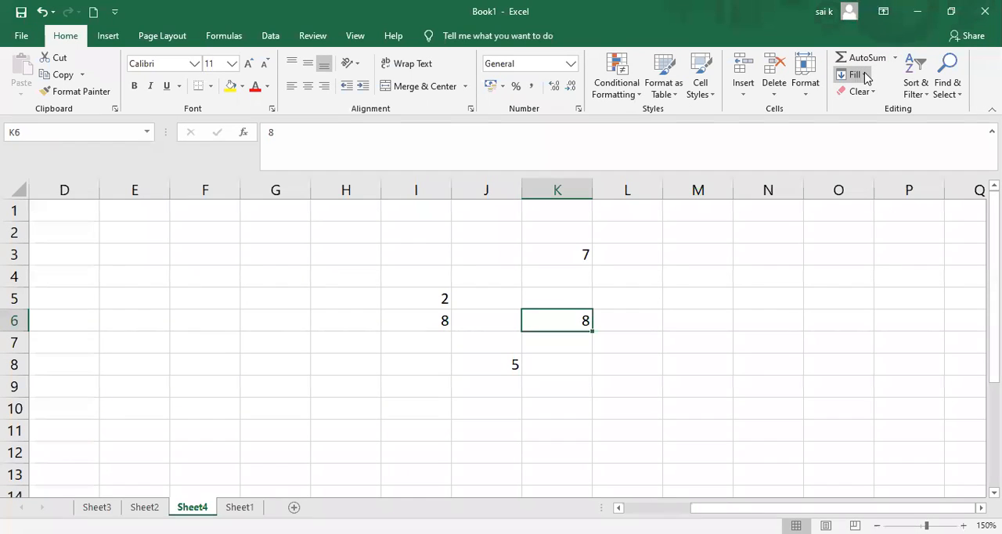
{"action": "left_click", "coordinate": [866, 76]}
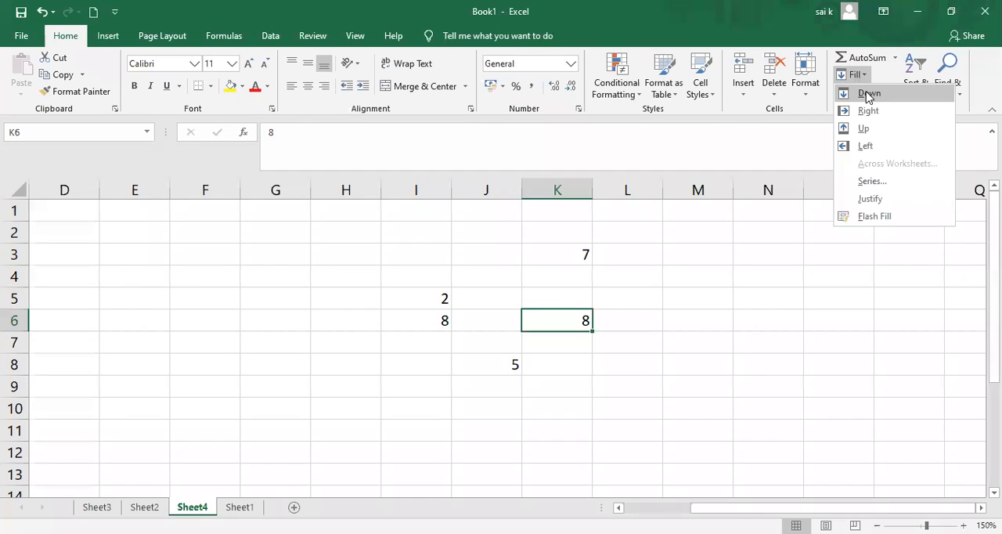
{"action": "left_click", "coordinate": [868, 94]}
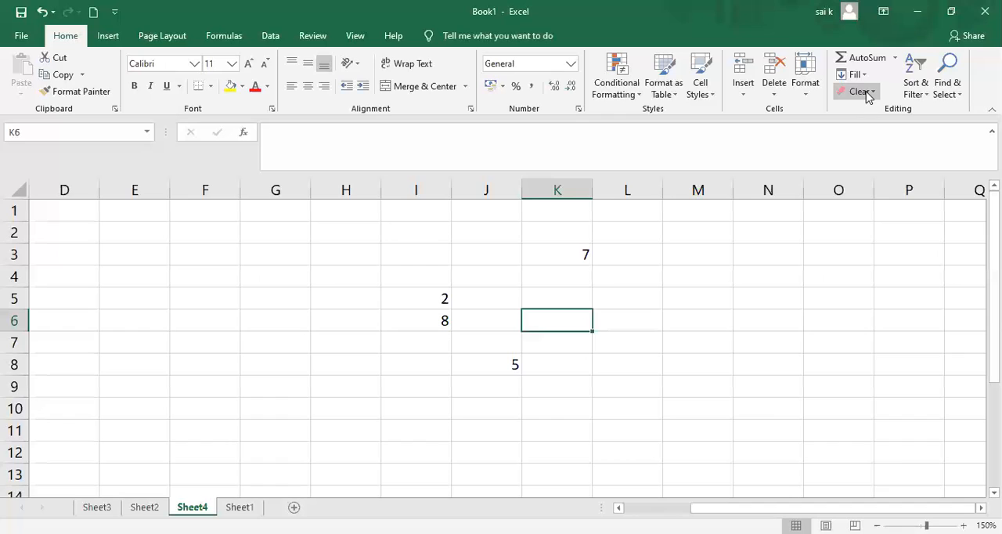
{"action": "left_click", "coordinate": [566, 347]}
{"action": "left_click", "coordinate": [562, 323]}
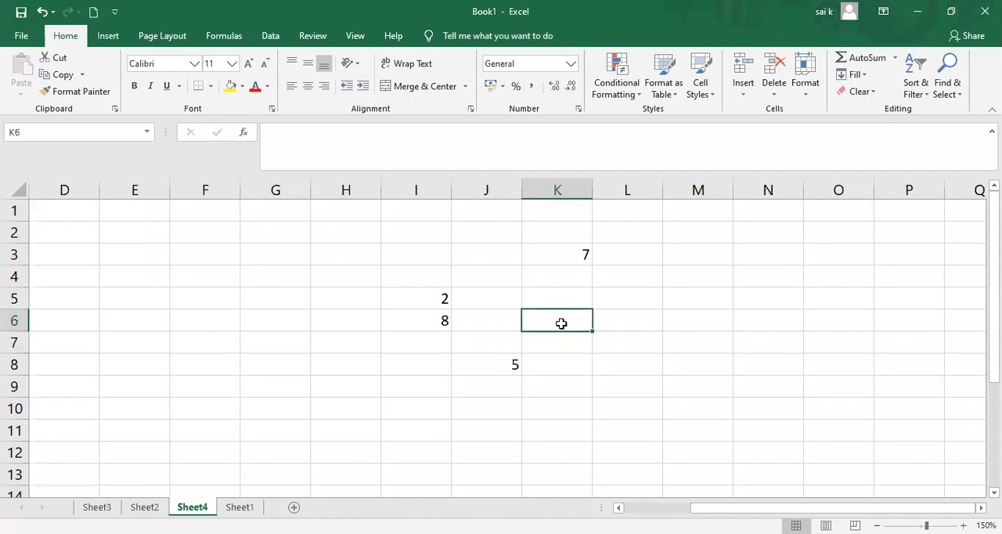
{"action": "key", "text": "ctrl+z"}
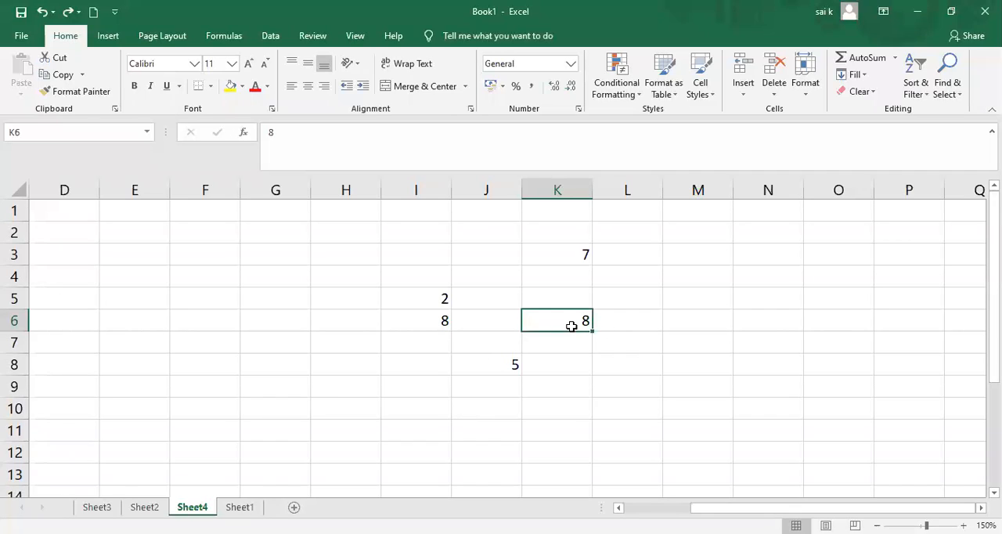
Fill the value of K6 down into K7.
{"action": "left_click", "coordinate": [861, 75]}
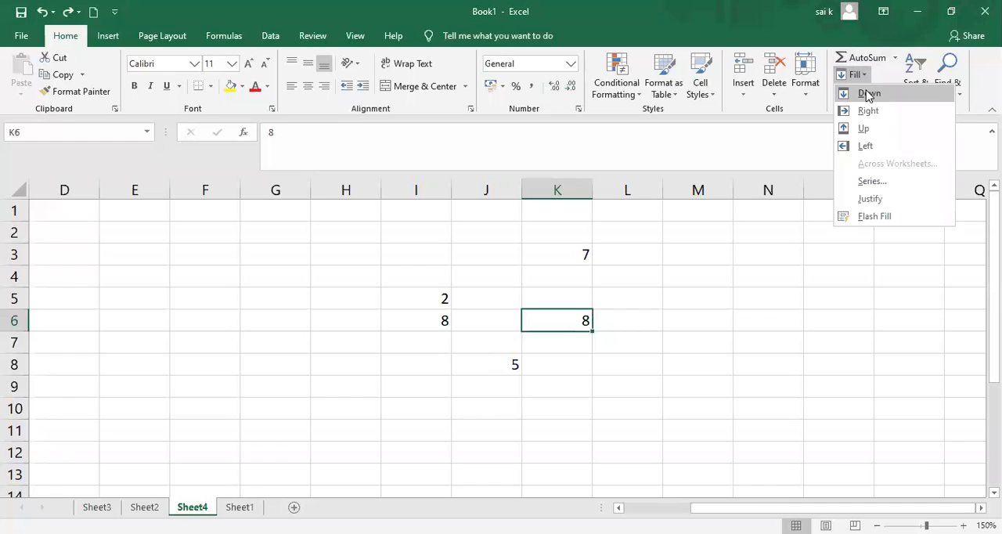
{"action": "left_click", "coordinate": [575, 340]}
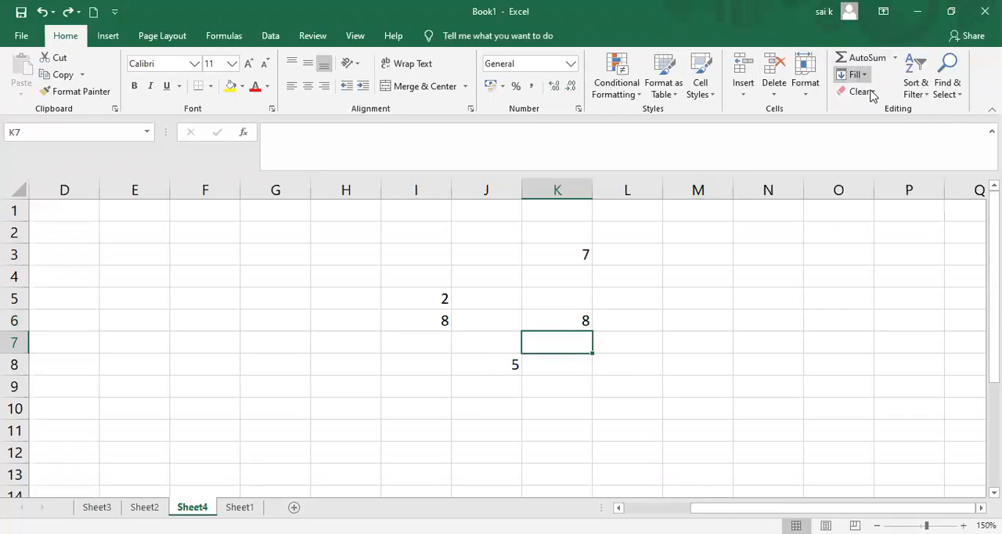
{"action": "key", "text": "ctrl+d"}
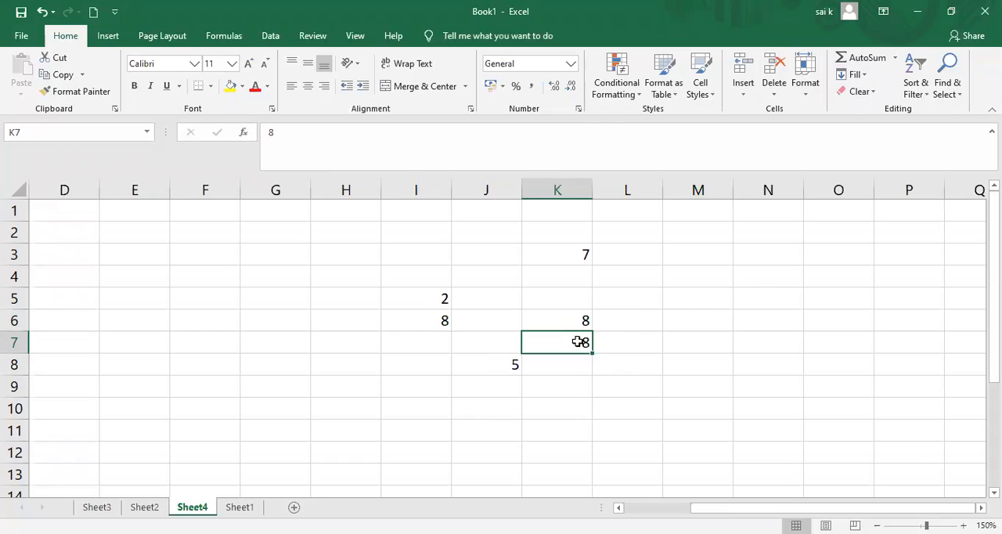
Fill the value of K3 up into K2.
{"action": "left_click", "coordinate": [571, 282]}
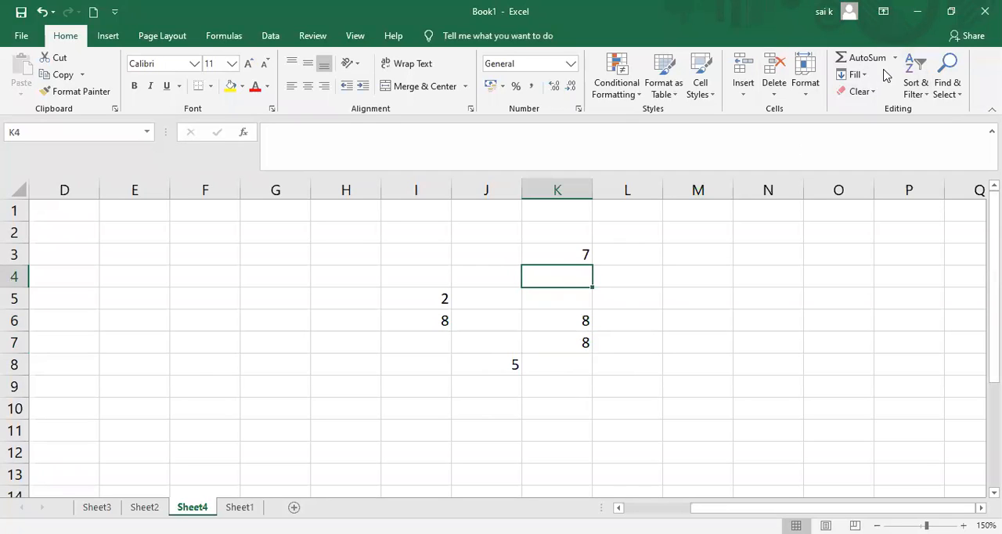
{"action": "left_click", "coordinate": [565, 230]}
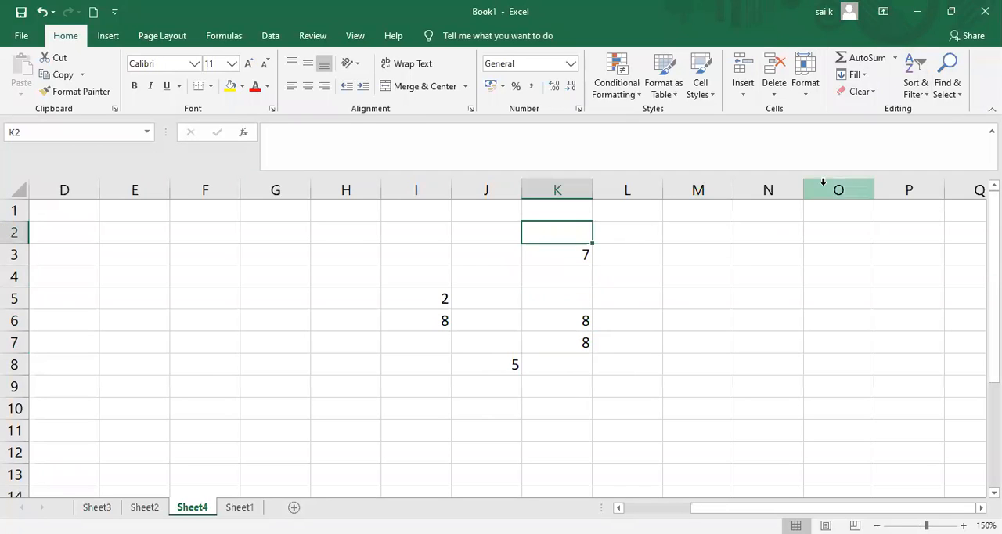
{"action": "left_click", "coordinate": [866, 75]}
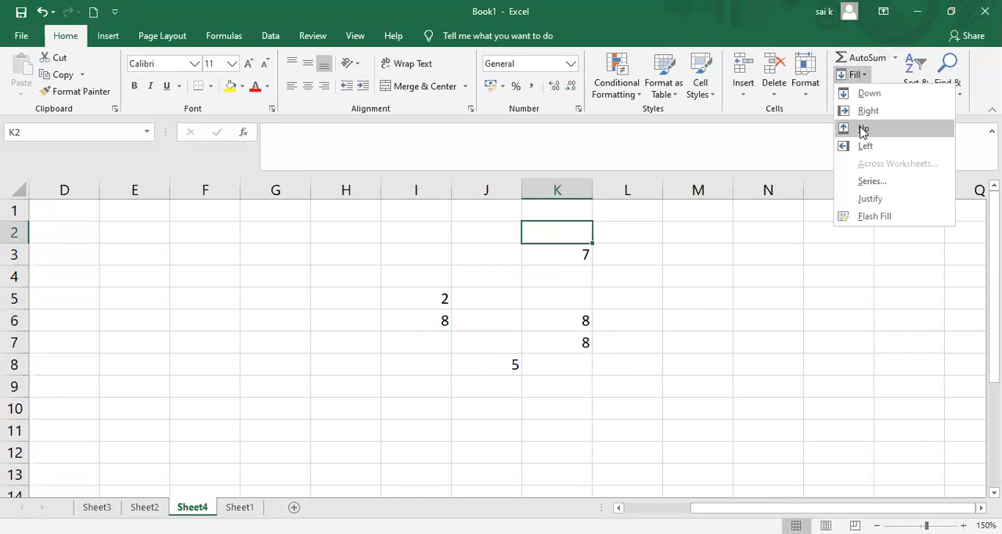
{"action": "left_click", "coordinate": [864, 130]}
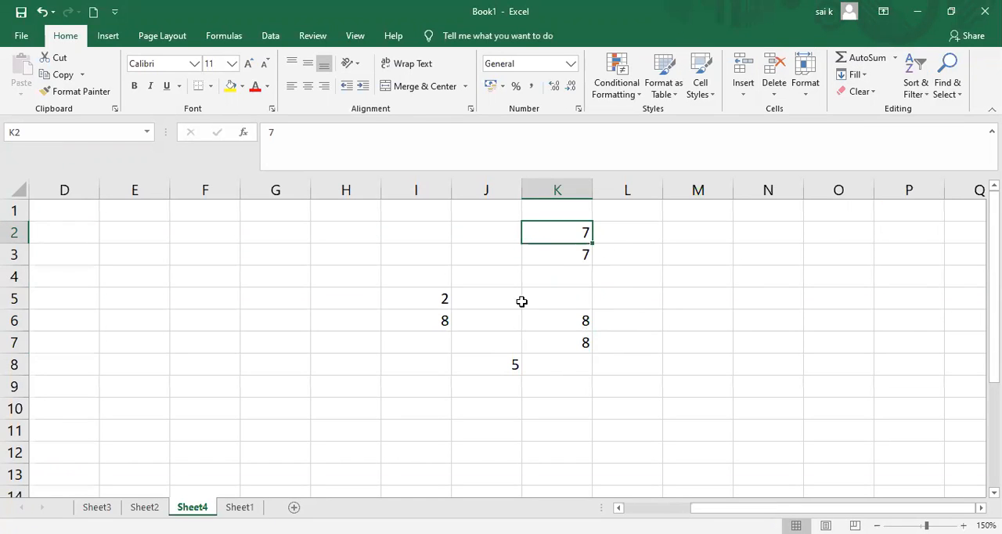
Delete the sample values in K6, K7 and J8.
{"action": "left_click_drag", "start_coordinate": [446, 298], "coordinate": [520, 320]}
{"action": "left_click_drag", "start_coordinate": [651, 316], "coordinate": [569, 315]}
{"action": "key", "text": "BackSpace"}
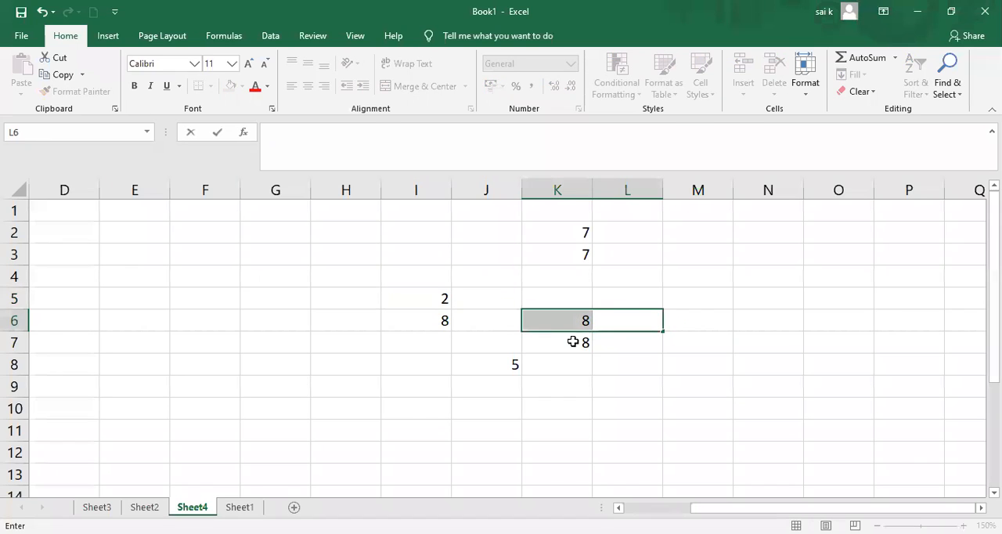
{"action": "left_click", "coordinate": [569, 316]}
{"action": "key", "text": "BackSpace"}
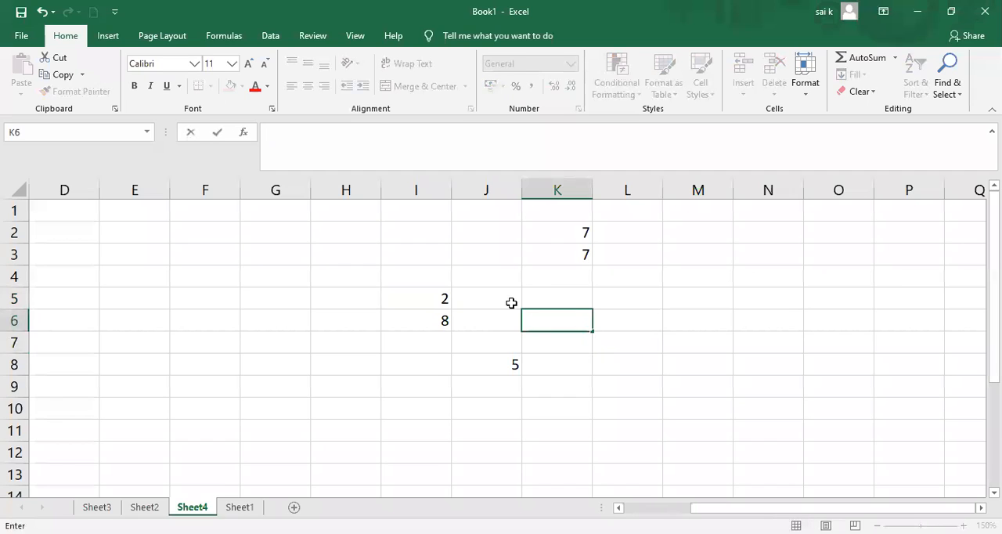
{"action": "left_click", "coordinate": [503, 368]}
{"action": "key", "text": "BackSpace"}
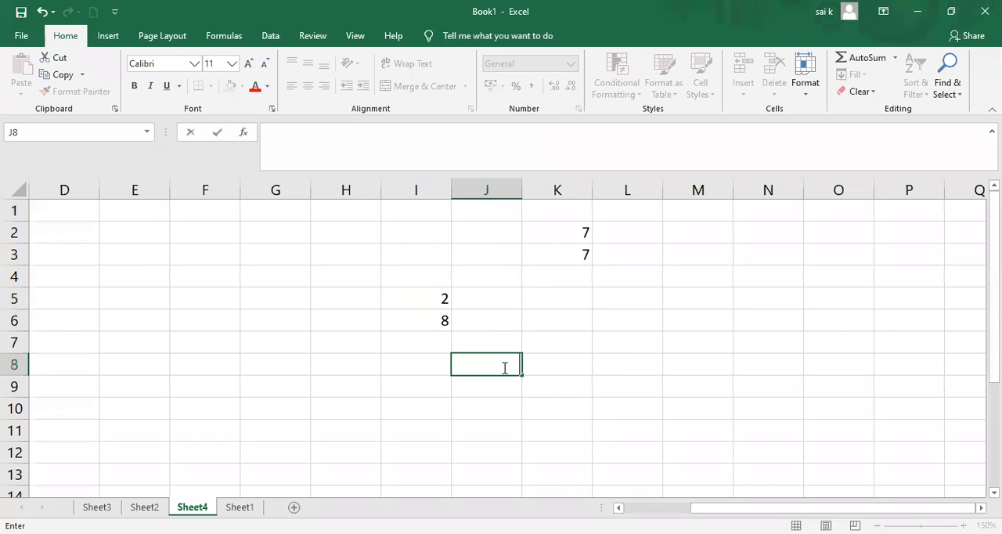
Enter the sample number 7 in J5.
{"action": "key", "text": "Up"}
{"action": "key", "text": "Up"}
{"action": "key", "text": "Up"}
{"action": "type", "text": "7"}
Enter the formula =SUM(I5:J5) in K5 to add the two numbers in row 5.
{"action": "left_click", "coordinate": [547, 303]}
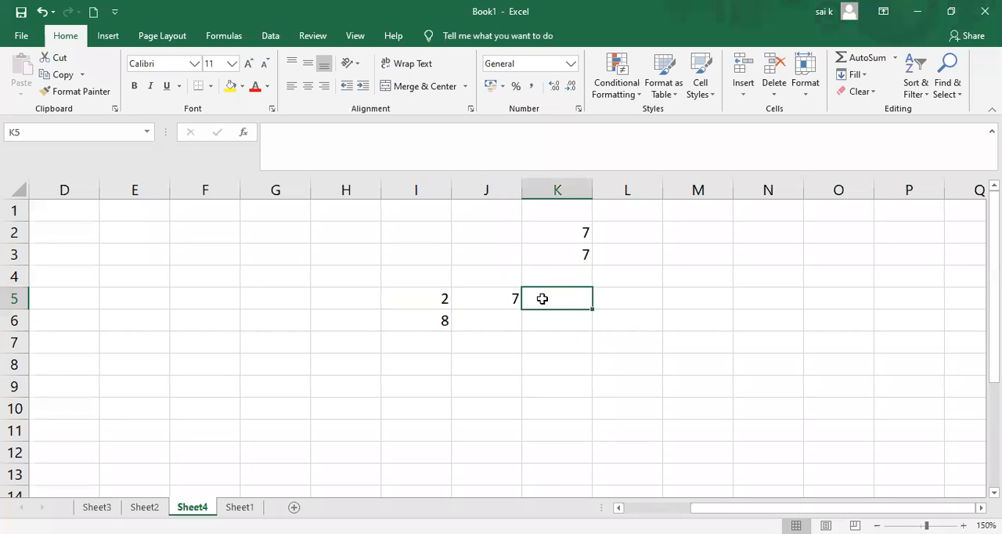
{"action": "type", "text": "="}
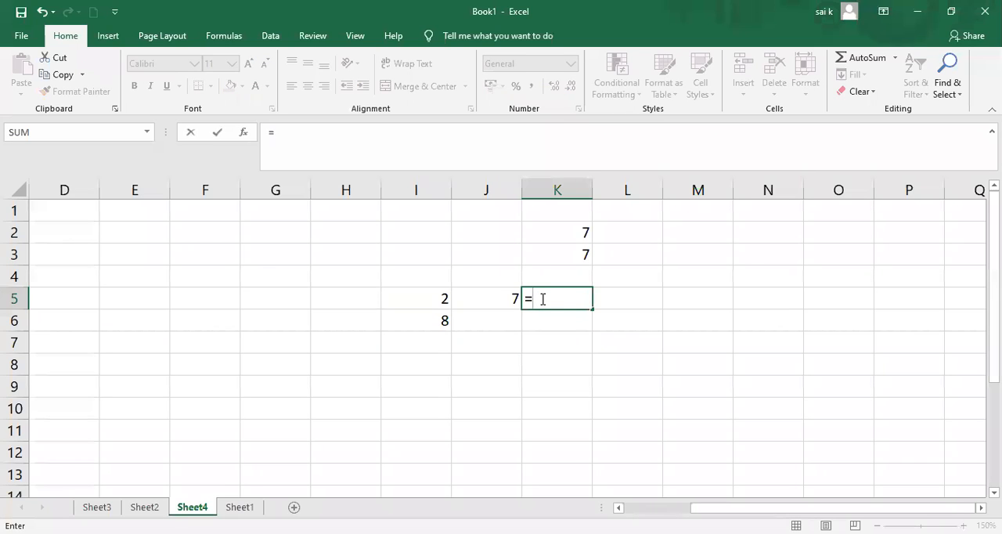
{"action": "type", "text": "SUM("}
{"action": "left_click_drag", "start_coordinate": [439, 298], "coordinate": [473, 299]}
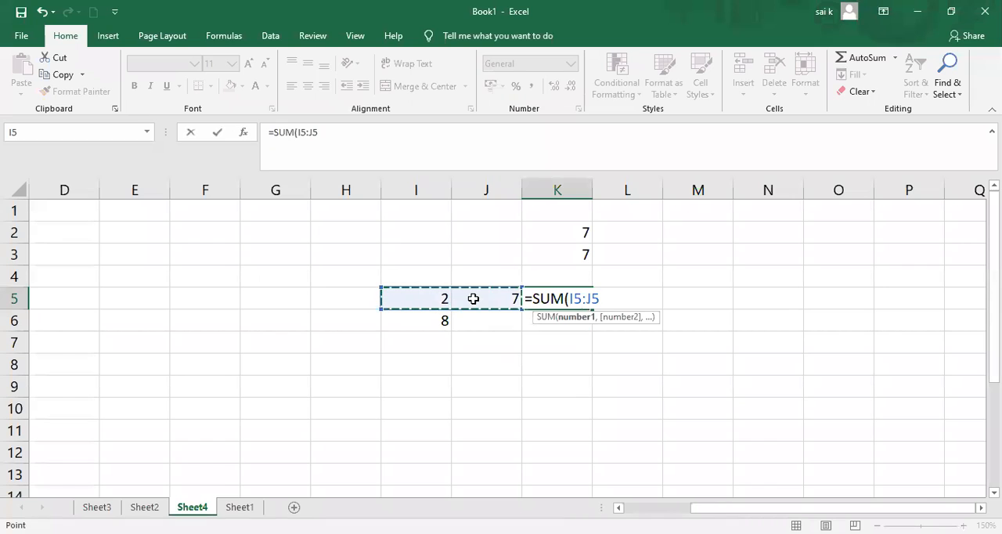
{"action": "type", "text": ")"}
{"action": "key", "text": "Return"}
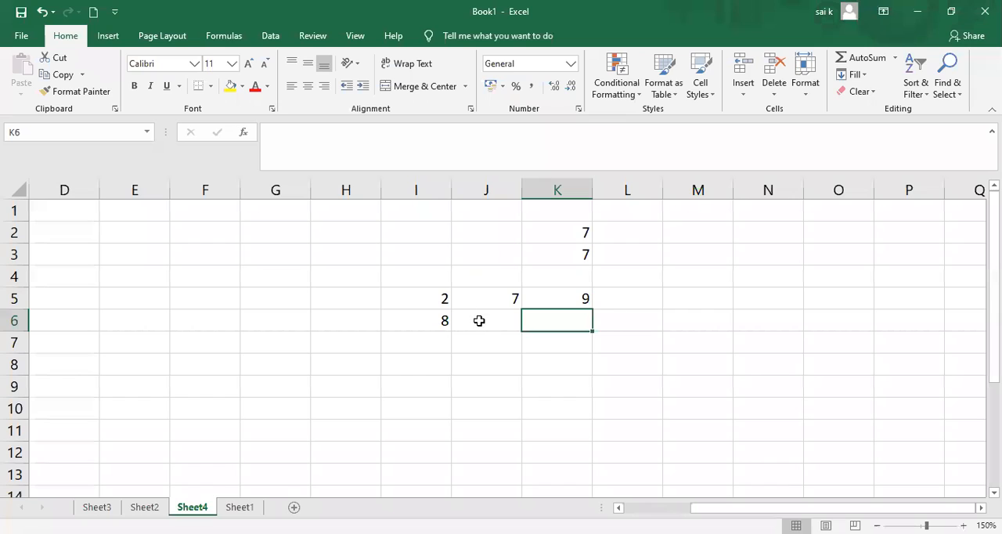
Enter the sample number 9 in J6.
{"action": "left_click", "coordinate": [507, 323]}
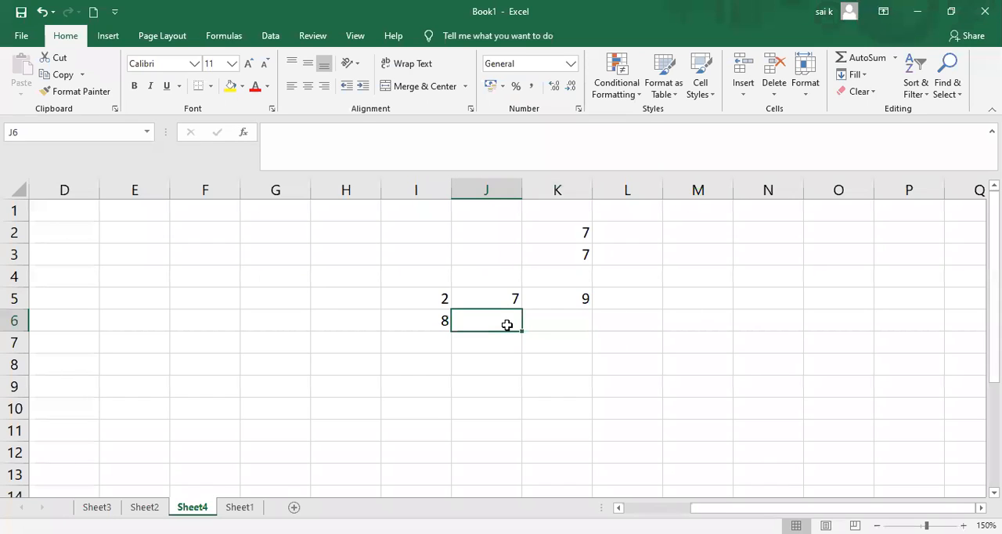
{"action": "type", "text": "9"}
{"action": "key", "text": "Tab"}
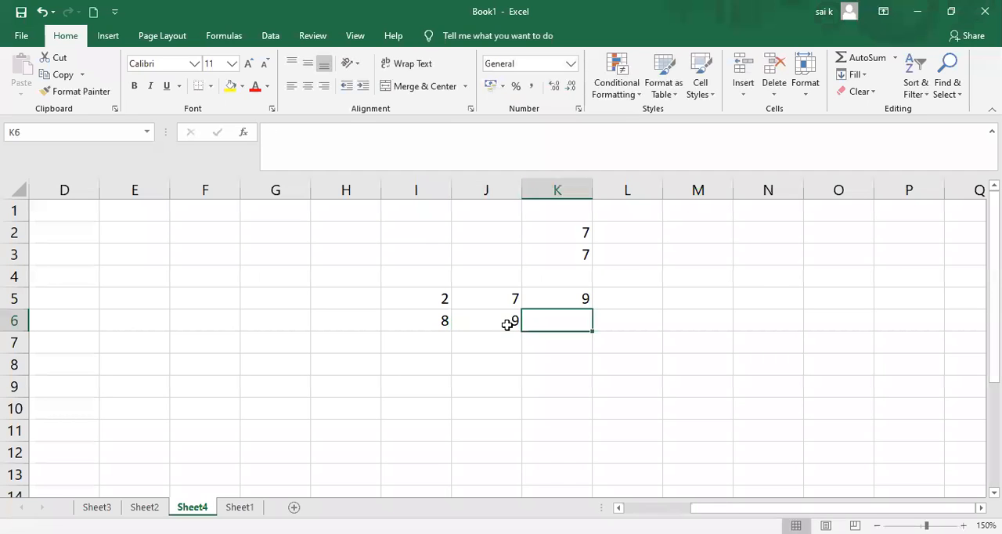
Extend the SUM formula from K5 down into K6 and check the copied formula.
{"action": "left_click", "coordinate": [576, 301]}
{"action": "left_click_drag", "start_coordinate": [590, 311], "coordinate": [563, 320]}
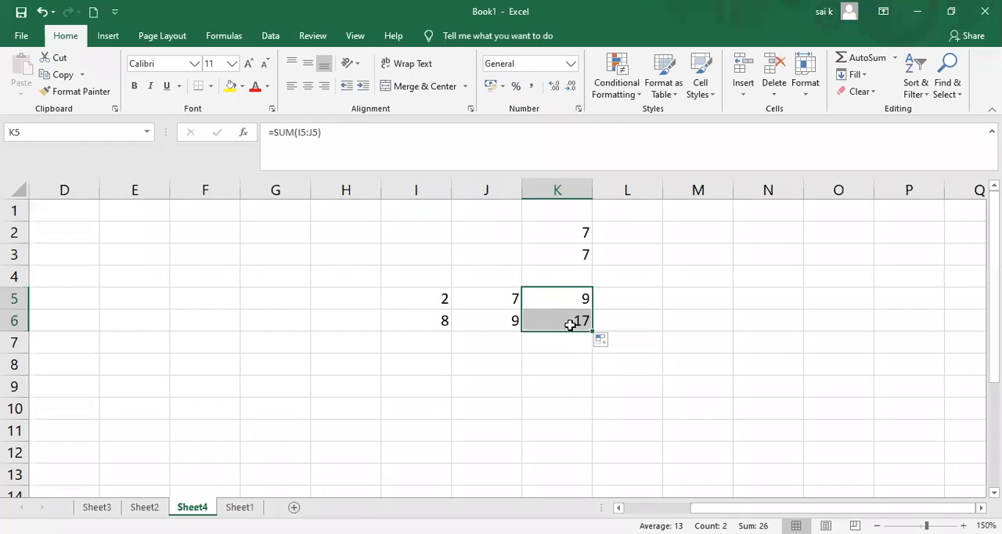
{"action": "left_click", "coordinate": [570, 322]}
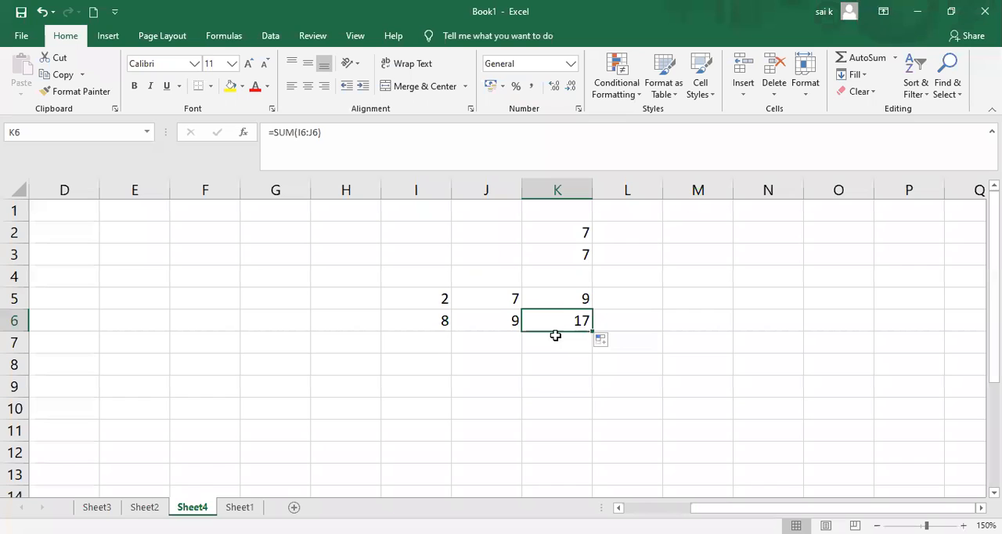
Clear the value in I6.
{"action": "left_click", "coordinate": [434, 324]}
{"action": "key", "text": "BackSpace"}
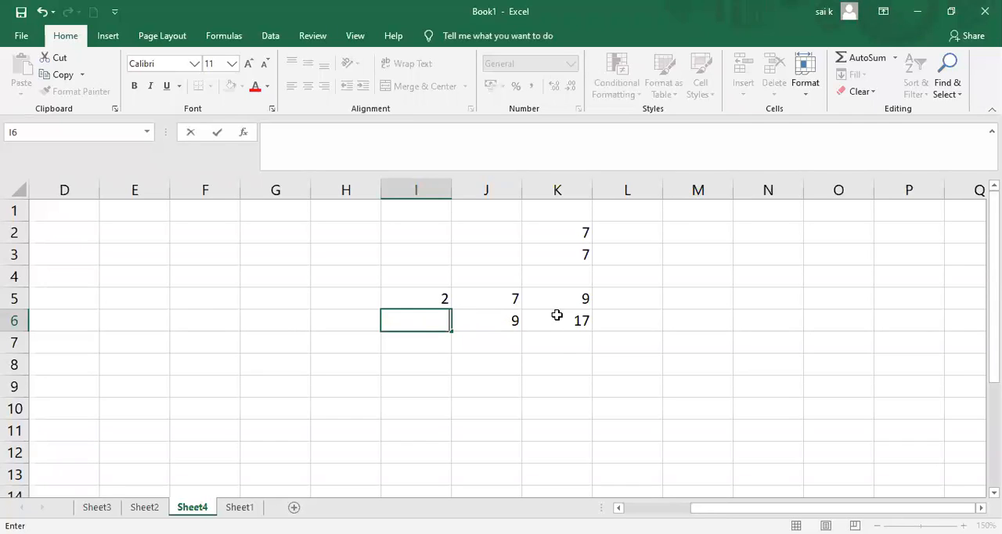
{"action": "left_click", "coordinate": [478, 316]}
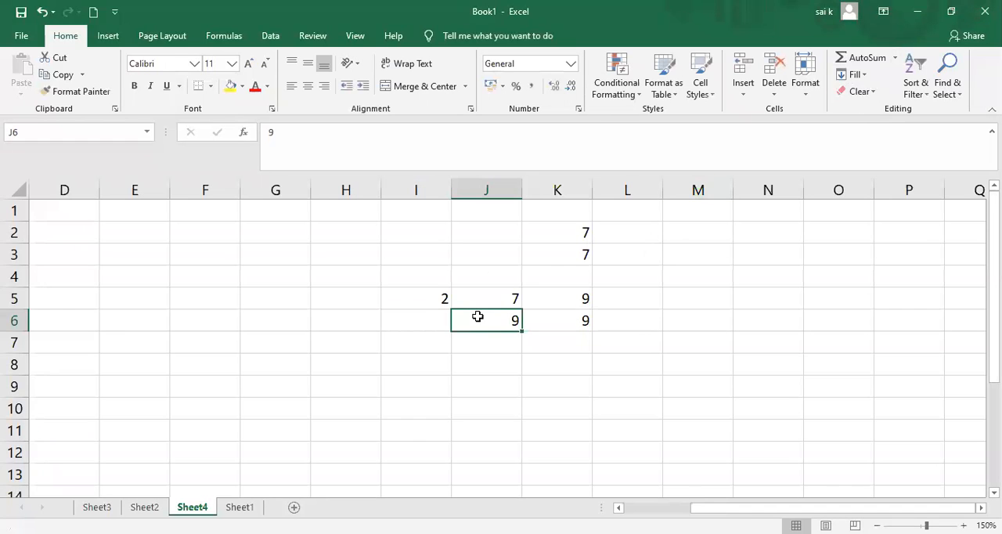
Fill the value of J6 left into I6.
{"action": "left_click", "coordinate": [864, 76]}
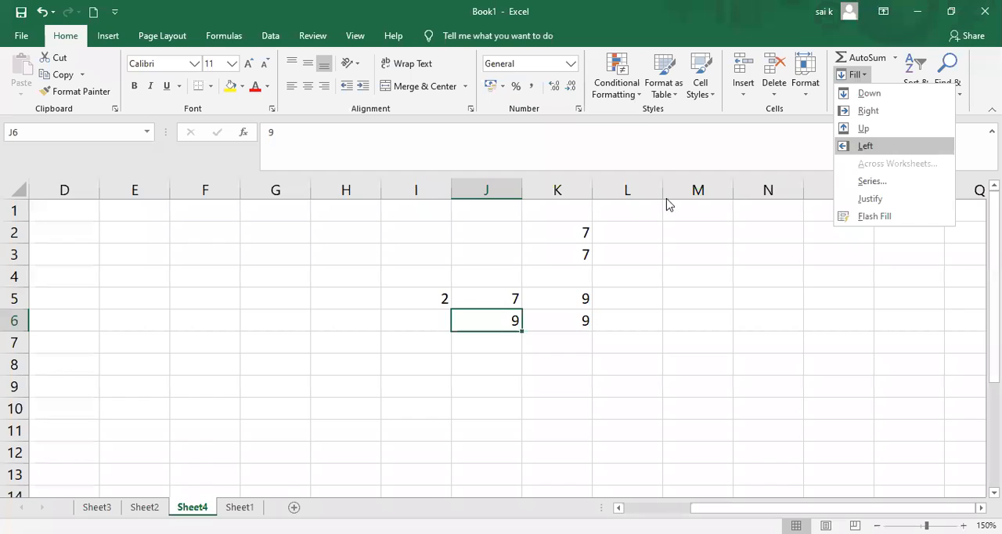
{"action": "left_click", "coordinate": [412, 321]}
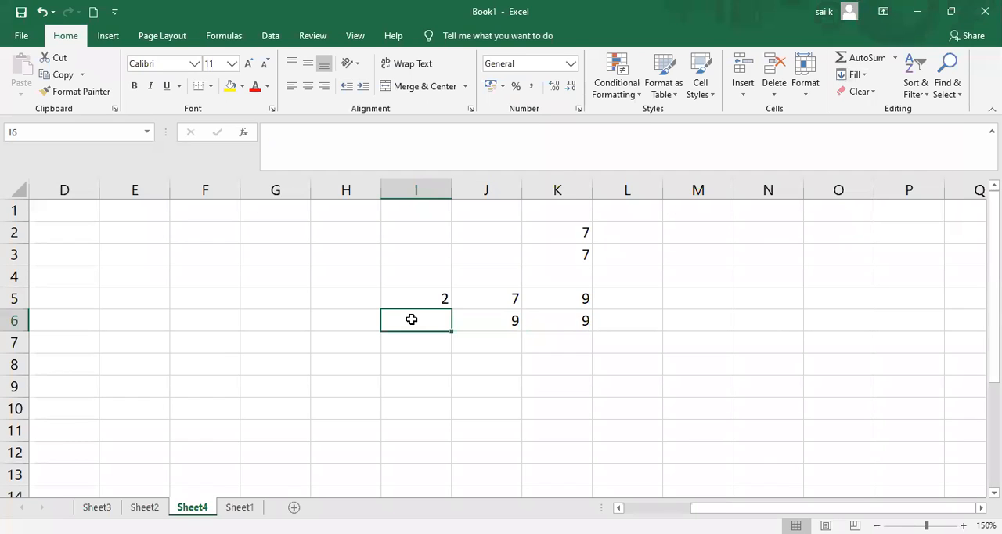
{"action": "left_click", "coordinate": [865, 75]}
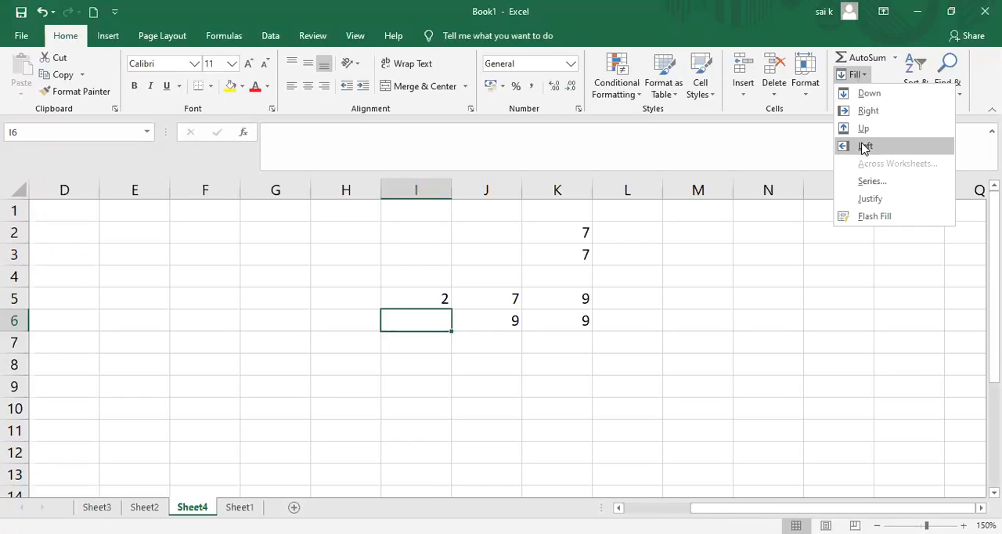
{"action": "left_click", "coordinate": [866, 145]}
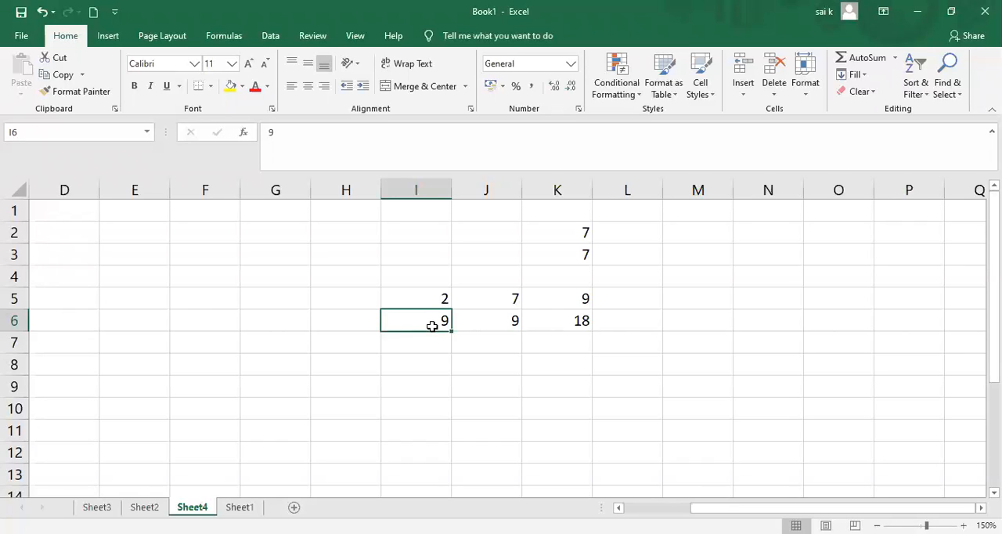
Fill the SUM formula of K6 right into L6.
{"action": "left_click", "coordinate": [563, 320]}
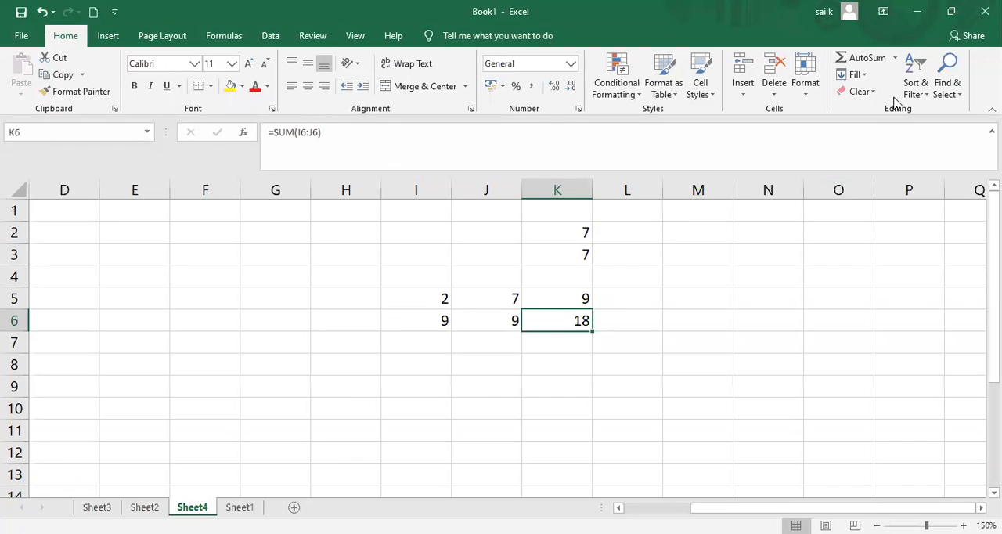
{"action": "left_click", "coordinate": [857, 74]}
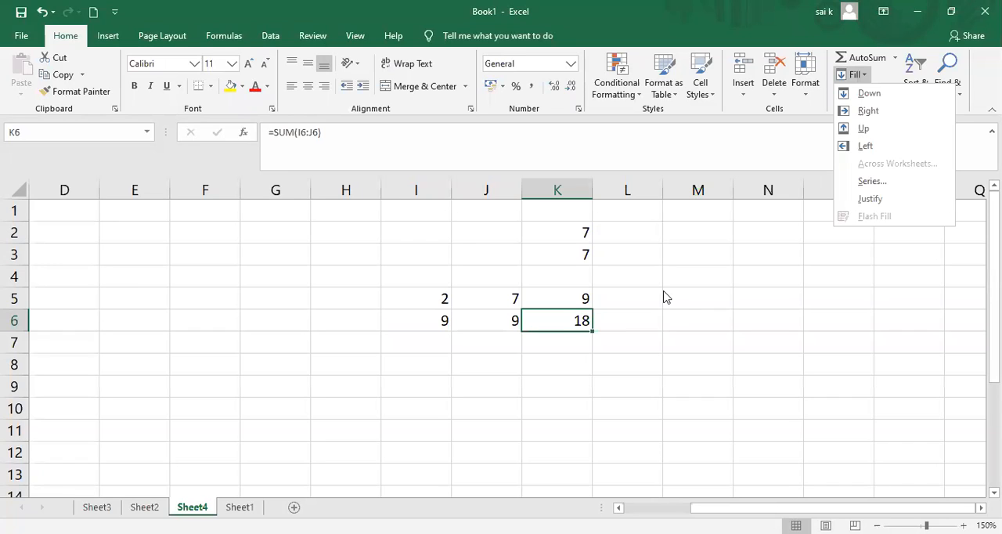
{"action": "left_click", "coordinate": [623, 320]}
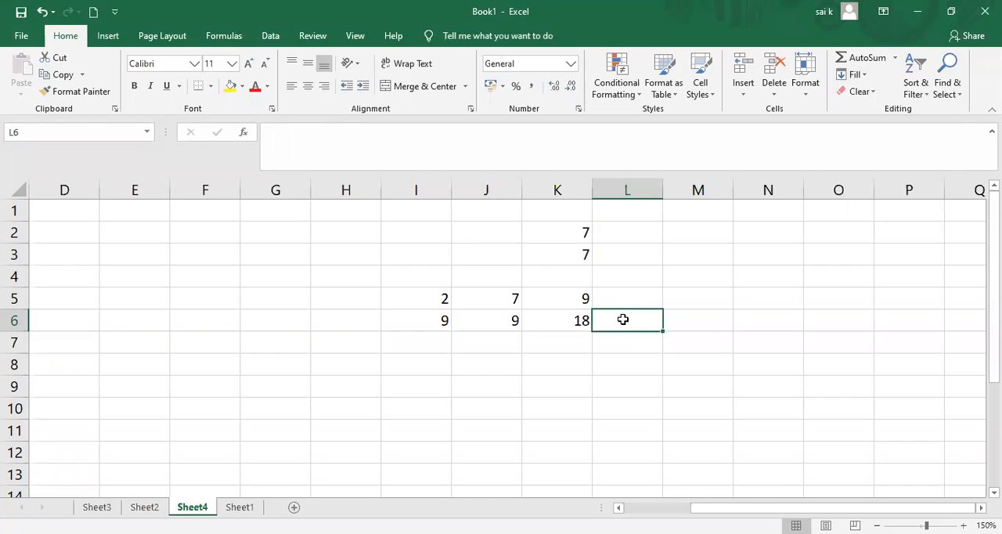
{"action": "left_click", "coordinate": [863, 75]}
{"action": "left_click", "coordinate": [868, 112]}
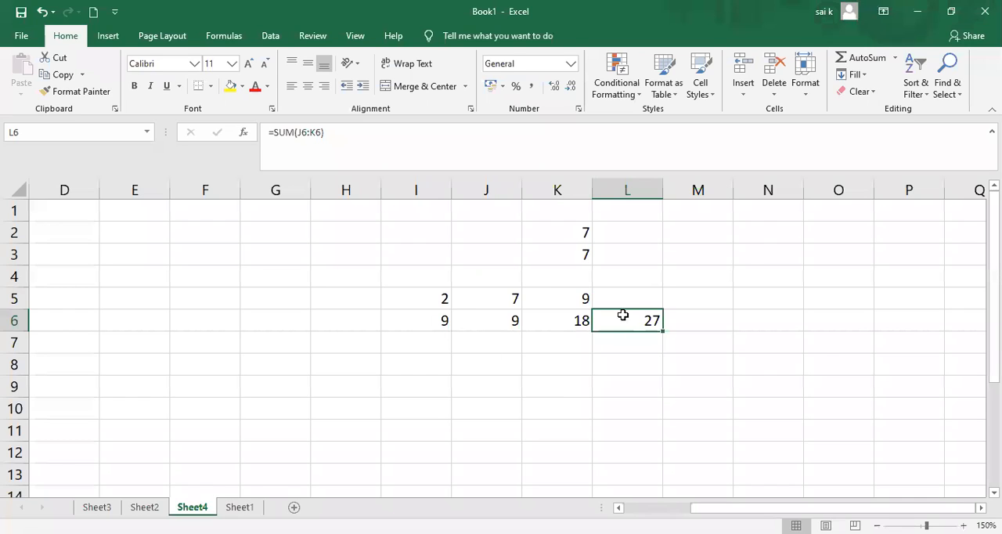
Try the Fill Justify command on L6.
{"action": "left_click", "coordinate": [864, 79]}
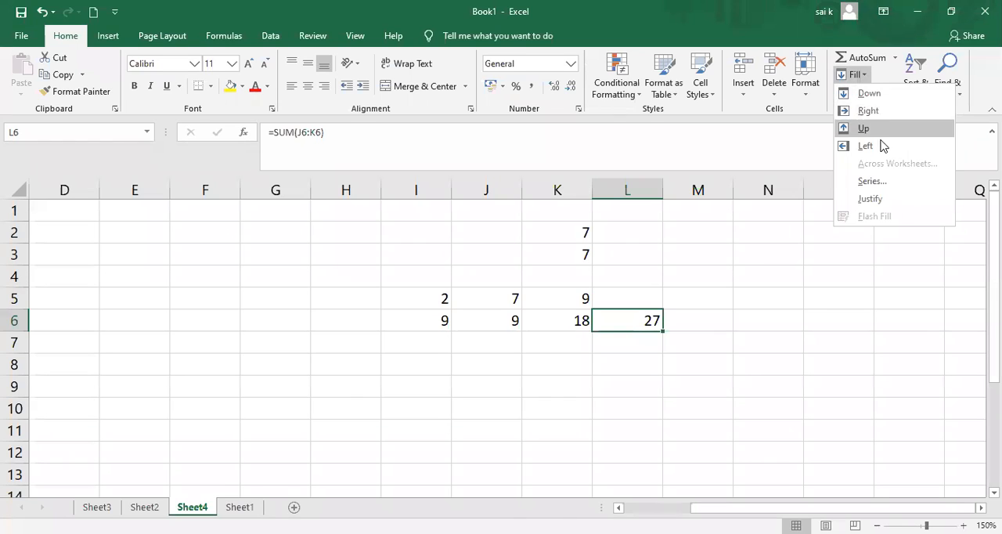
{"action": "left_click", "coordinate": [871, 201]}
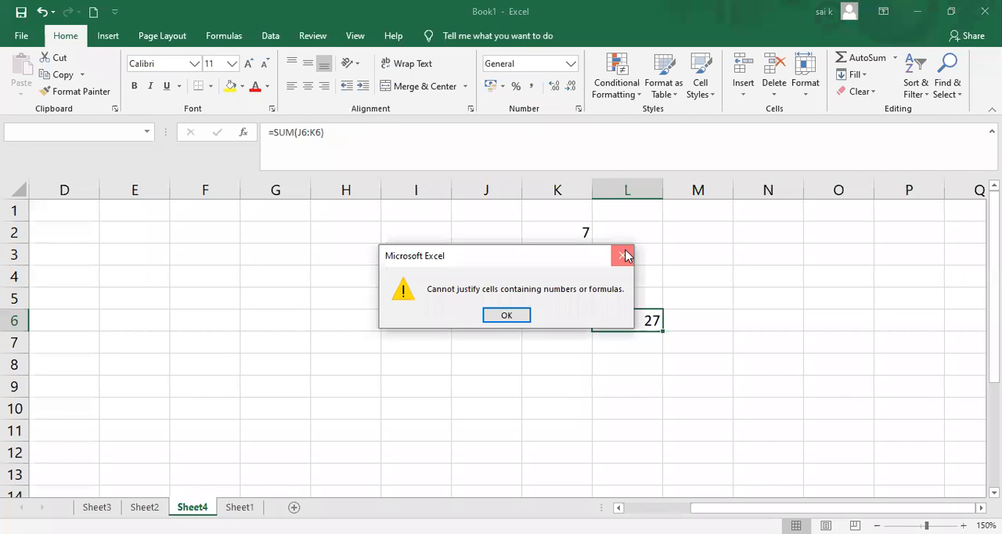
{"action": "left_click", "coordinate": [625, 258]}
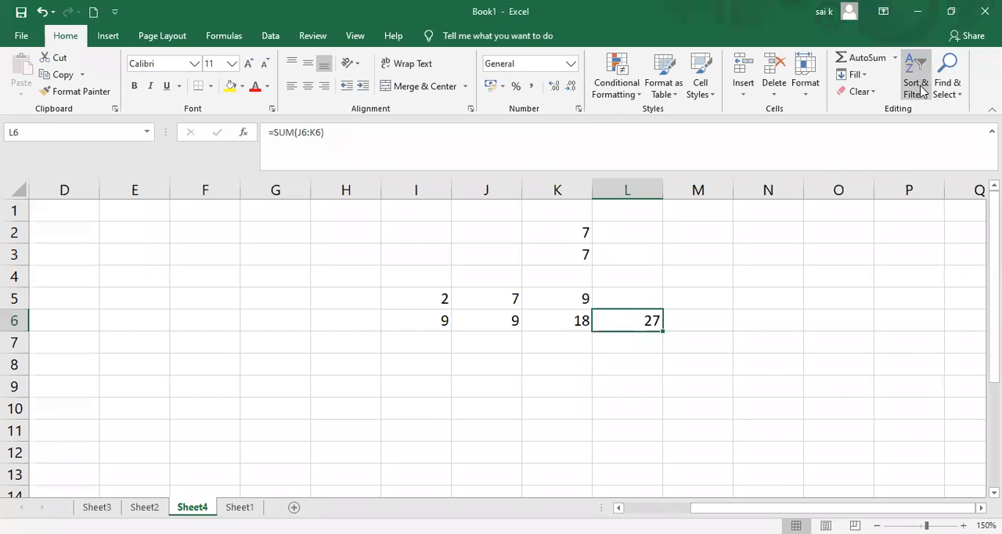
Switch to Sheet2 and select the whole student marks table, C3:L12.
{"action": "left_click", "coordinate": [870, 91]}
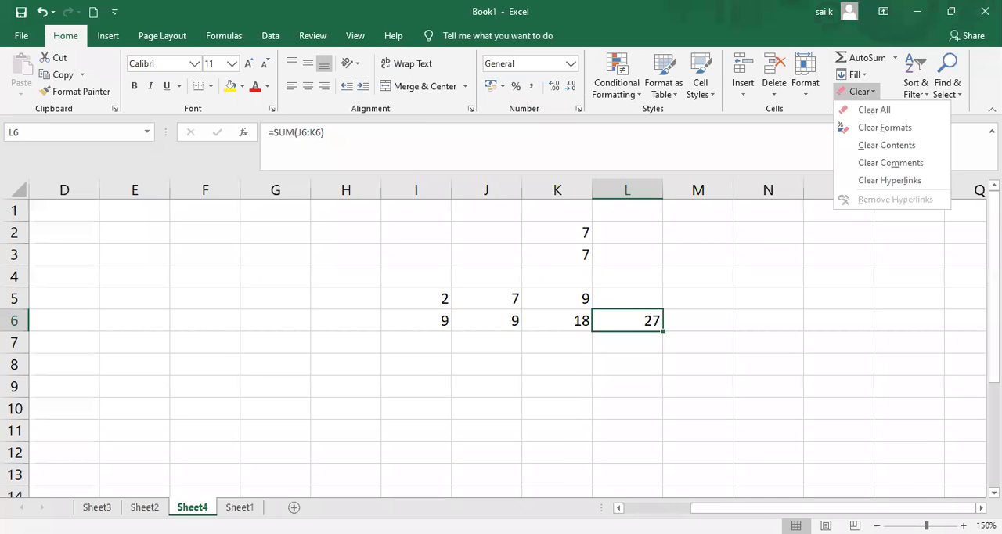
{"action": "left_click", "coordinate": [144, 507]}
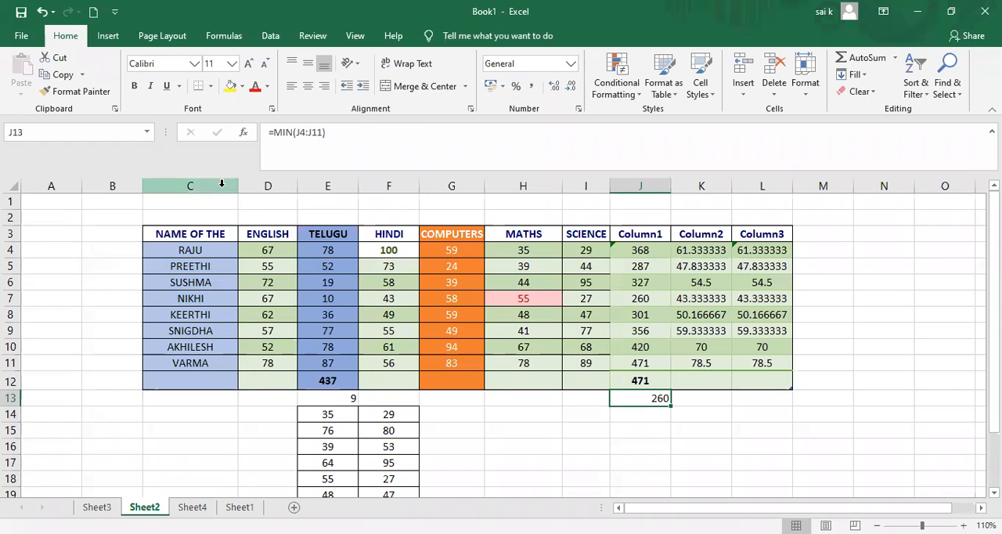
{"action": "left_click_drag", "start_coordinate": [168, 238], "coordinate": [780, 316]}
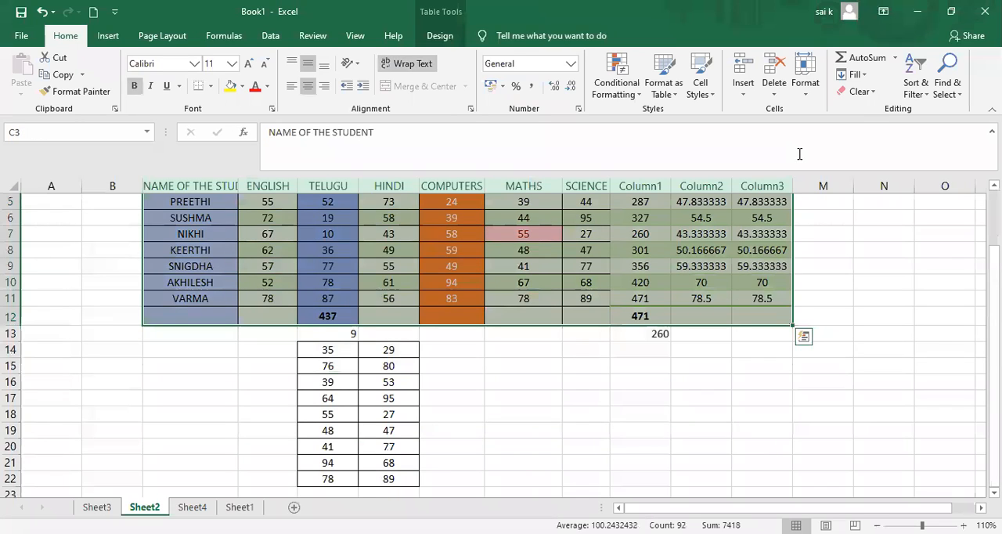
Try Clear All on the selected marks table, and undo the clearing.
{"action": "left_click", "coordinate": [871, 95]}
{"action": "left_click", "coordinate": [874, 110]}
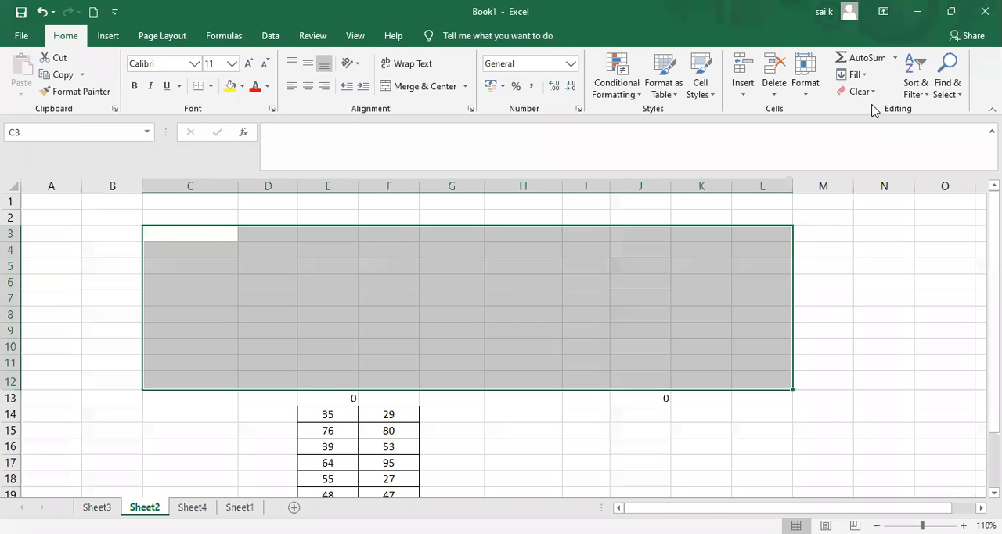
{"action": "key", "text": "ctrl+z"}
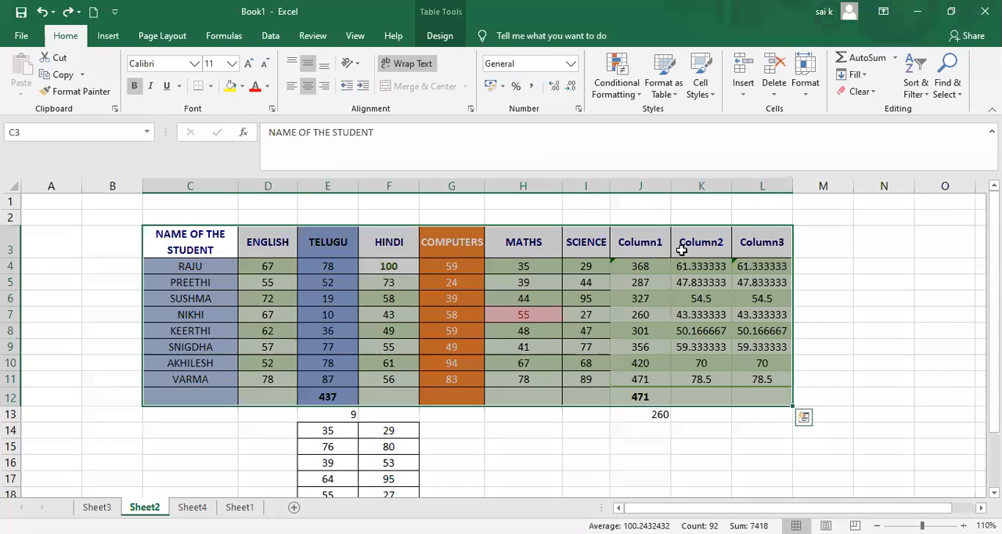
Clear only the formats of the marks table C3:L12 and deselect it.
{"action": "left_click", "coordinate": [869, 92]}
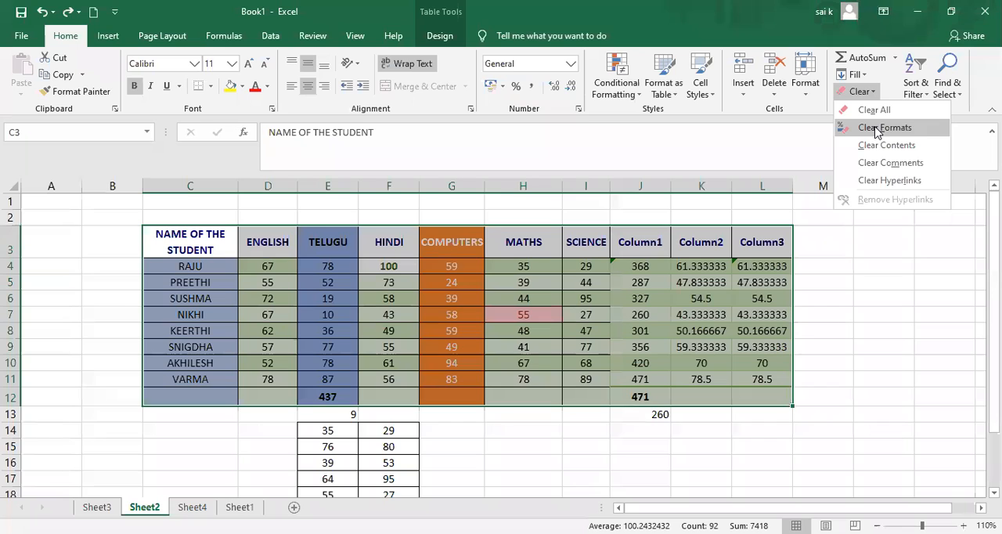
{"action": "left_click", "coordinate": [877, 129]}
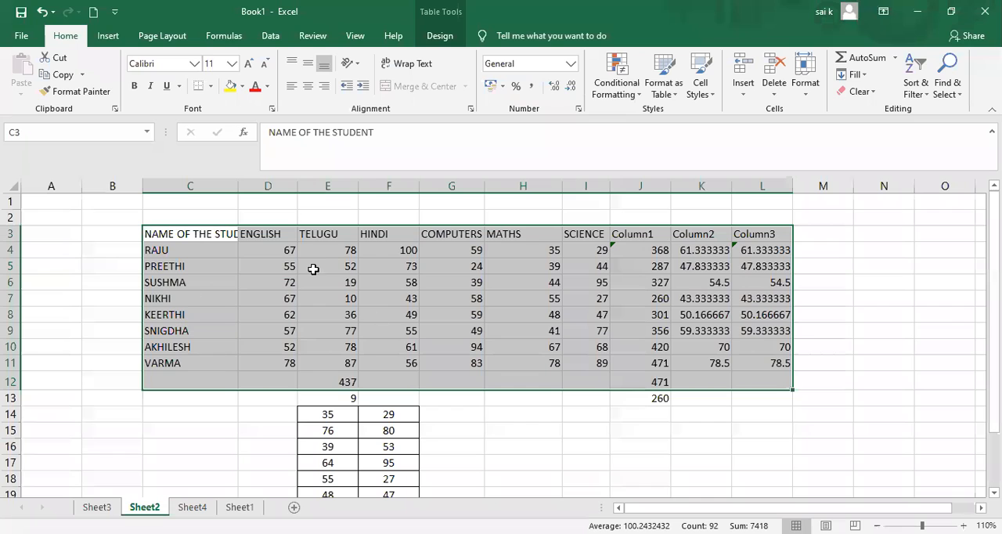
{"action": "left_click", "coordinate": [229, 427]}
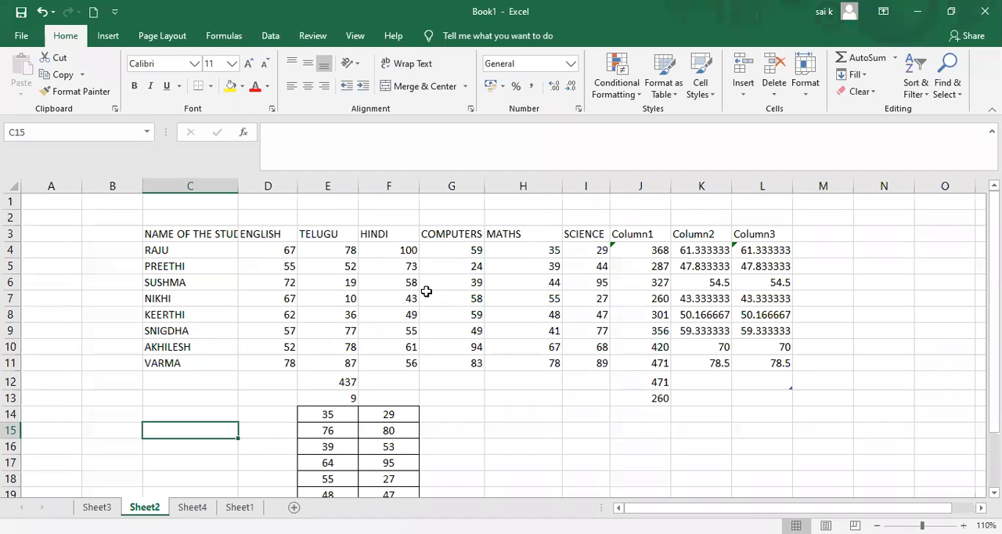
{"action": "left_click", "coordinate": [871, 93]}
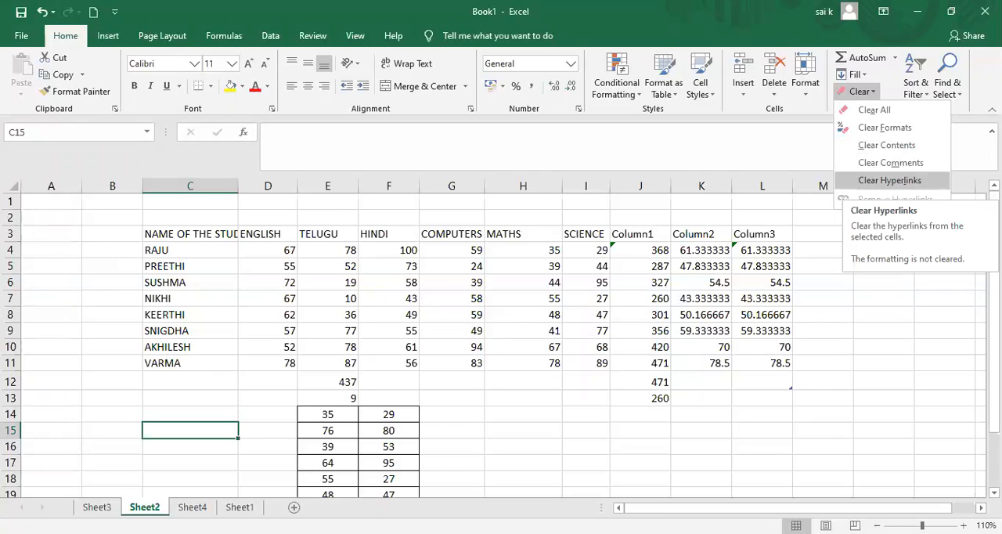
{"action": "left_click", "coordinate": [919, 94]}
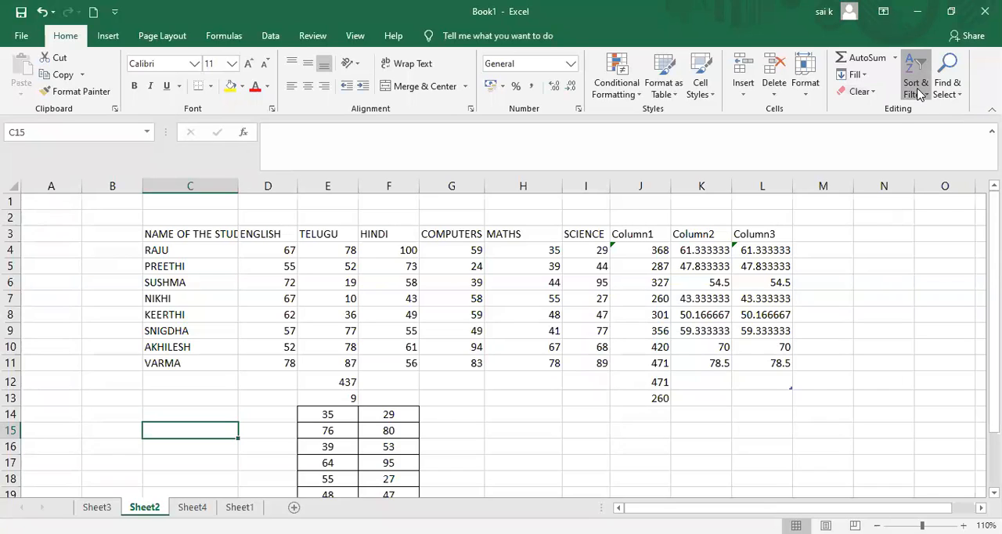
{"action": "left_click", "coordinate": [919, 94]}
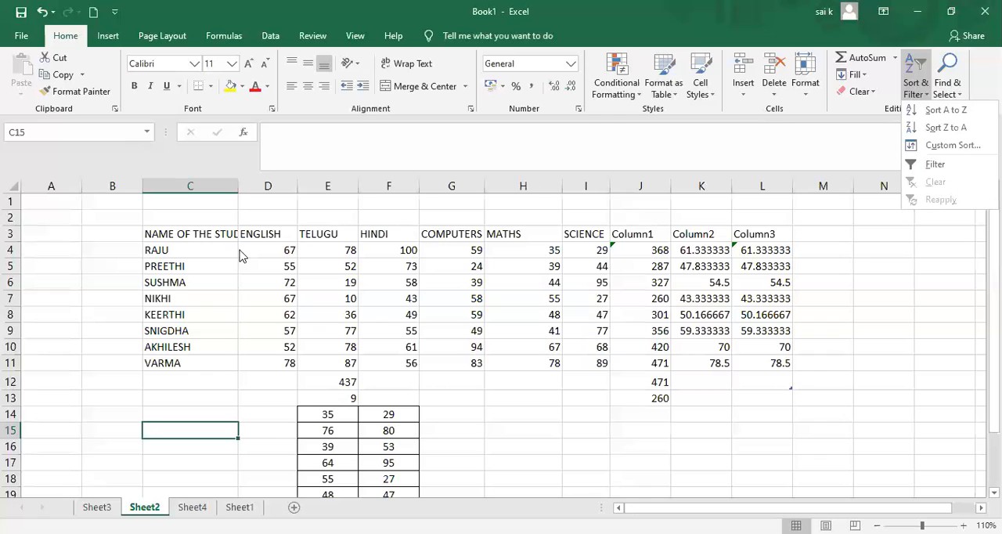
{"action": "left_click", "coordinate": [154, 236]}
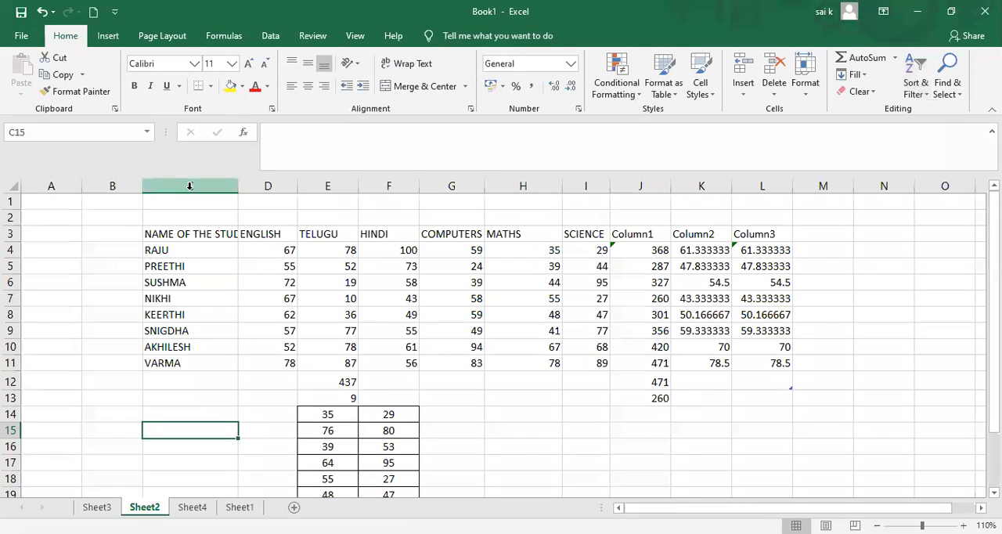
Try sorting the marks table A to Z by the student names in C4:C11, and undo the sort.
{"action": "left_click", "coordinate": [161, 227]}
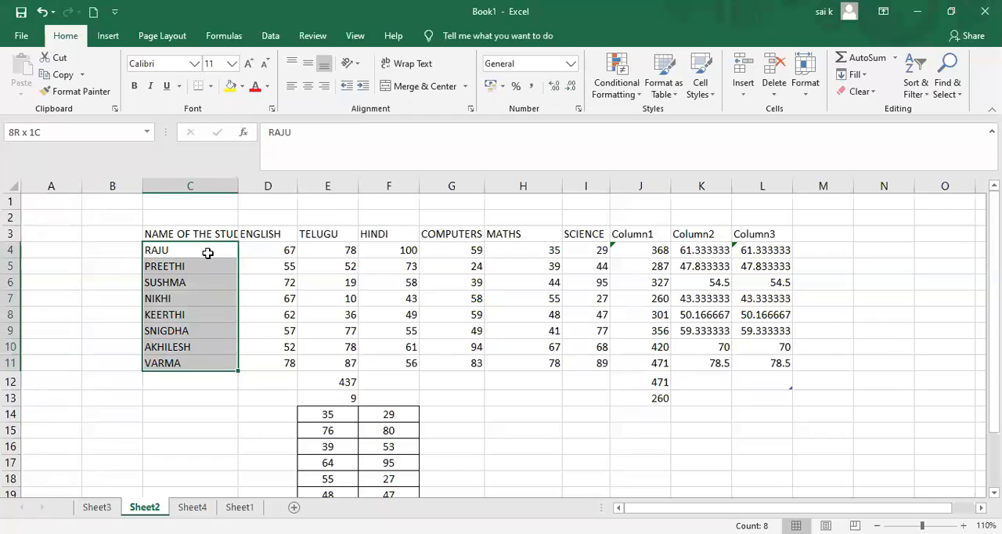
{"action": "left_click", "coordinate": [922, 95]}
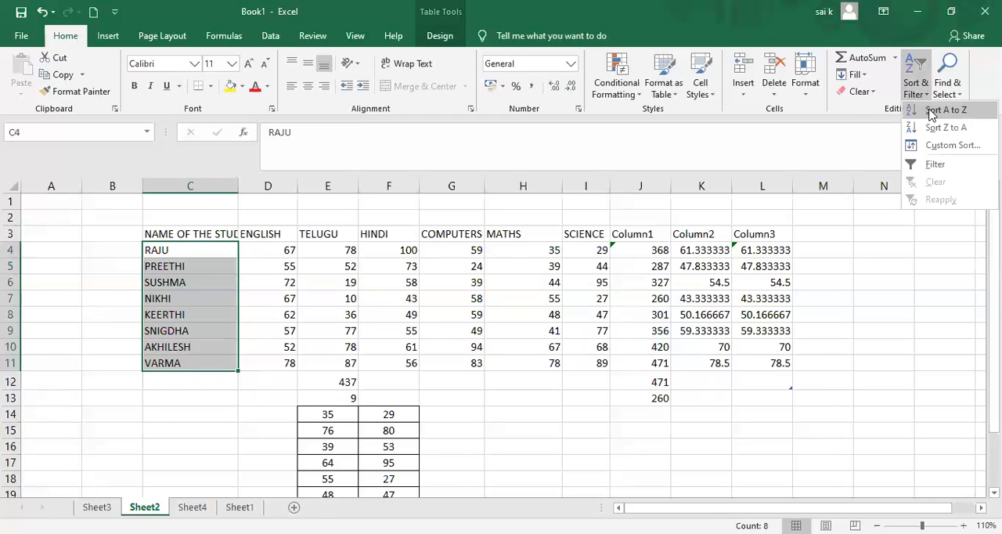
{"action": "left_click", "coordinate": [932, 113]}
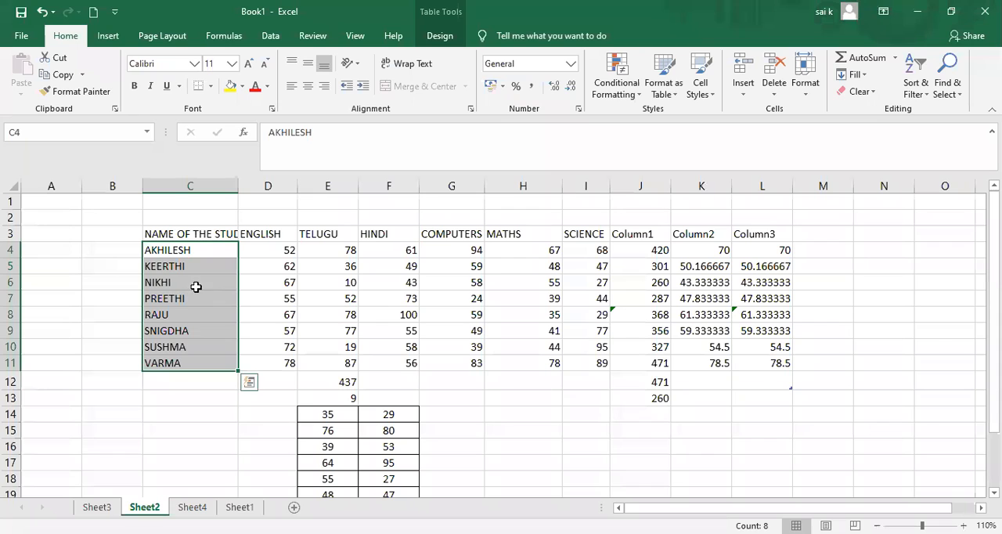
{"action": "left_click", "coordinate": [915, 90]}
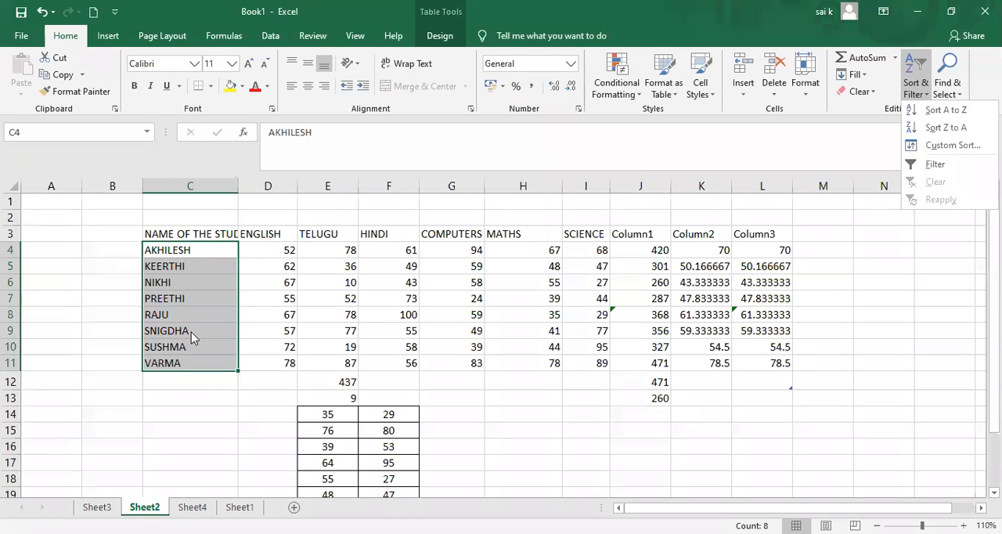
{"action": "key", "text": "Escape"}
{"action": "key", "text": "ctrl+z"}
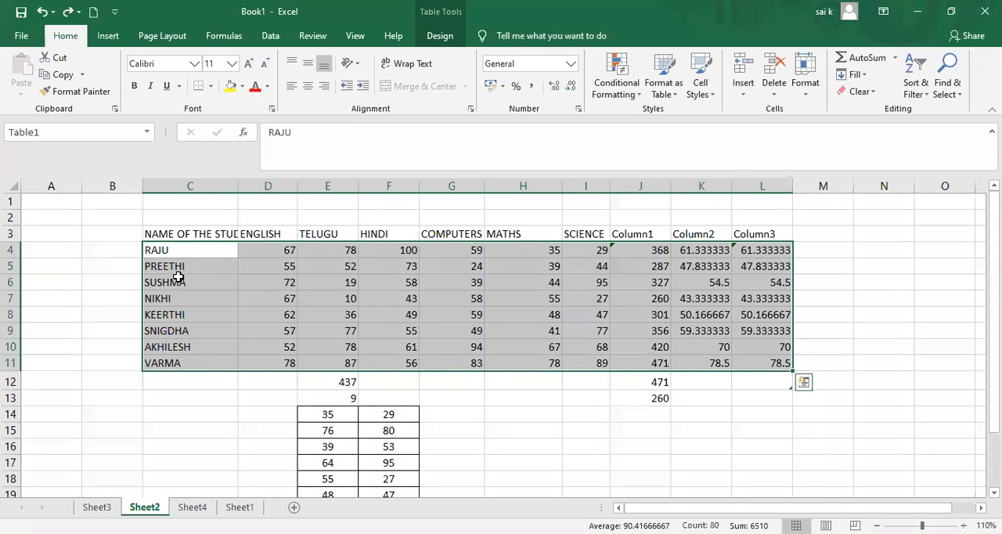
Copy the student names in C4:C11 into column B, starting at B4, as a reference for the original order.
{"action": "left_click", "coordinate": [157, 250]}
{"action": "left_click_drag", "start_coordinate": [174, 272], "coordinate": [167, 361]}
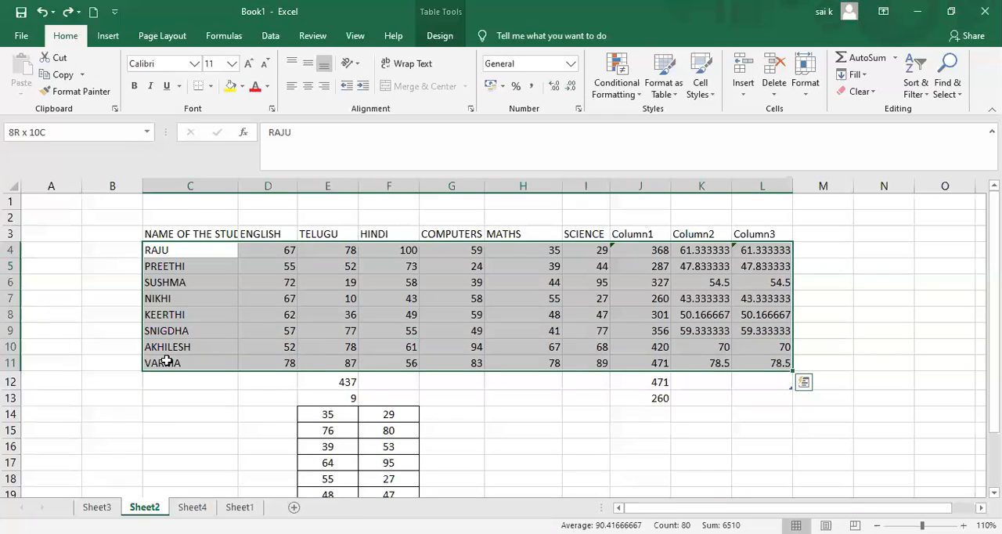
{"action": "left_click", "coordinate": [167, 361]}
{"action": "left_click_drag", "start_coordinate": [168, 250], "coordinate": [169, 362]}
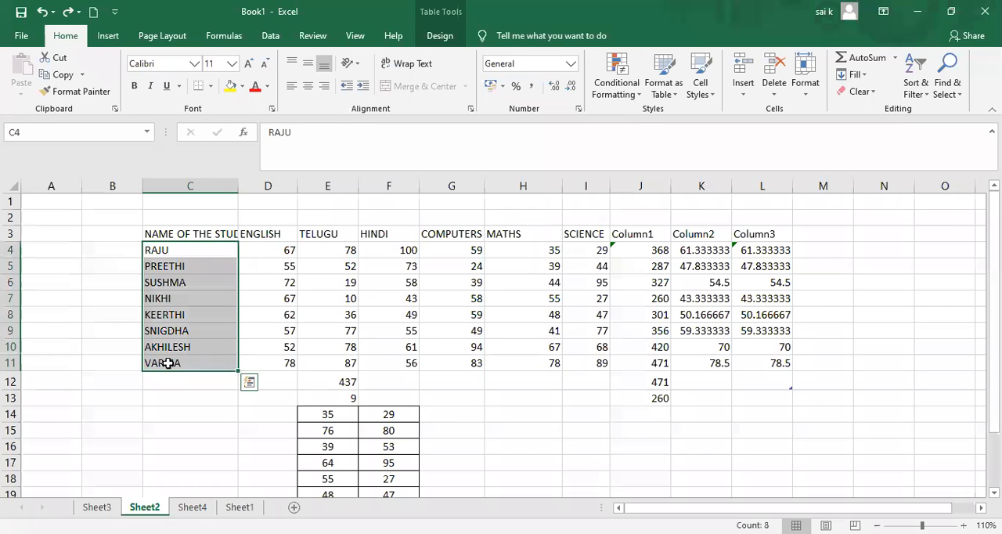
{"action": "key", "text": "ctrl+c"}
{"action": "left_click", "coordinate": [112, 250]}
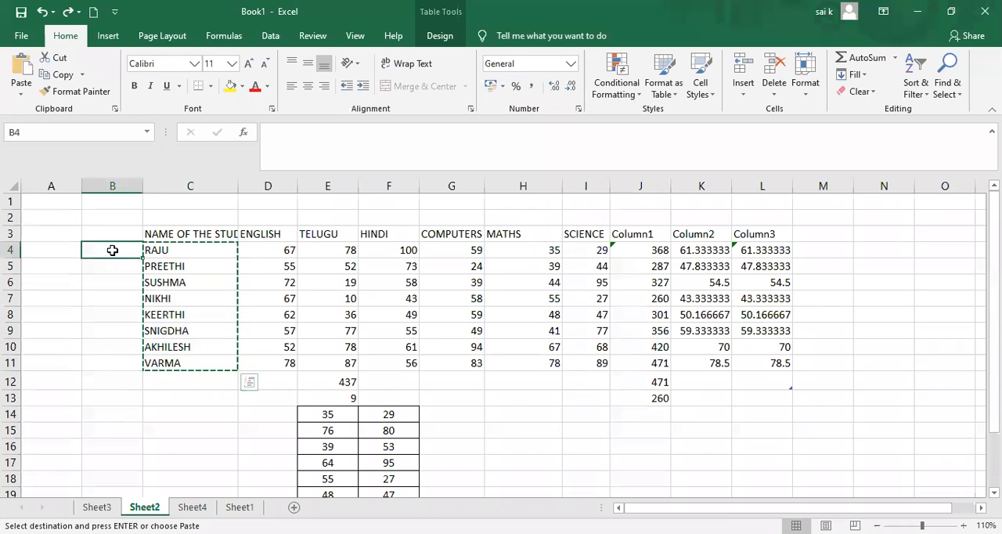
{"action": "key", "text": "ctrl+v"}
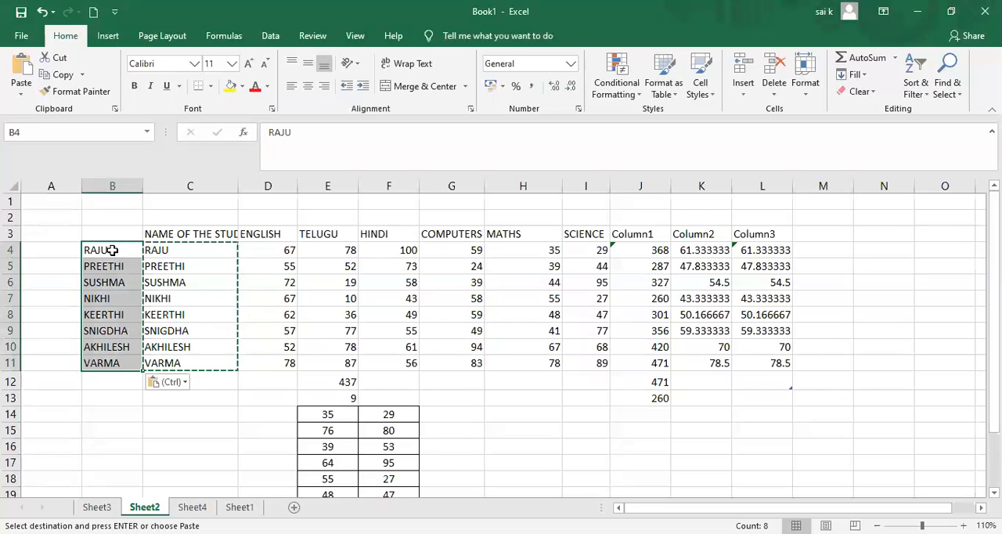
Sort the marks table A to Z by the student names in C4:C11 and deselect the names.
{"action": "left_click", "coordinate": [171, 272]}
{"action": "left_click_drag", "start_coordinate": [168, 254], "coordinate": [194, 362]}
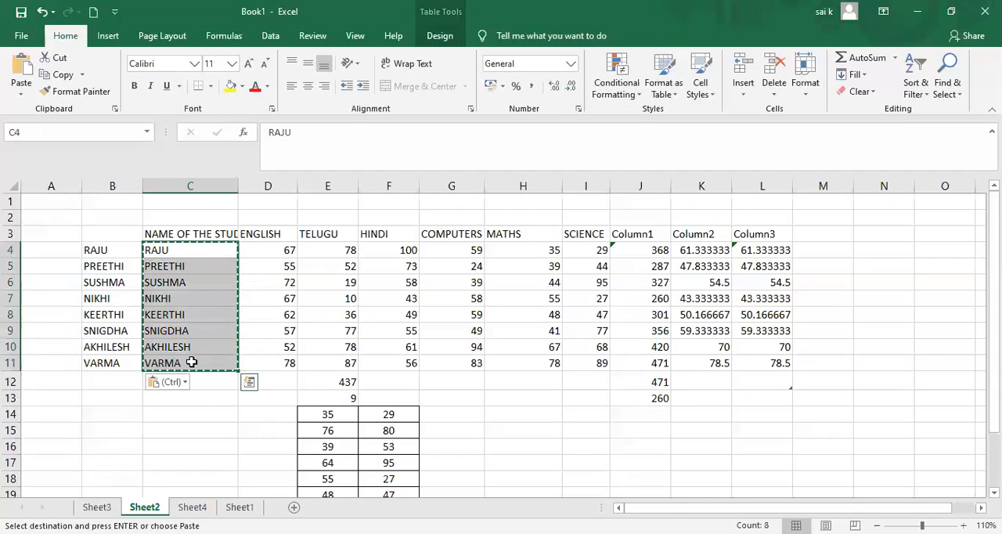
{"action": "left_click", "coordinate": [913, 92]}
{"action": "left_click", "coordinate": [930, 110]}
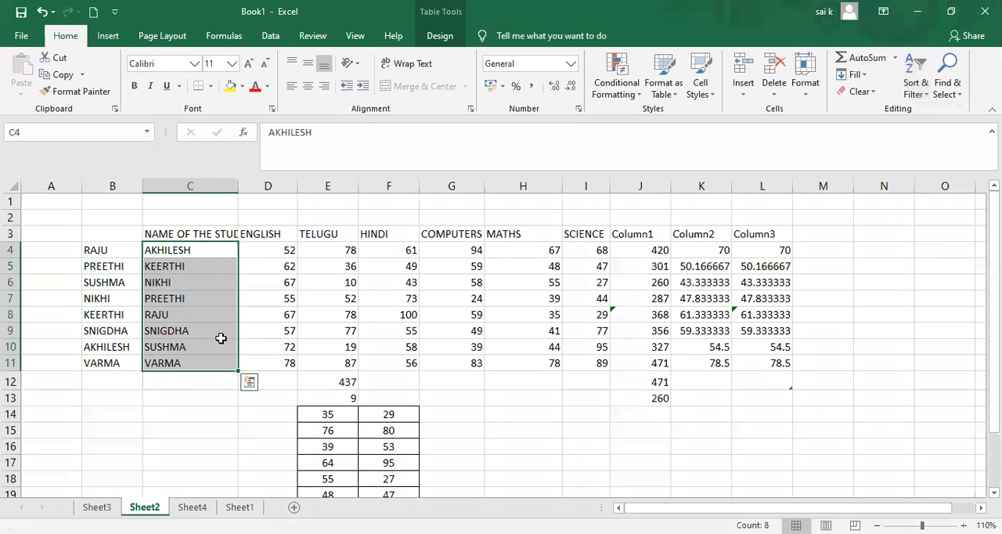
{"action": "left_click", "coordinate": [264, 312]}
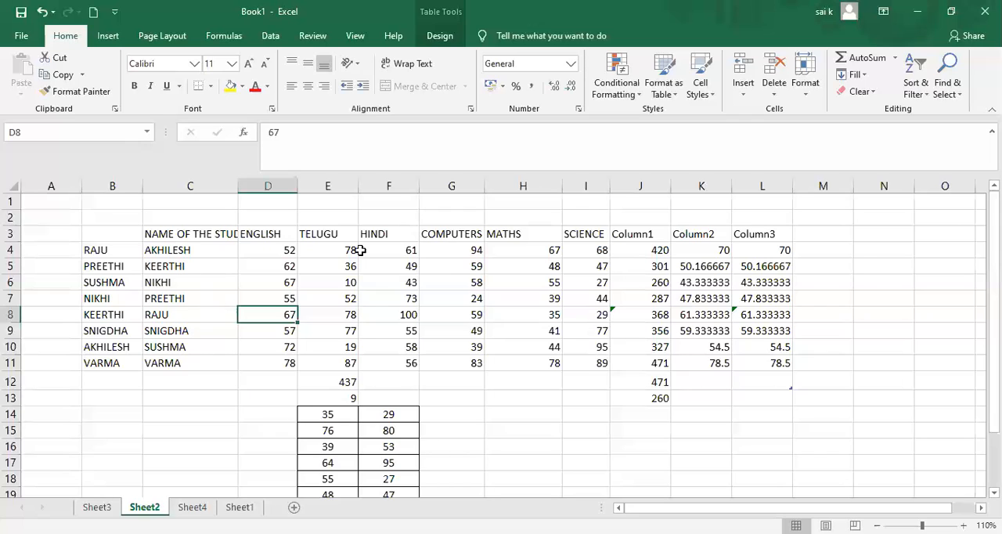
Sort the marks table Z to A by the student names in C4:C11 and deselect the names.
{"action": "left_click", "coordinate": [926, 95]}
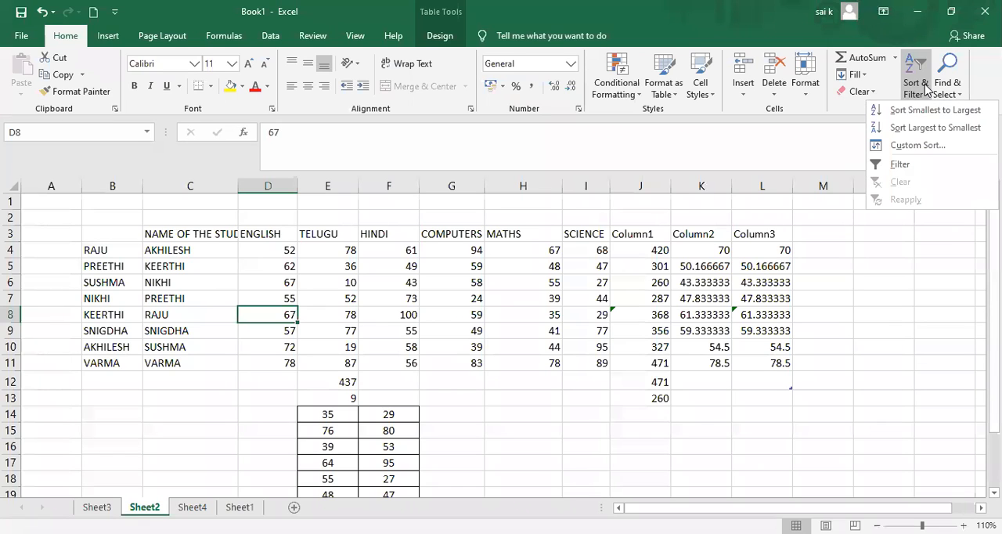
{"action": "left_click", "coordinate": [925, 88]}
{"action": "left_click", "coordinate": [918, 87]}
{"action": "left_click", "coordinate": [148, 255]}
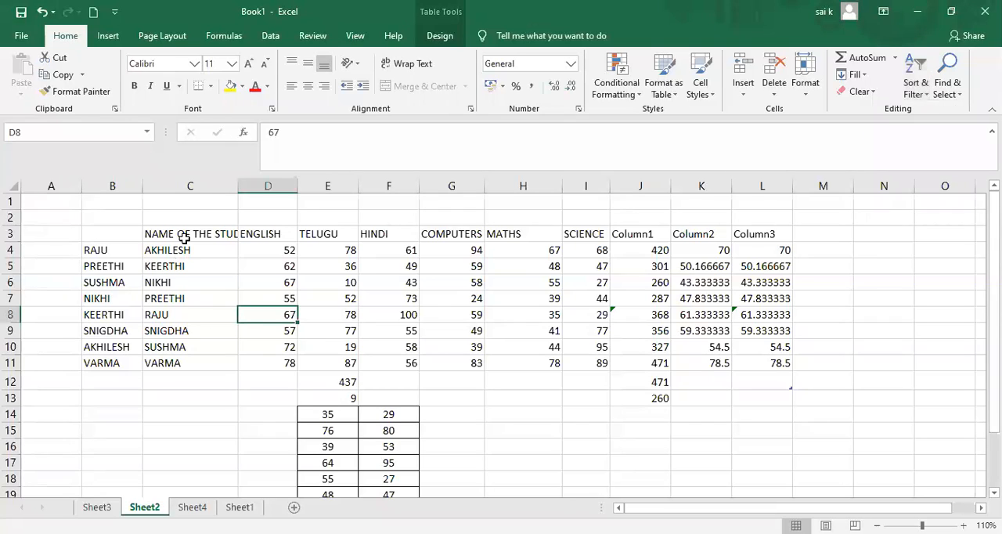
{"action": "left_click_drag", "start_coordinate": [184, 249], "coordinate": [185, 352]}
{"action": "left_click_drag", "start_coordinate": [153, 256], "coordinate": [186, 372]}
{"action": "left_click", "coordinate": [187, 363], "text": "shift"}
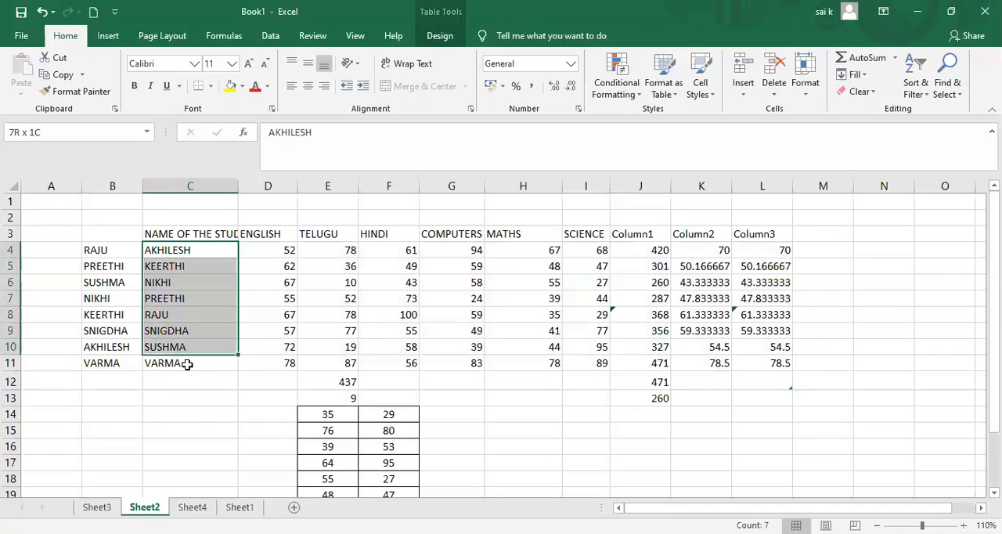
{"action": "left_click", "coordinate": [927, 94]}
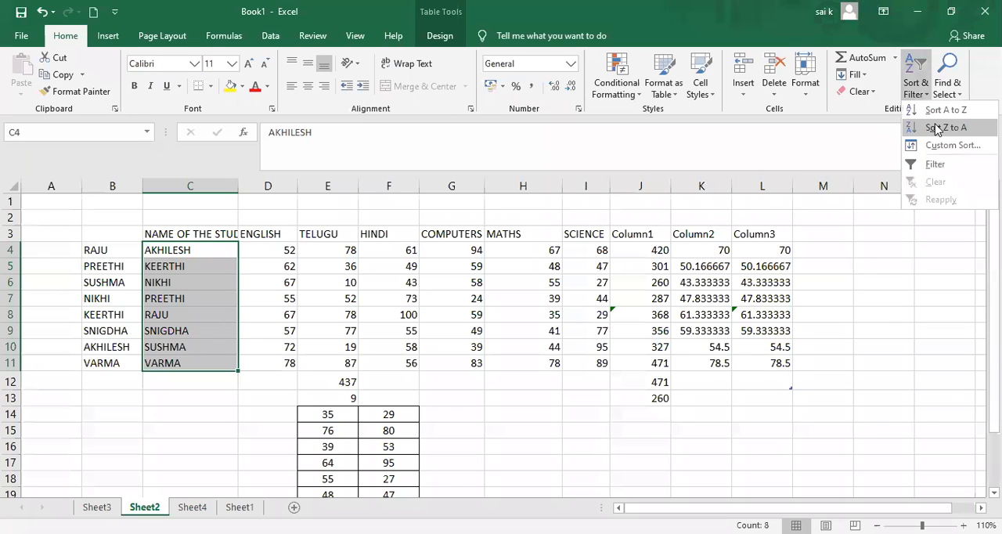
{"action": "left_click", "coordinate": [938, 129]}
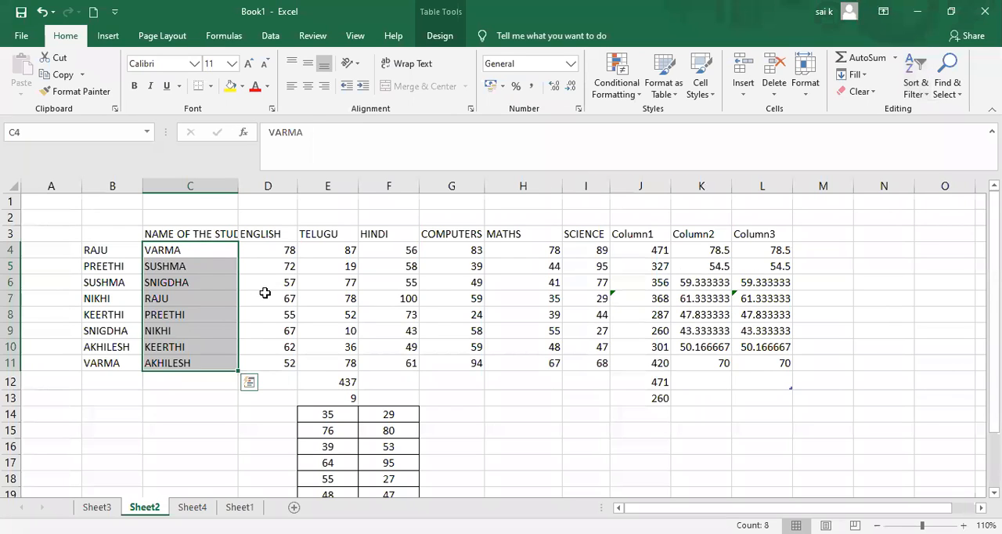
{"action": "left_click", "coordinate": [264, 296]}
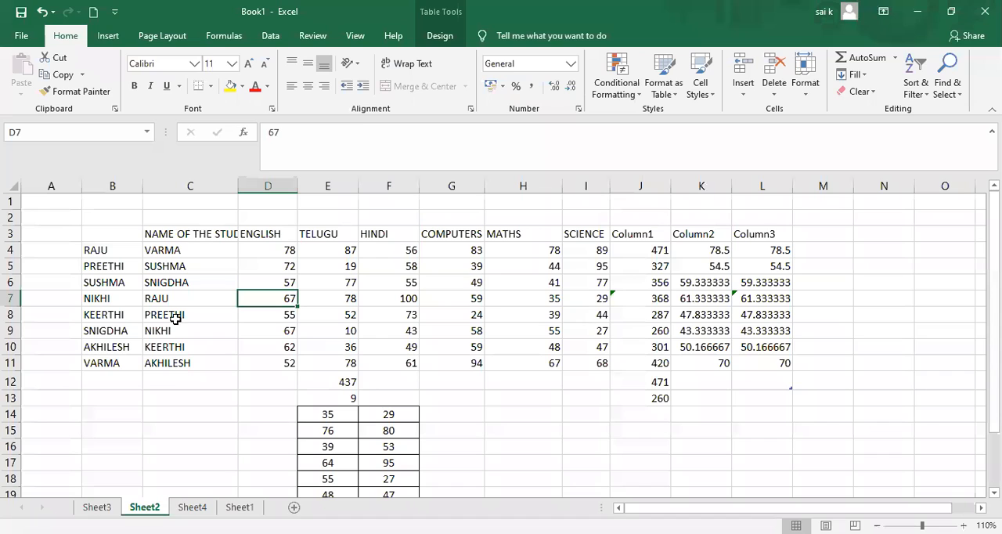
Examine the Custom Sort choices for column, Sort On and Order on the marks table, and close without sorting.
{"action": "left_click", "coordinate": [918, 92]}
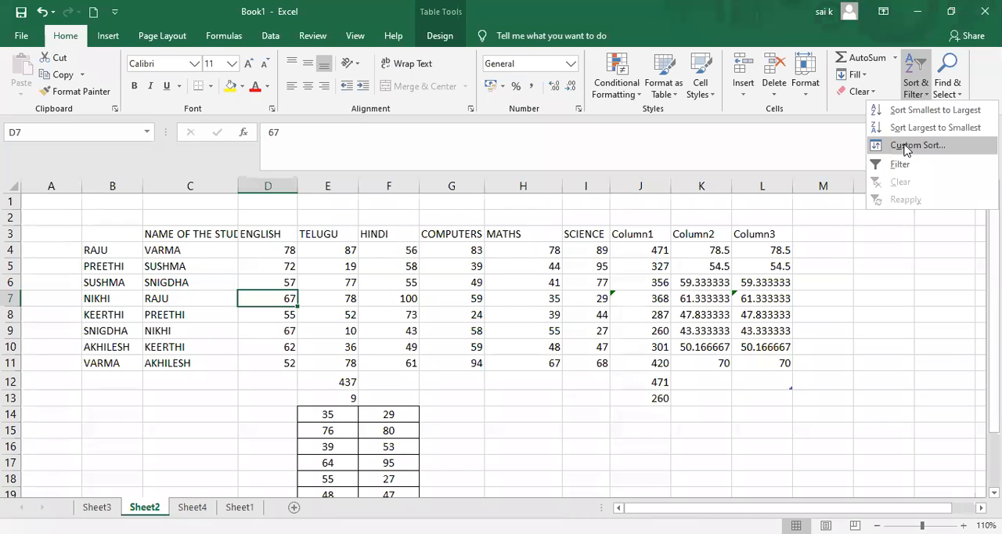
{"action": "left_click", "coordinate": [906, 146]}
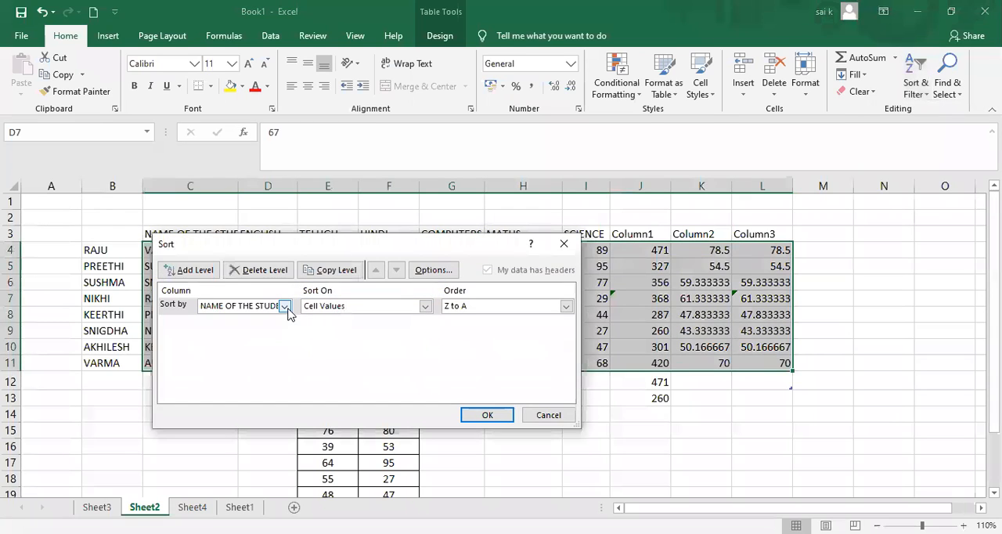
{"action": "left_click", "coordinate": [285, 307]}
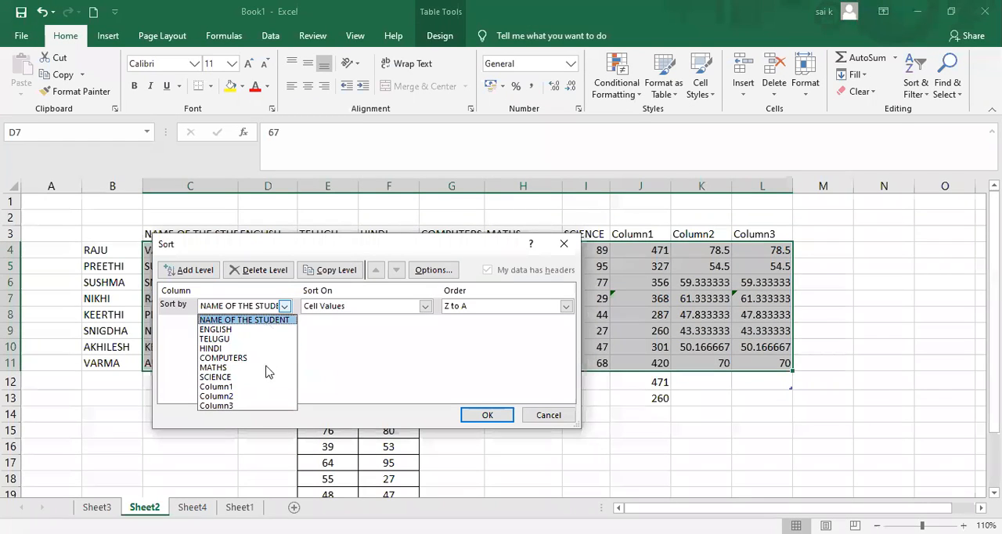
{"action": "left_click", "coordinate": [425, 307]}
{"action": "left_click", "coordinate": [426, 307]}
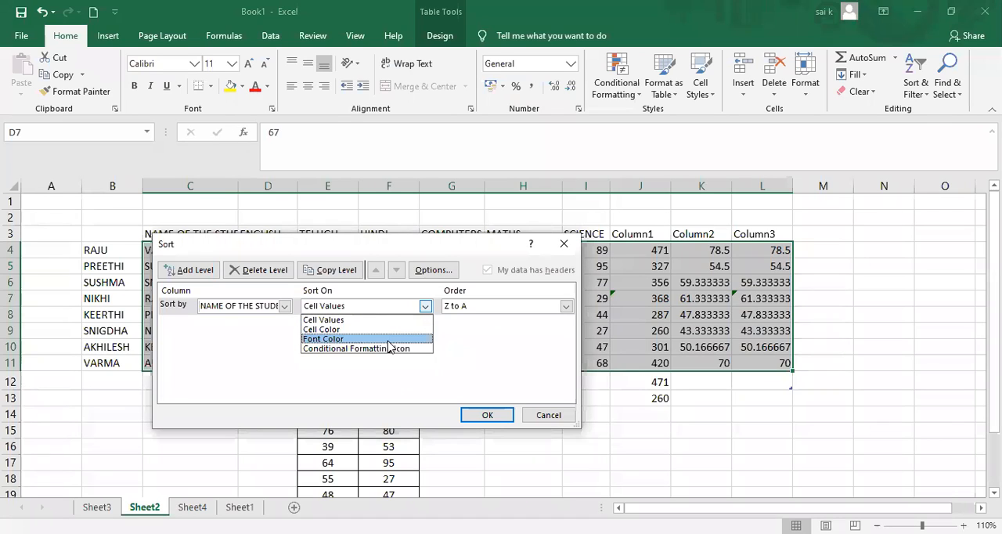
{"action": "left_click", "coordinate": [567, 309]}
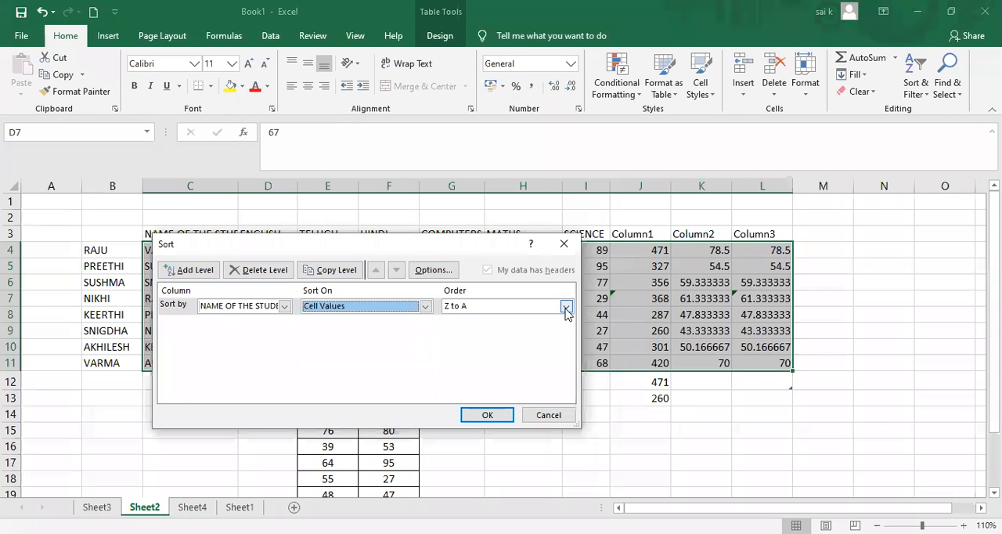
{"action": "left_click", "coordinate": [566, 307]}
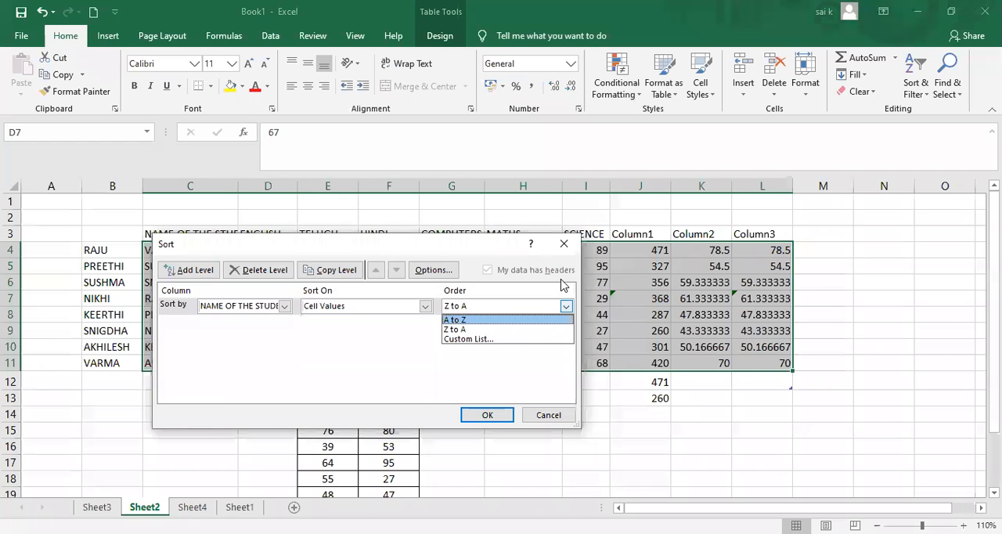
{"action": "left_click", "coordinate": [567, 249]}
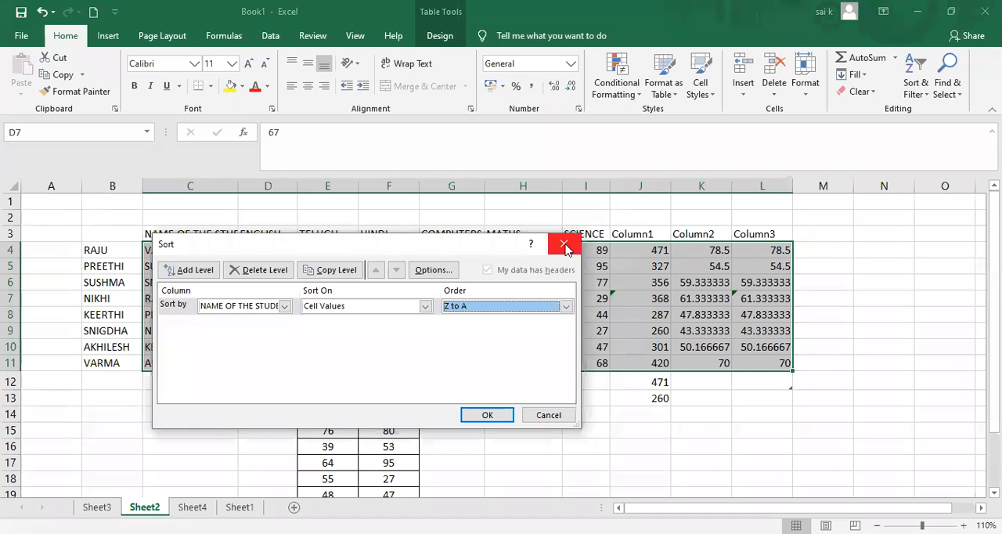
{"action": "left_click", "coordinate": [567, 249]}
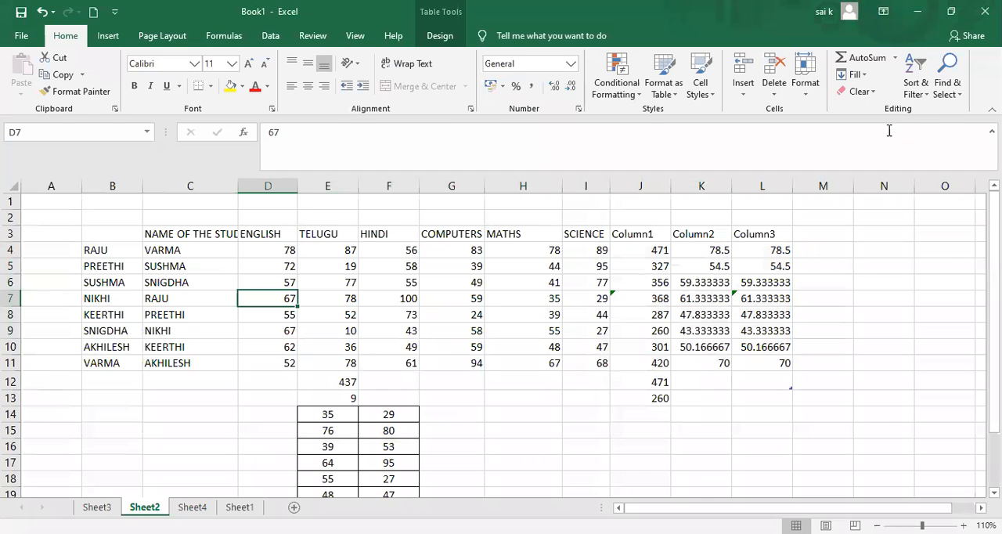
{"action": "left_click", "coordinate": [955, 96]}
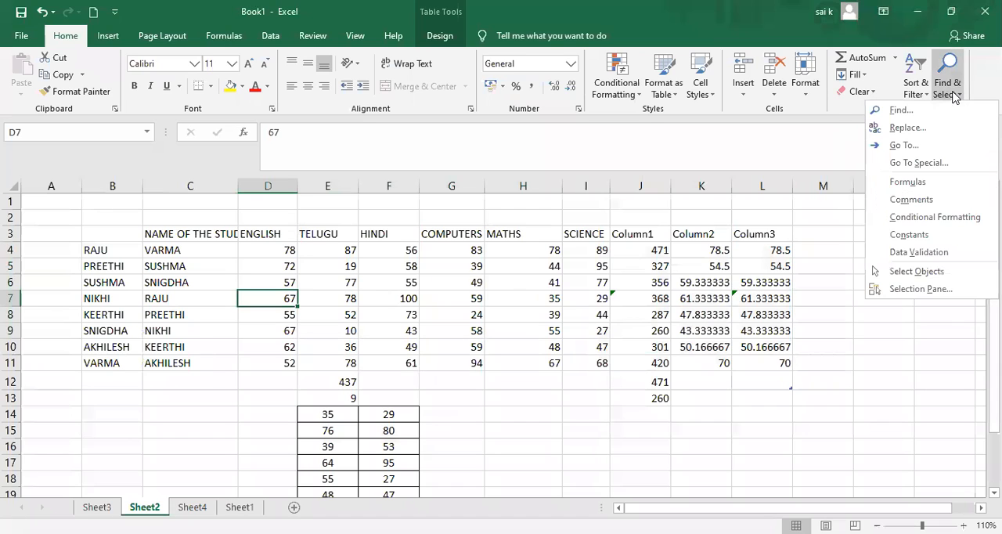
{"action": "left_click", "coordinate": [902, 110]}
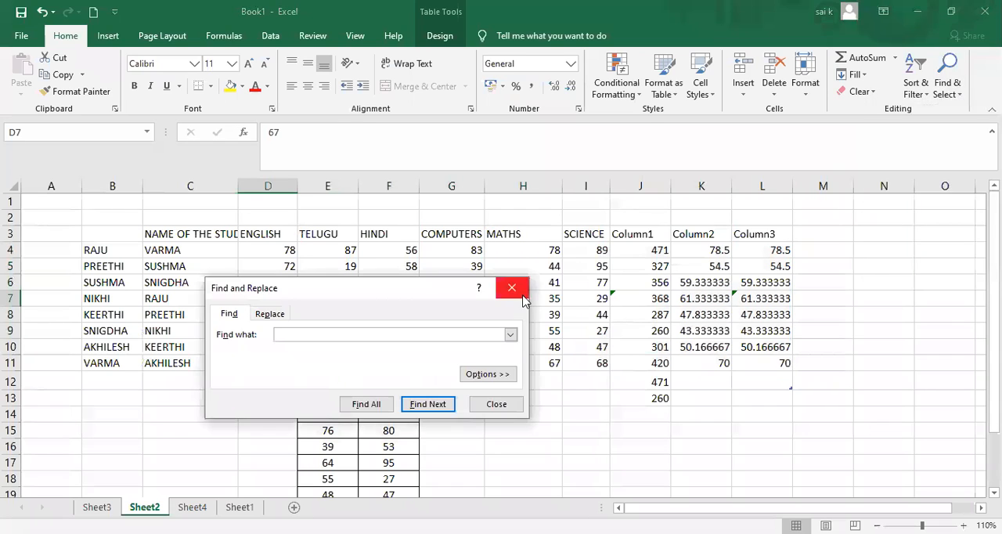
{"action": "left_click", "coordinate": [522, 300]}
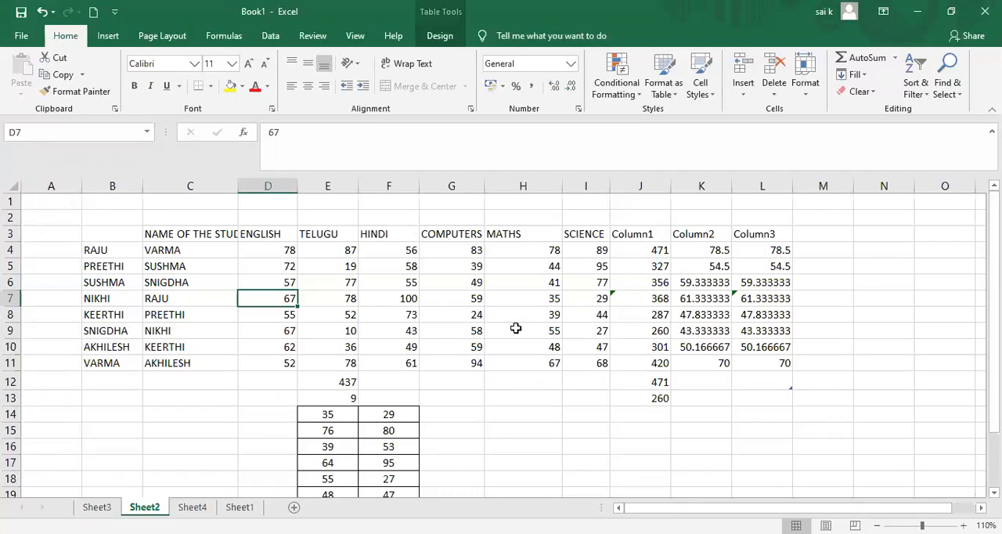
From cell C3, use Find to locate the student name held in B7, and close the search.
{"action": "left_click", "coordinate": [206, 236]}
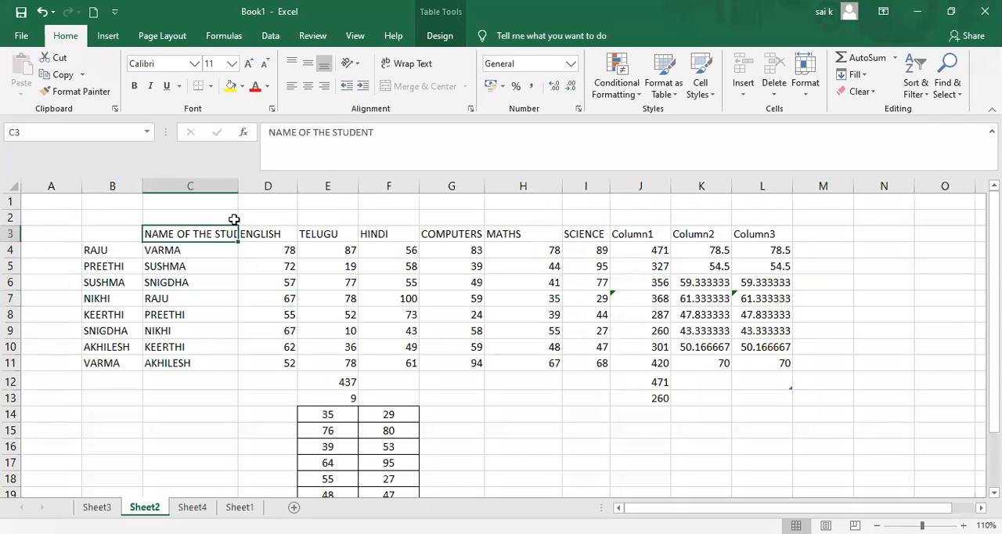
{"action": "left_click", "coordinate": [945, 97]}
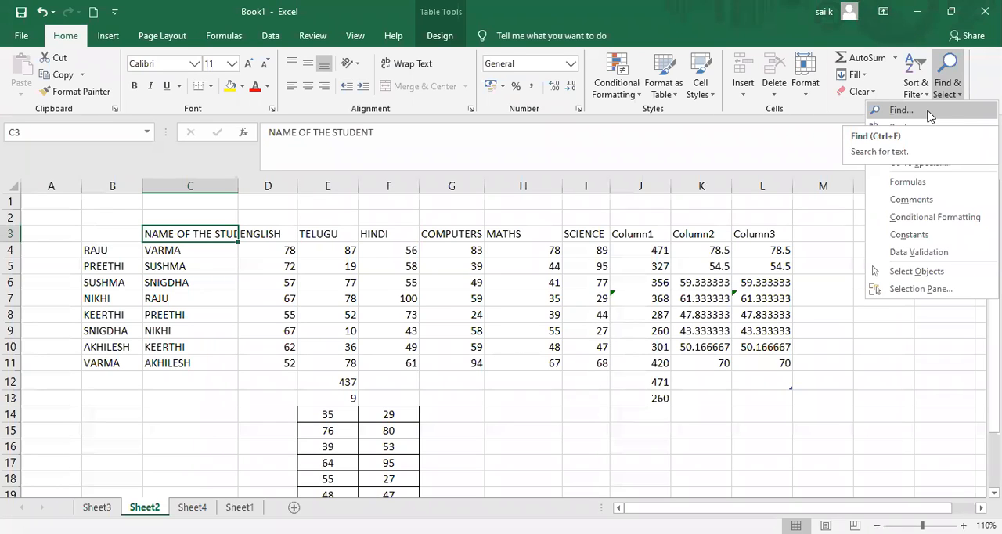
{"action": "left_click", "coordinate": [928, 114]}
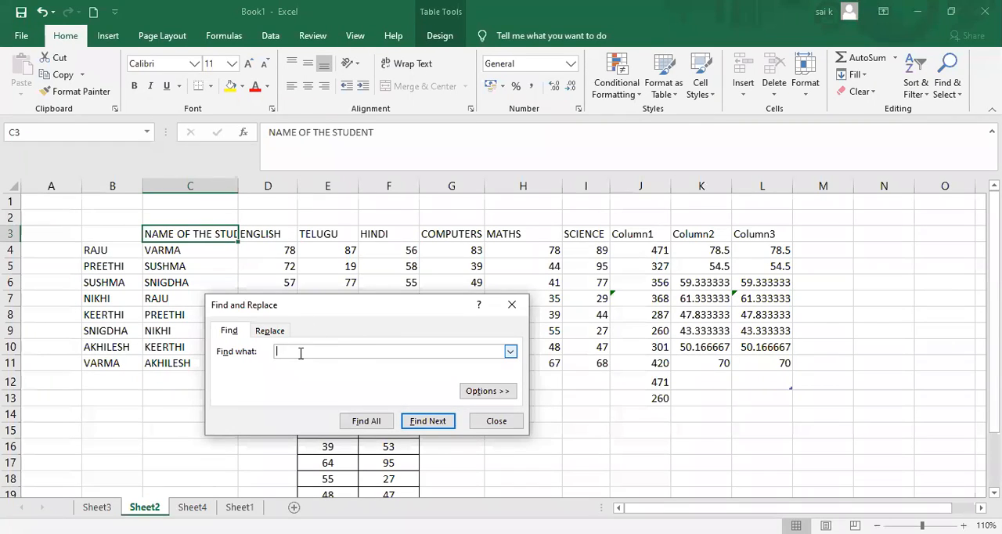
{"action": "type", "text": "nikhi"}
{"action": "left_click", "coordinate": [429, 424]}
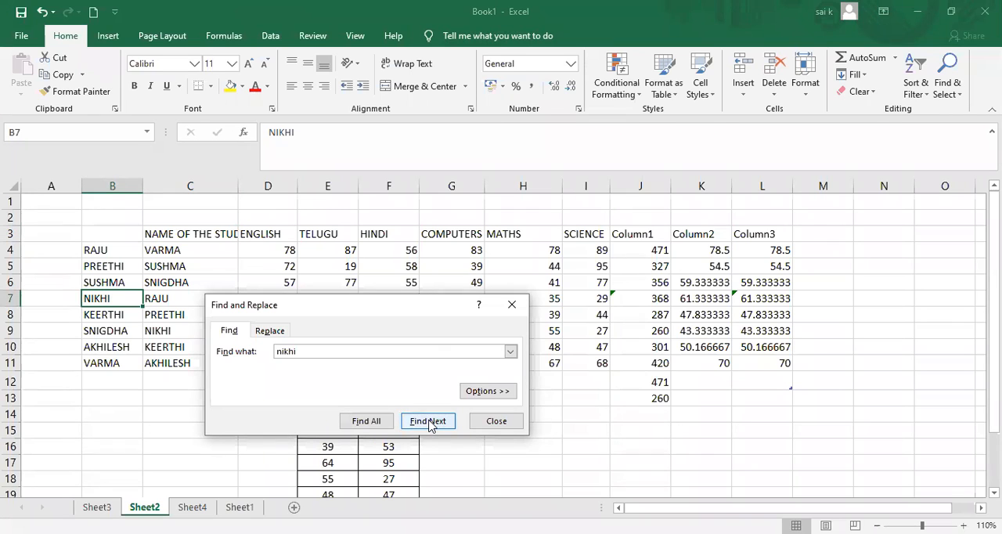
{"action": "left_click", "coordinate": [507, 307]}
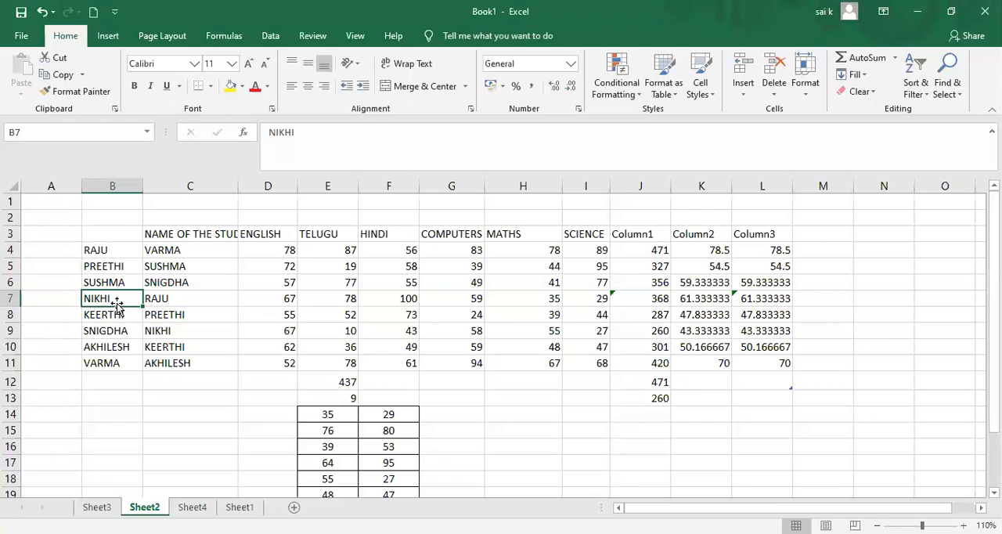
Follow the found student's row across the marks table from B7 to L7.
{"action": "key", "text": "Right"}
{"action": "key", "text": "Right"}
{"action": "key", "text": "Right"}
{"action": "key", "text": "Right"}
{"action": "key", "text": "Right"}
{"action": "key", "text": "Right"}
{"action": "key", "text": "Right"}
{"action": "key", "text": "Right"}
{"action": "key", "text": "Right"}
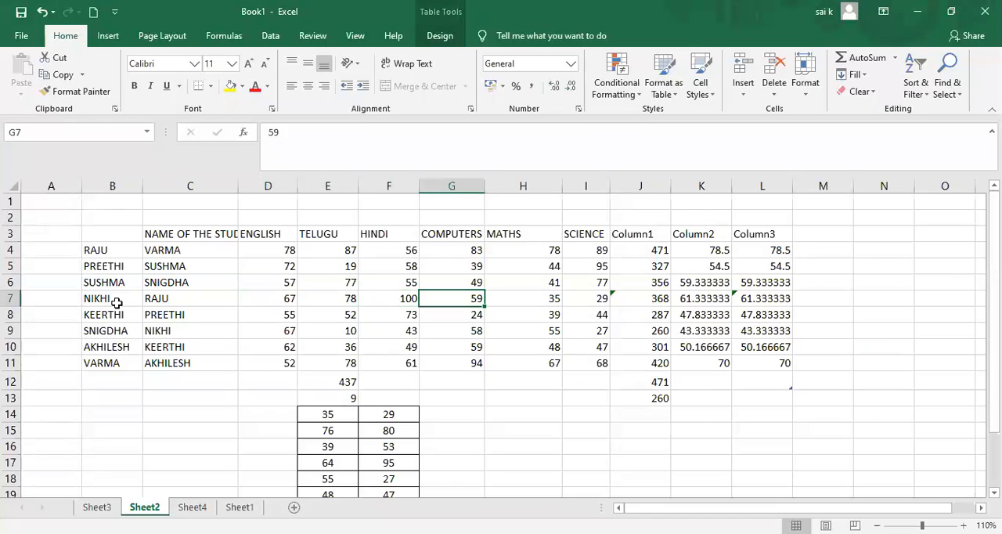
{"action": "key", "text": "Right"}
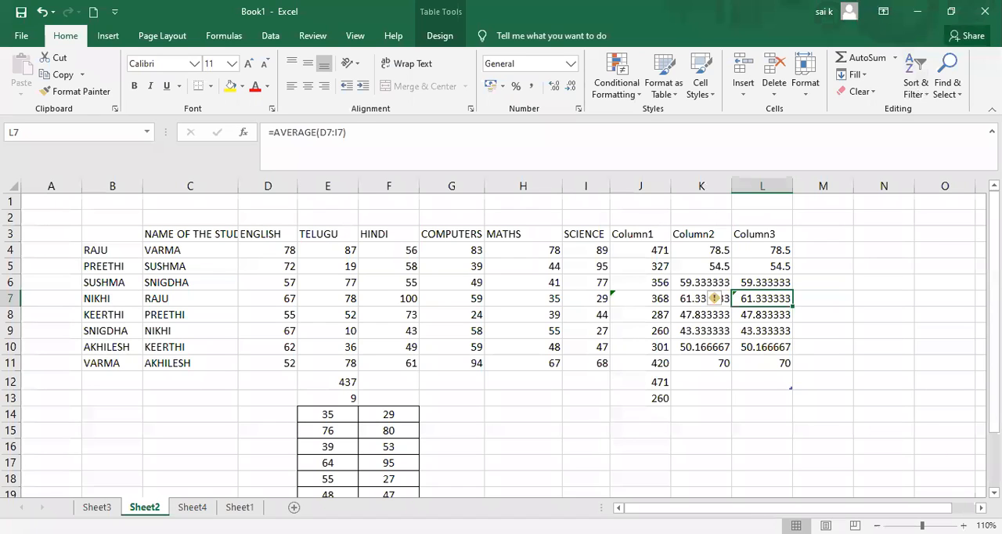
Set up a Find and Replace that swaps the student name in B7 for another student name.
{"action": "left_click", "coordinate": [957, 86]}
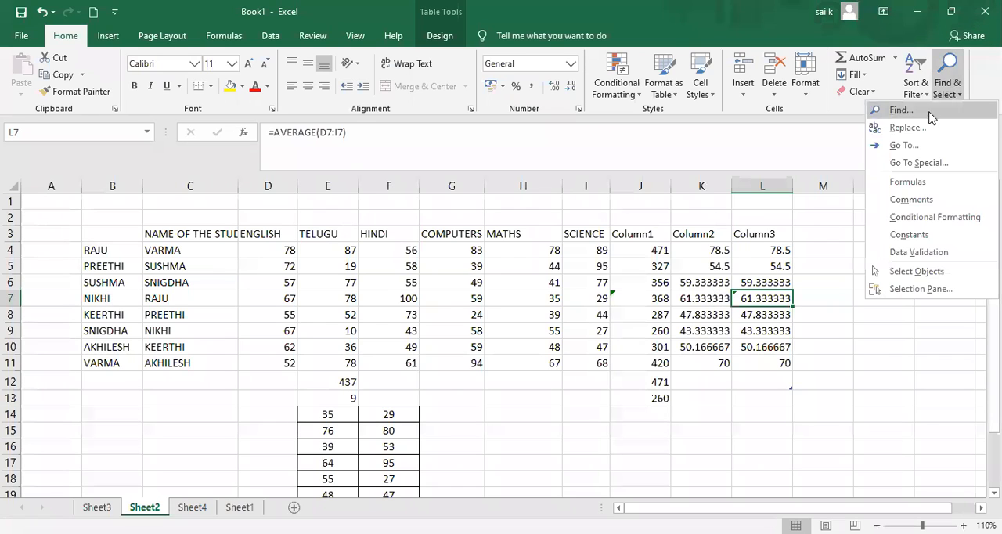
{"action": "left_click", "coordinate": [906, 128]}
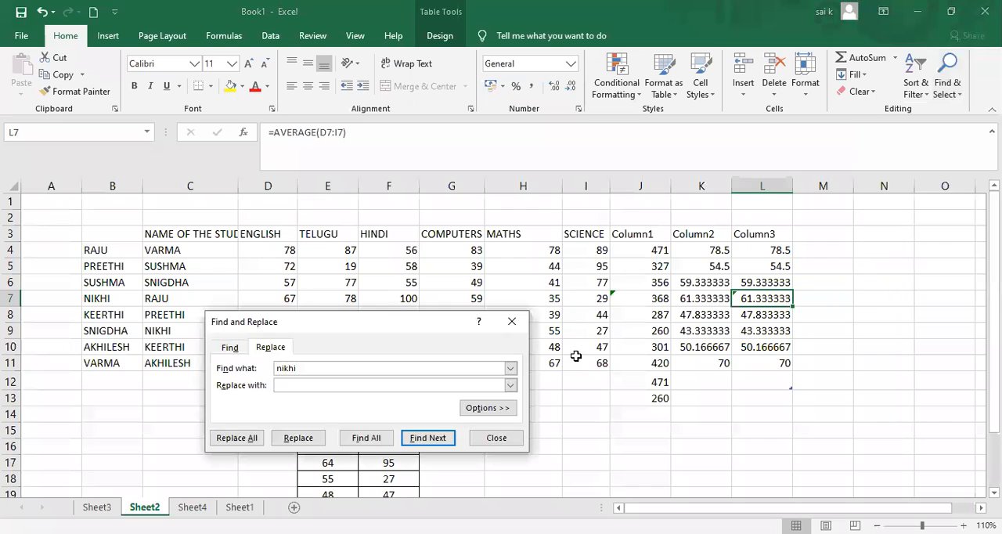
{"action": "left_click", "coordinate": [379, 382]}
{"action": "type", "text": "lakshmi"}
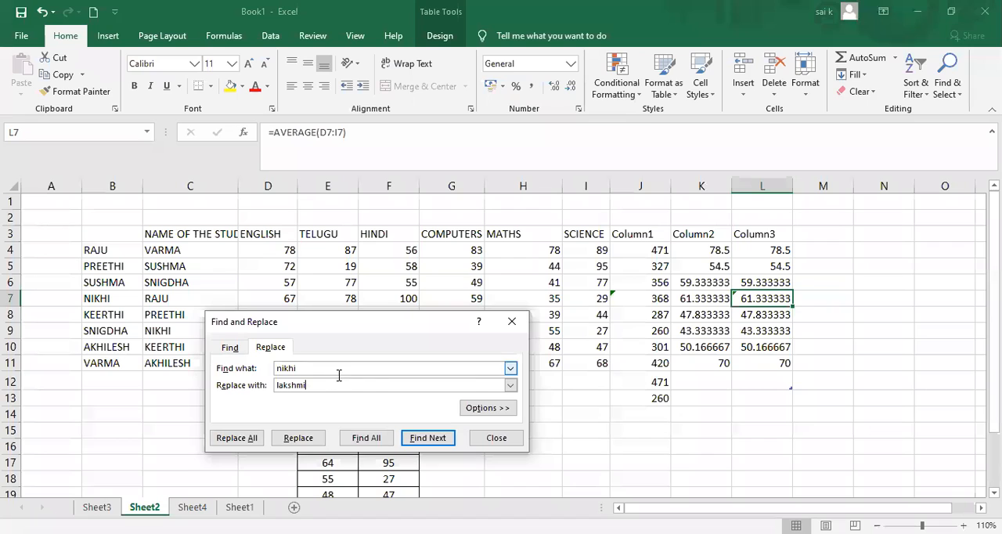
{"action": "left_click", "coordinate": [511, 369]}
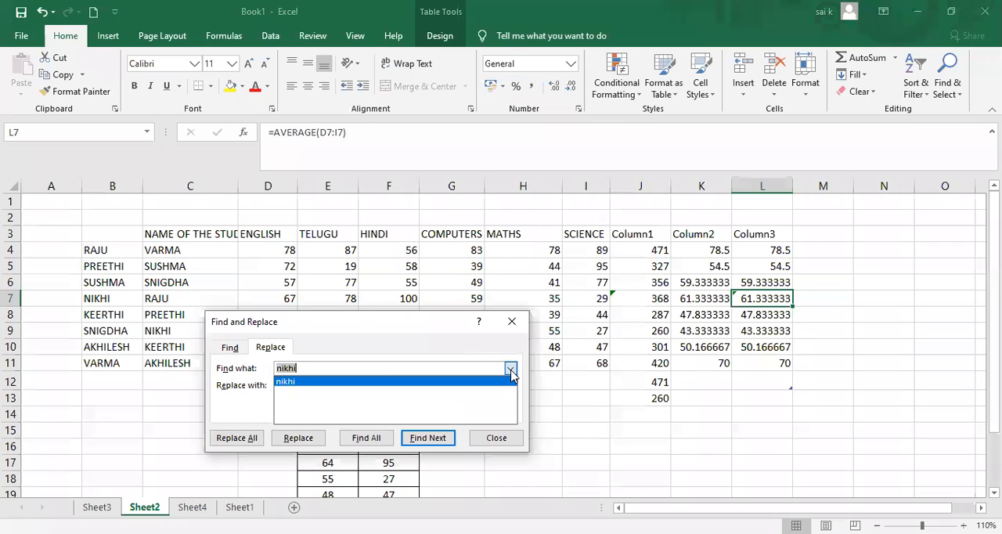
{"action": "left_click", "coordinate": [511, 371]}
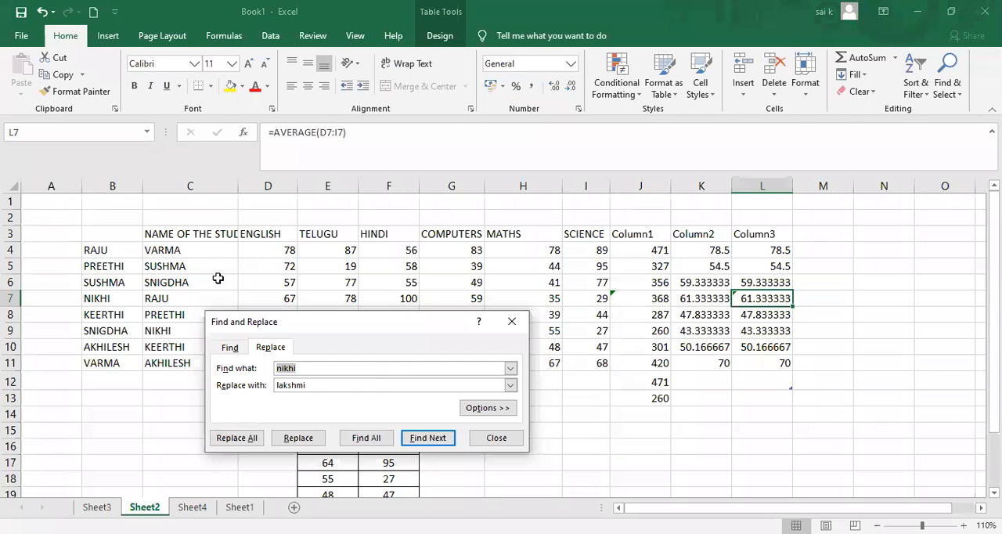
Try to replace the searched student name using single Replace from cell C6, and close Find and Replace.
{"action": "left_click", "coordinate": [218, 278]}
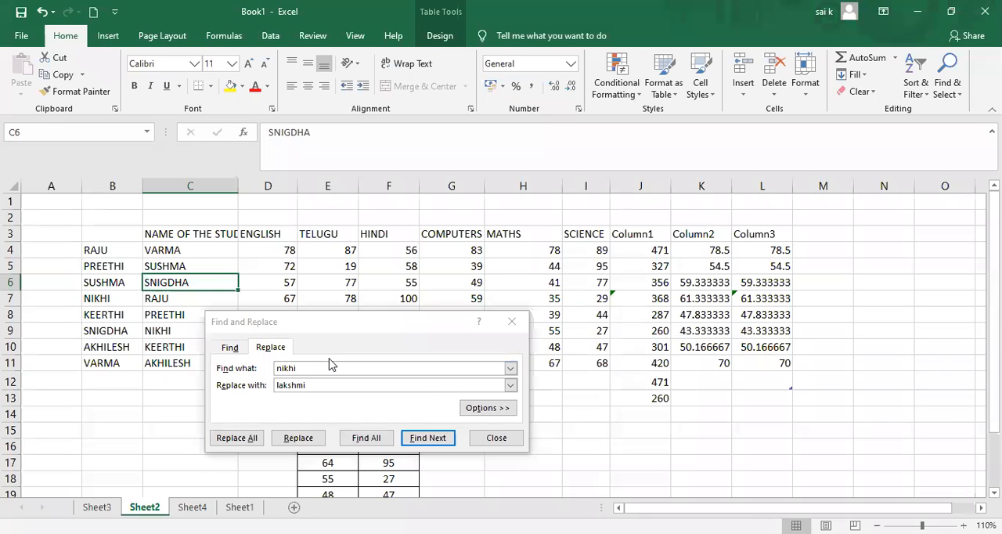
{"action": "left_click", "coordinate": [296, 367]}
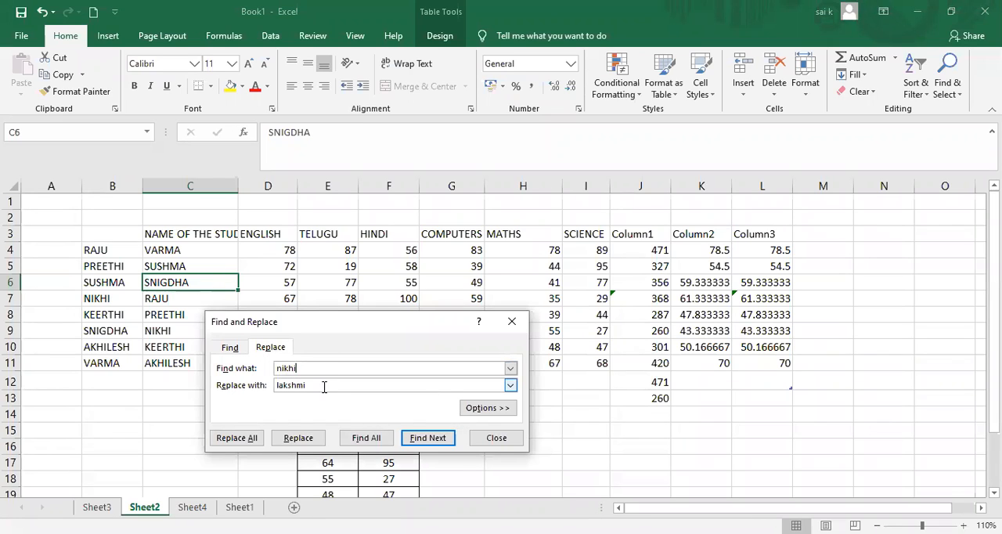
{"action": "left_click", "coordinate": [314, 441]}
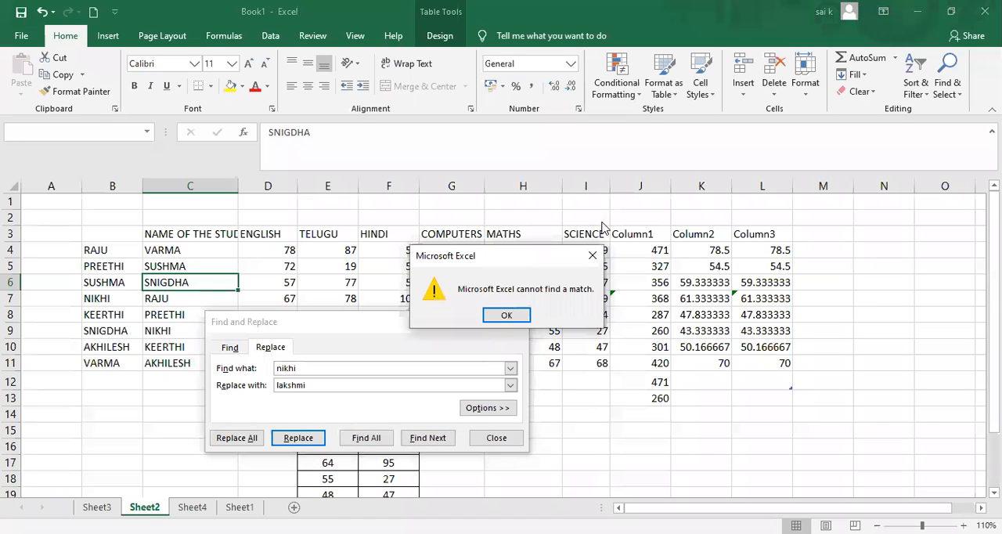
{"action": "left_click", "coordinate": [593, 257]}
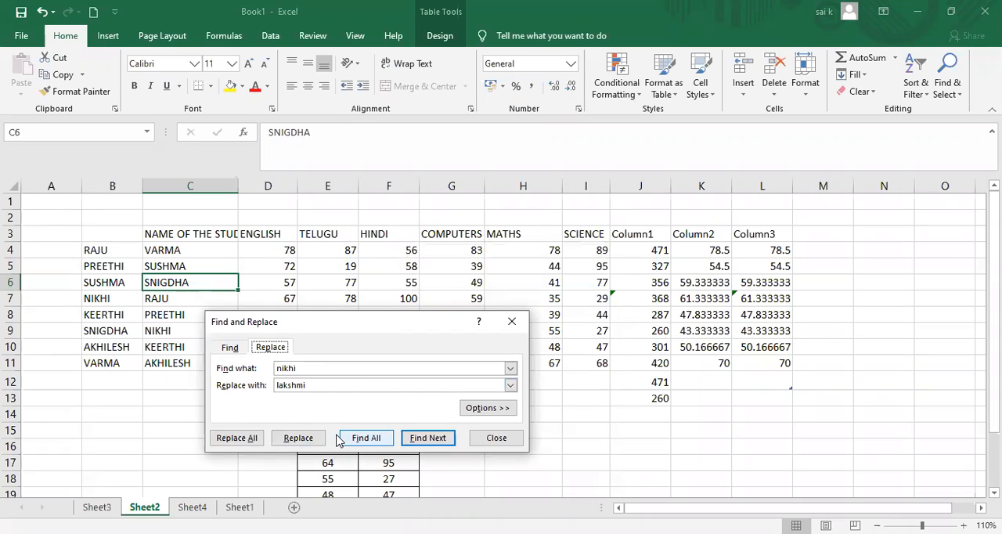
{"action": "left_click", "coordinate": [307, 440]}
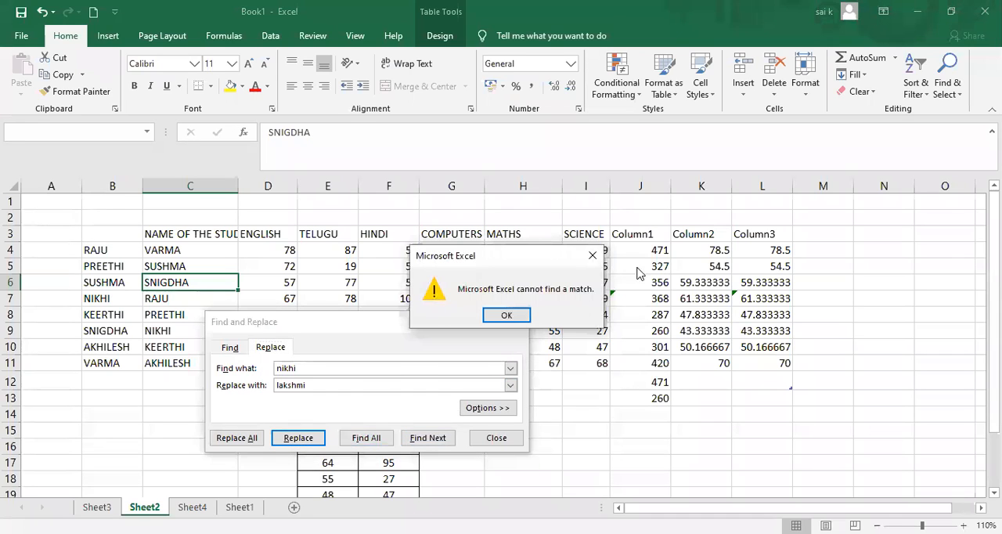
{"action": "left_click", "coordinate": [592, 257]}
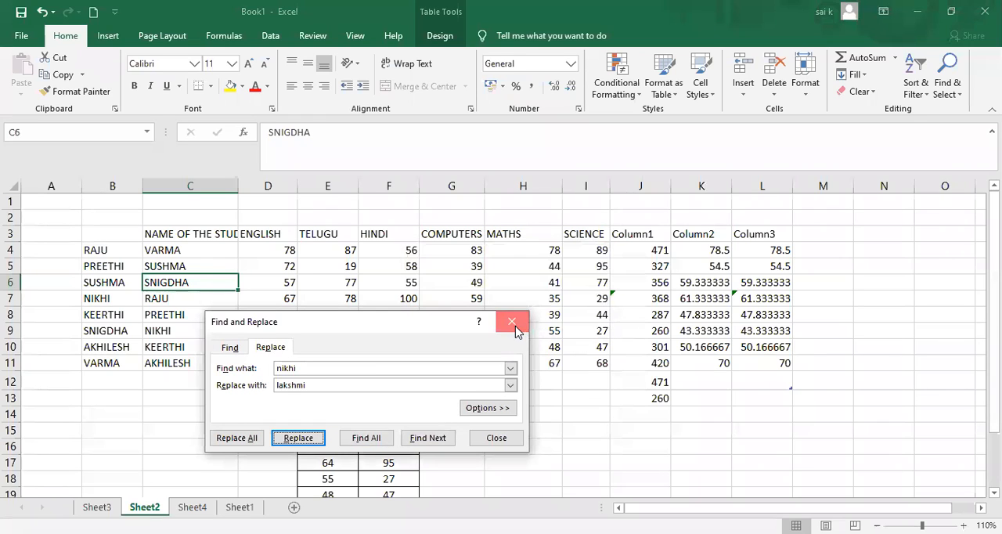
{"action": "left_click", "coordinate": [513, 323]}
Select column B and try a single Replace of the searched student name within it.
{"action": "left_click", "coordinate": [112, 185]}
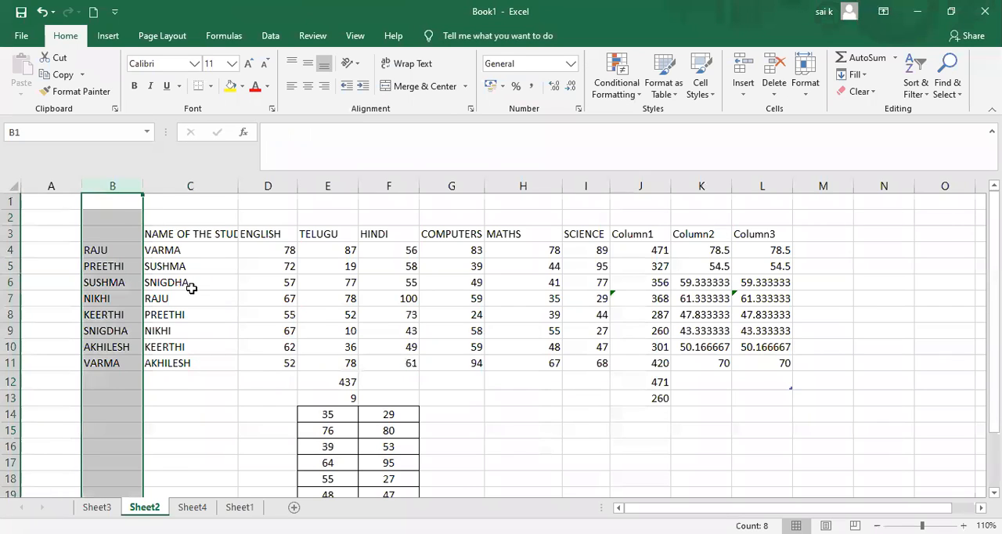
{"action": "key", "text": "ctrl+f"}
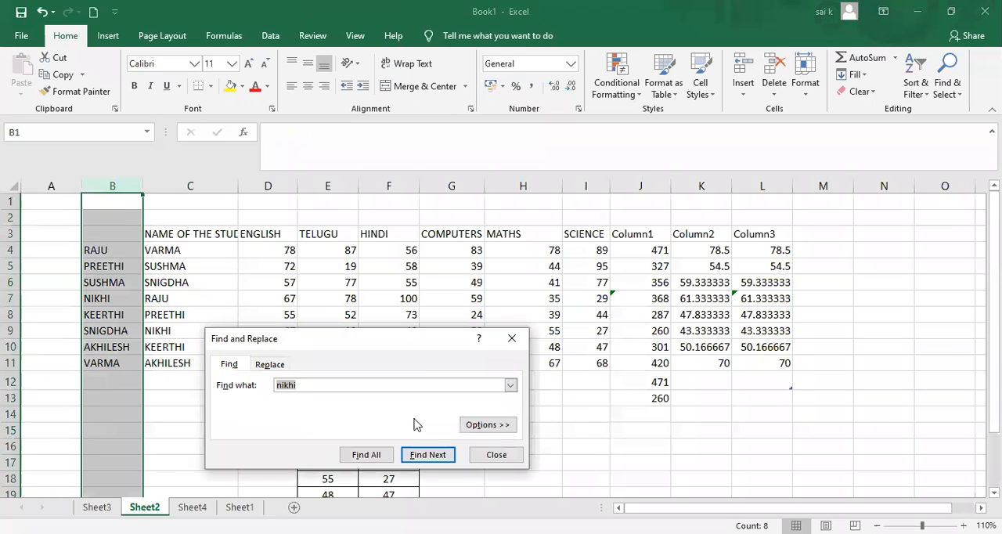
{"action": "left_click", "coordinate": [273, 371]}
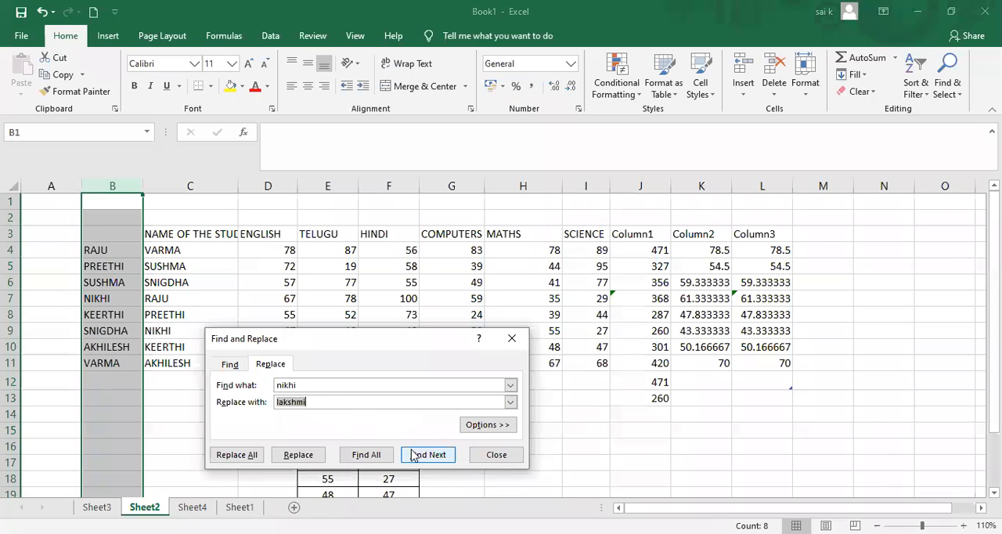
{"action": "left_click", "coordinate": [300, 459]}
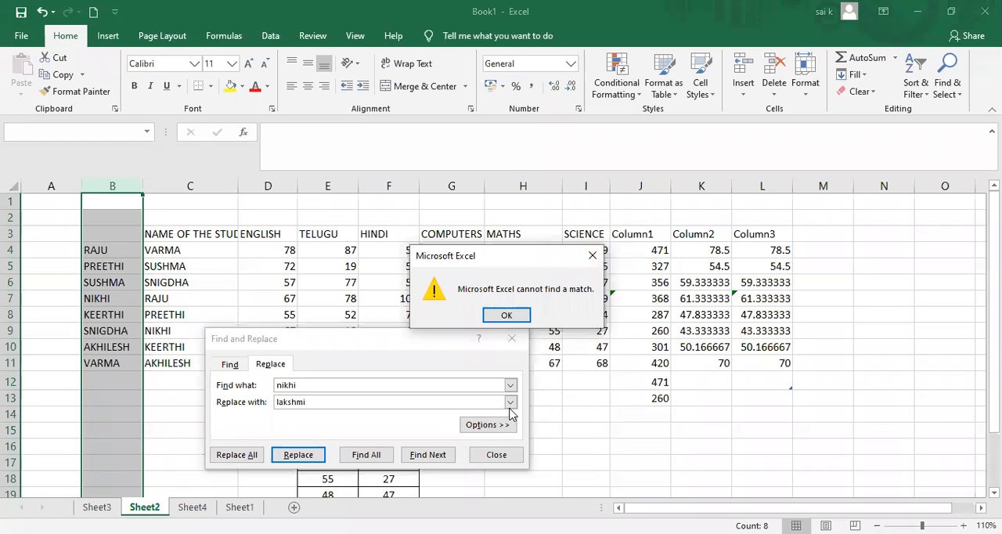
{"action": "left_click", "coordinate": [592, 255]}
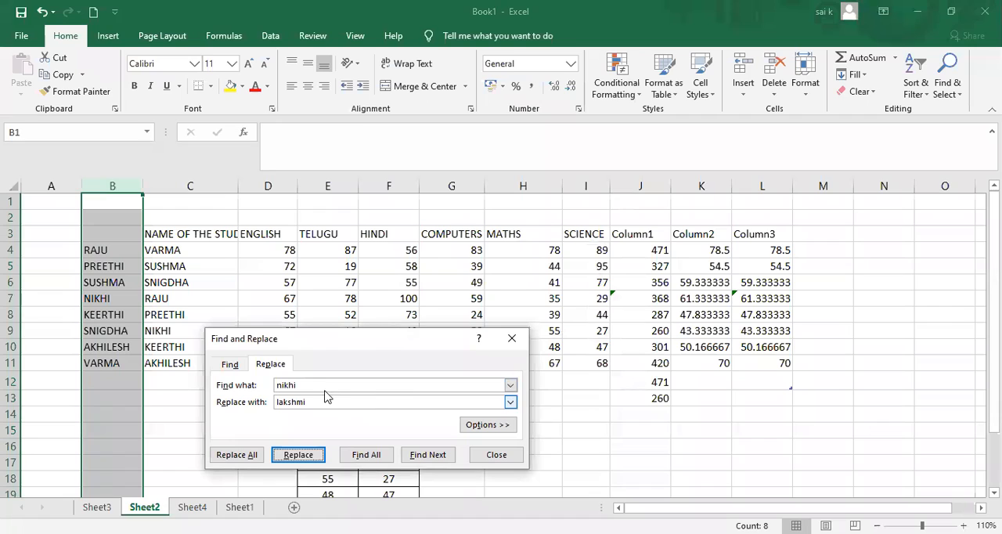
Replace all matches of the searched student name in column B, searching By Rows, and select the replaced name in B7.
{"action": "left_click", "coordinate": [511, 401]}
{"action": "left_click", "coordinate": [461, 403]}
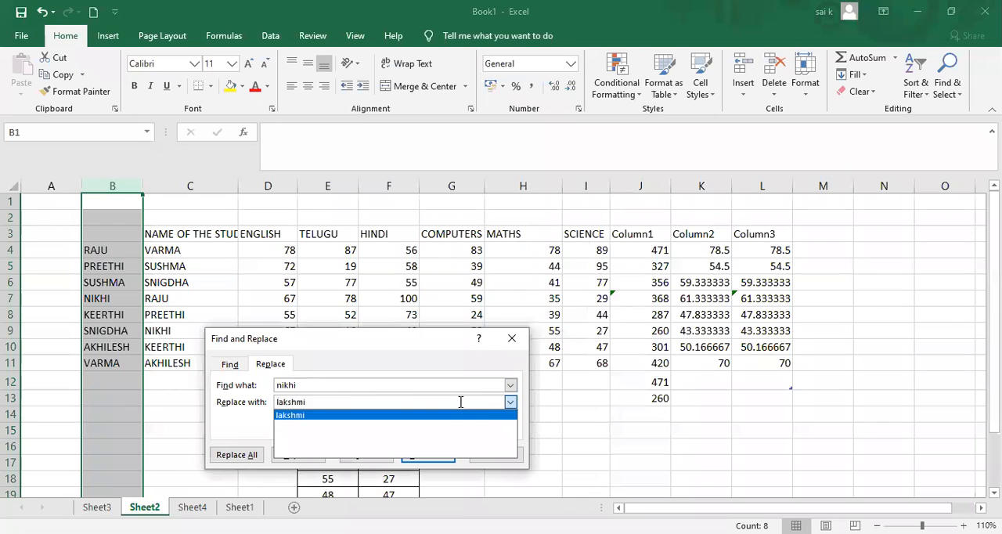
{"action": "left_click", "coordinate": [485, 427]}
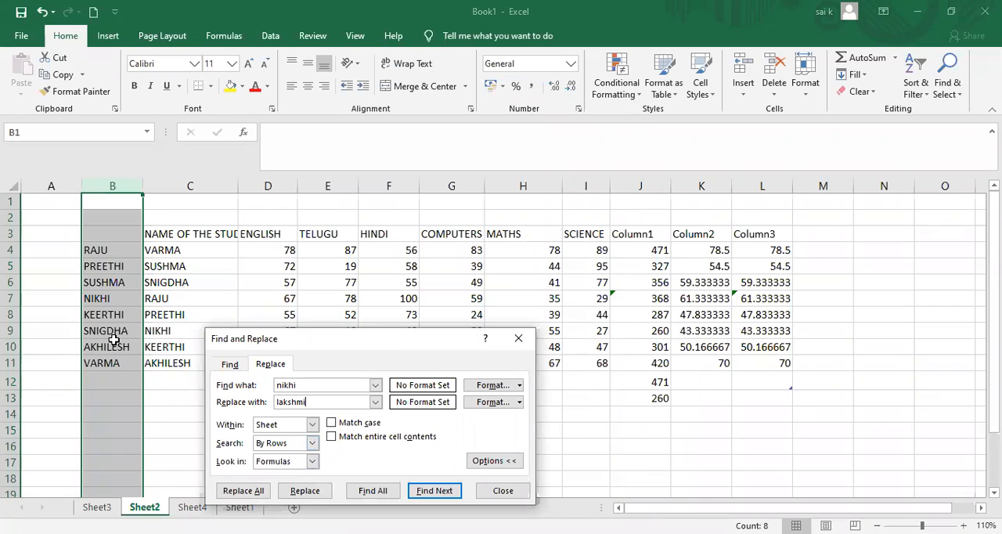
{"action": "left_click", "coordinate": [313, 443]}
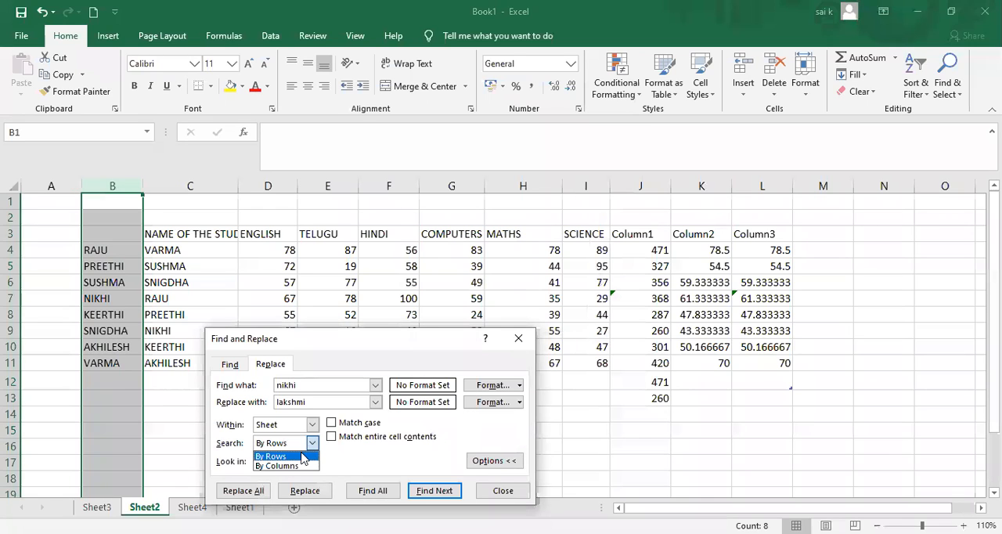
{"action": "left_click", "coordinate": [301, 455]}
{"action": "left_click", "coordinate": [249, 493]}
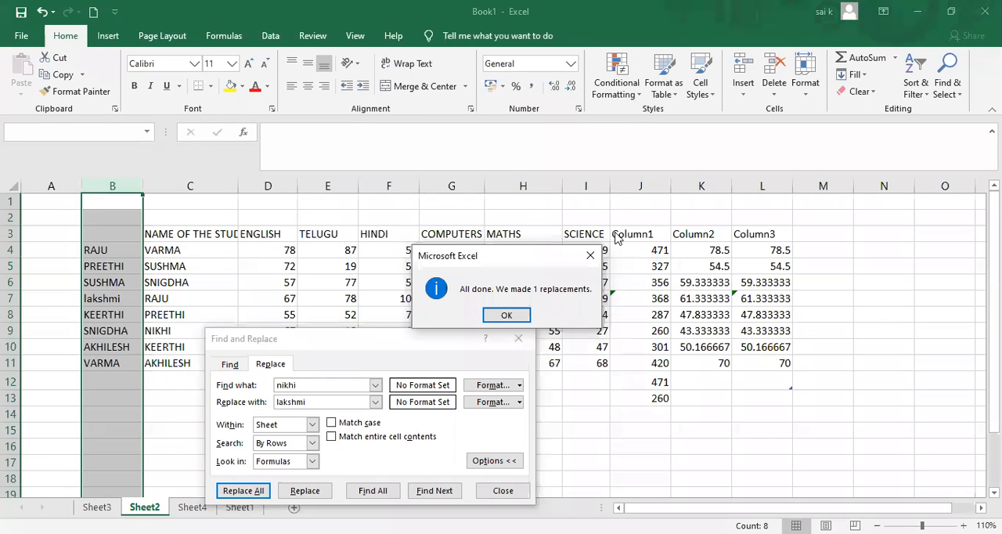
{"action": "left_click", "coordinate": [521, 315]}
{"action": "left_click", "coordinate": [518, 339]}
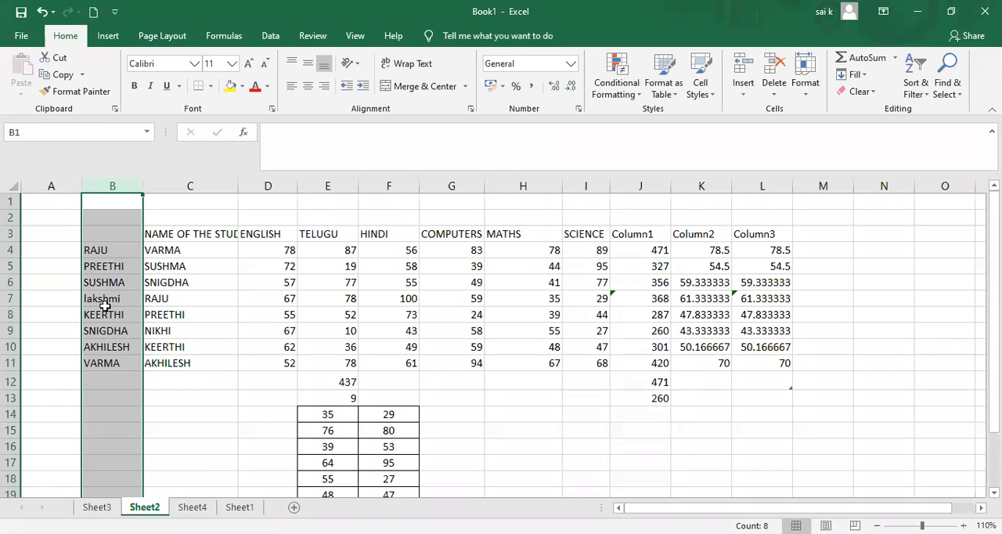
{"action": "left_click", "coordinate": [105, 301]}
{"action": "left_click", "coordinate": [157, 301]}
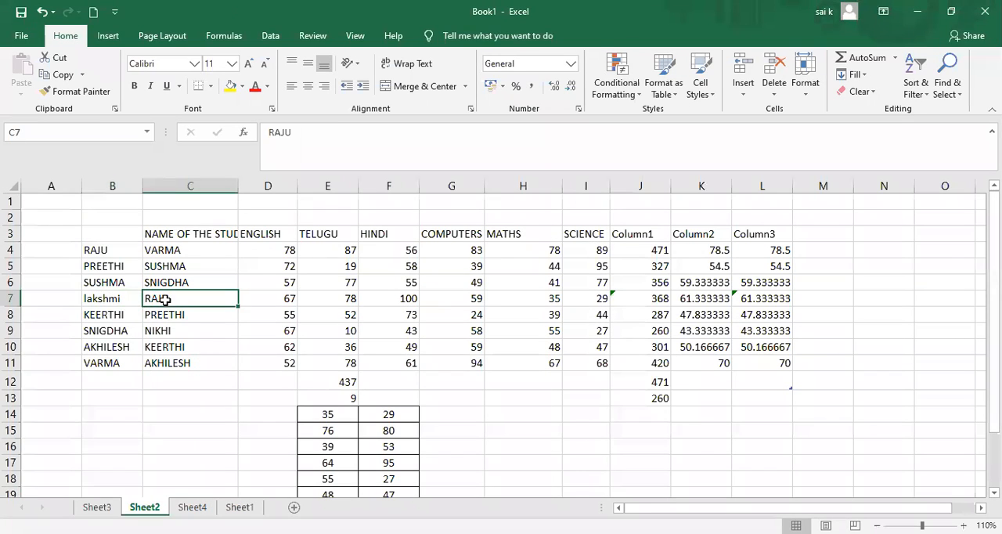
{"action": "left_click", "coordinate": [127, 304]}
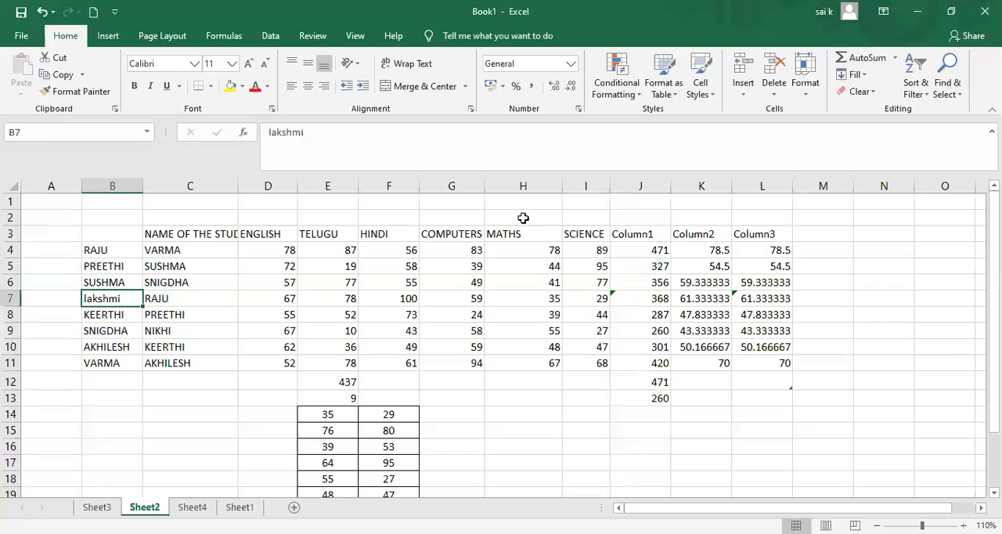
Jump to cell K7 using the Go To command.
{"action": "left_click", "coordinate": [954, 87]}
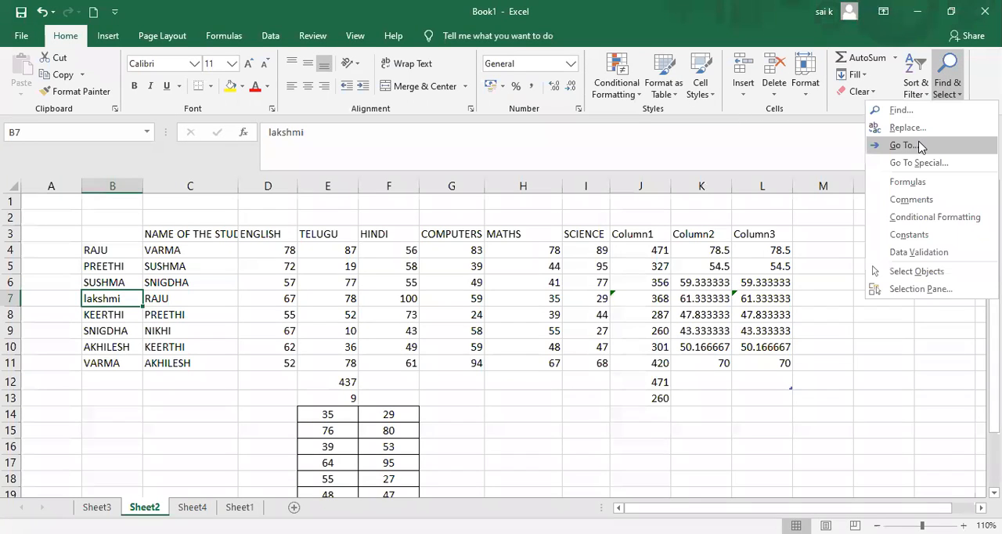
{"action": "left_click", "coordinate": [902, 144]}
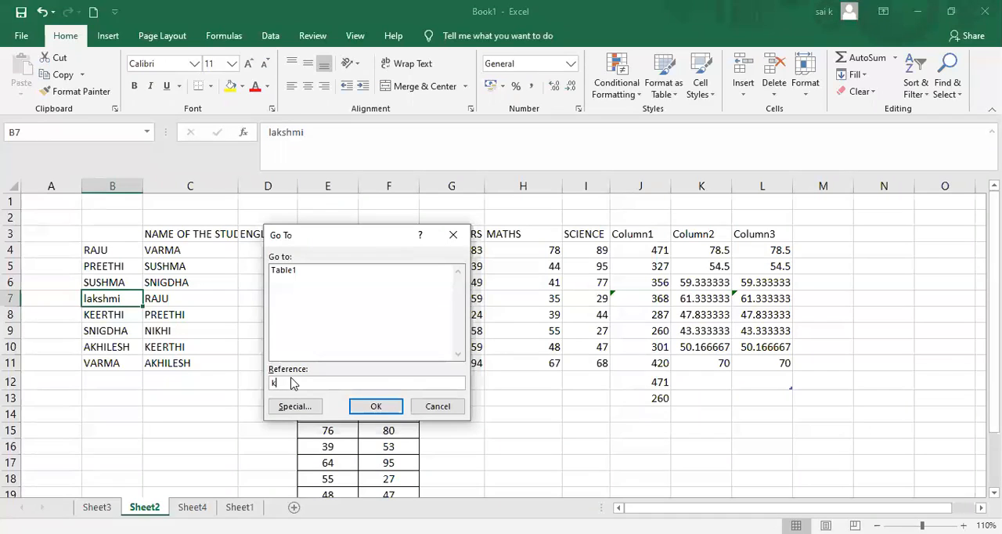
{"action": "left_click", "coordinate": [376, 409]}
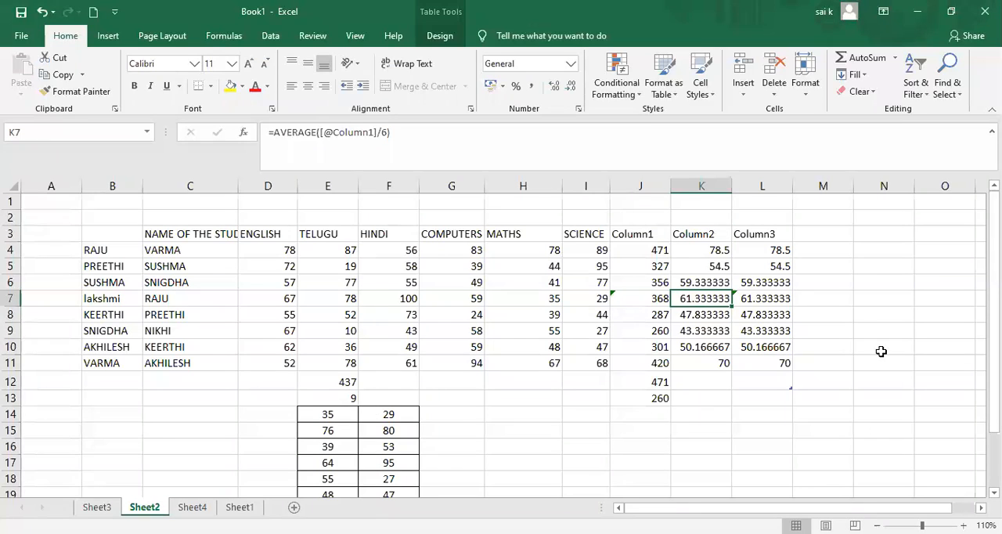
{"action": "left_click", "coordinate": [952, 102]}
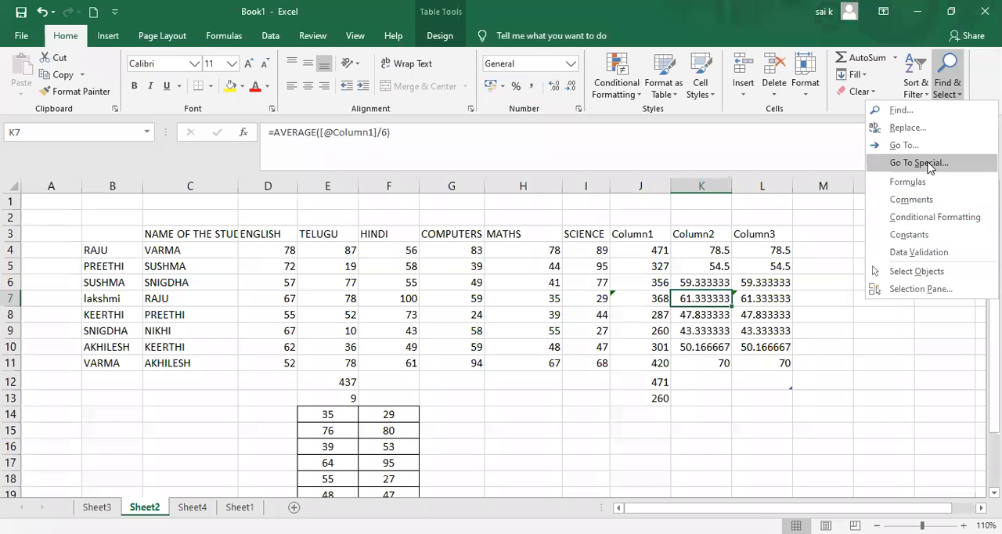
{"action": "left_click", "coordinate": [920, 163]}
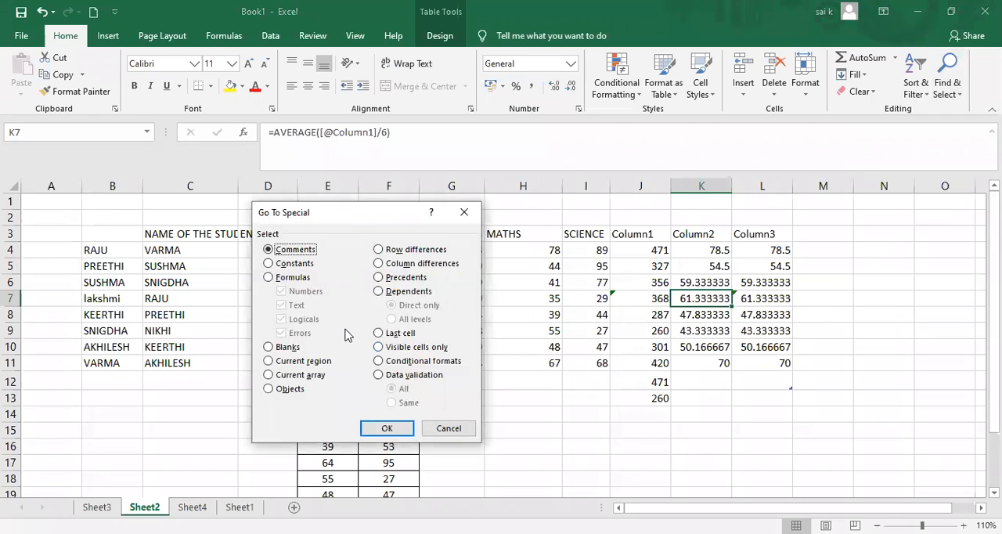
{"action": "left_click", "coordinate": [464, 213]}
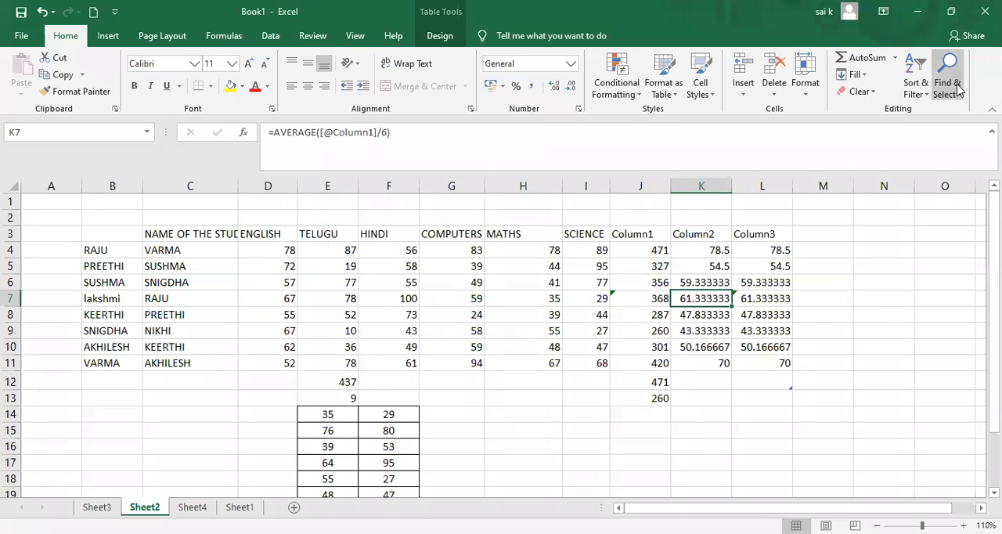
Use Go To Special to select all formula cells on the sheet, including Numbers, Text, Logicals and Errors.
{"action": "left_click", "coordinate": [957, 88]}
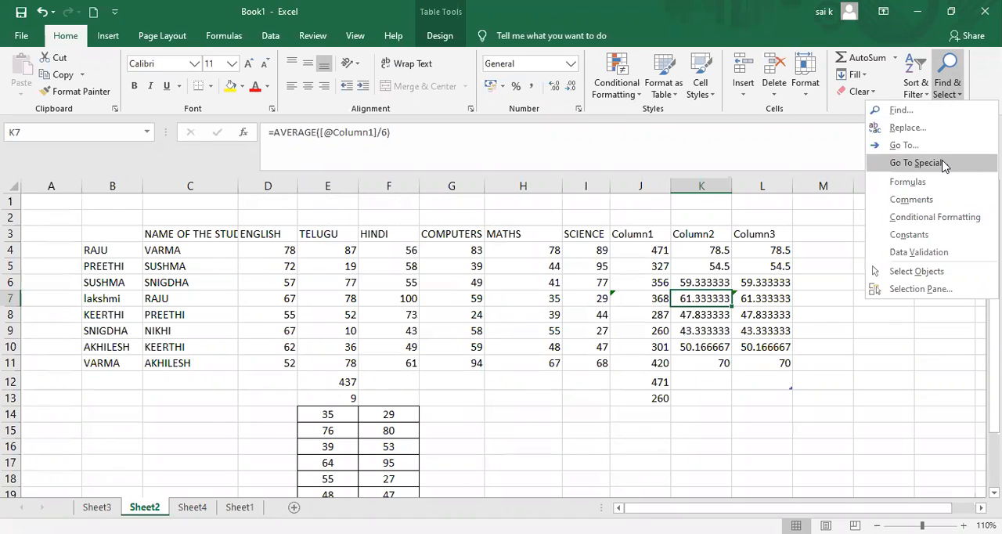
{"action": "left_click", "coordinate": [944, 163]}
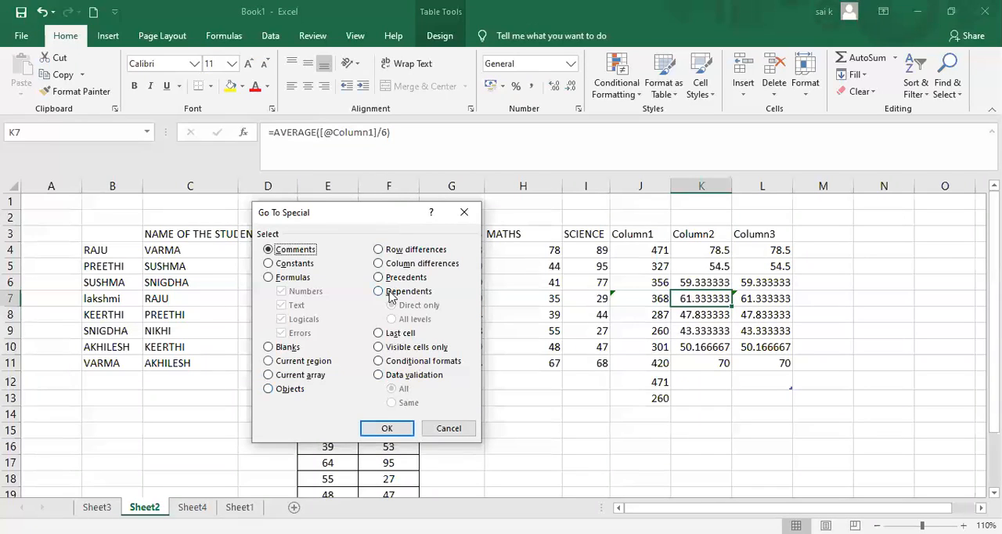
{"action": "left_click", "coordinate": [279, 263]}
{"action": "left_click", "coordinate": [287, 250]}
{"action": "left_click", "coordinate": [269, 264]}
{"action": "left_click", "coordinate": [268, 279]}
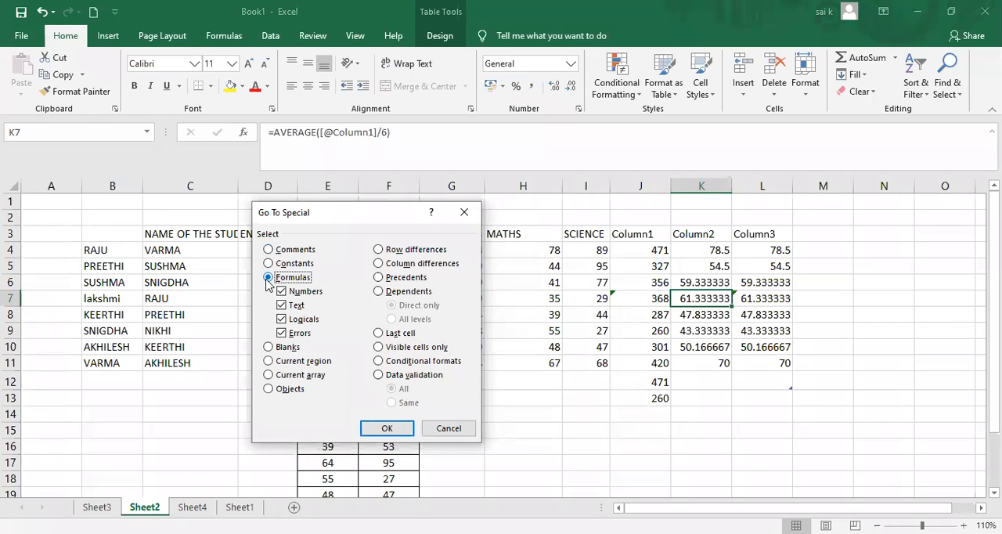
{"action": "left_click", "coordinate": [383, 431]}
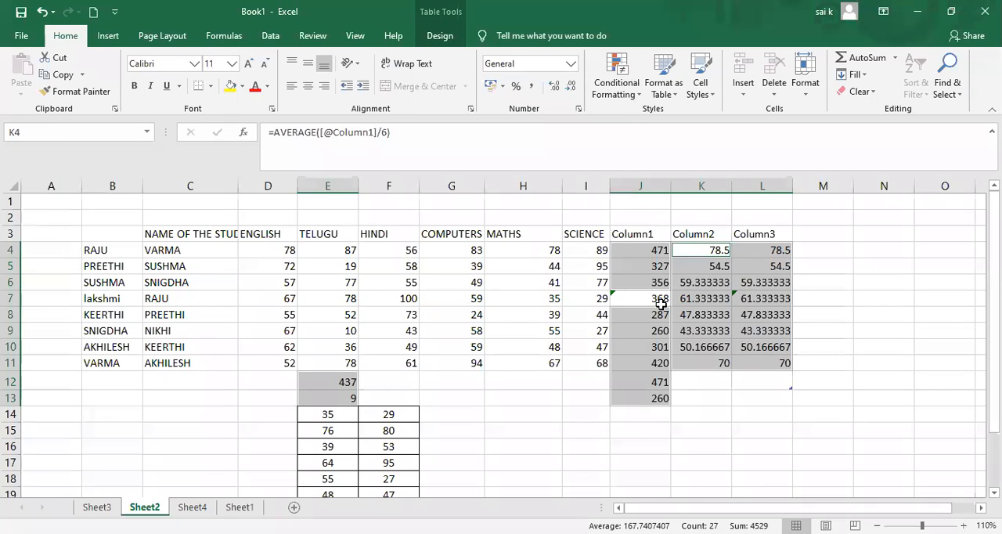
Display the Selection pane for the objects on Sheet2, and close it.
{"action": "left_click", "coordinate": [950, 86]}
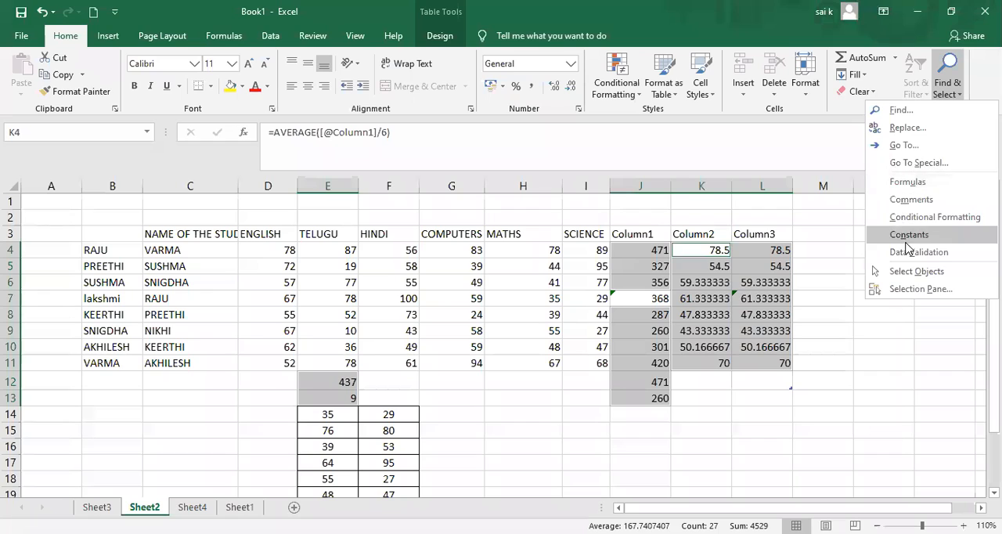
{"action": "key", "text": "Escape"}
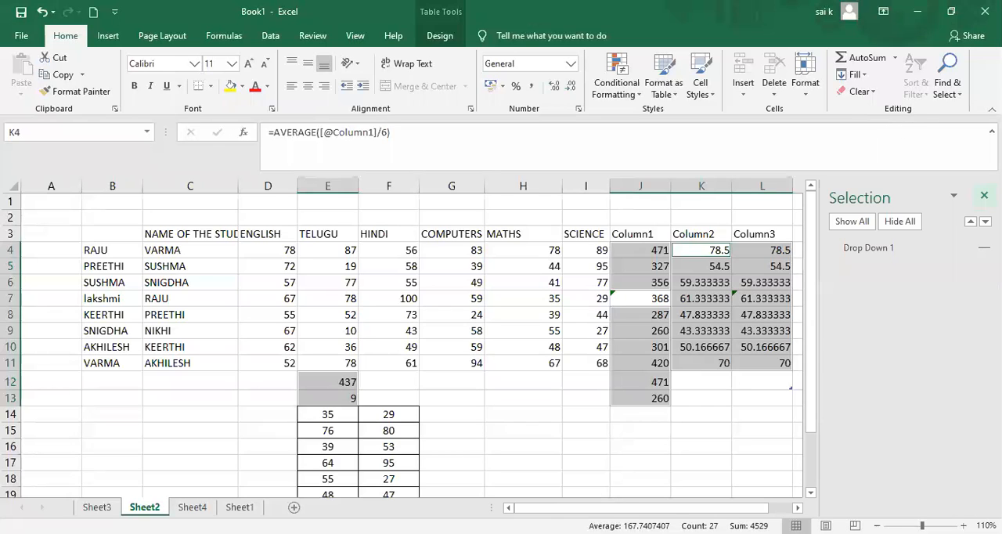
{"action": "left_click", "coordinate": [984, 196]}
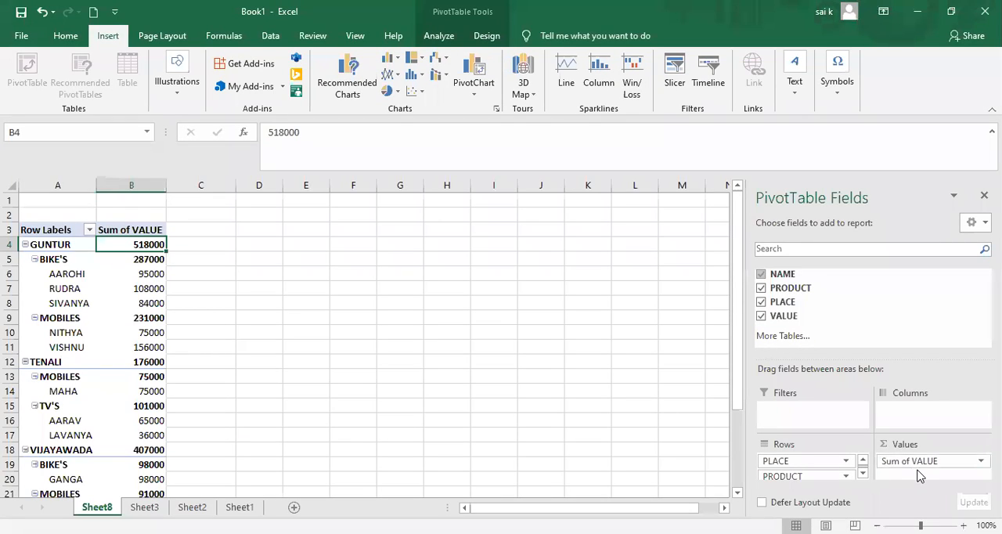
Hide the PivotTable Fields list by selecting cells outside the pivot table, and bring it back by selecting cell B9.
{"action": "left_click", "coordinate": [197, 234]}
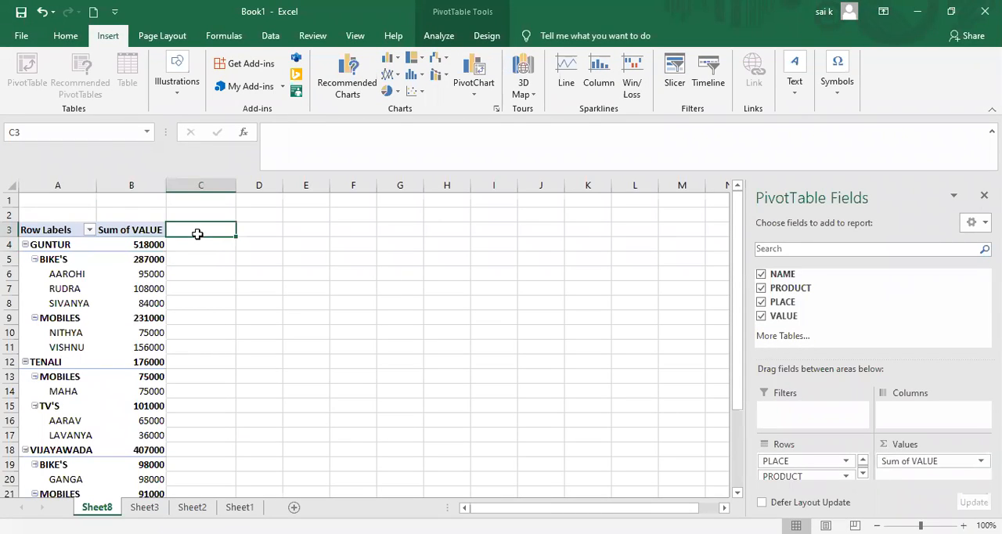
{"action": "left_click", "coordinate": [214, 337]}
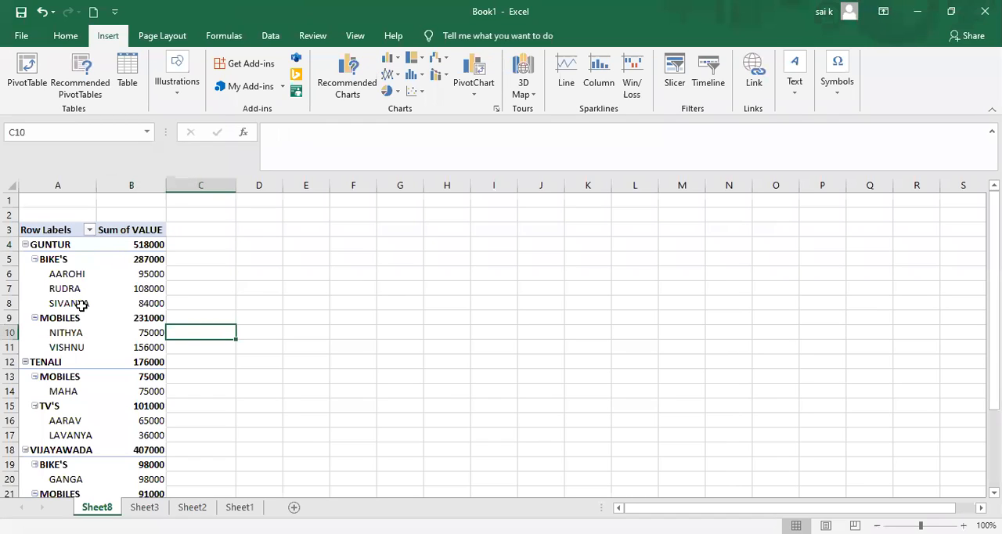
{"action": "left_click", "coordinate": [138, 321]}
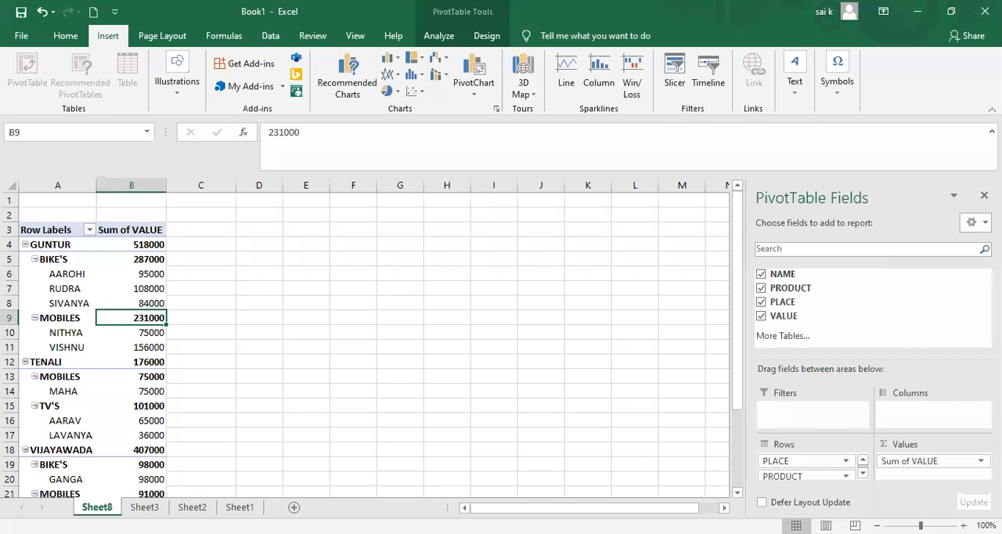
Enlarge Sheet8 to 120% and examine the pivot table's value sums by place, product and name.
{"action": "left_click", "coordinate": [963, 525]}
{"action": "left_click", "coordinate": [963, 525]}
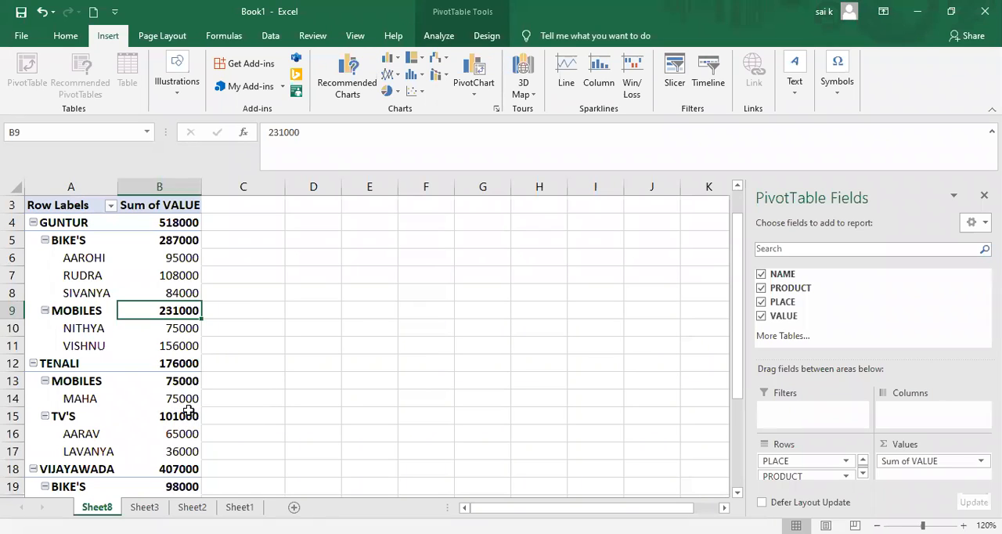
{"action": "mouse_move", "coordinate": [181, 401]}
{"action": "mouse_move", "coordinate": [180, 384]}
{"action": "mouse_move", "coordinate": [165, 432]}
{"action": "left_click_drag", "start_coordinate": [742, 384], "coordinate": [737, 443]}
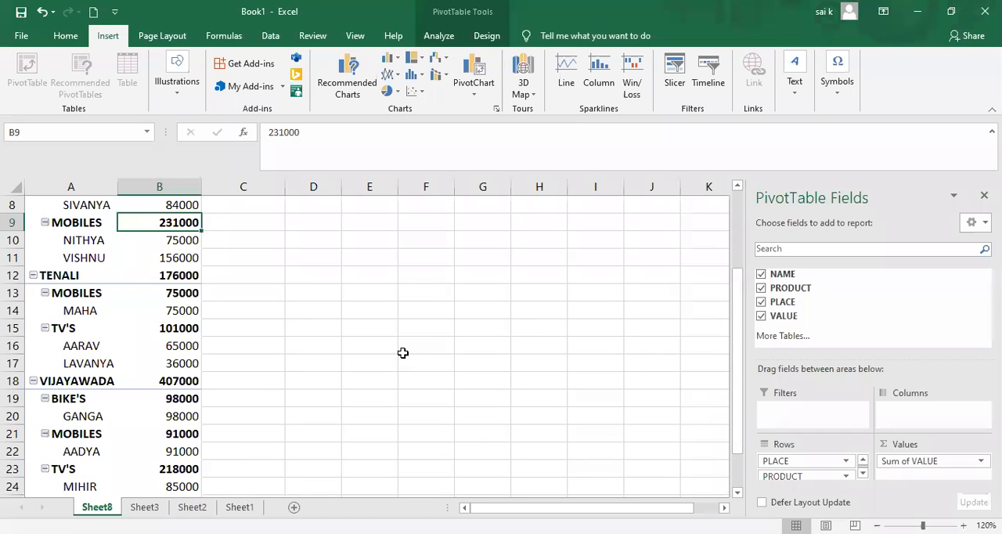
Review the source data on Sheet3, and return to Sheet8 to examine the pivot table down to its Grand Total row.
{"action": "left_click", "coordinate": [145, 507]}
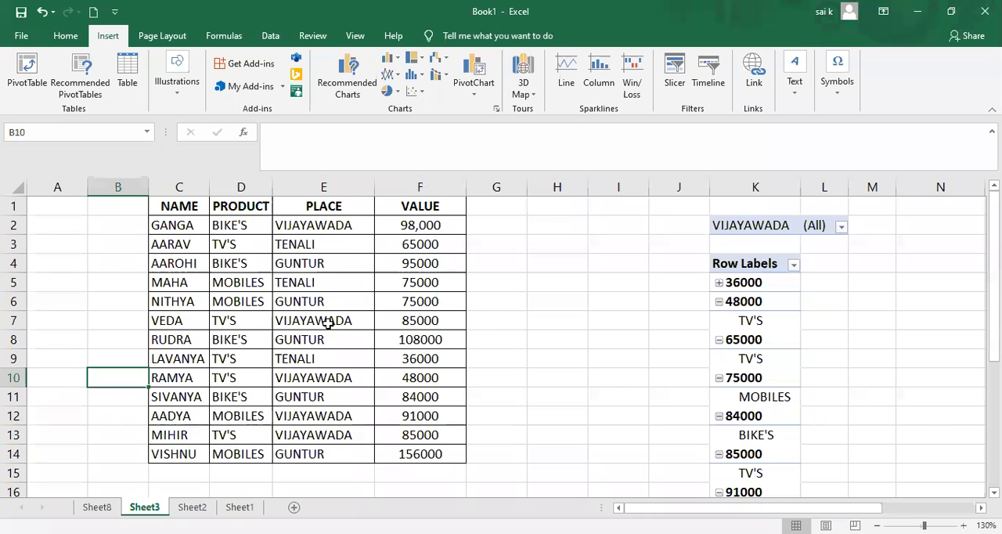
{"action": "left_click", "coordinate": [98, 508]}
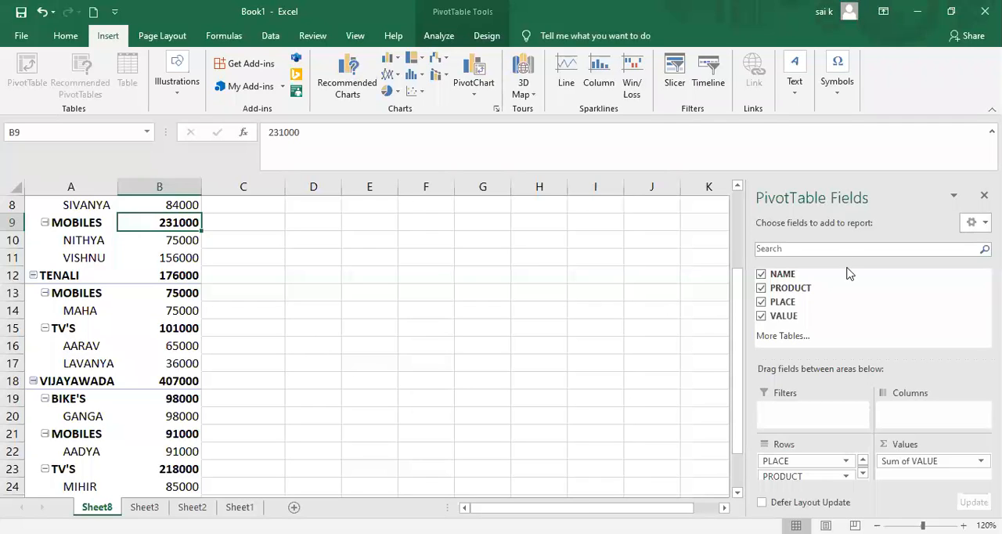
{"action": "left_click_drag", "start_coordinate": [739, 346], "coordinate": [736, 370]}
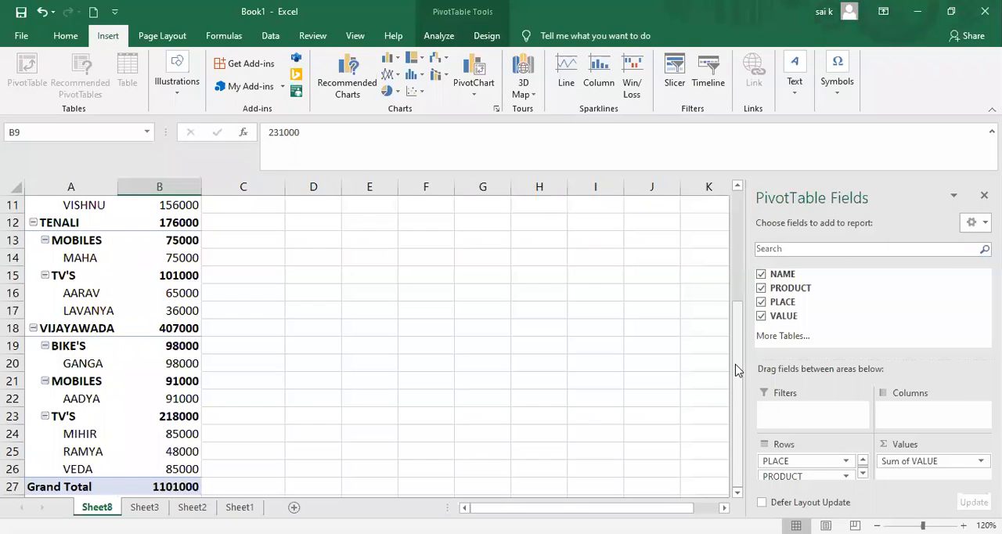
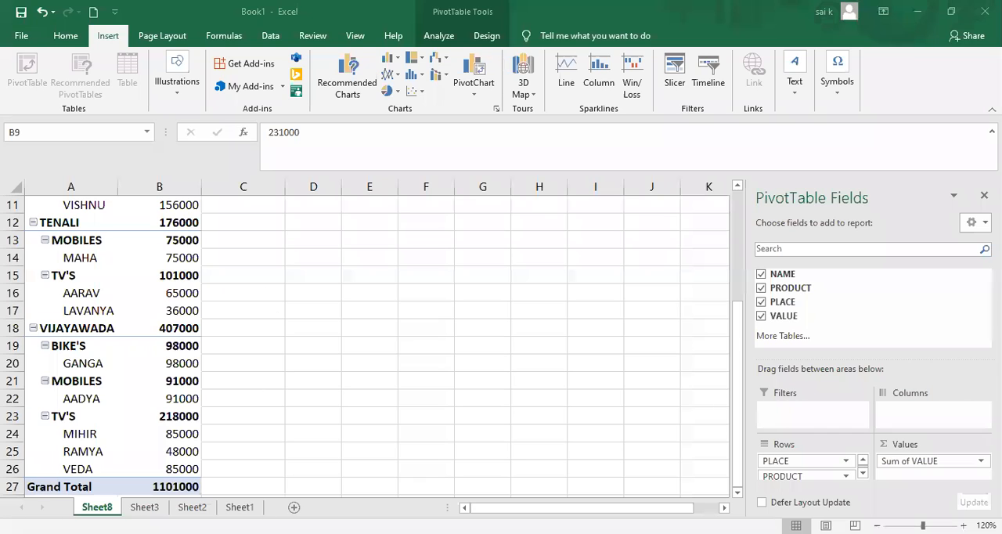
Compare the pivot table with the source data on Sheet3, and move the PLACE field from Rows to Columns on Sheet8.
{"action": "left_click", "coordinate": [144, 507]}
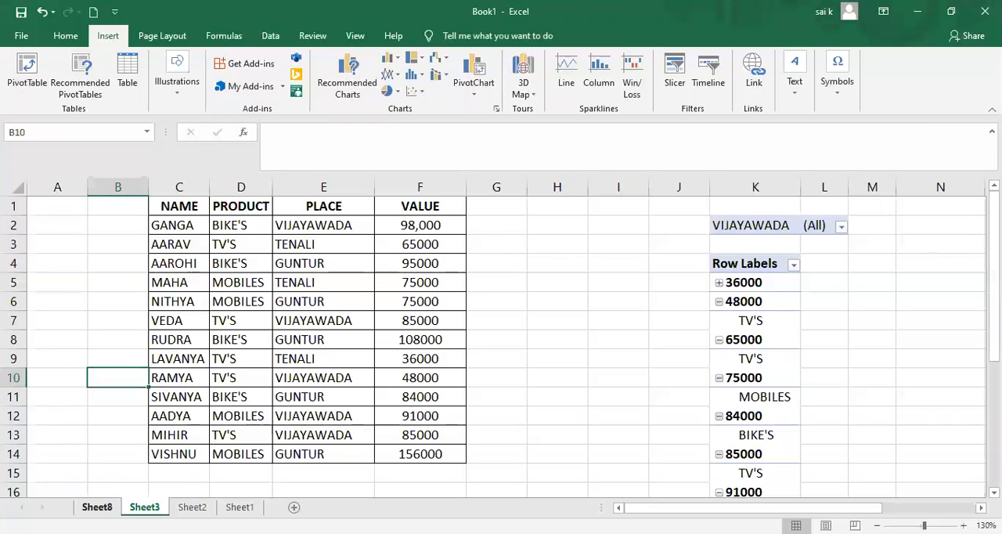
{"action": "left_click", "coordinate": [97, 507]}
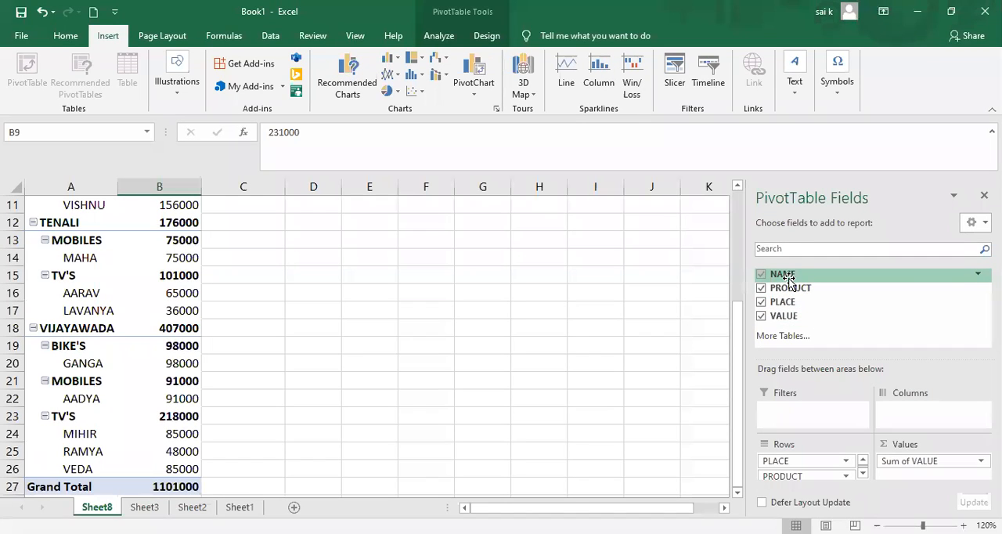
{"action": "left_click_drag", "start_coordinate": [789, 278], "coordinate": [795, 458]}
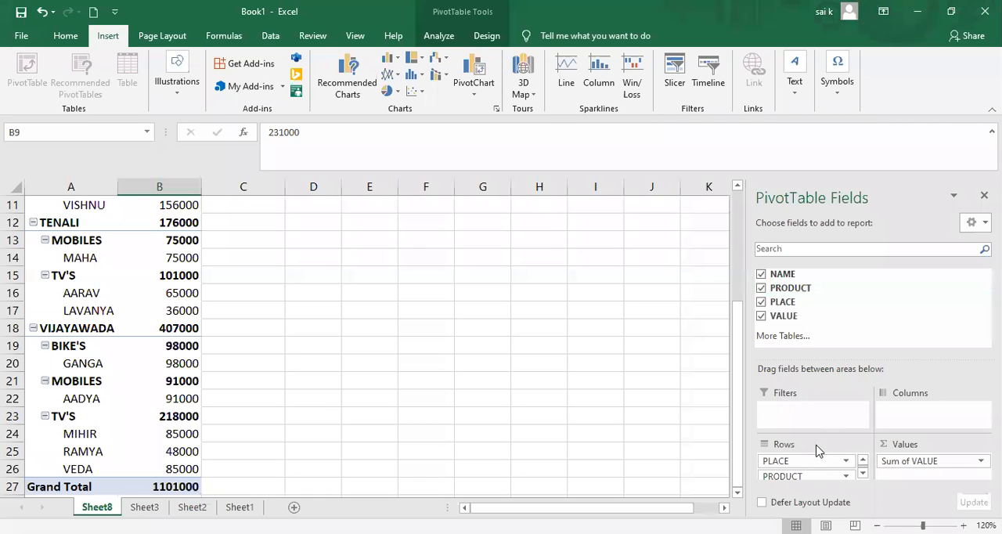
{"action": "left_click_drag", "start_coordinate": [811, 462], "coordinate": [893, 404]}
{"action": "left_click_drag", "start_coordinate": [835, 464], "coordinate": [922, 409]}
{"action": "left_click", "coordinate": [922, 410]}
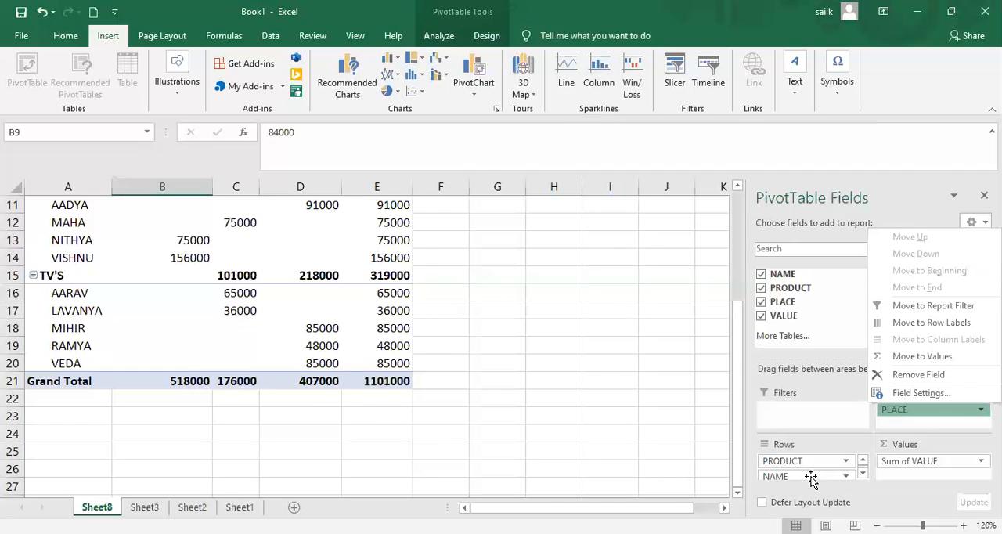
{"action": "left_click", "coordinate": [811, 478]}
{"action": "left_click", "coordinate": [965, 409]}
Examine the rearranged pivot table's values by product and name under each place column, from Grand Total up to the headers.
{"action": "left_click", "coordinate": [423, 297]}
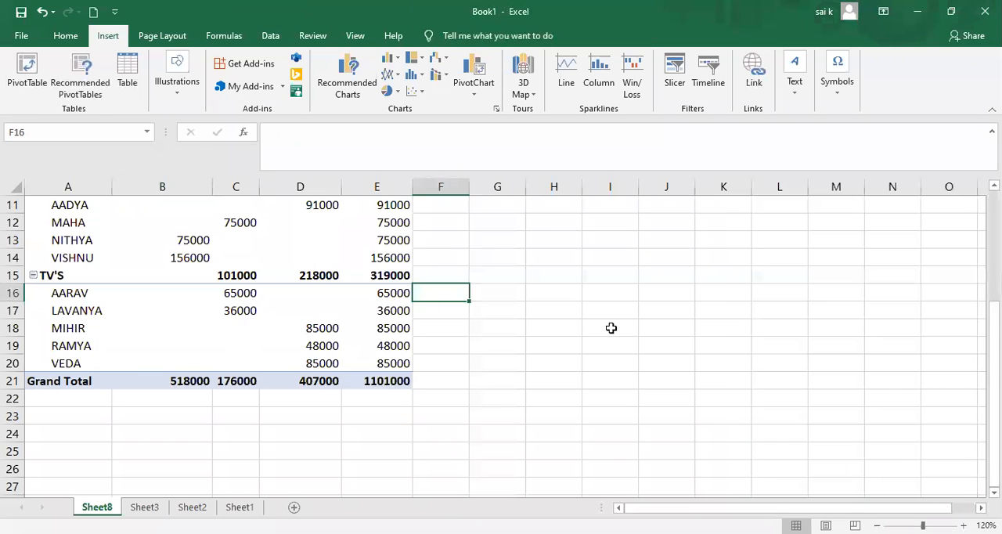
{"action": "left_click", "coordinate": [355, 435]}
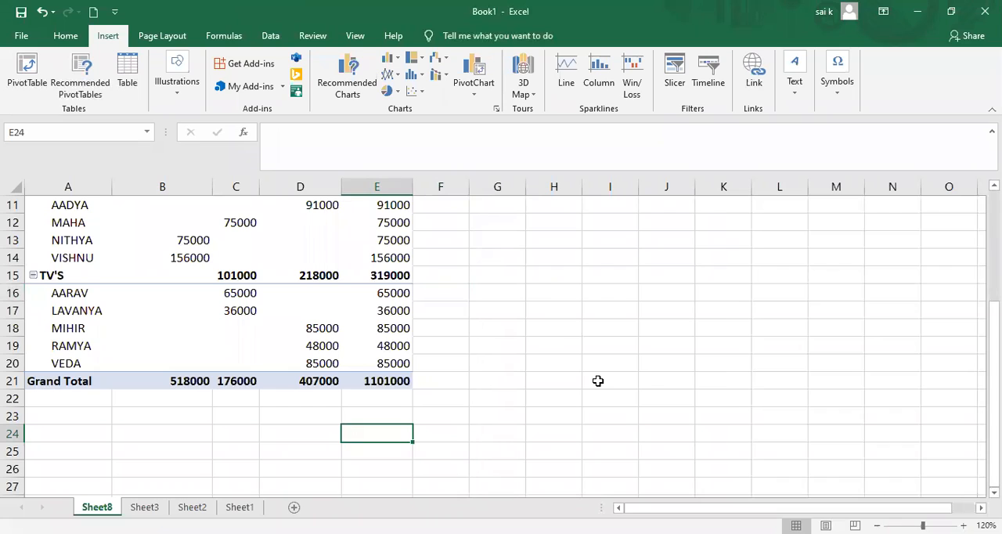
{"action": "left_click", "coordinate": [328, 310]}
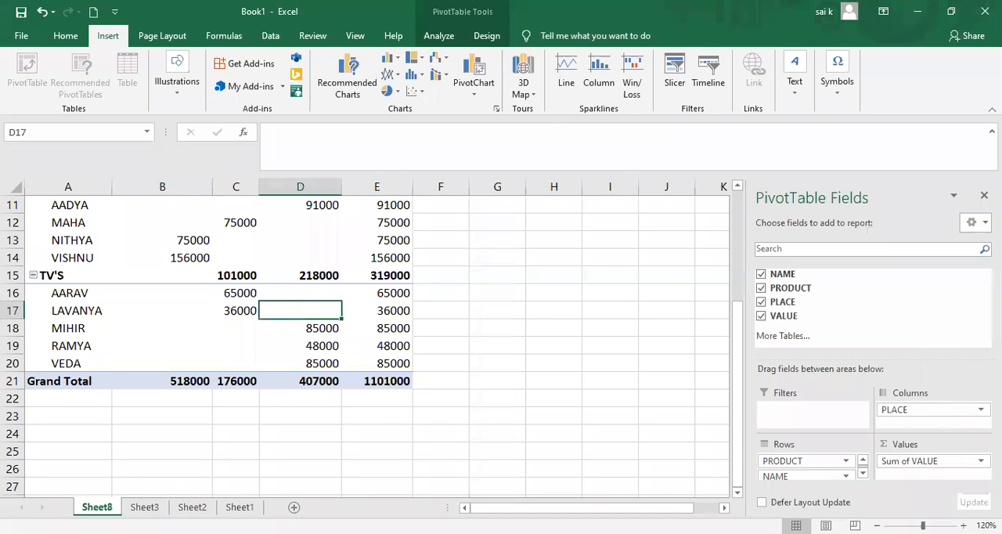
{"action": "scroll", "coordinate": [736, 251], "scroll_direction": "up", "scroll_amount": 4}
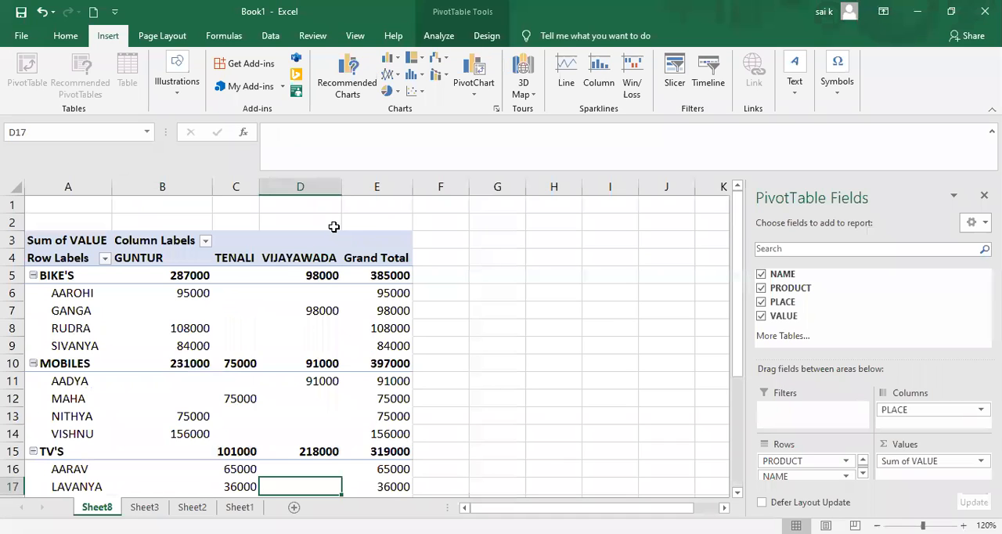
{"action": "left_click", "coordinate": [609, 326]}
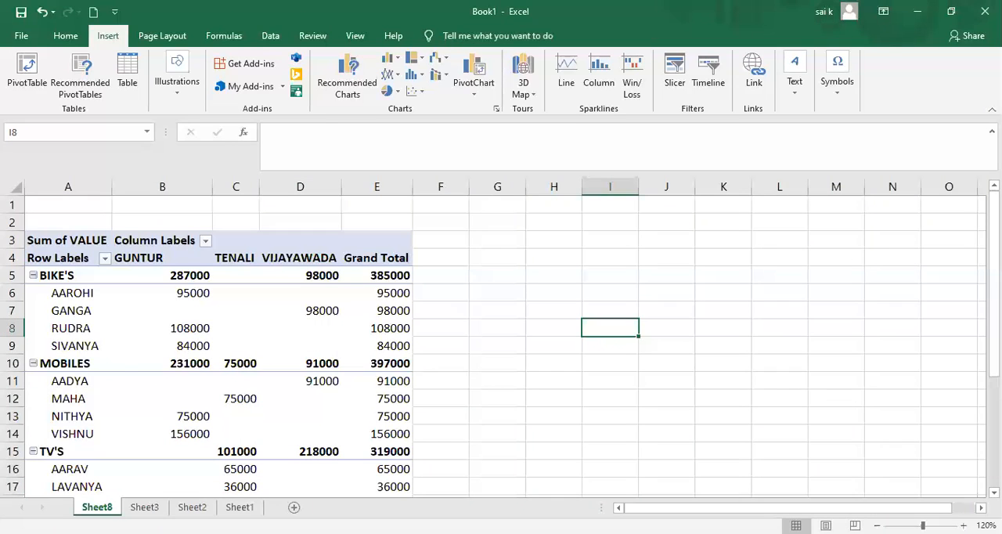
Delete the pivot table worksheet Sheet8 permanently.
{"action": "right_click", "coordinate": [97, 506]}
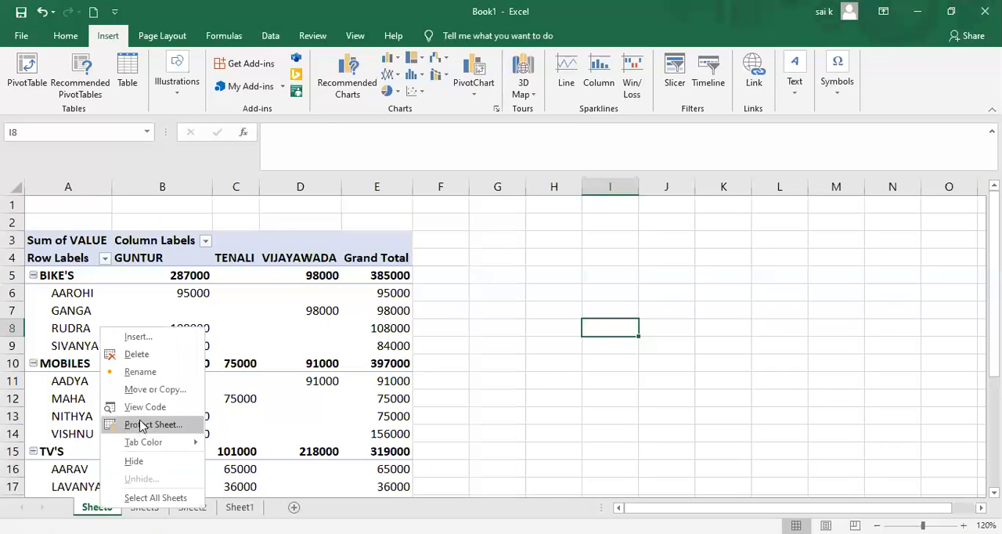
{"action": "left_click", "coordinate": [138, 356]}
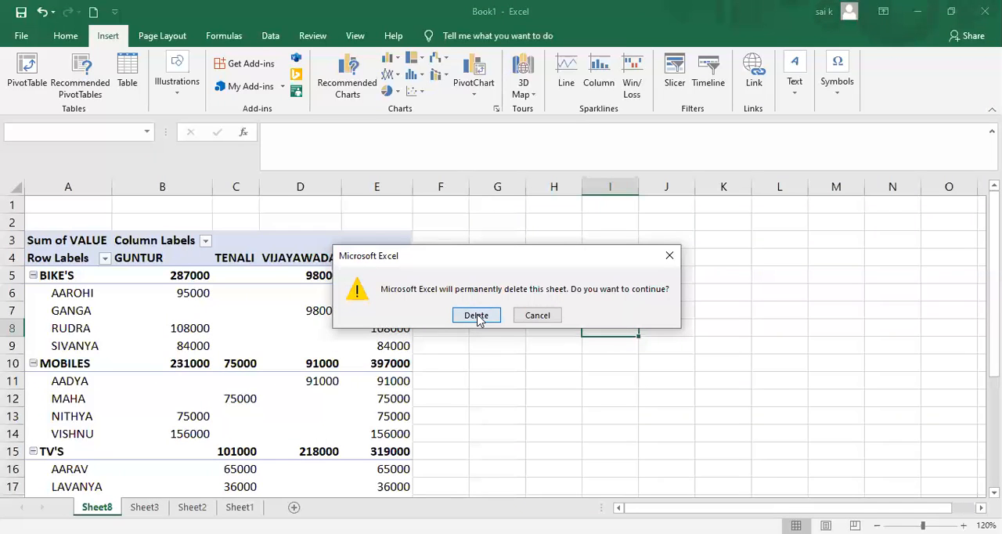
{"action": "key", "text": "Return"}
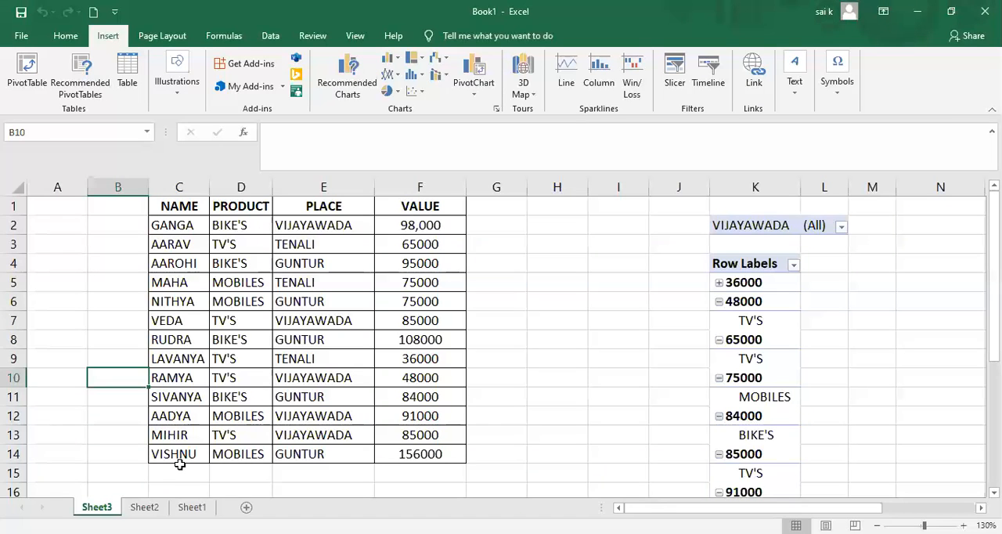
Switch to Sheet2 and select the data rows of the student marks table, C4:L11.
{"action": "left_click", "coordinate": [144, 508]}
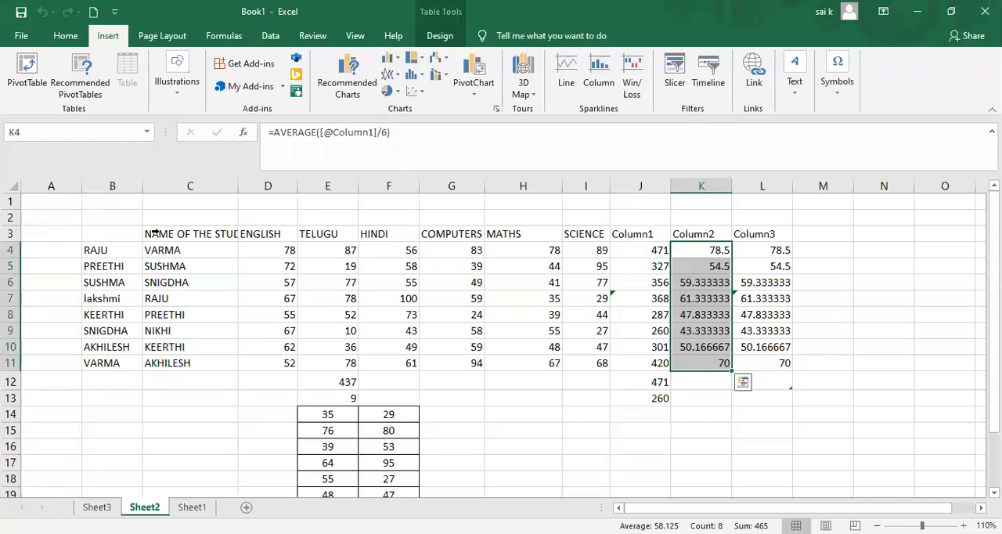
{"action": "left_click", "coordinate": [148, 233]}
{"action": "left_click_drag", "start_coordinate": [202, 264], "coordinate": [275, 365]}
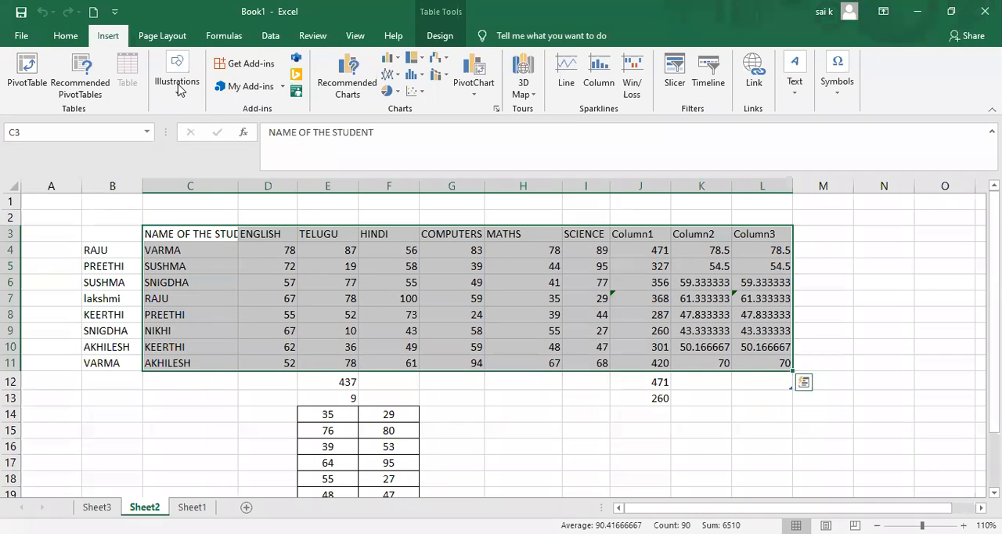
{"action": "left_click", "coordinate": [182, 315]}
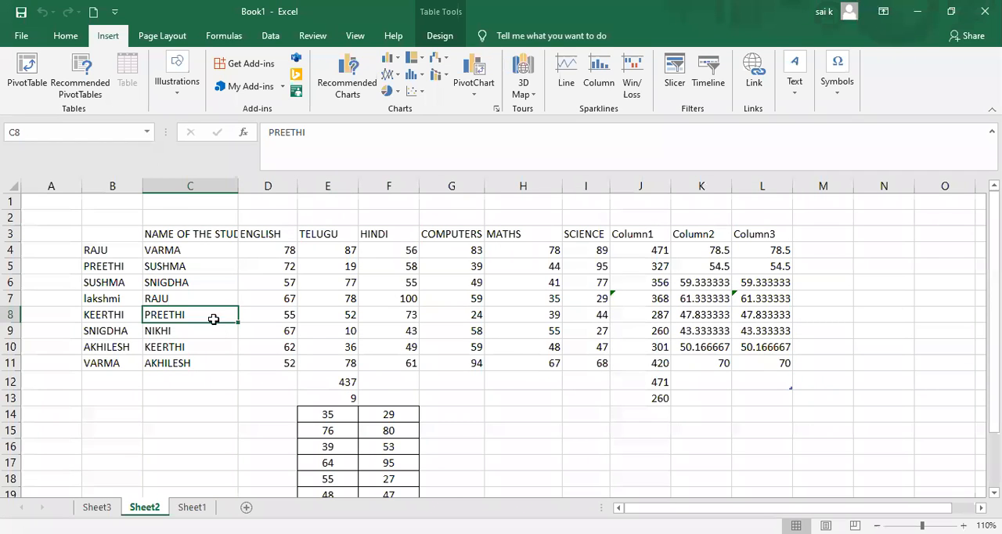
{"action": "left_click", "coordinate": [177, 236]}
{"action": "double_click", "coordinate": [178, 241]}
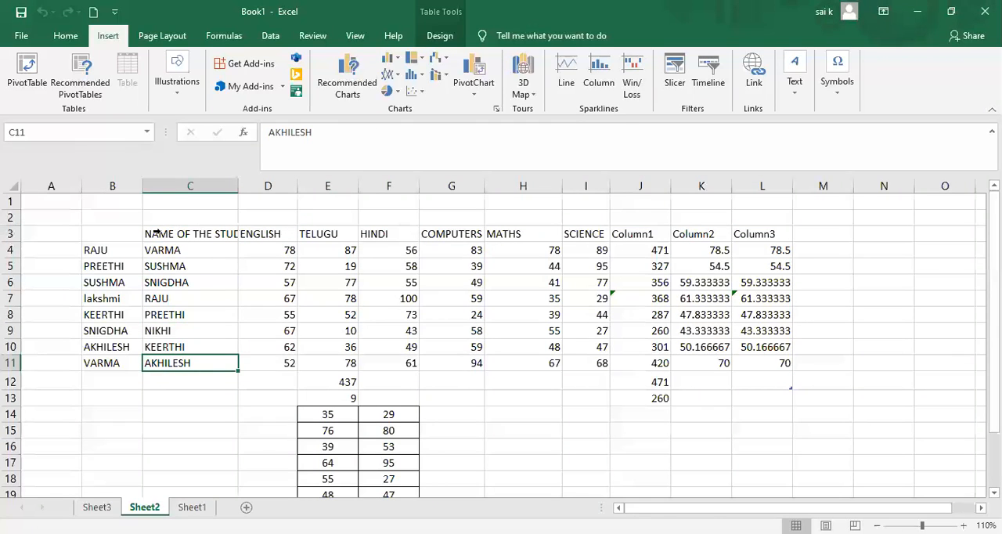
{"action": "left_click", "coordinate": [147, 228]}
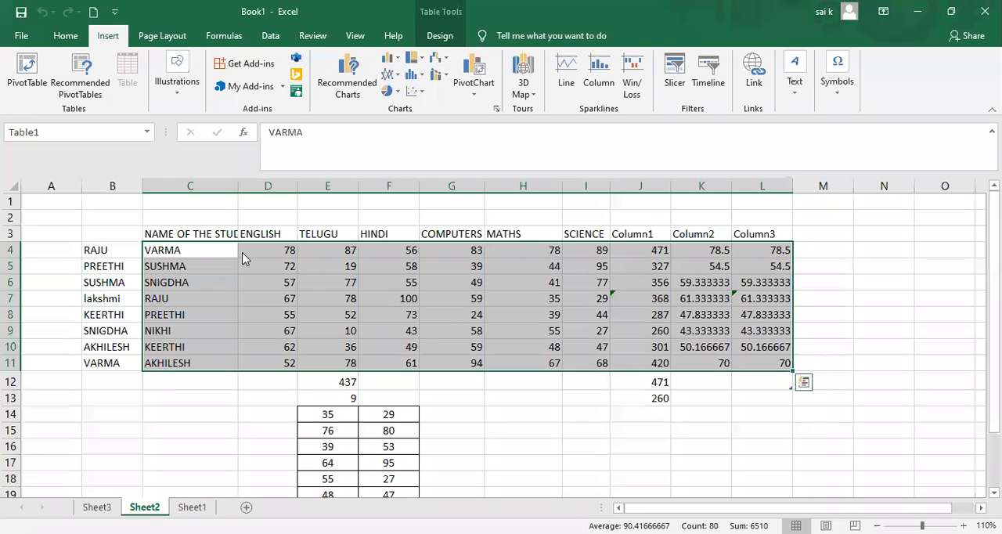
{"action": "left_click", "coordinate": [66, 35]}
{"action": "left_click", "coordinate": [101, 41]}
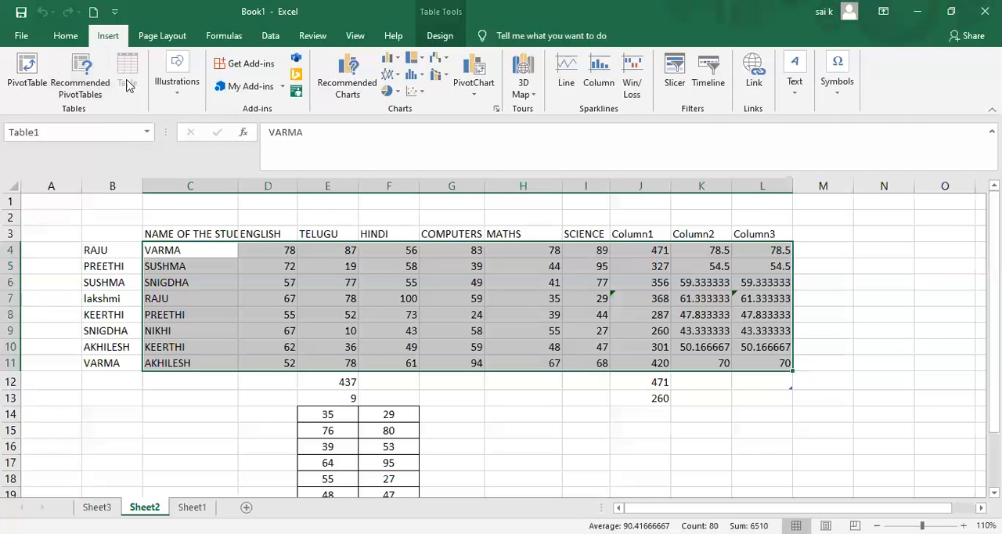
{"action": "left_click", "coordinate": [209, 264]}
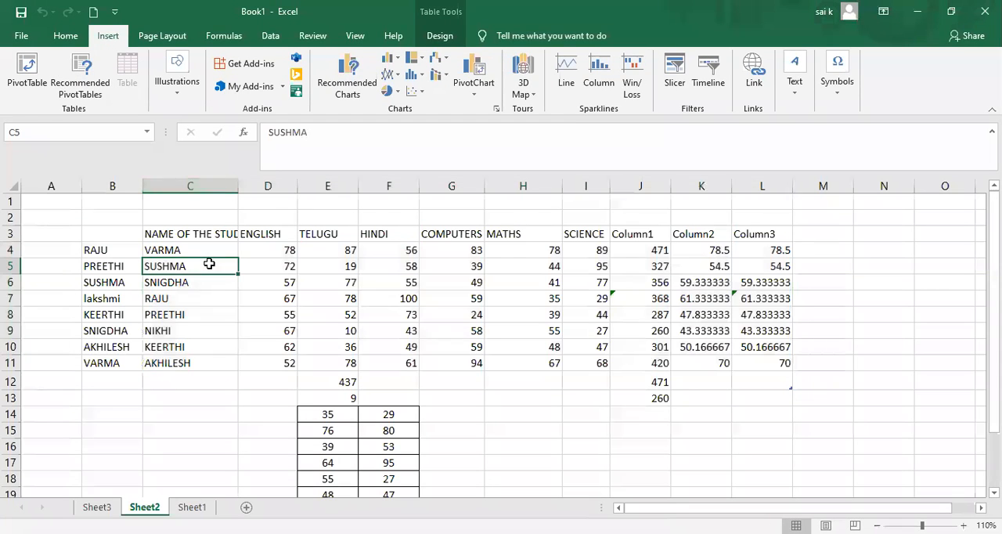
{"action": "left_click_drag", "start_coordinate": [153, 186], "coordinate": [143, 199]}
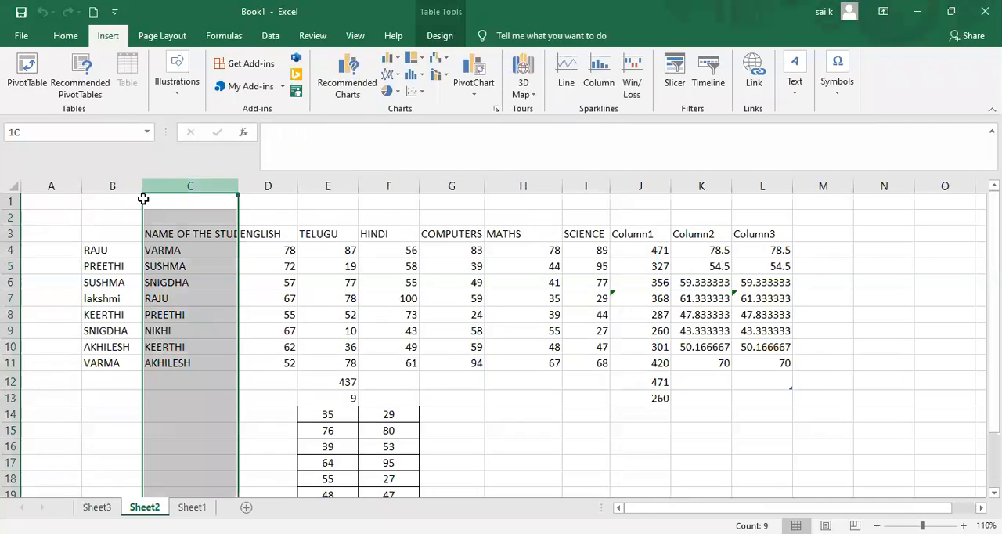
{"action": "left_click", "coordinate": [126, 219]}
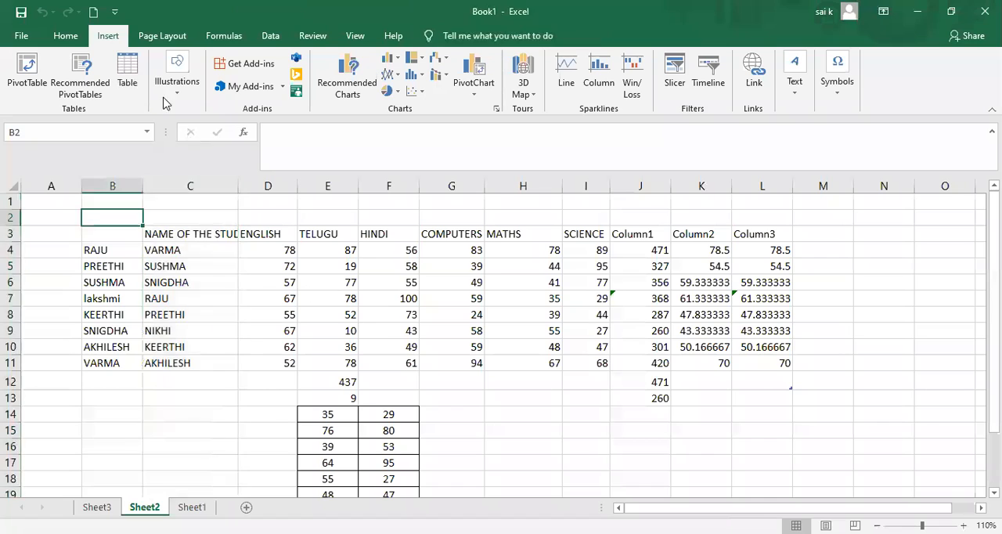
{"action": "left_click", "coordinate": [128, 72]}
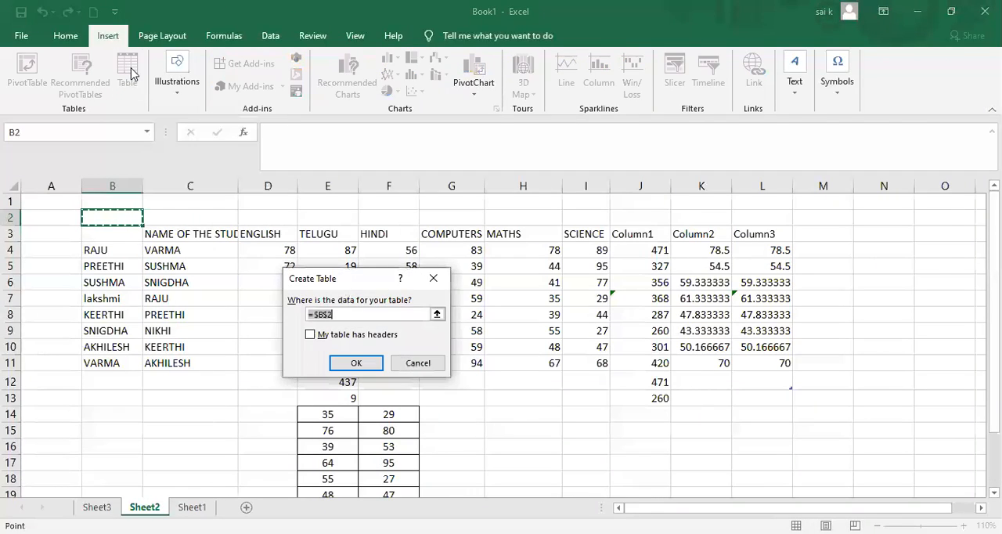
{"action": "left_click", "coordinate": [266, 347]}
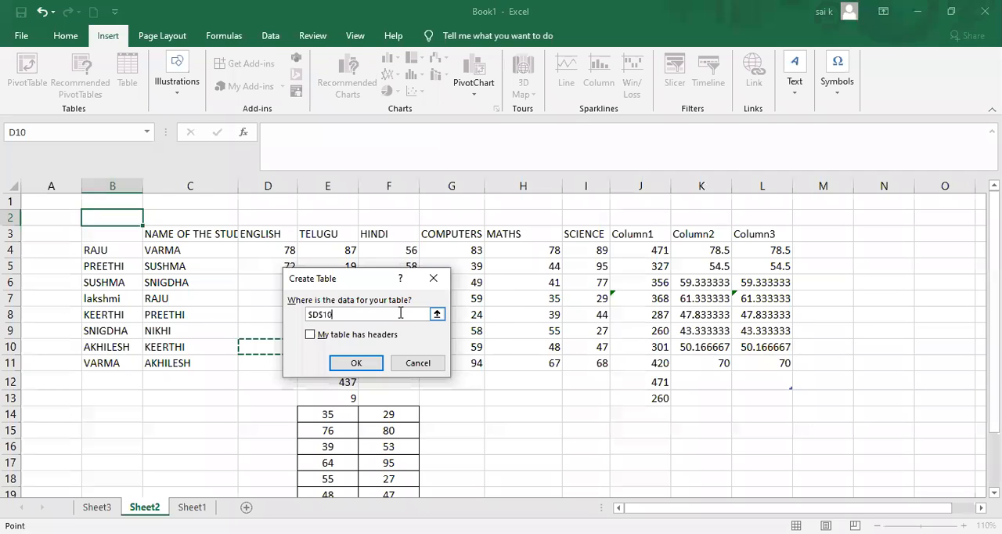
{"action": "key", "text": "Escape"}
Select the student marks table together with its header row, C3:L11, and clear the selection.
{"action": "left_click_drag", "start_coordinate": [149, 233], "coordinate": [289, 365]}
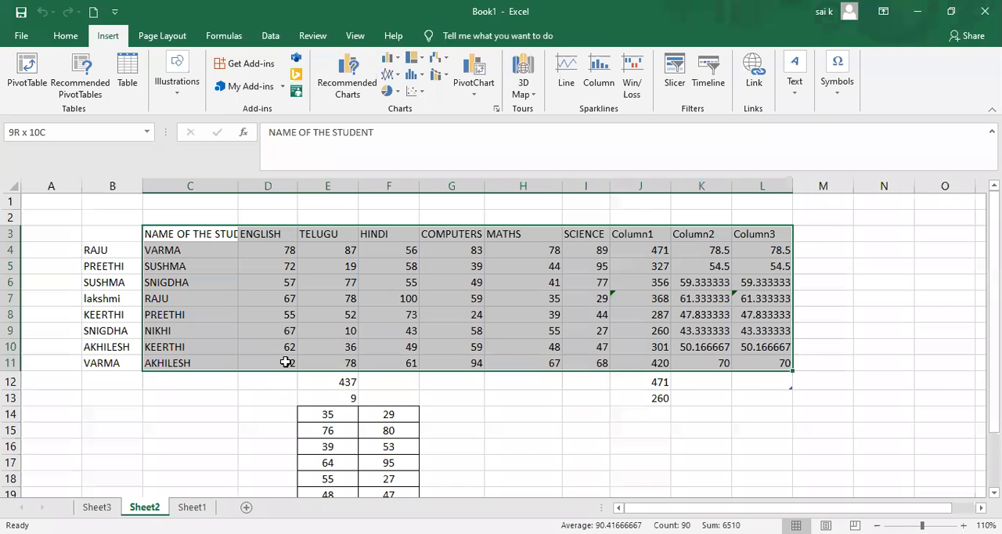
{"action": "key", "text": "ctrl+t"}
{"action": "key", "text": "Return"}
{"action": "left_click", "coordinate": [218, 298]}
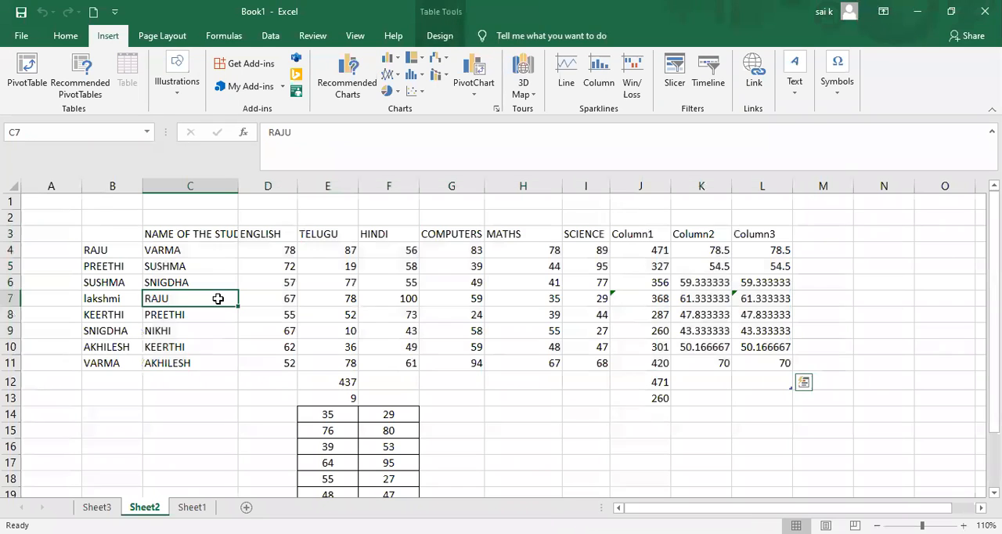
Try to create a table from range C3:L11 of the student marks without the headers option.
{"action": "left_click_drag", "start_coordinate": [173, 224], "coordinate": [84, 45]}
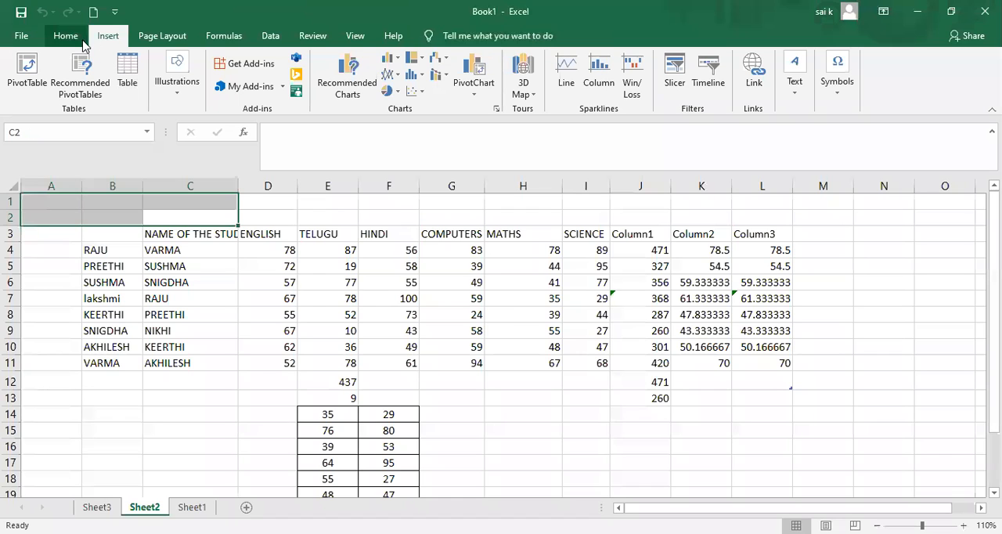
{"action": "left_click", "coordinate": [128, 74]}
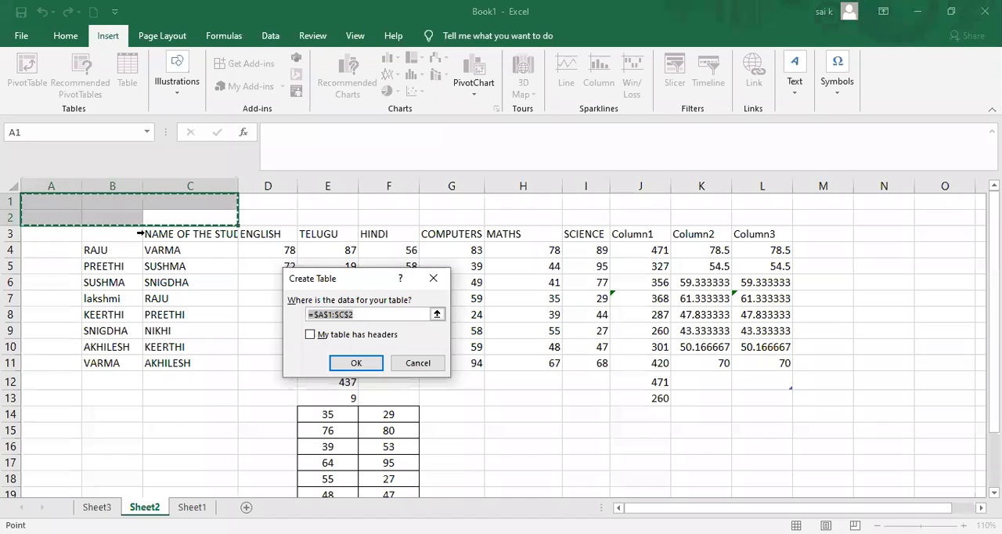
{"action": "left_click_drag", "start_coordinate": [144, 233], "coordinate": [147, 233]}
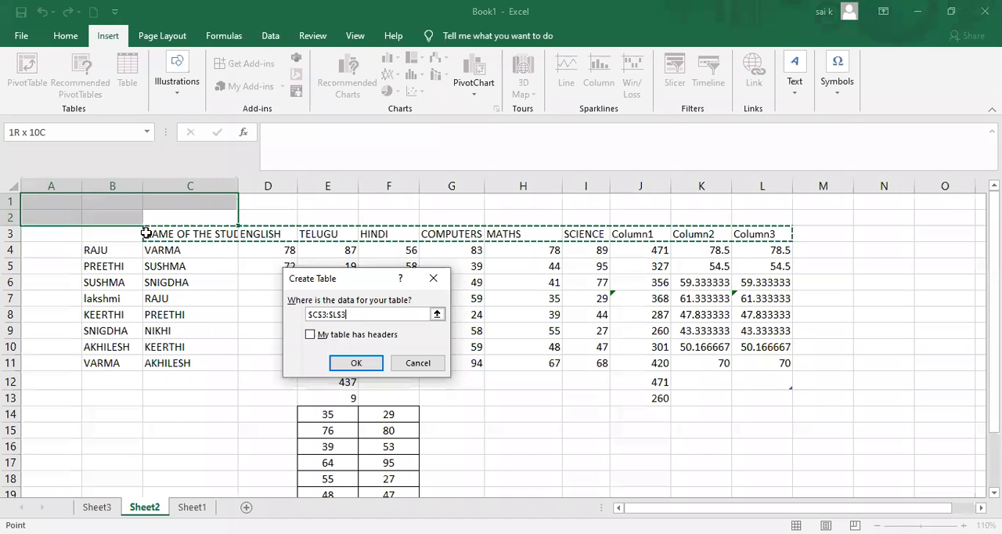
{"action": "left_click_drag", "start_coordinate": [146, 234], "coordinate": [775, 363]}
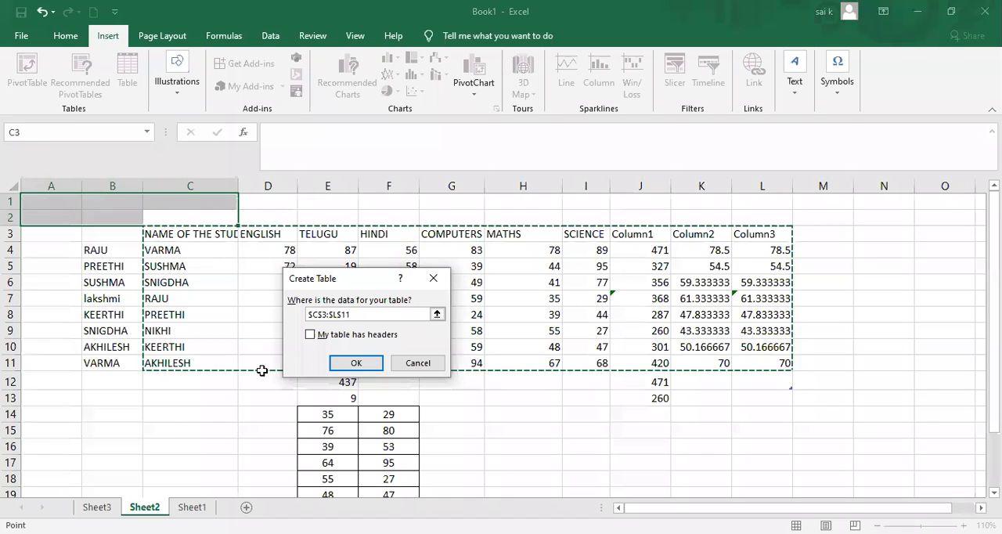
{"action": "left_click", "coordinate": [354, 364]}
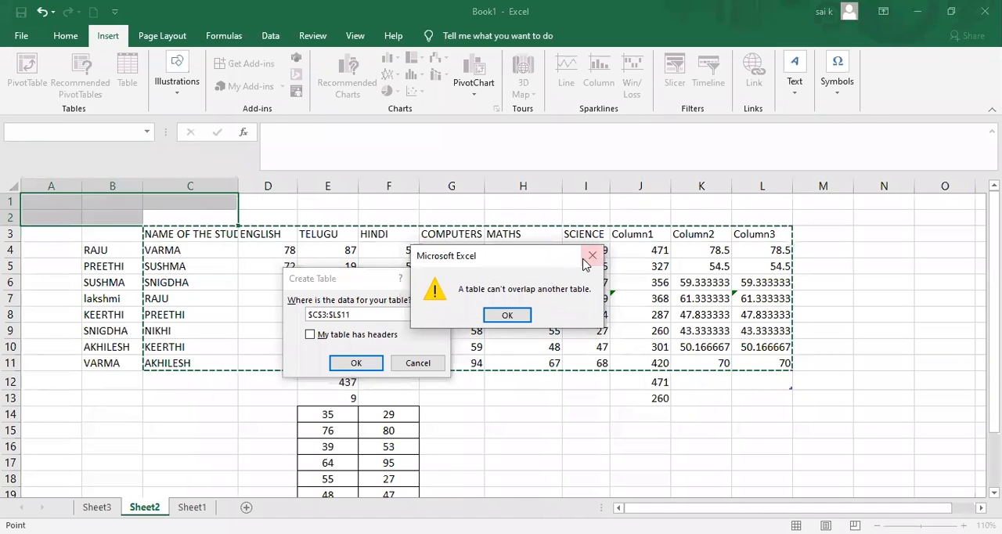
{"action": "left_click", "coordinate": [592, 257]}
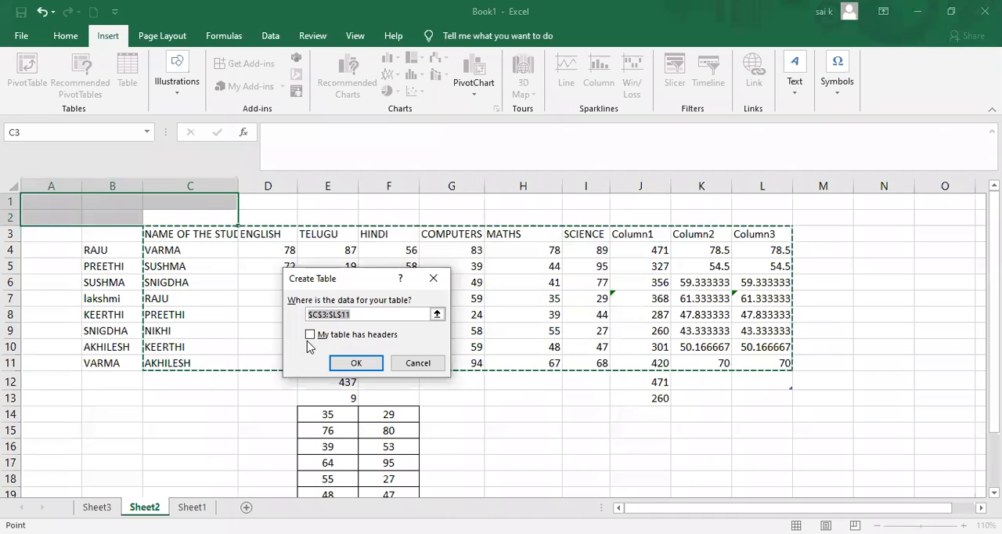
Try to create the table from C3:L11 with its first row as headers, and close the Create Table dialog.
{"action": "left_click", "coordinate": [310, 335]}
{"action": "left_click", "coordinate": [352, 364]}
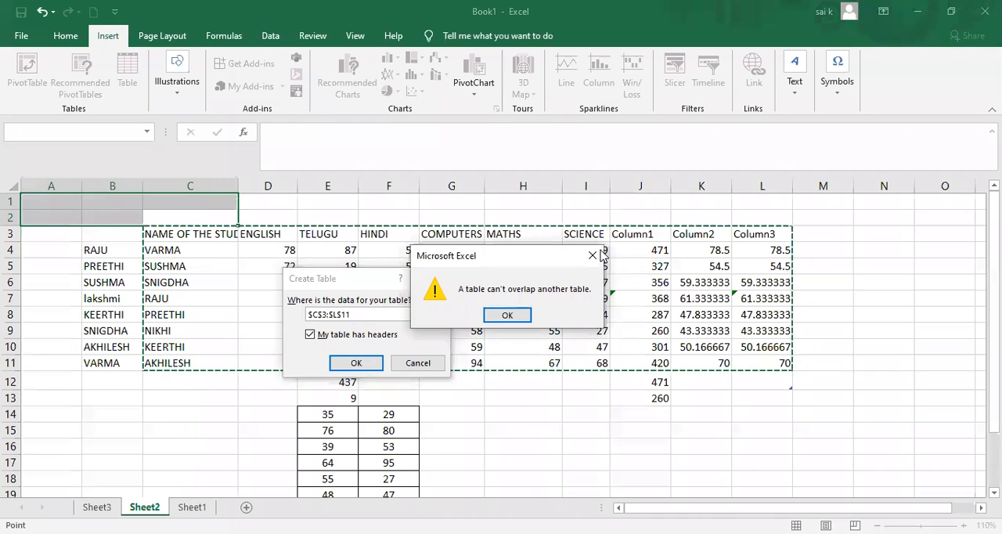
{"action": "left_click", "coordinate": [593, 256]}
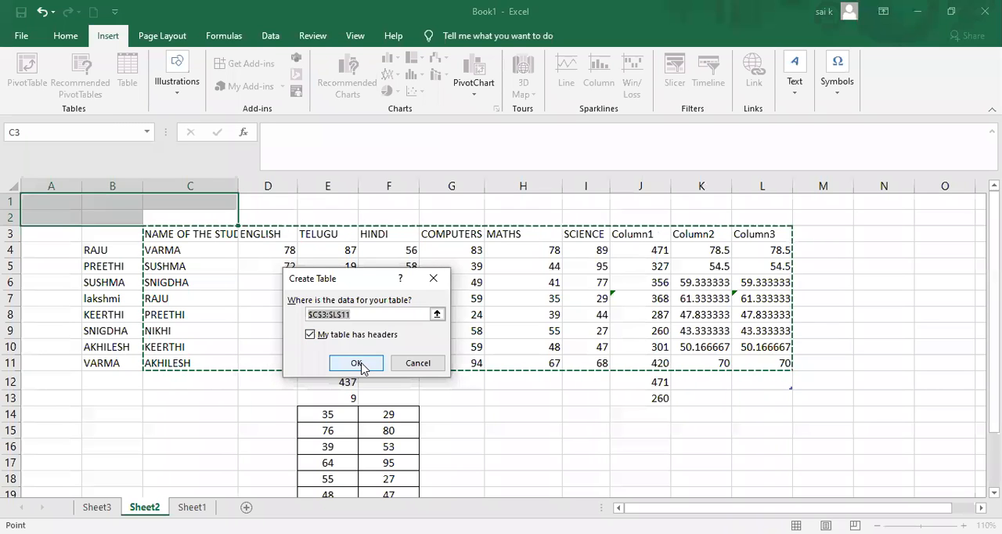
{"action": "left_click", "coordinate": [310, 335]}
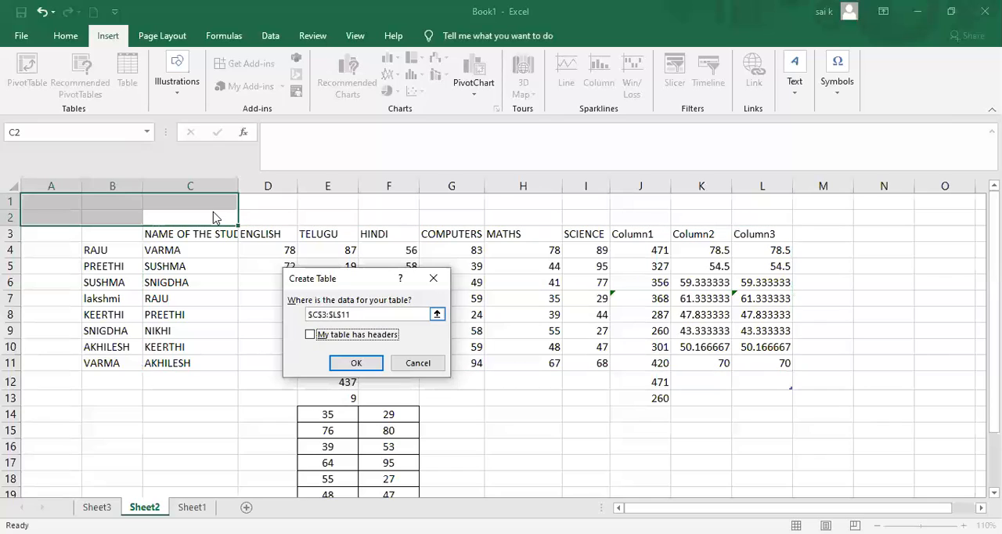
{"action": "left_click", "coordinate": [433, 278]}
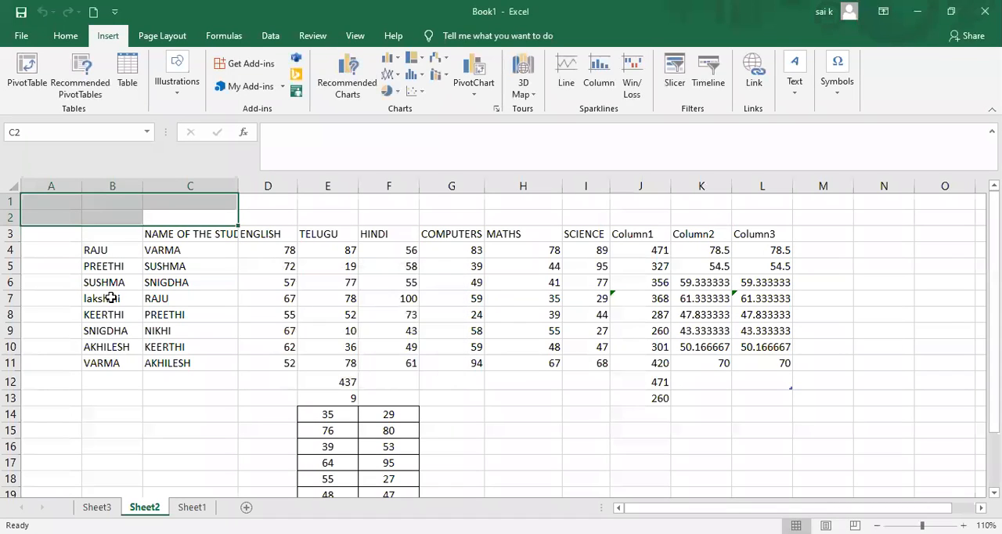
Try to create a table from range B4:C11 without headers, and close the Create Table dialog.
{"action": "left_click", "coordinate": [127, 72]}
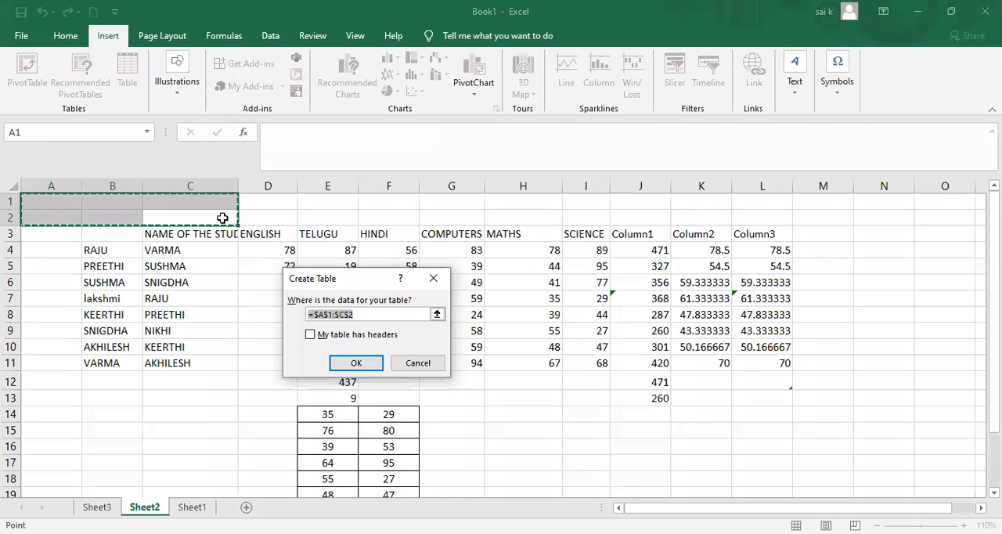
{"action": "key", "text": "BackSpace"}
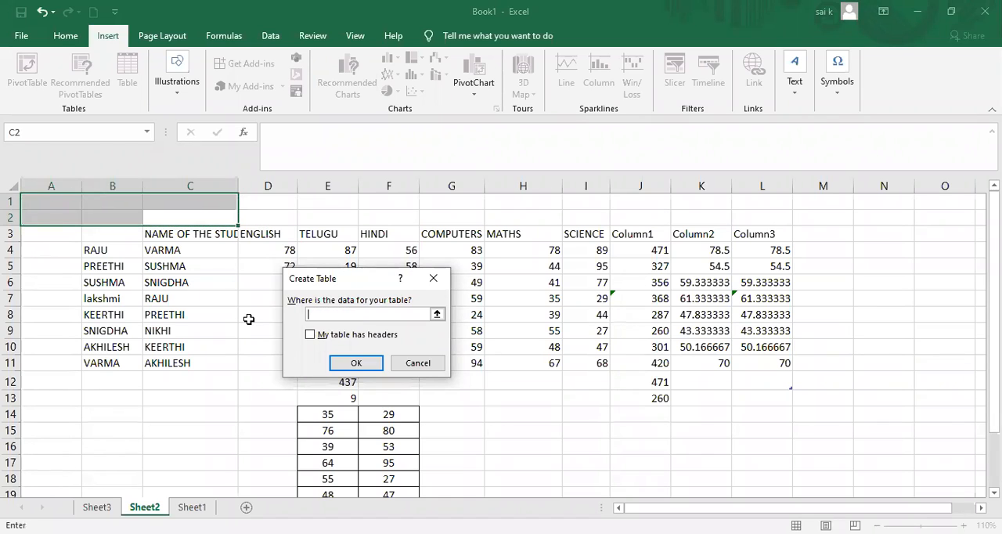
{"action": "left_click", "coordinate": [95, 249]}
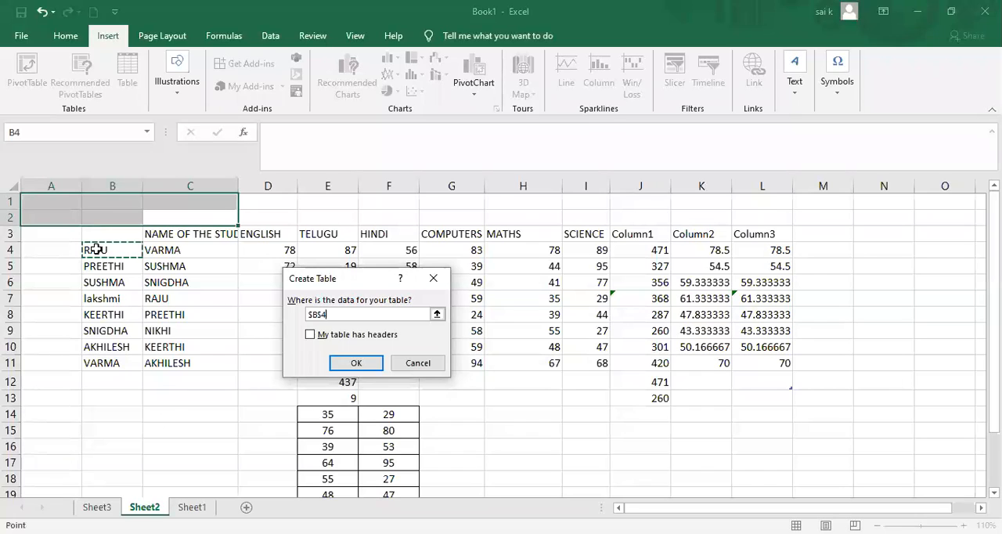
{"action": "left_click_drag", "start_coordinate": [95, 249], "coordinate": [161, 361]}
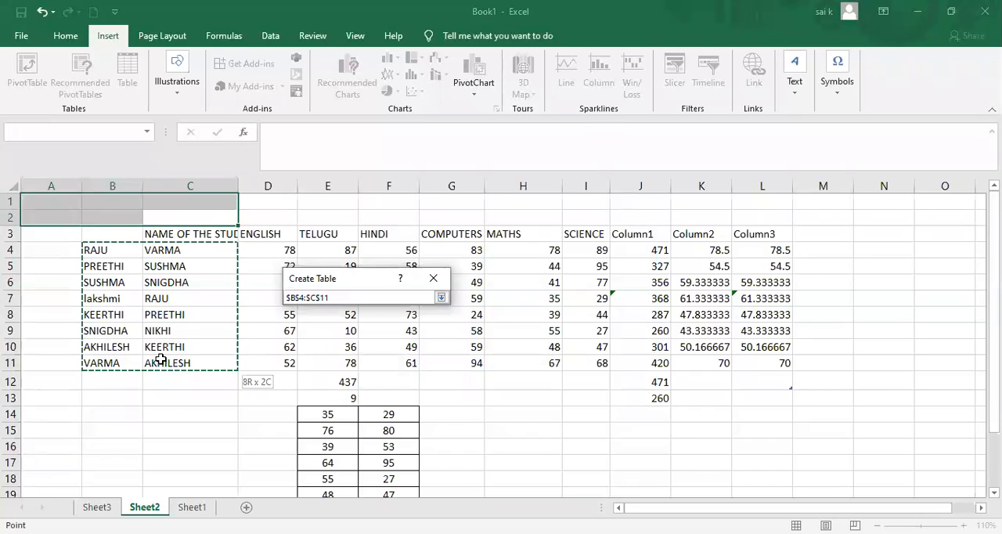
{"action": "left_click", "coordinate": [354, 363]}
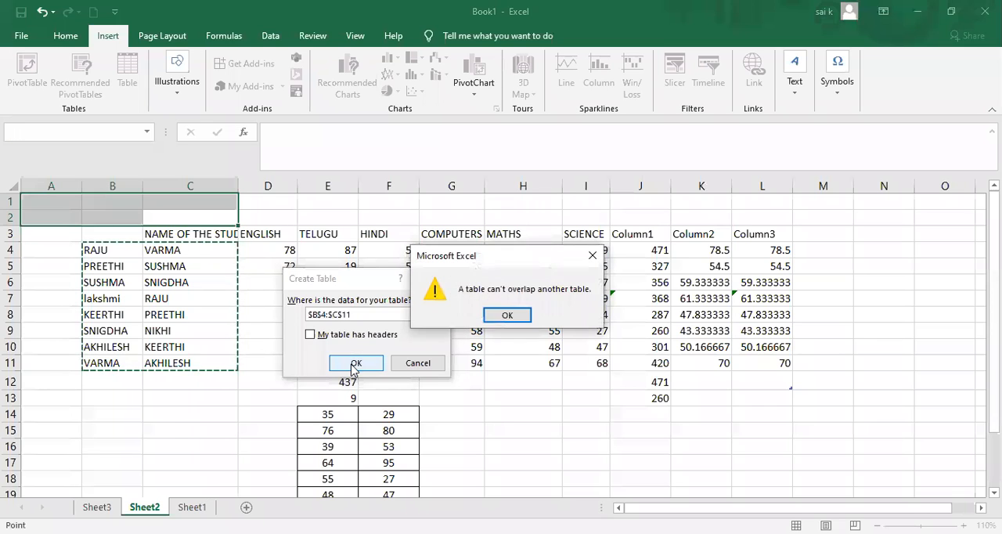
{"action": "left_click", "coordinate": [583, 264]}
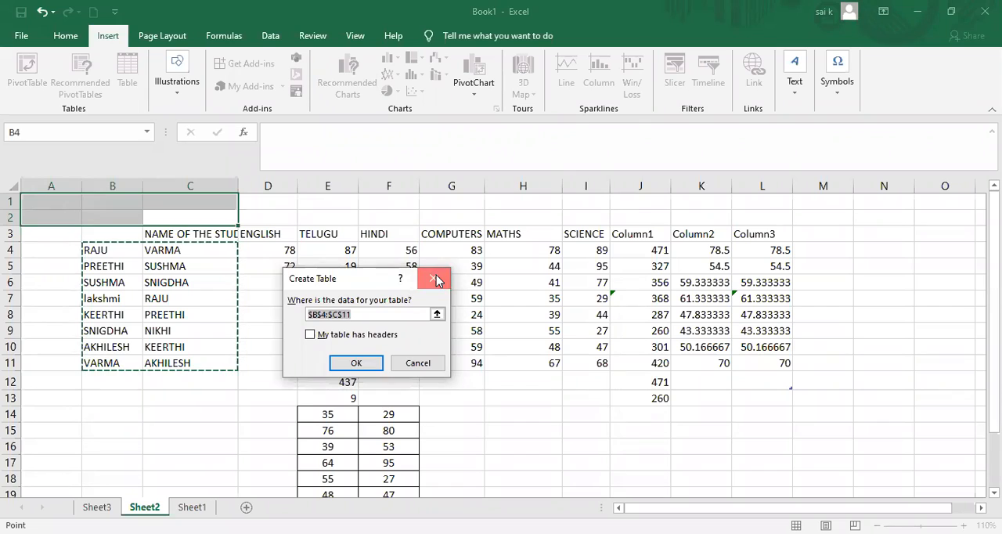
{"action": "key", "text": "Escape"}
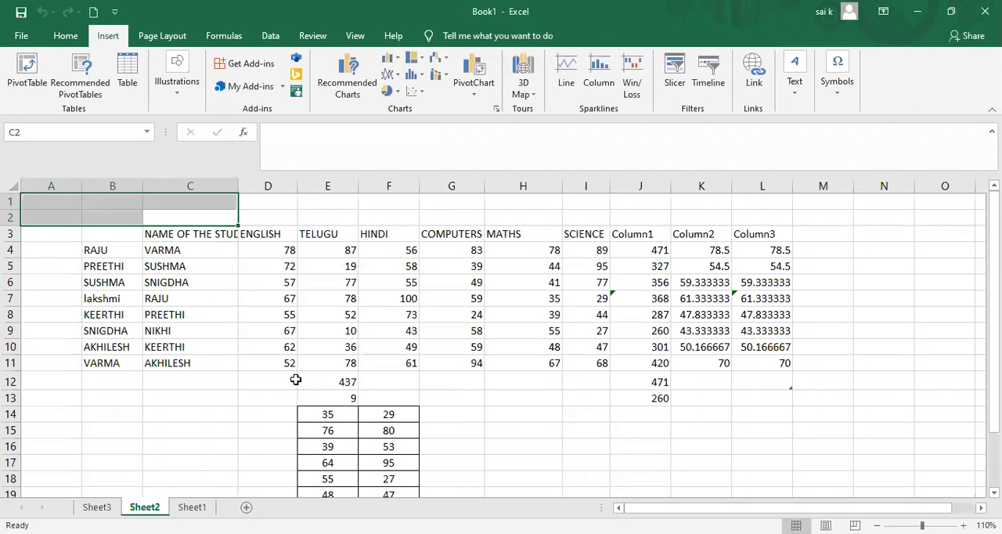
{"action": "left_click", "coordinate": [337, 325]}
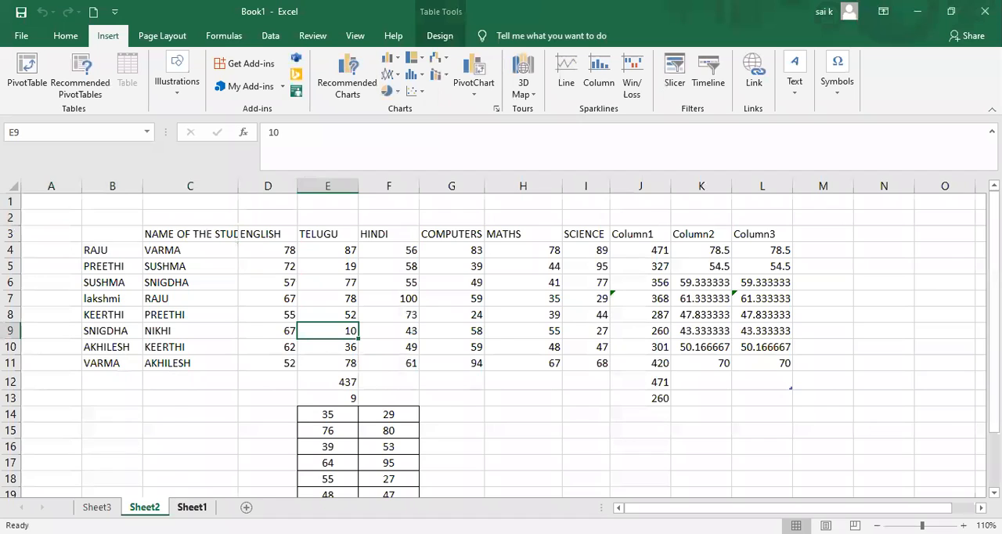
Switch to Sheet3 and remove all borders from the sales data in C1:F14.
{"action": "left_click", "coordinate": [192, 507]}
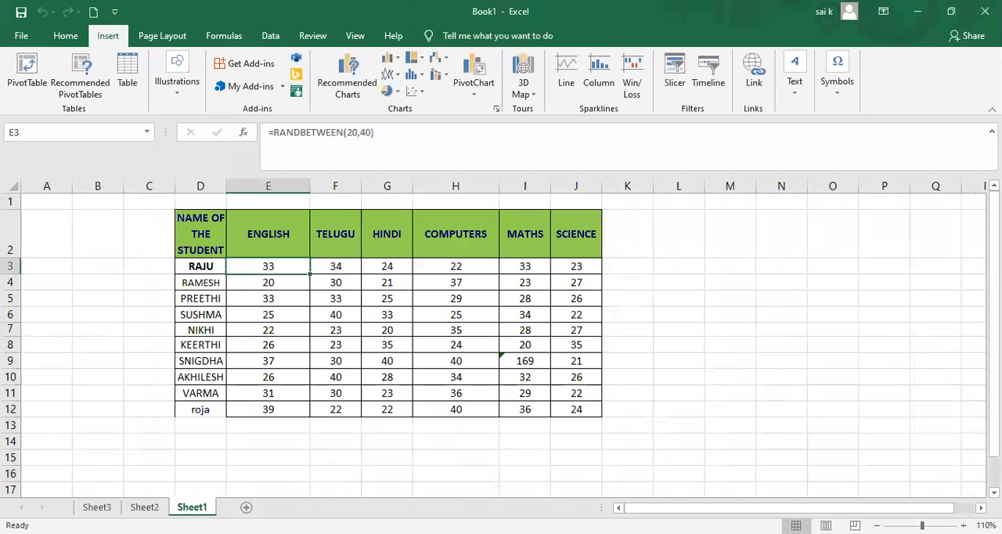
{"action": "left_click", "coordinate": [97, 506]}
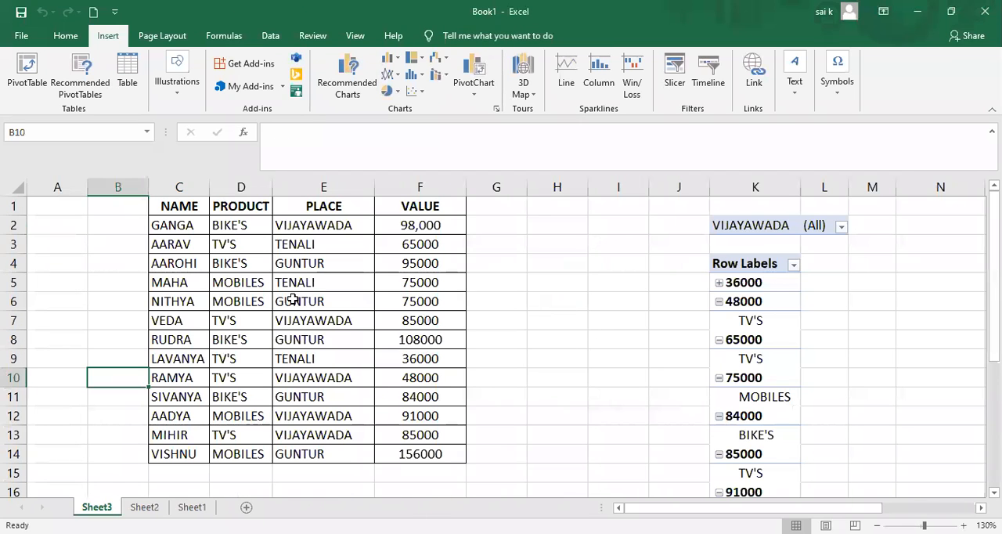
{"action": "left_click_drag", "start_coordinate": [153, 205], "coordinate": [434, 458]}
{"action": "right_click", "coordinate": [434, 458]}
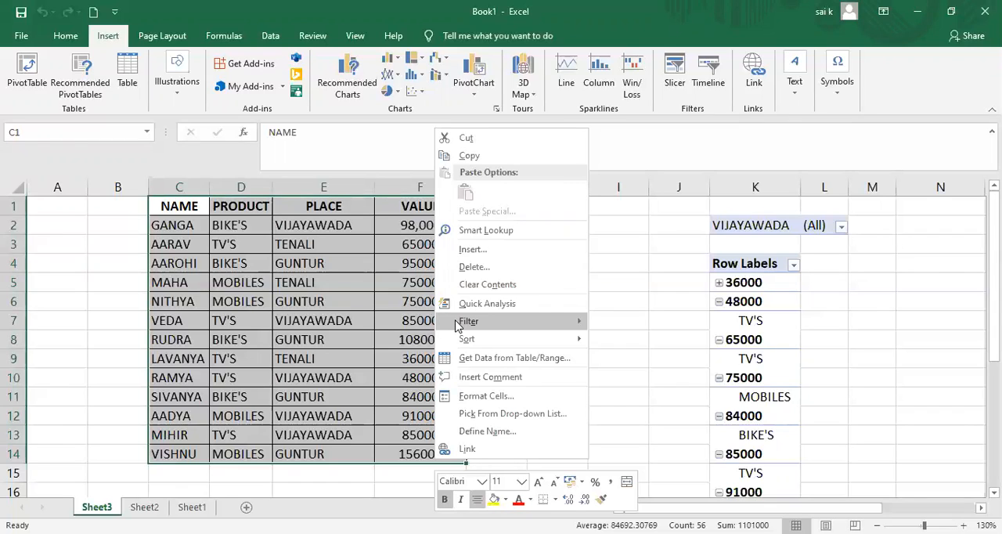
{"action": "key", "text": "Escape"}
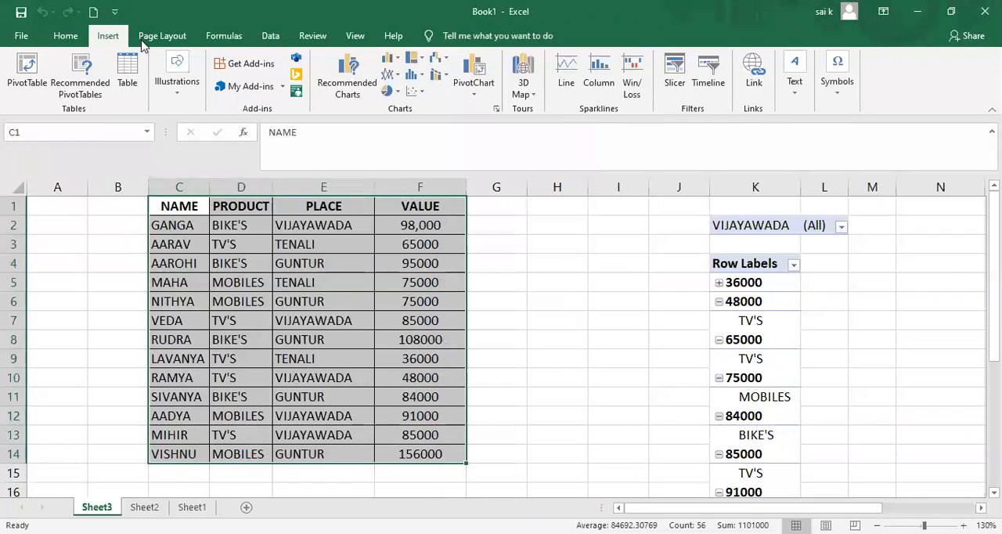
{"action": "left_click", "coordinate": [66, 36]}
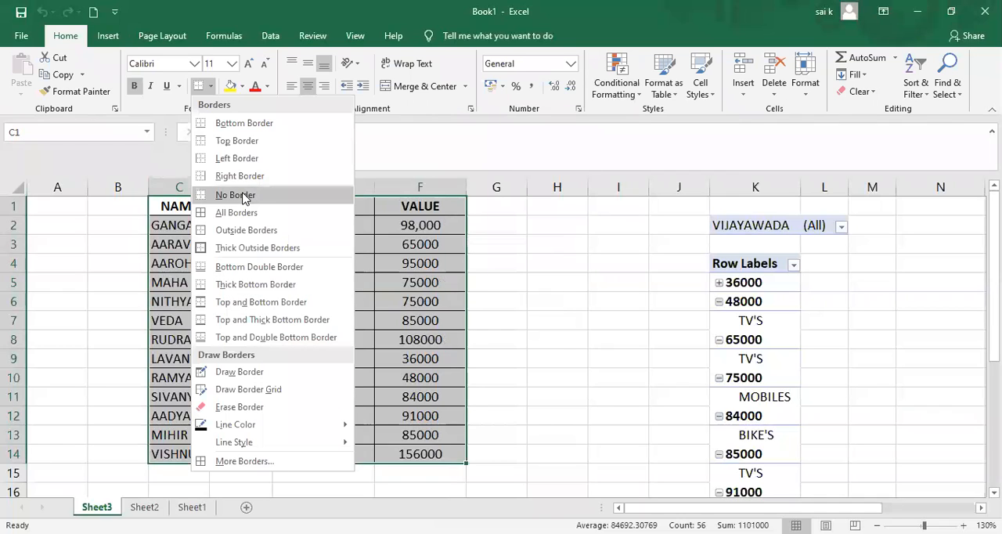
{"action": "left_click", "coordinate": [235, 195]}
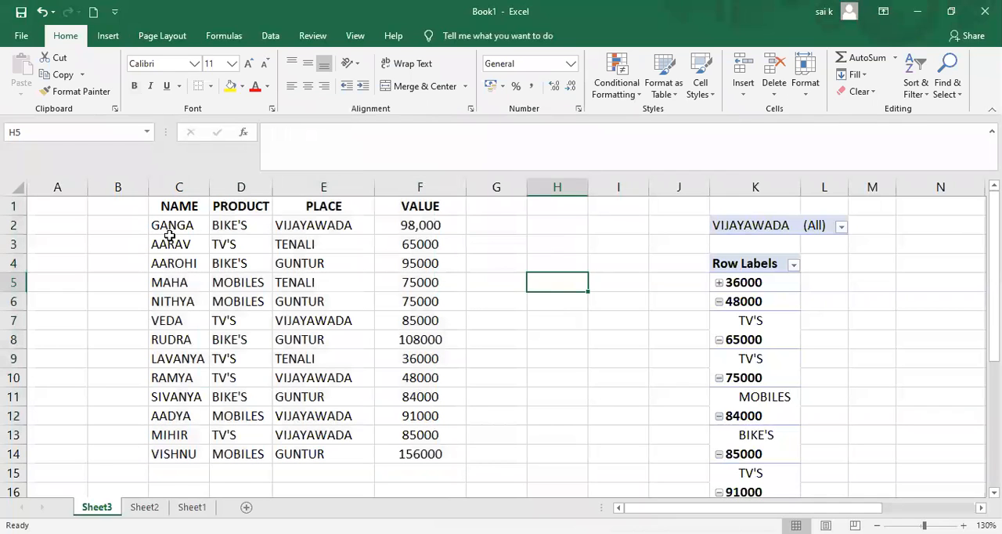
Create a table from the sales data rows C2:F14 without the headers option.
{"action": "left_click", "coordinate": [109, 36]}
{"action": "left_click", "coordinate": [127, 73]}
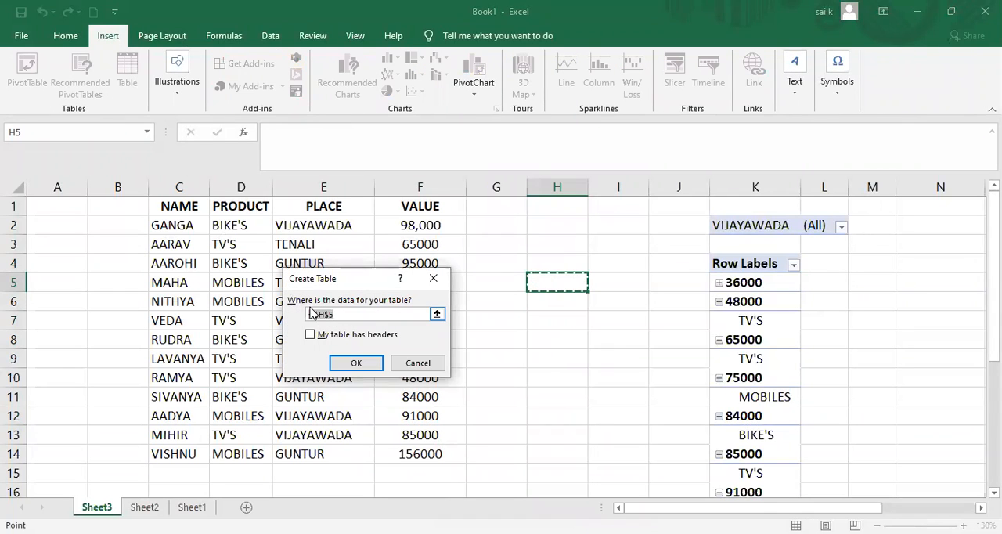
{"action": "left_click", "coordinate": [167, 225]}
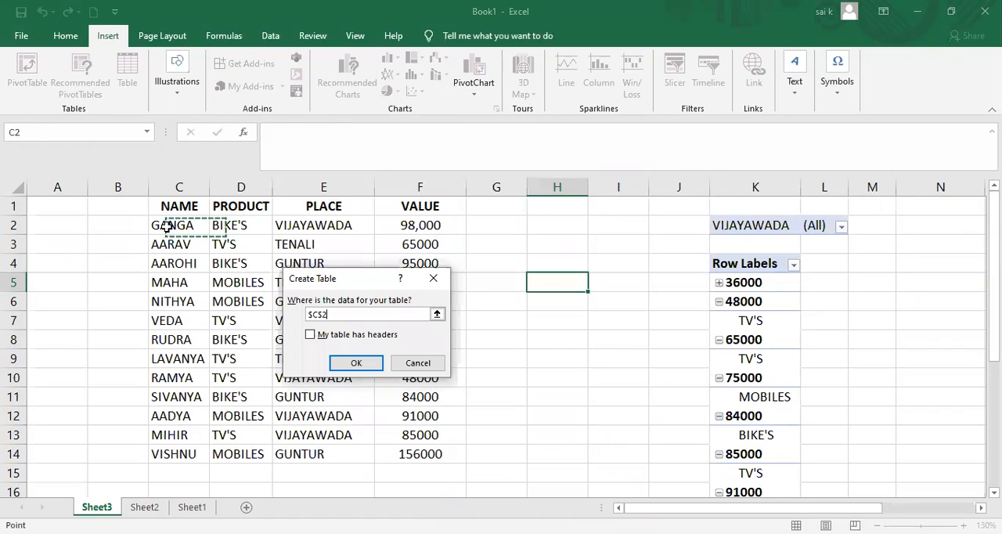
{"action": "left_click_drag", "start_coordinate": [167, 224], "coordinate": [439, 454]}
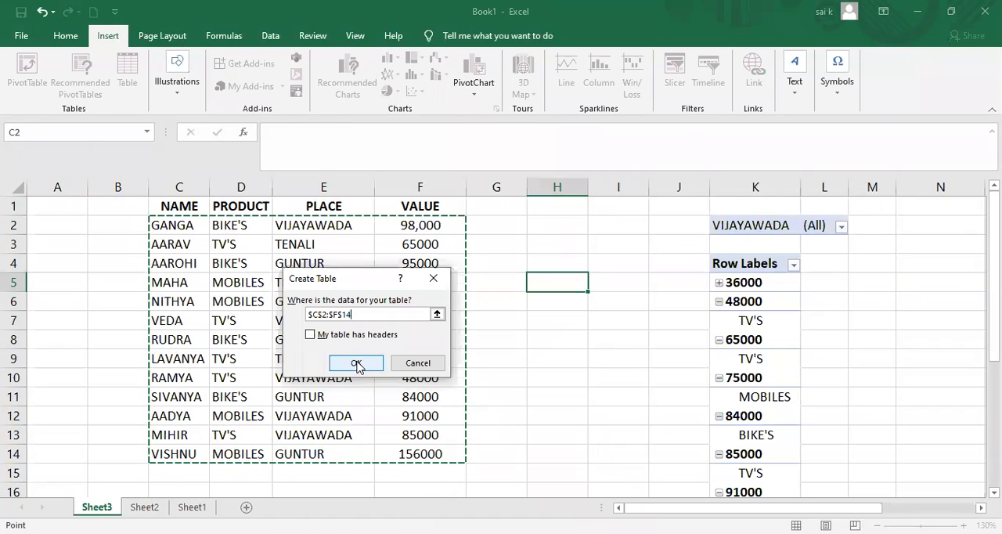
{"action": "left_click", "coordinate": [358, 362]}
{"action": "left_click", "coordinate": [568, 335]}
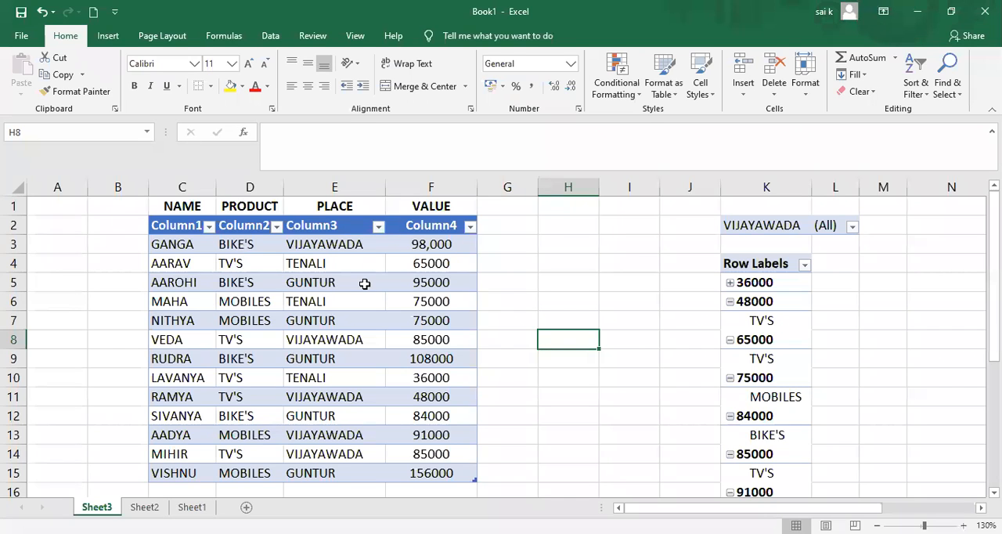
Try several styles on the sales table, ending with the black-header, grey-banded, black-bordered style from the Medium group, and deselect the table.
{"action": "left_click", "coordinate": [108, 36]}
{"action": "left_click", "coordinate": [355, 336]}
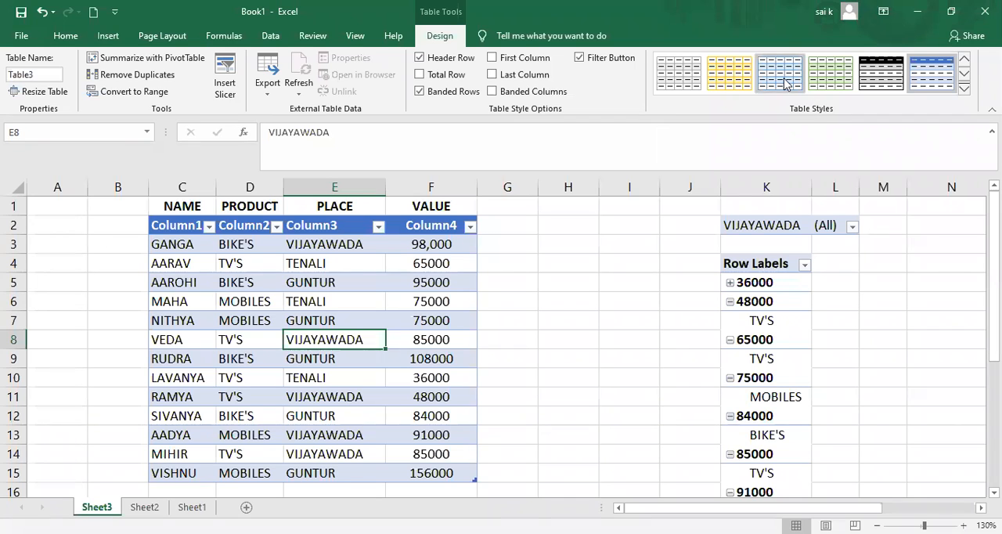
{"action": "left_click", "coordinate": [832, 77]}
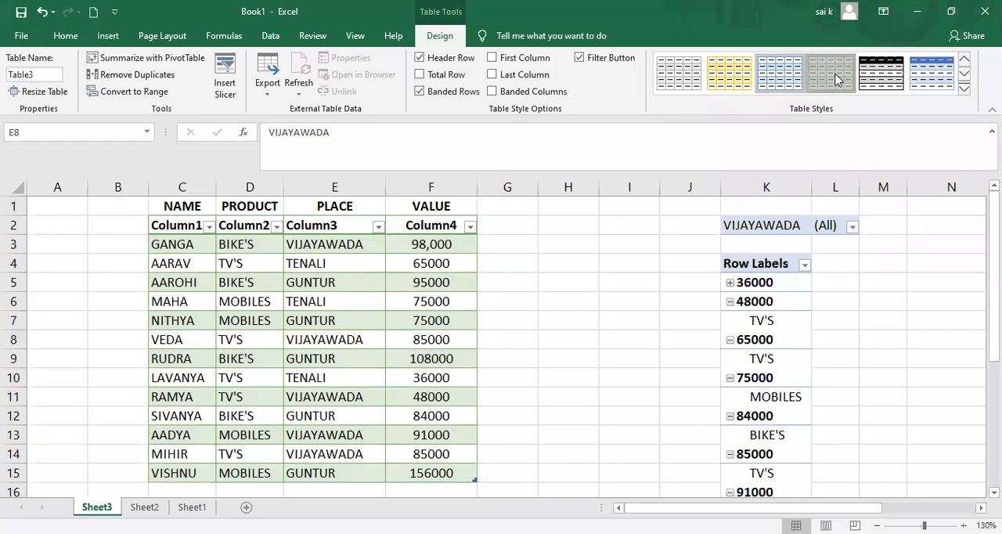
{"action": "left_click", "coordinate": [880, 79]}
{"action": "left_click", "coordinate": [928, 79]}
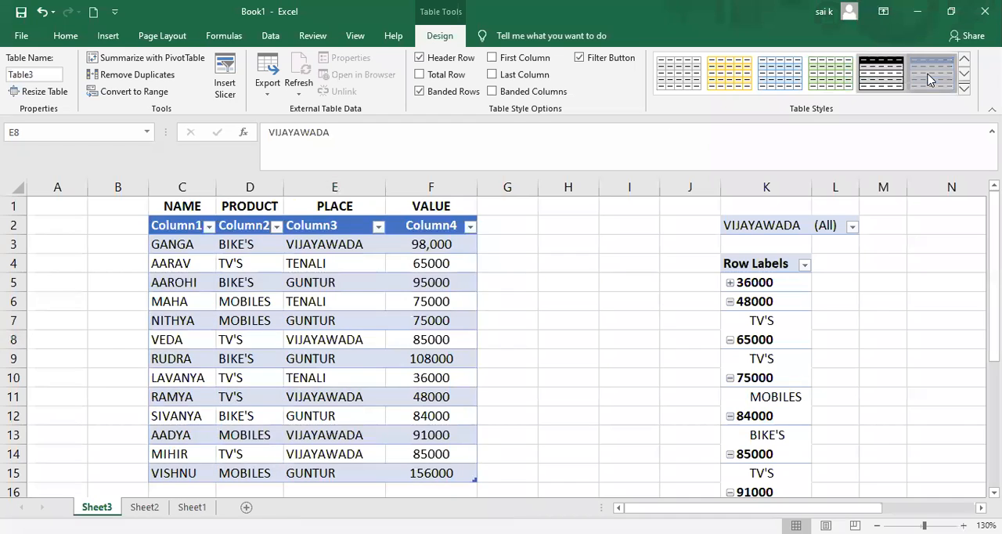
{"action": "left_click", "coordinate": [827, 76]}
{"action": "left_click", "coordinate": [739, 77]}
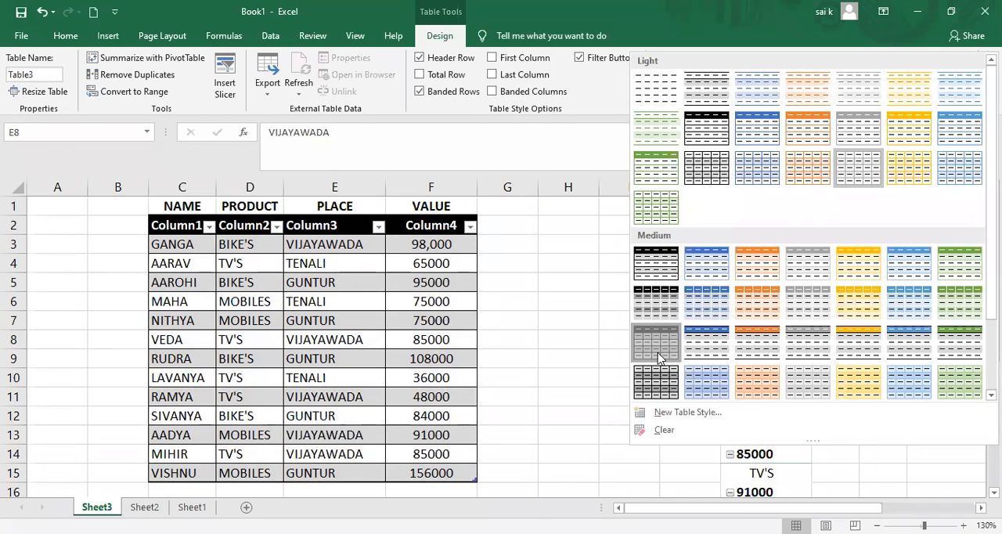
{"action": "left_click", "coordinate": [658, 358]}
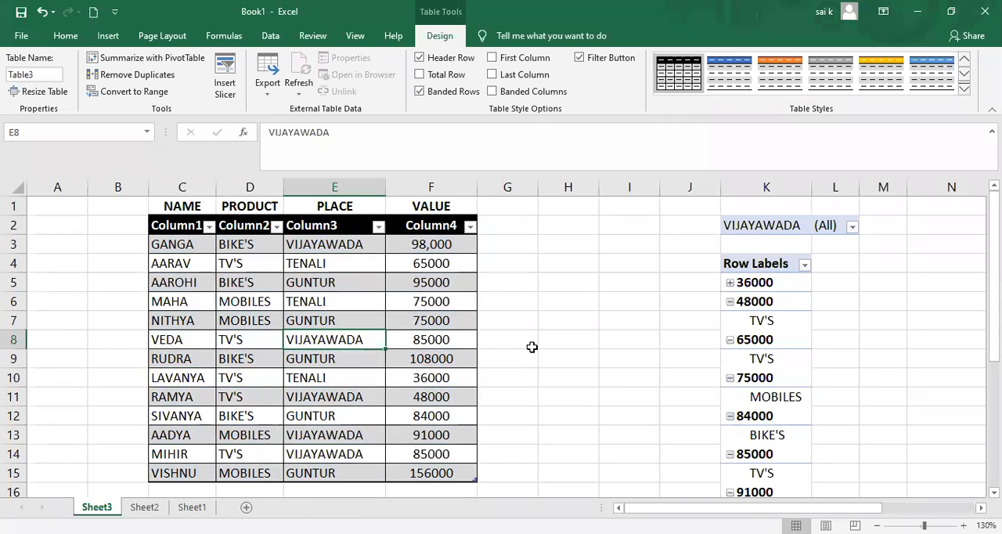
{"action": "left_click", "coordinate": [116, 242]}
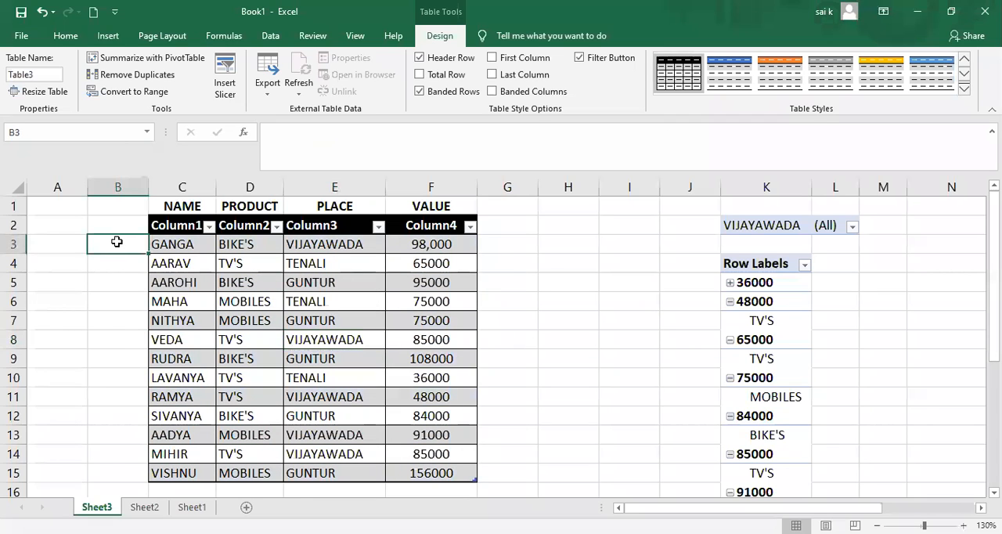
View the available Illustrations commands and add a new blank worksheet after Sheet1.
{"action": "left_click", "coordinate": [108, 36]}
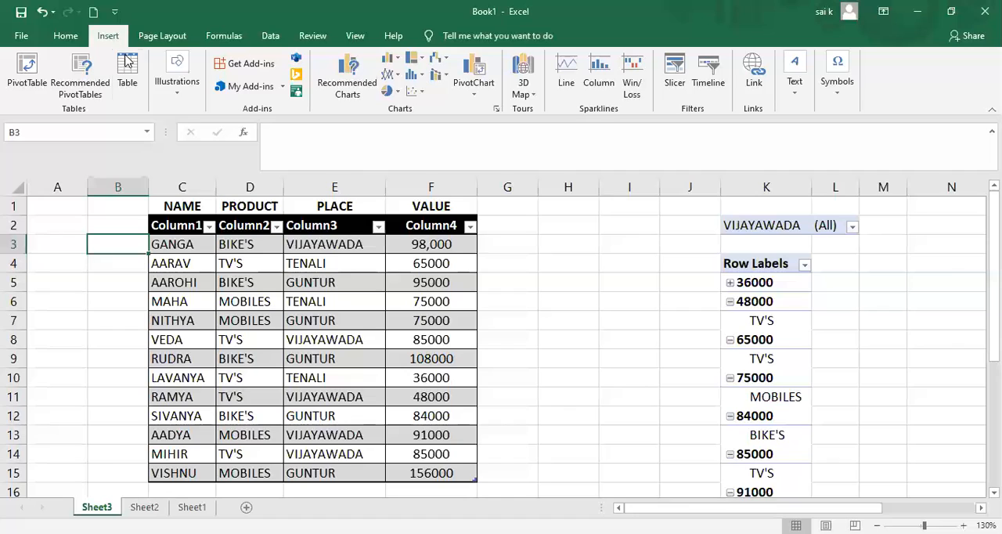
{"action": "left_click", "coordinate": [180, 87]}
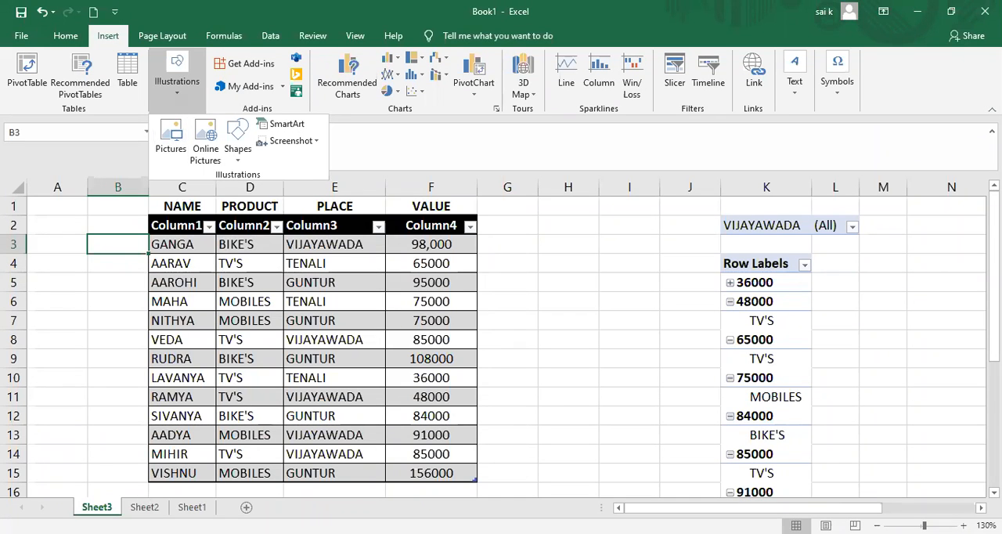
{"action": "double_click", "coordinate": [145, 507]}
{"action": "left_click", "coordinate": [192, 507]}
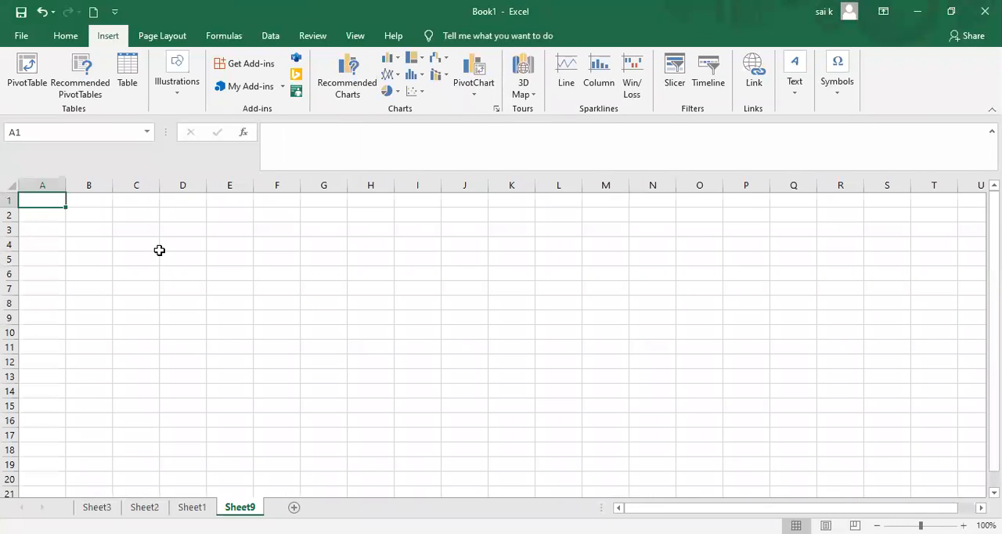
Browse the Pictures folder and insert the green-and-white digital credentials profile picture onto the blank worksheet.
{"action": "left_click", "coordinate": [176, 89]}
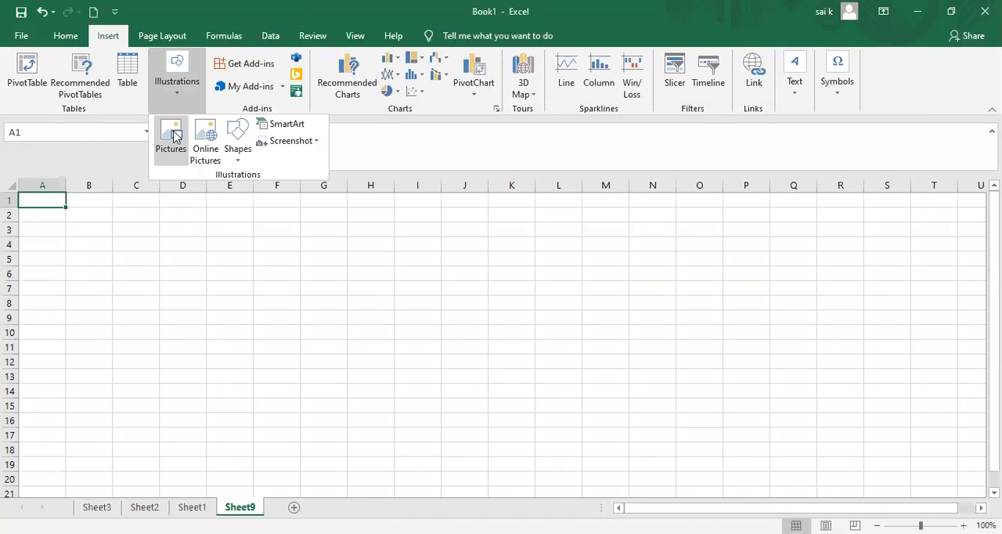
{"action": "left_click", "coordinate": [173, 137]}
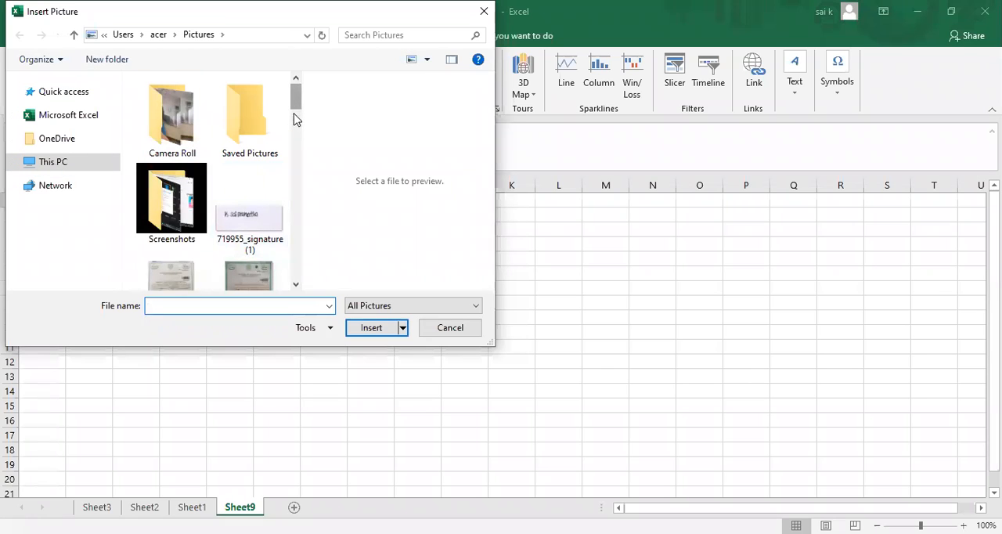
{"action": "left_click", "coordinate": [296, 134]}
{"action": "scroll", "coordinate": [287, 192], "scroll_direction": "down", "scroll_amount": 10}
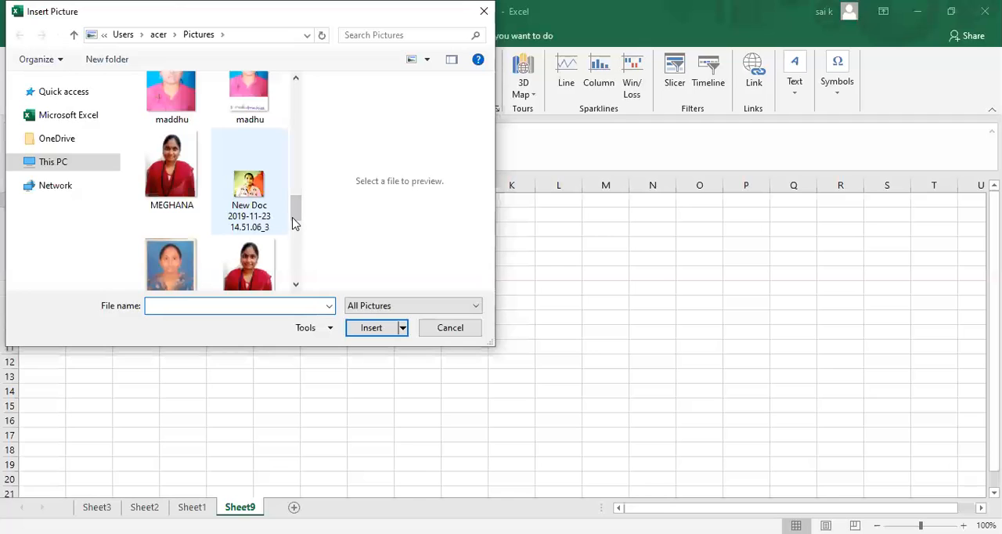
{"action": "left_click", "coordinate": [287, 227]}
{"action": "left_click_drag", "start_coordinate": [295, 217], "coordinate": [296, 275]}
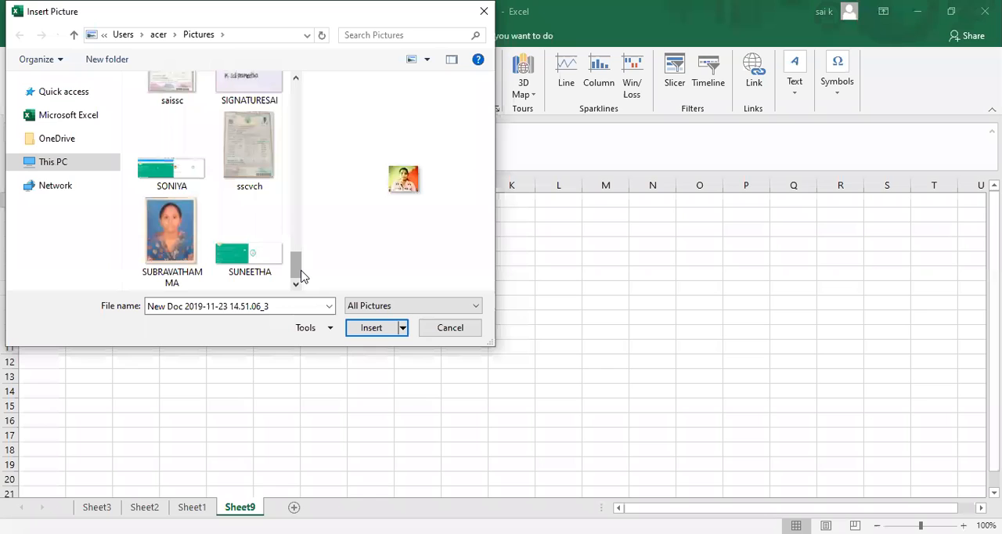
{"action": "left_click_drag", "start_coordinate": [301, 276], "coordinate": [296, 139]}
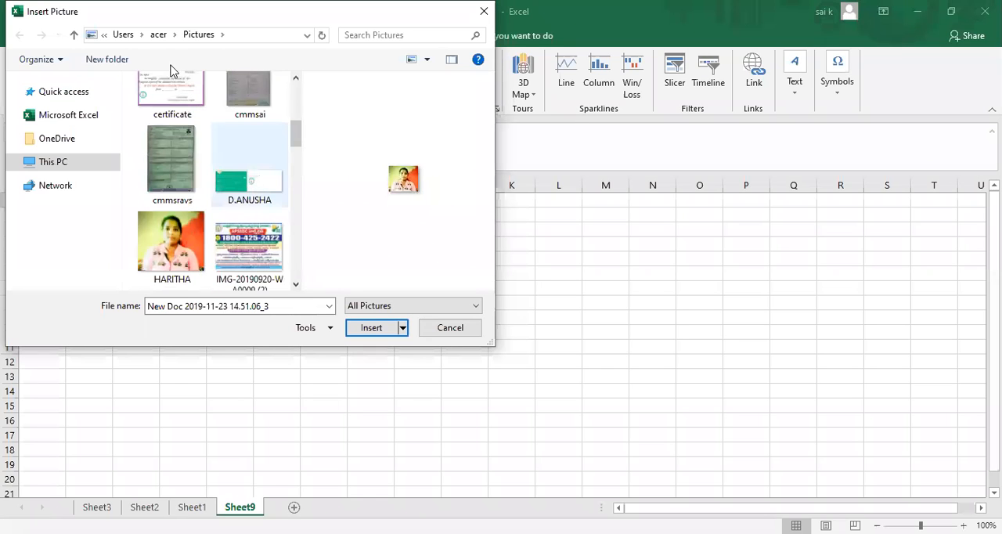
{"action": "left_click", "coordinate": [174, 92]}
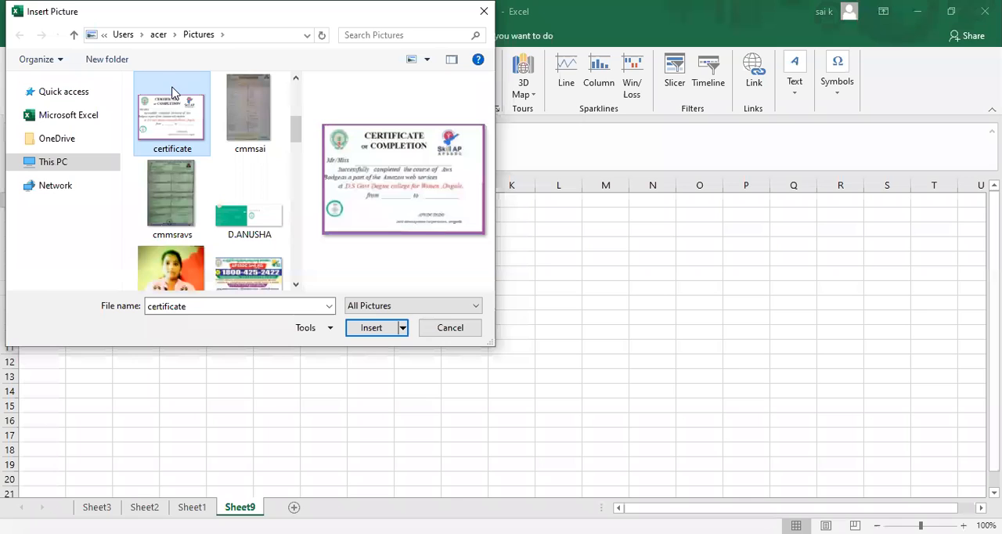
{"action": "left_click", "coordinate": [252, 215]}
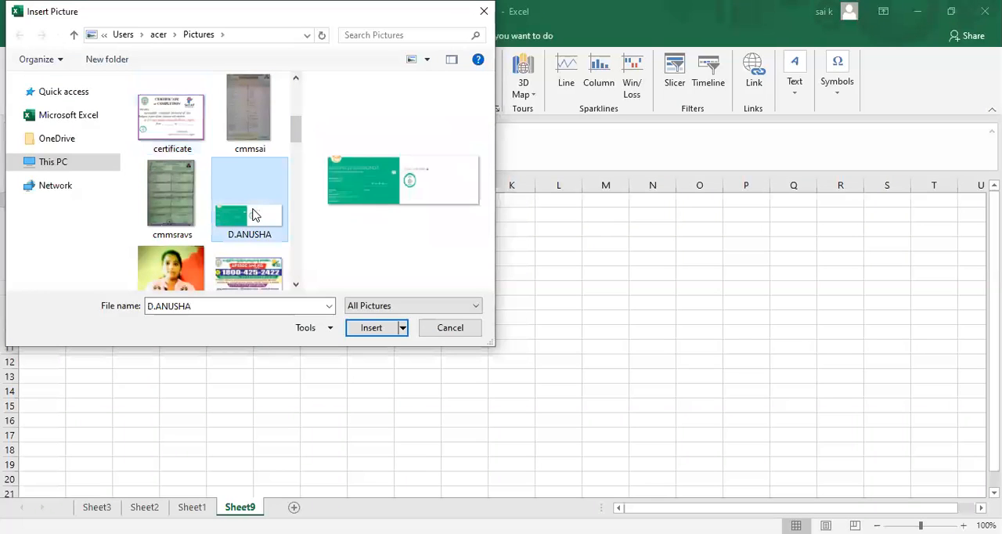
{"action": "left_click", "coordinate": [379, 334]}
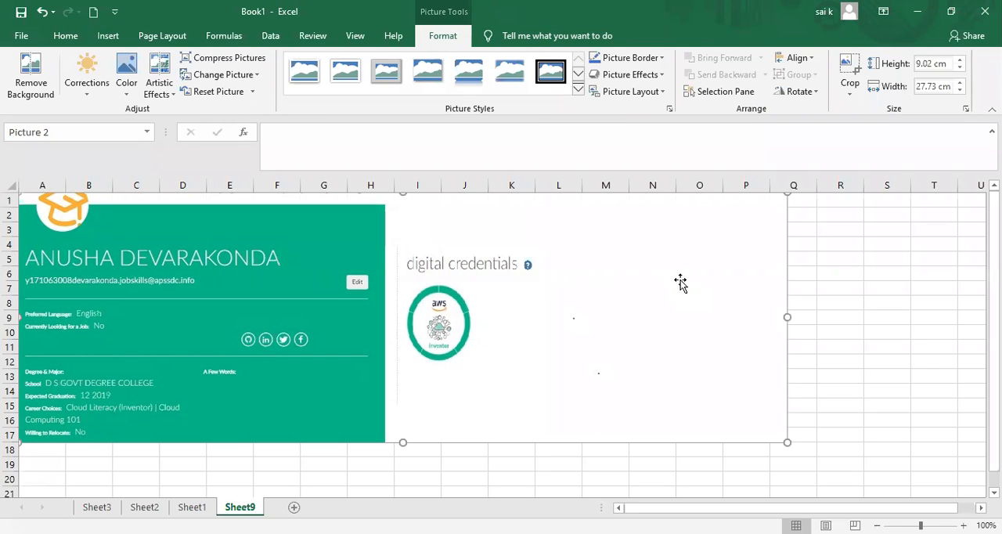
Shrink the digital credentials picture to about 7.69 cm by 23.63 cm and apply the double black frame picture style.
{"action": "left_click_drag", "start_coordinate": [736, 226], "coordinate": [674, 276]}
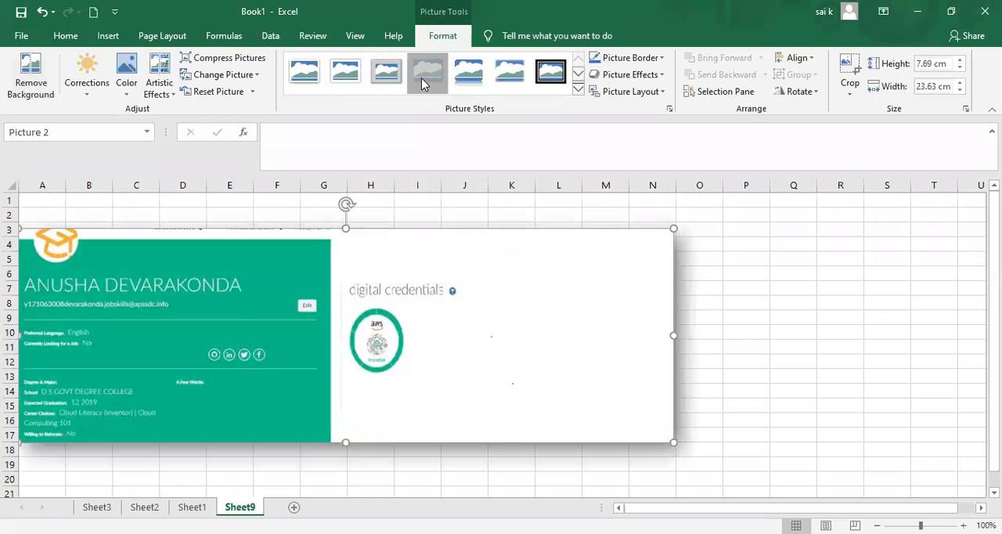
{"action": "left_click", "coordinate": [548, 82]}
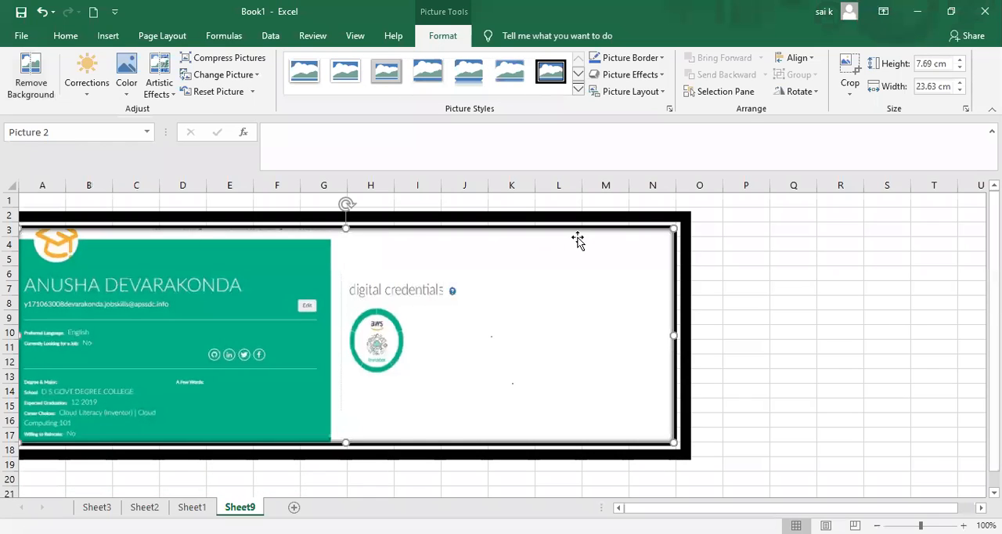
{"action": "left_click", "coordinate": [656, 59]}
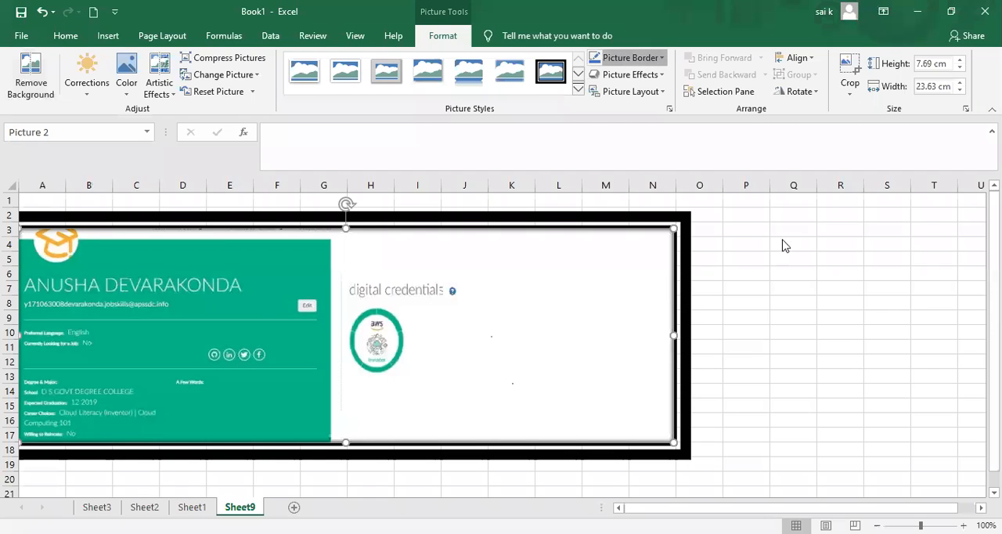
{"action": "left_click", "coordinate": [739, 172]}
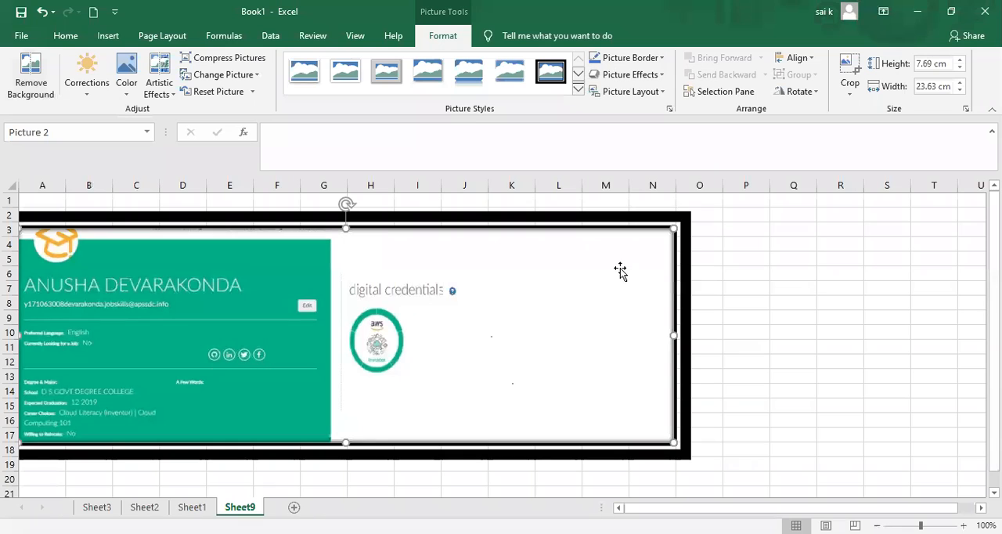
Delete the framed picture from Sheet9 and search Bing online pictures for "apple".
{"action": "key", "text": "Delete"}
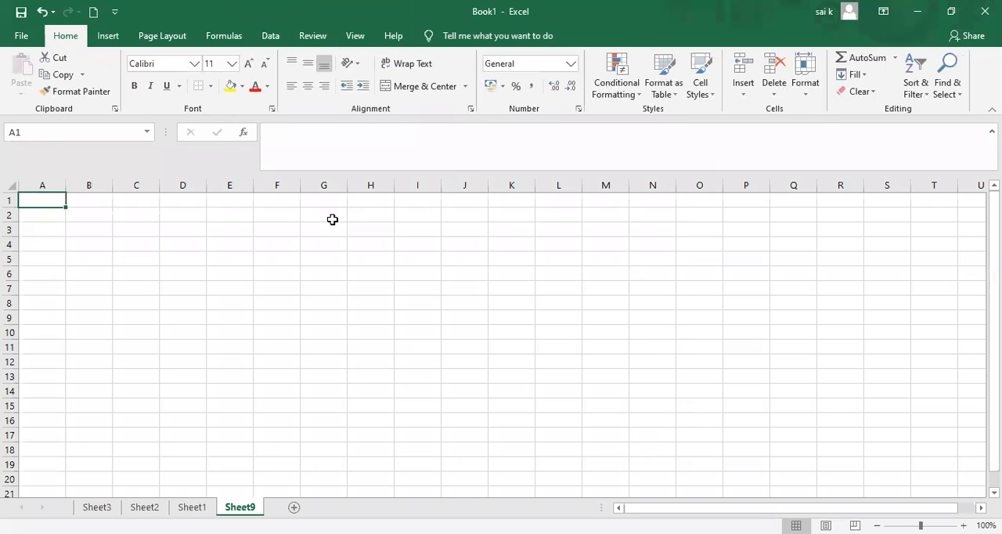
{"action": "left_click", "coordinate": [118, 36]}
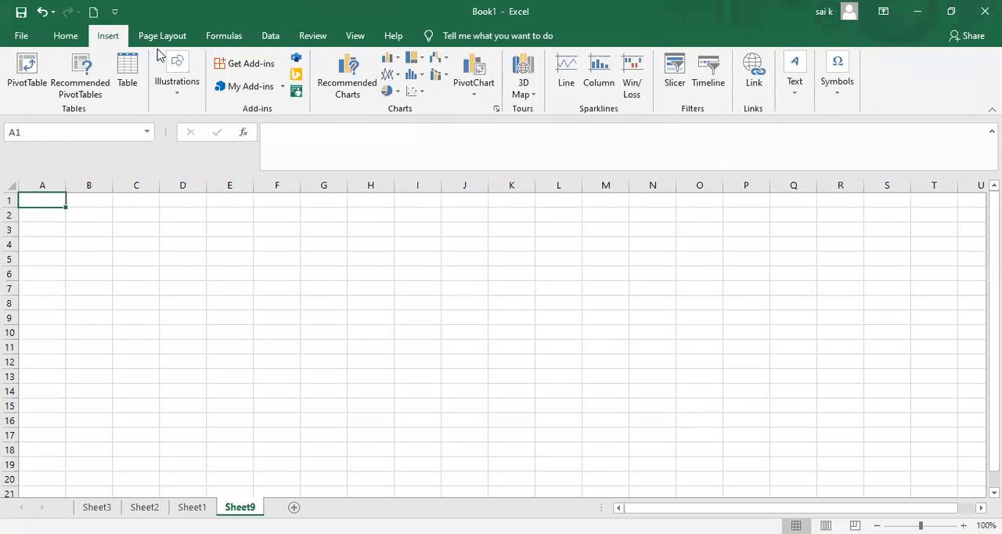
{"action": "left_click", "coordinate": [177, 86]}
{"action": "left_click", "coordinate": [206, 142]}
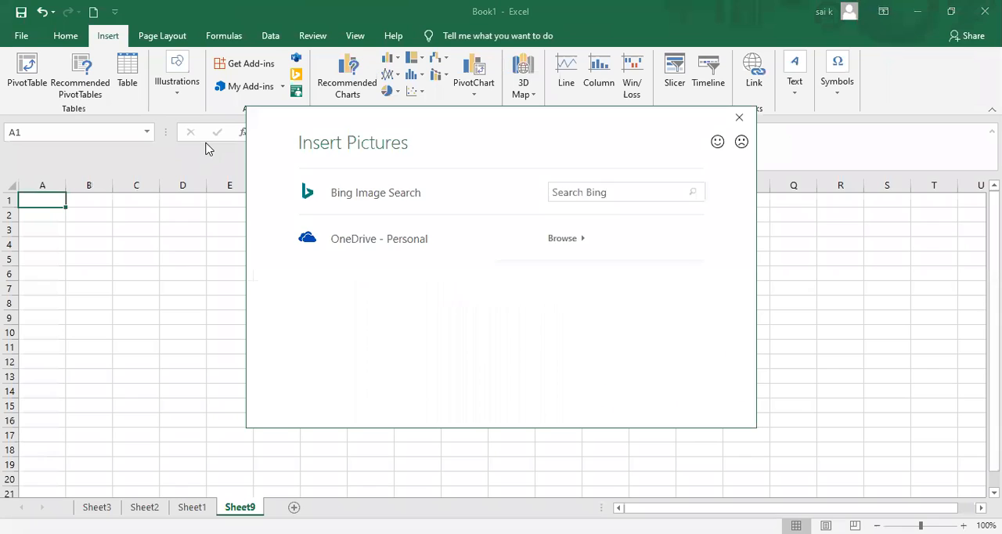
{"action": "left_click", "coordinate": [647, 191]}
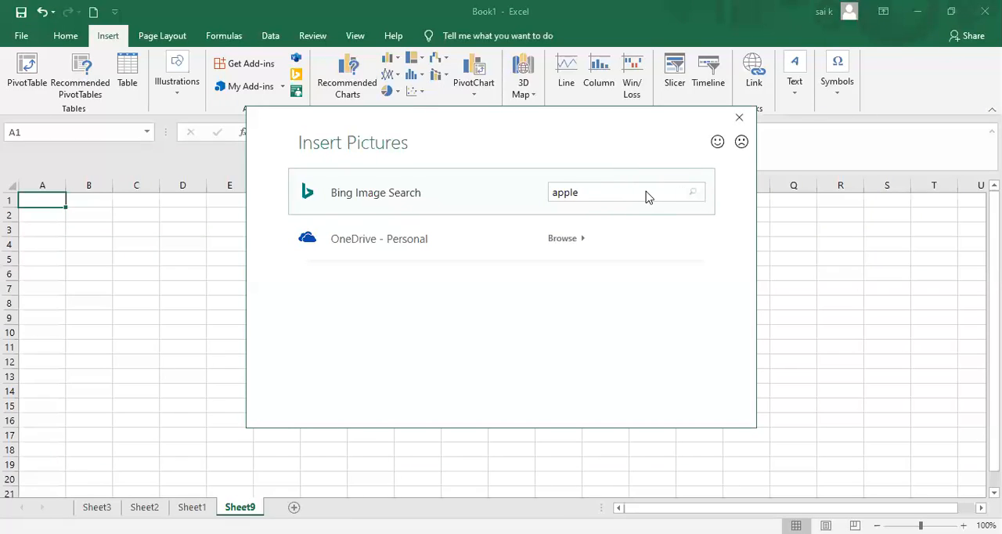
{"action": "key", "text": "Return"}
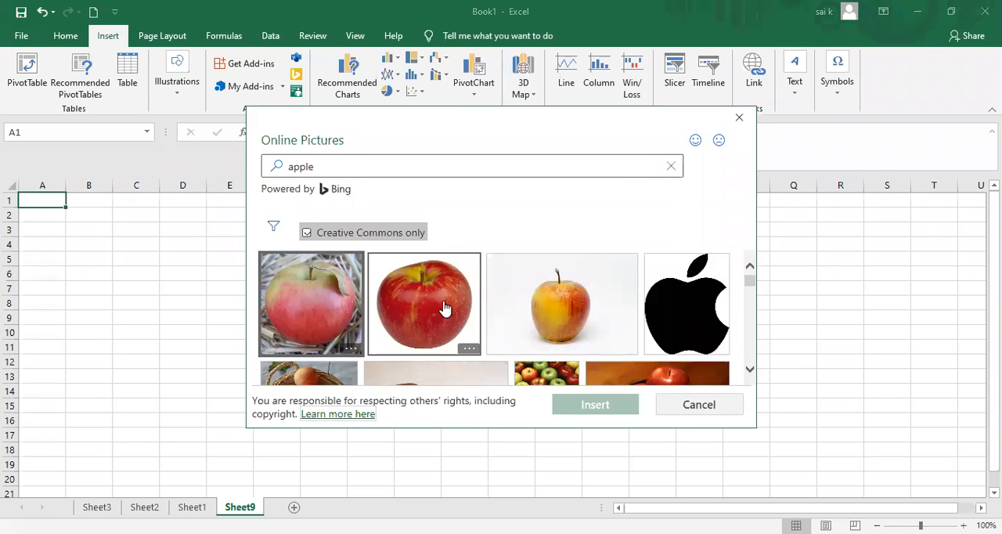
Insert two online apple pictures: the red apple on white and the red-yellow apple on a dark speckled background.
{"action": "left_click", "coordinate": [444, 307]}
{"action": "left_click_drag", "start_coordinate": [748, 288], "coordinate": [742, 355]}
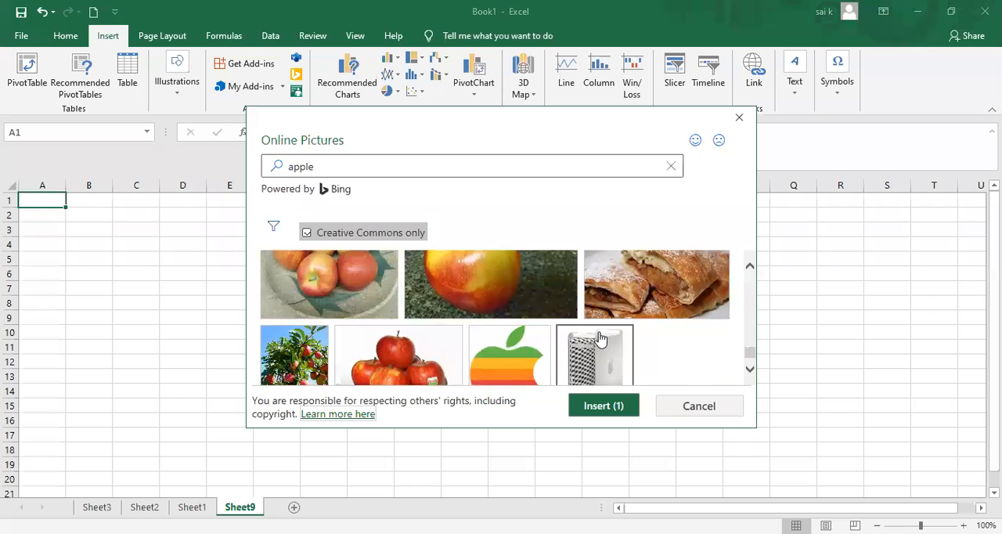
{"action": "left_click", "coordinate": [482, 286]}
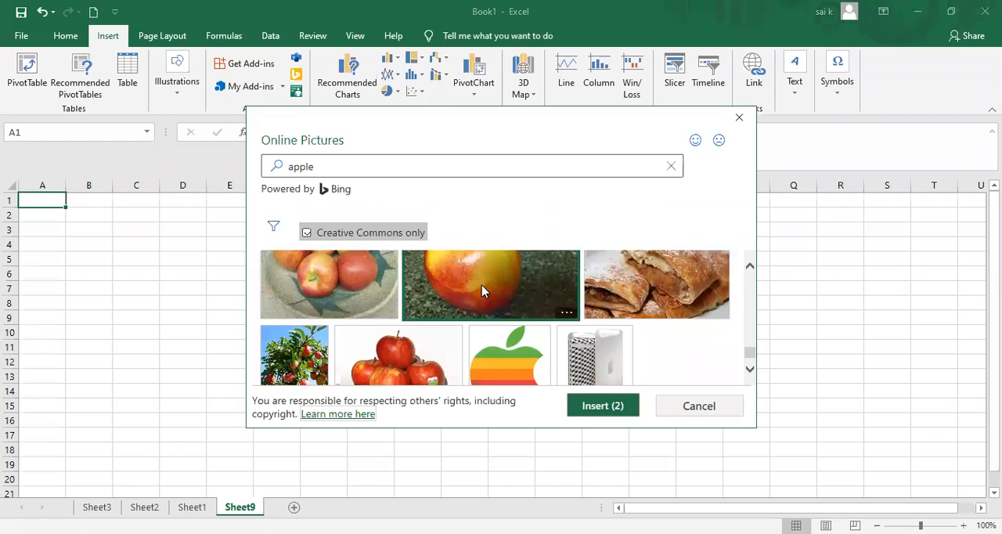
{"action": "left_click", "coordinate": [591, 409]}
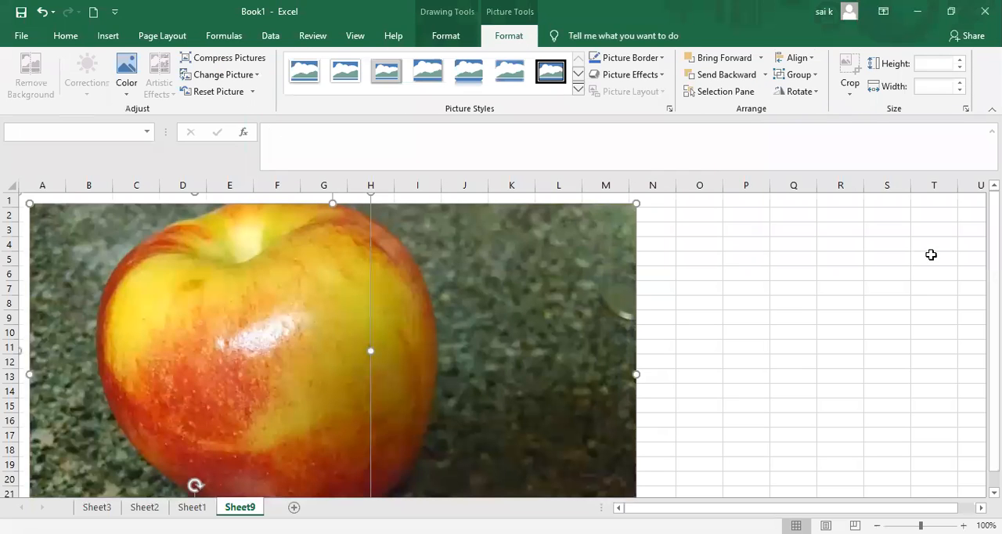
Review the inserted apple pictures, glance at the marks table on Sheet1, and delete both pictures from Sheet9.
{"action": "left_click_drag", "start_coordinate": [995, 292], "coordinate": [995, 302]}
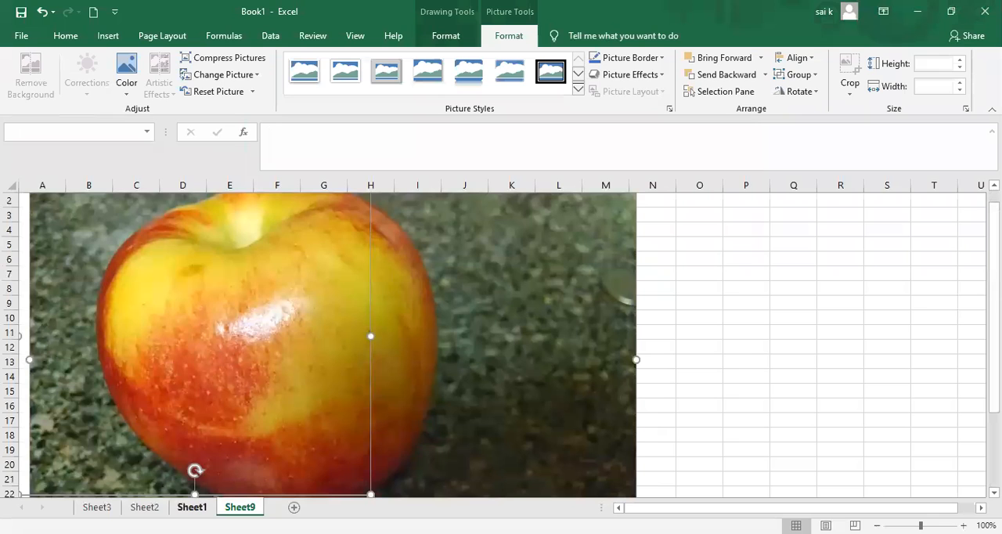
{"action": "left_click", "coordinate": [192, 506]}
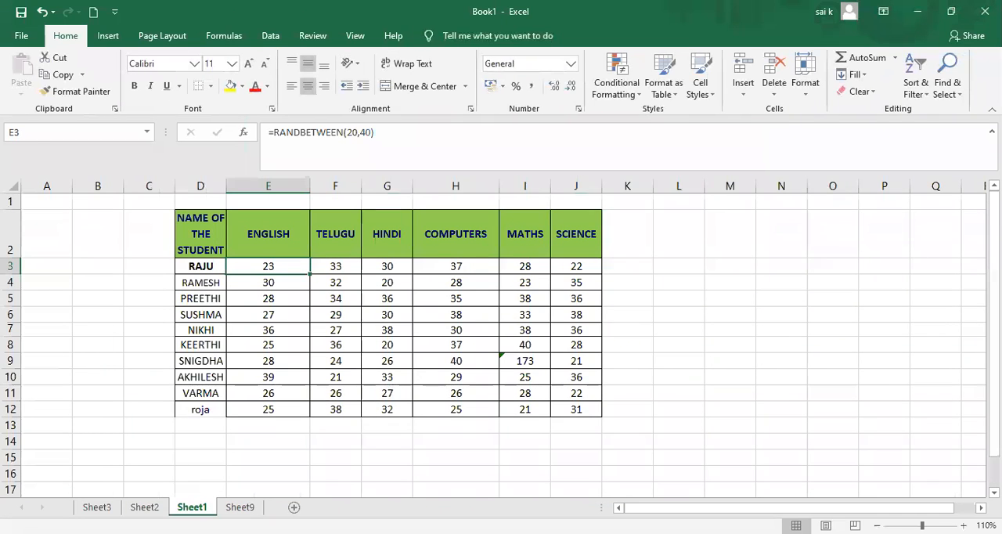
{"action": "left_click", "coordinate": [240, 507]}
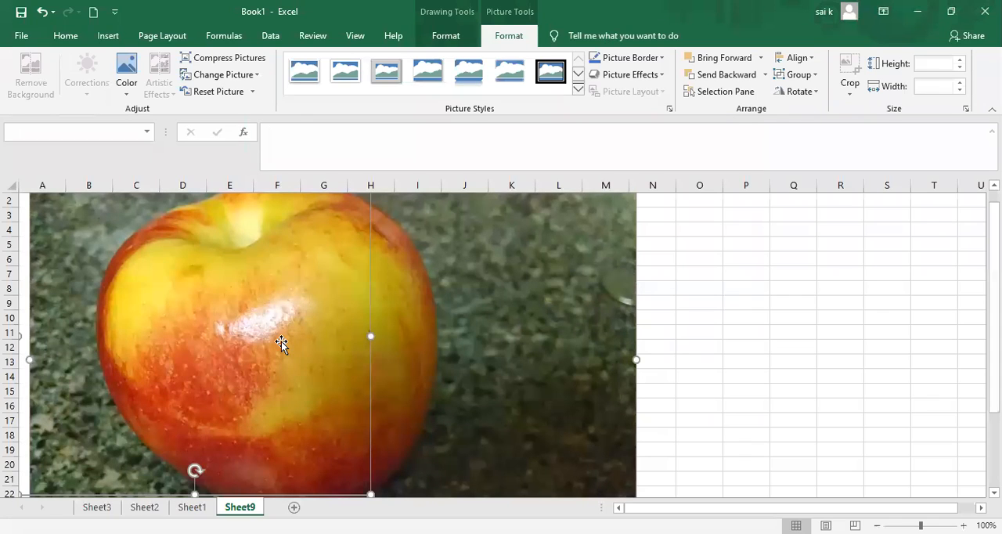
{"action": "key", "text": "Delete"}
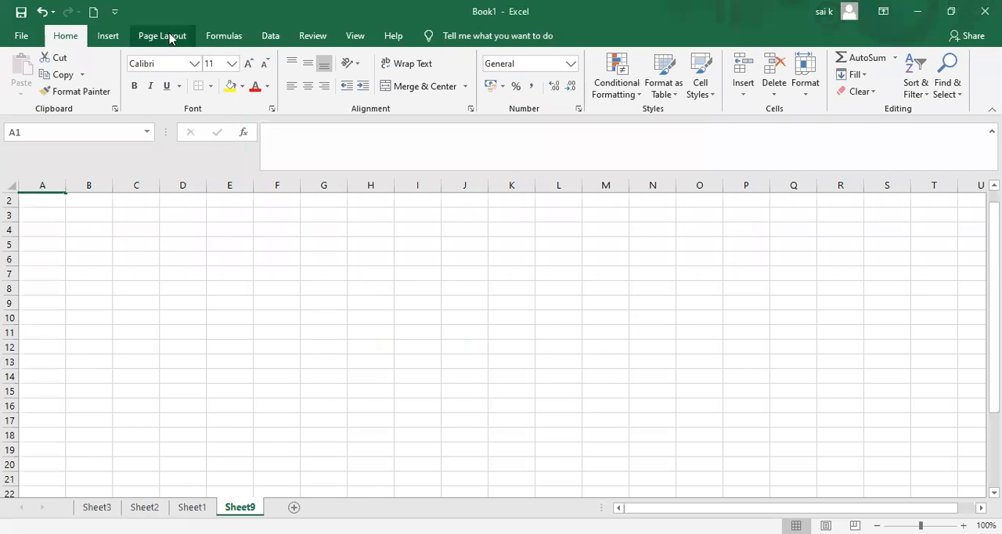
Draw a chord from the Basic Shapes across about cells E8:G11 on Sheet9 and deselect it.
{"action": "left_click", "coordinate": [110, 37]}
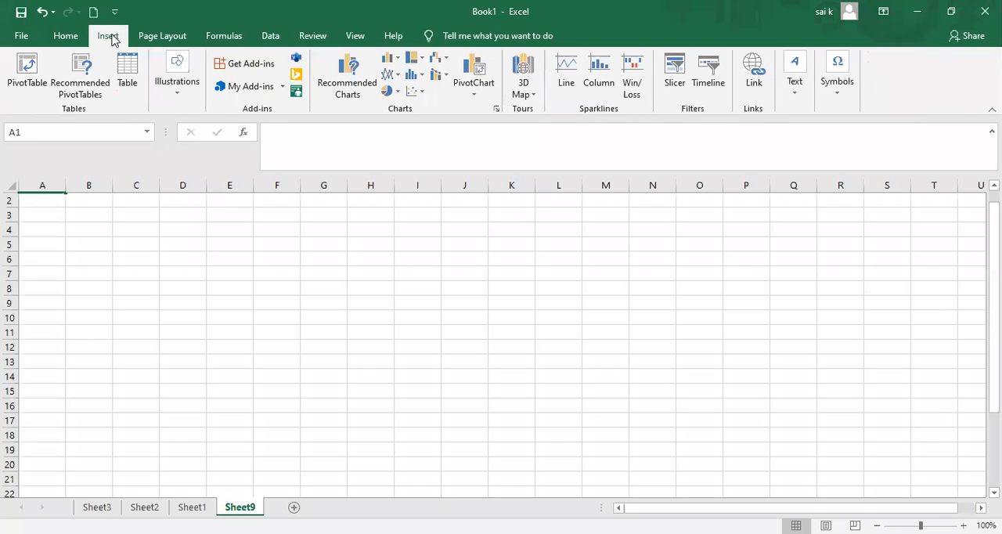
{"action": "left_click", "coordinate": [179, 92]}
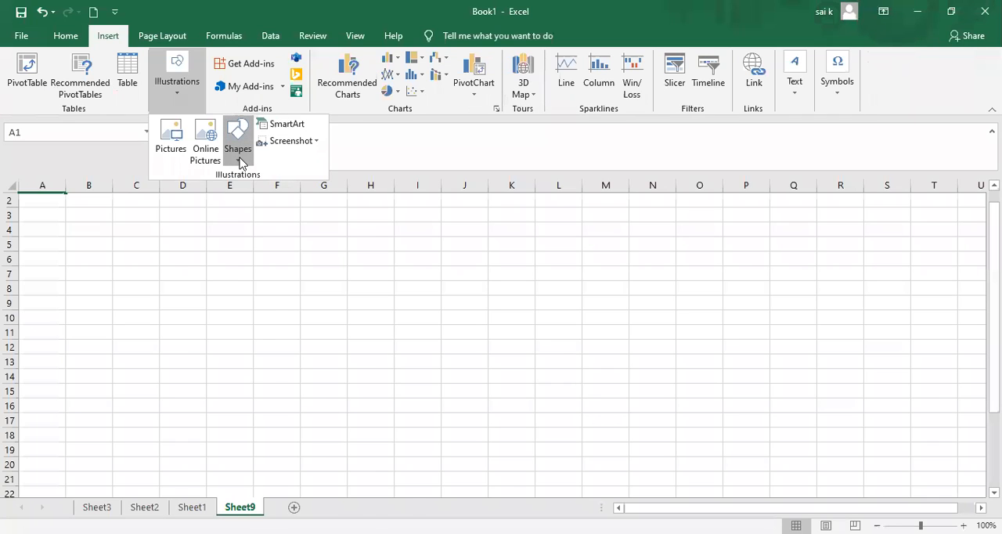
{"action": "left_click", "coordinate": [241, 163]}
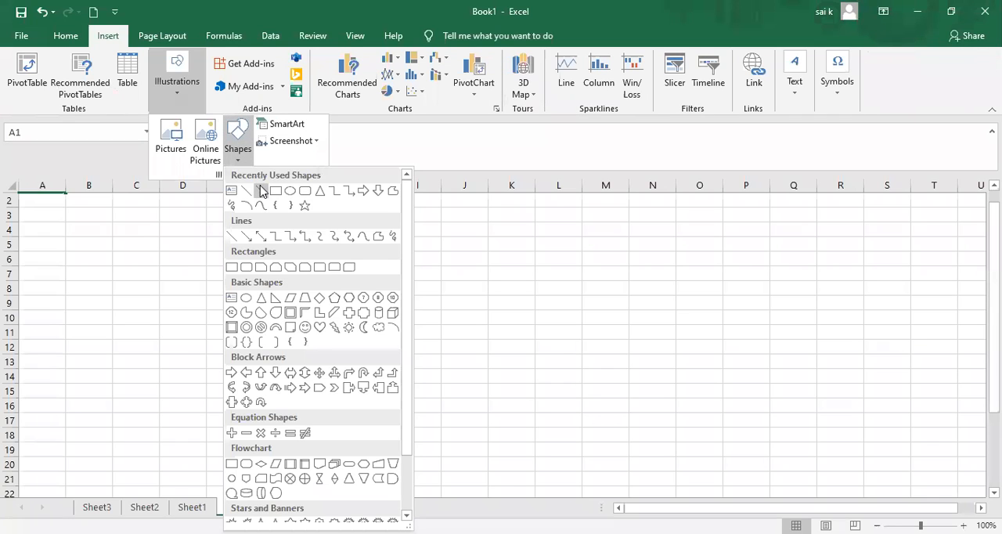
{"action": "left_click", "coordinate": [265, 313]}
{"action": "left_click_drag", "start_coordinate": [226, 287], "coordinate": [351, 339]}
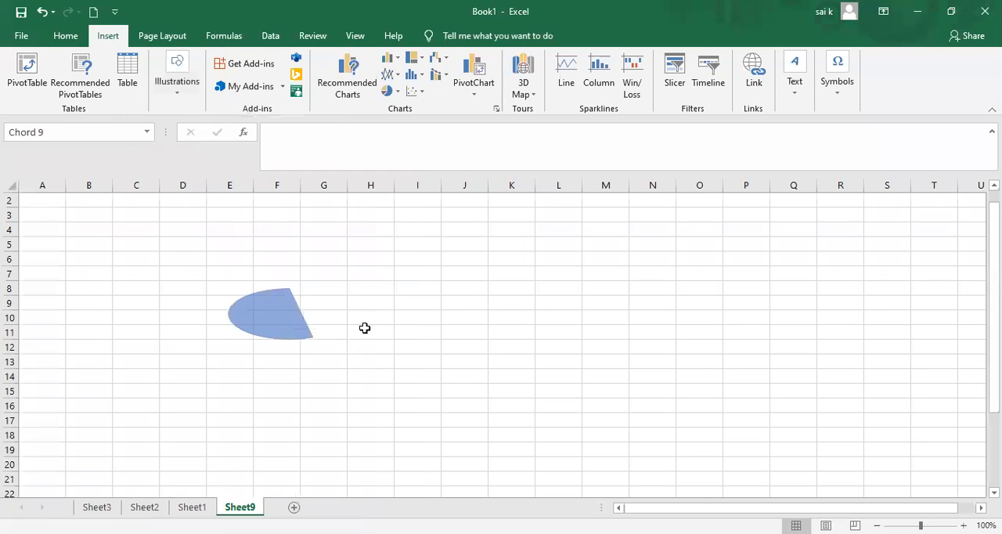
{"action": "left_click_drag", "start_coordinate": [549, 240], "coordinate": [577, 329]}
{"action": "left_click", "coordinate": [452, 242]}
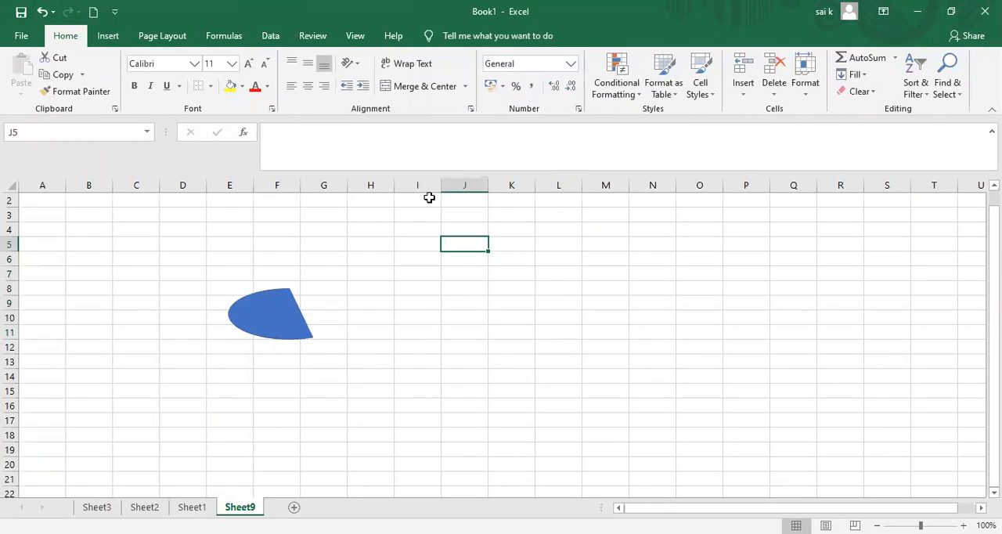
Draw a frame from the Basic Shapes, about 4.66 cm high and 3.52 cm wide, over cells L8:N17, and deselect it.
{"action": "left_click", "coordinate": [121, 37]}
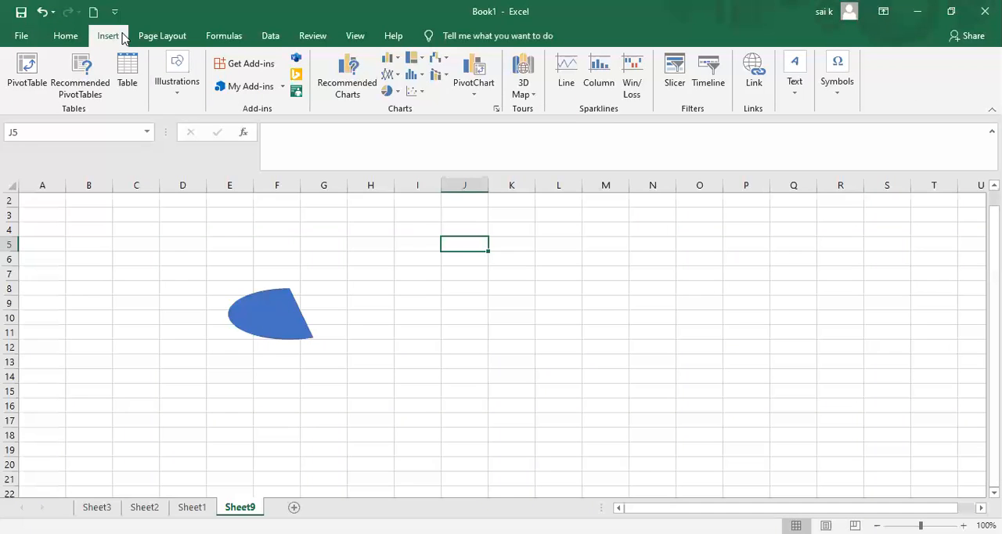
{"action": "left_click", "coordinate": [174, 93]}
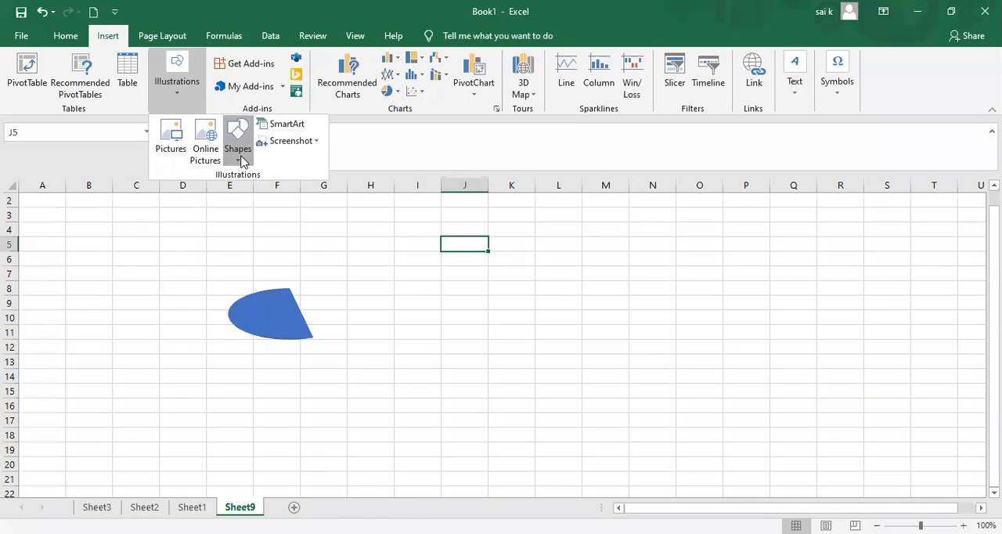
{"action": "left_click", "coordinate": [238, 156]}
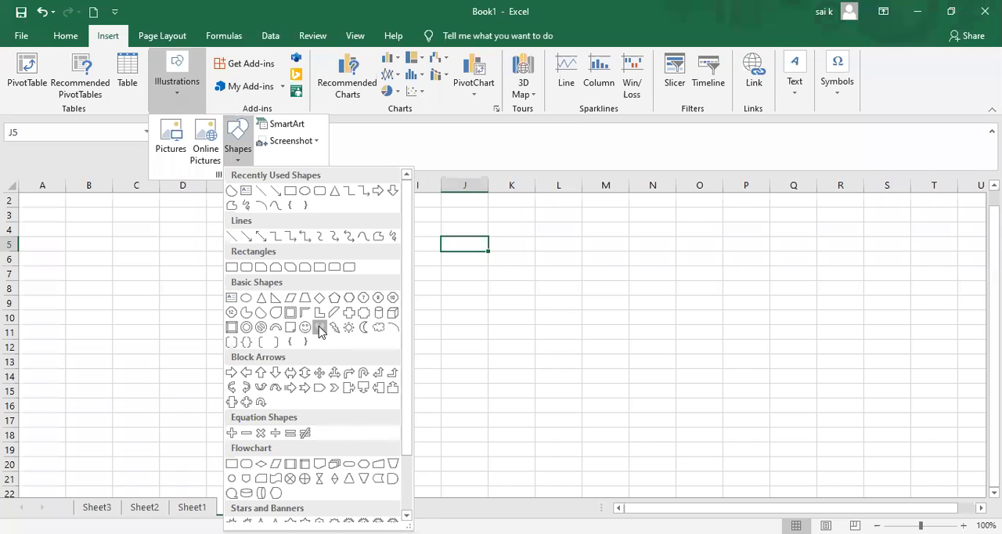
{"action": "left_click", "coordinate": [320, 327]}
{"action": "left_click", "coordinate": [174, 94]}
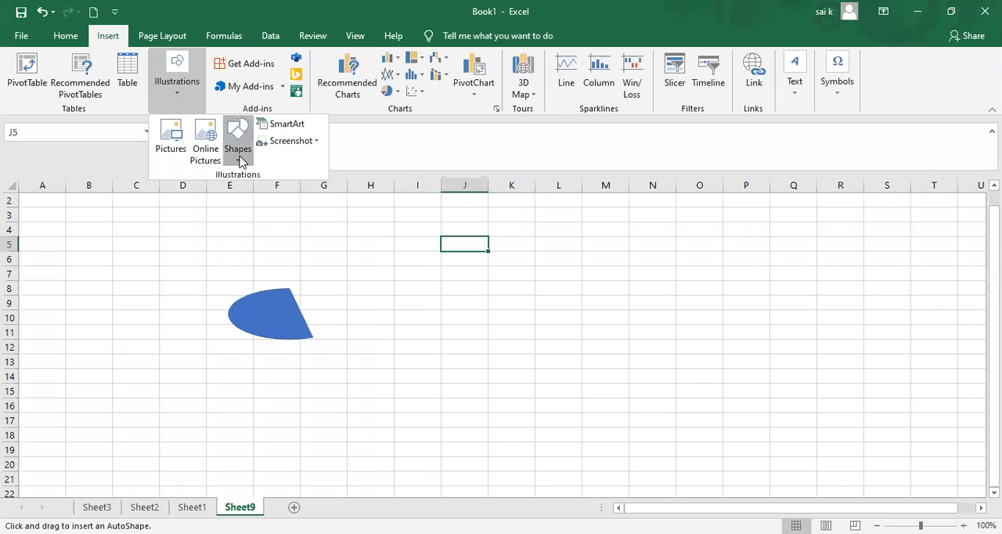
{"action": "left_click", "coordinate": [240, 161]}
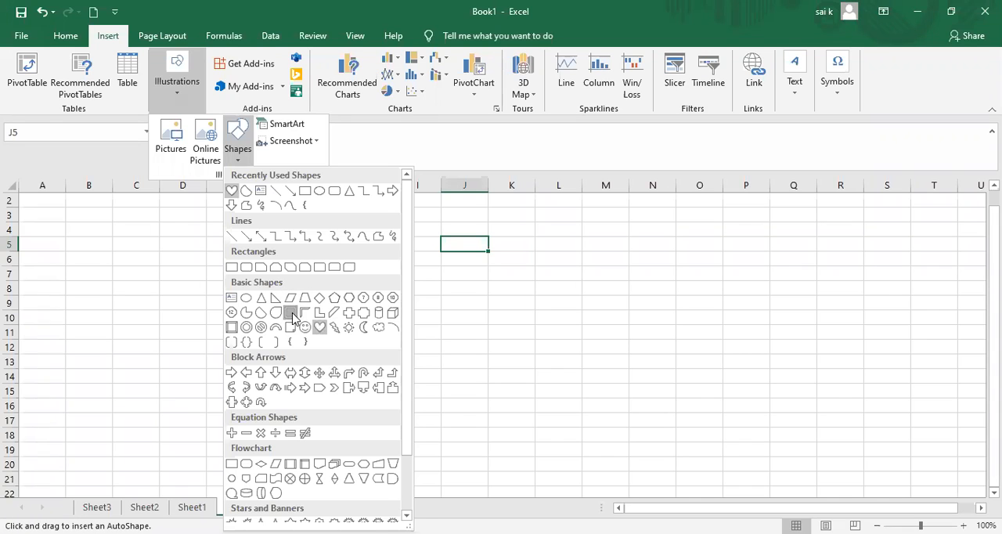
{"action": "left_click", "coordinate": [293, 317]}
{"action": "left_click_drag", "start_coordinate": [548, 291], "coordinate": [646, 421]}
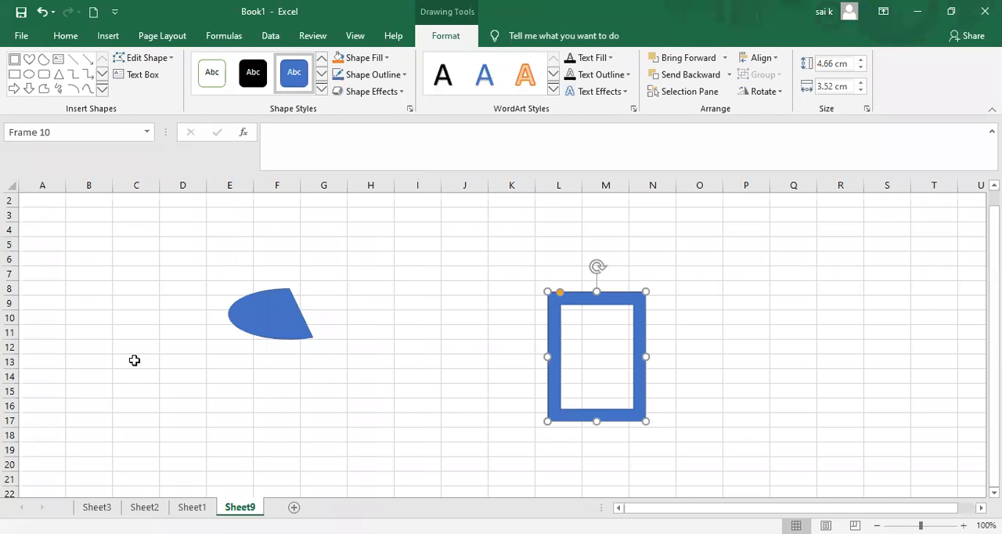
{"action": "mouse_move", "coordinate": [45, 298]}
{"action": "left_mouse_down"}
{"action": "mouse_move", "coordinate": [113, 333]}
{"action": "mouse_move", "coordinate": [172, 421]}
{"action": "left_mouse_up"}
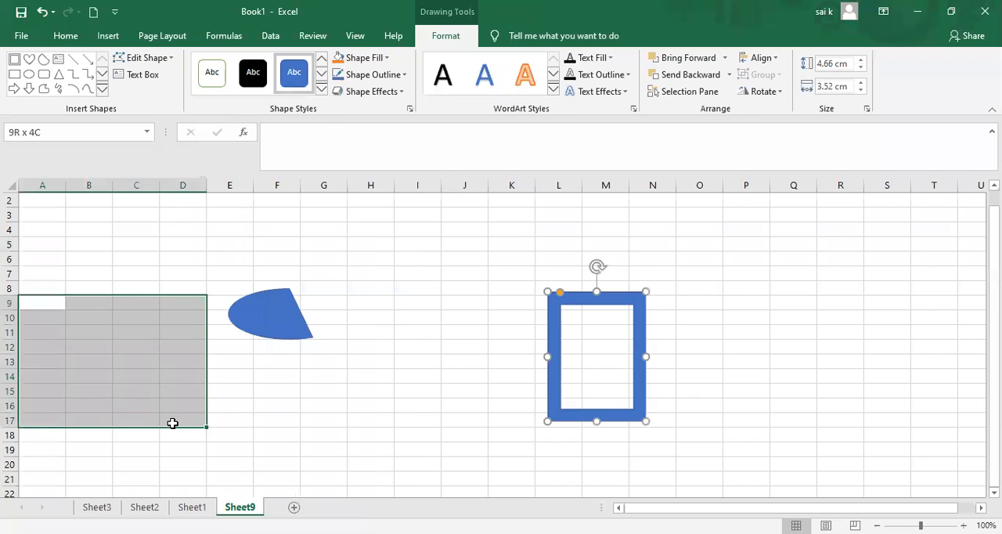
{"action": "left_click", "coordinate": [109, 268]}
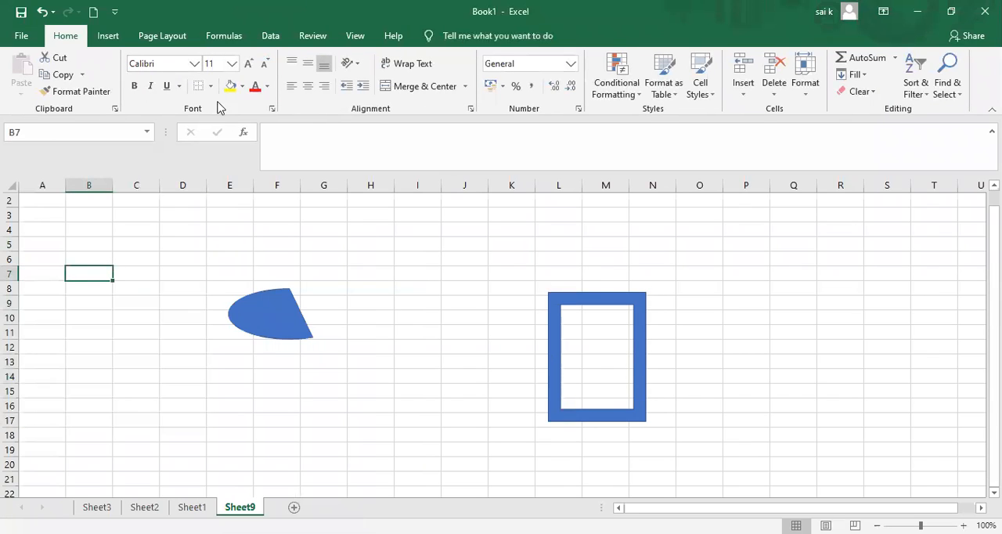
Insert a Picture Caption List SmartArt graphic on Sheet9.
{"action": "left_click", "coordinate": [108, 36]}
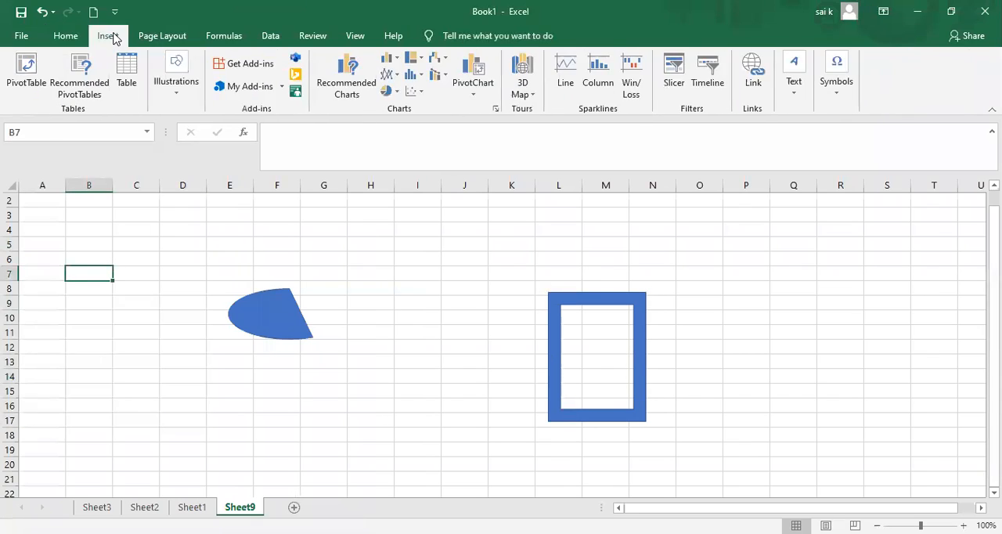
{"action": "left_click", "coordinate": [184, 97]}
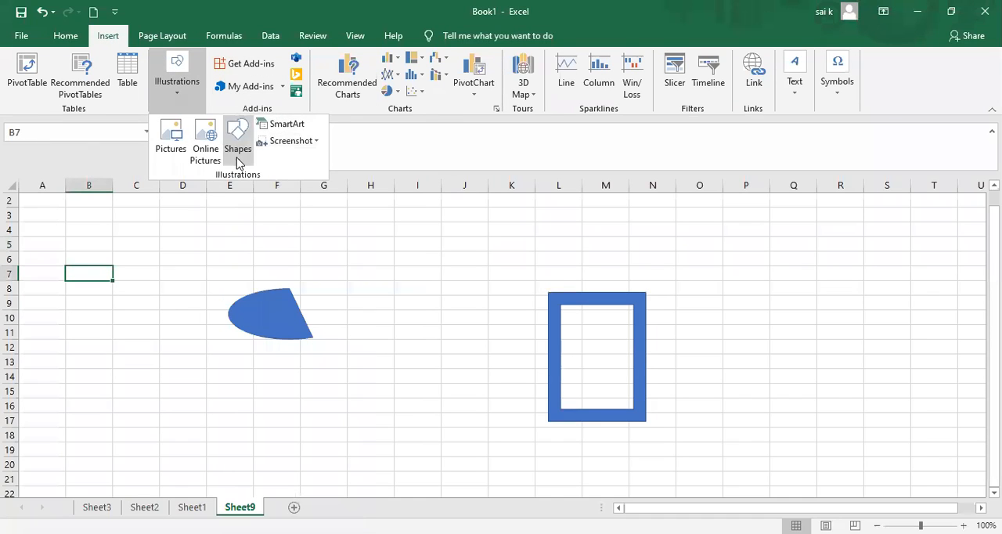
{"action": "left_click", "coordinate": [238, 161]}
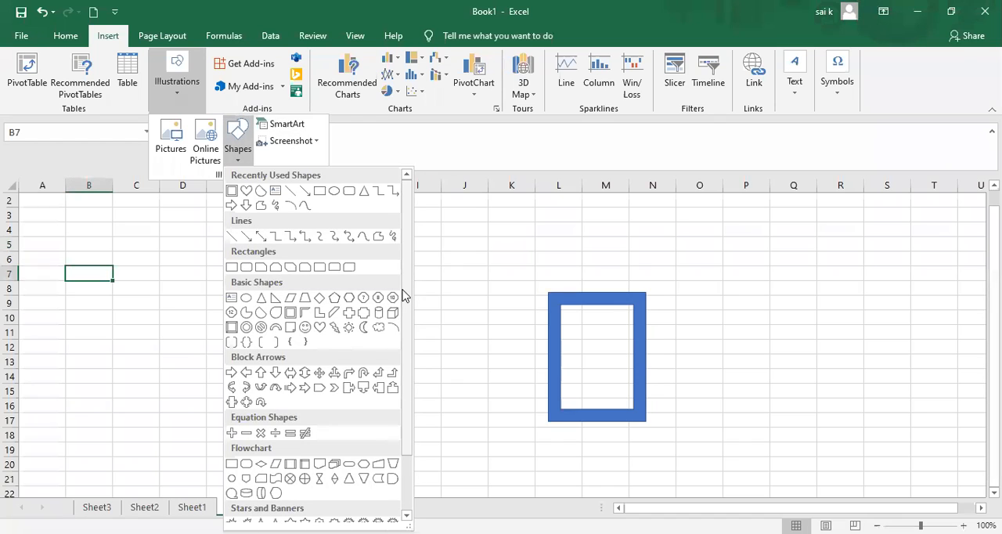
{"action": "scroll", "coordinate": [413, 365], "scroll_direction": "down", "scroll_amount": 3}
{"action": "scroll", "coordinate": [407, 286], "scroll_direction": "up", "scroll_amount": 3}
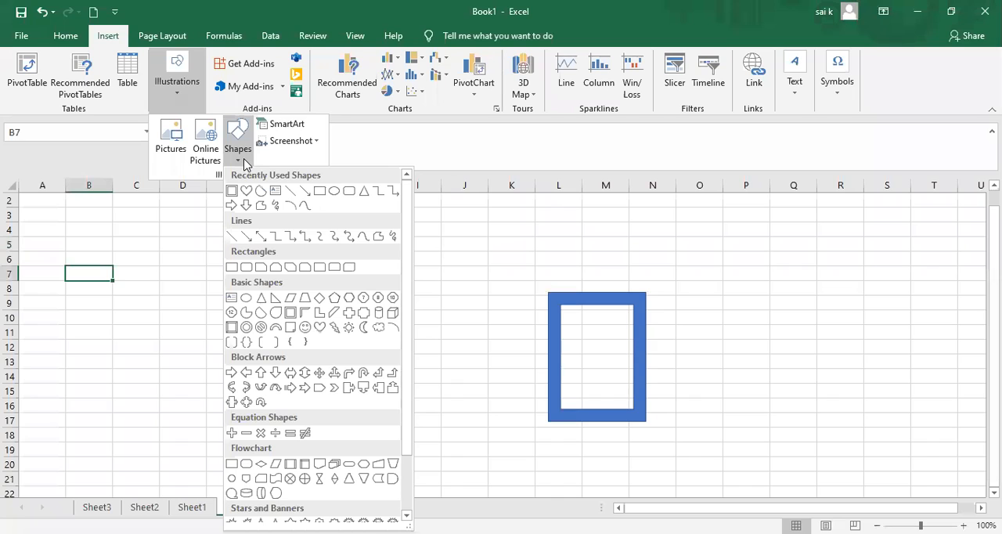
{"action": "left_click", "coordinate": [285, 130]}
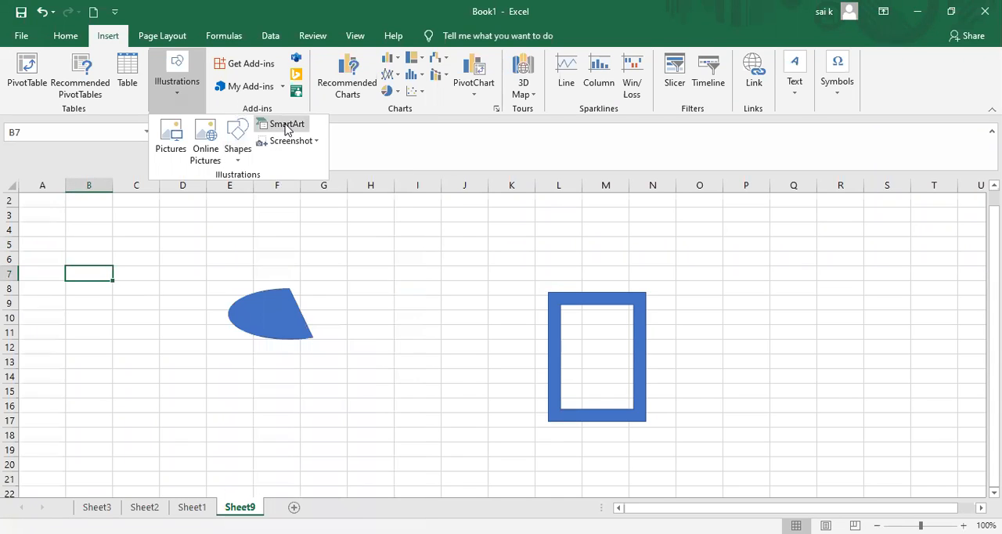
{"action": "left_click", "coordinate": [287, 127]}
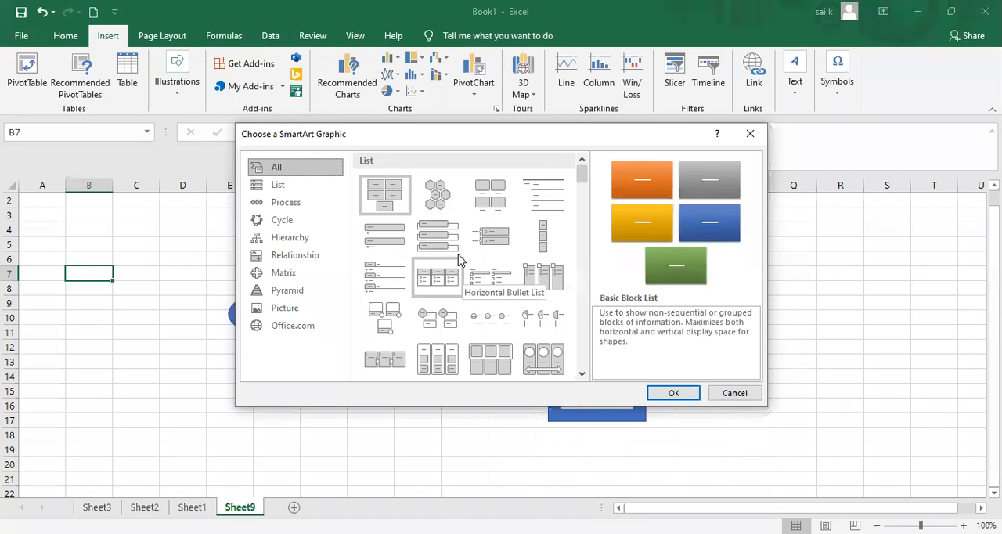
{"action": "left_click_drag", "start_coordinate": [582, 174], "coordinate": [592, 326]}
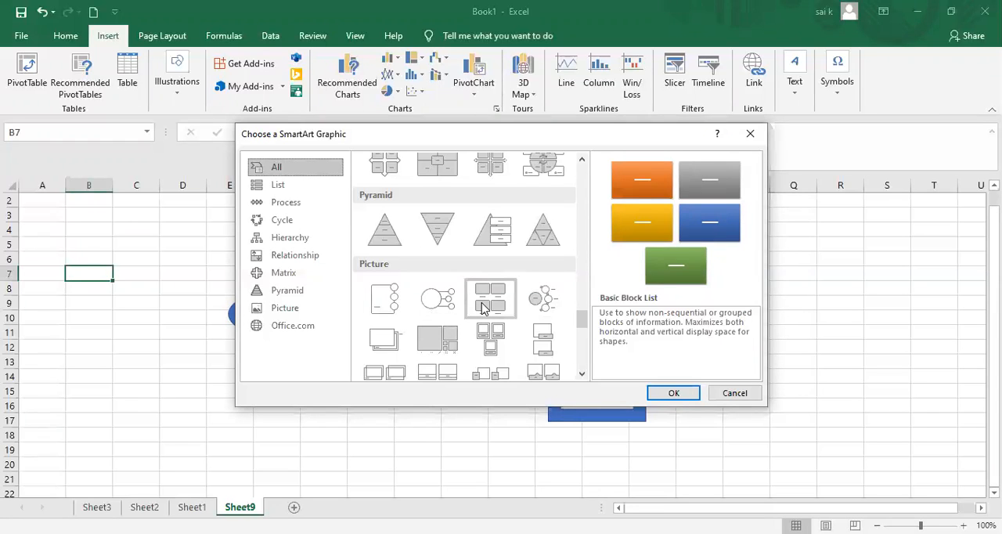
{"action": "left_click", "coordinate": [483, 308]}
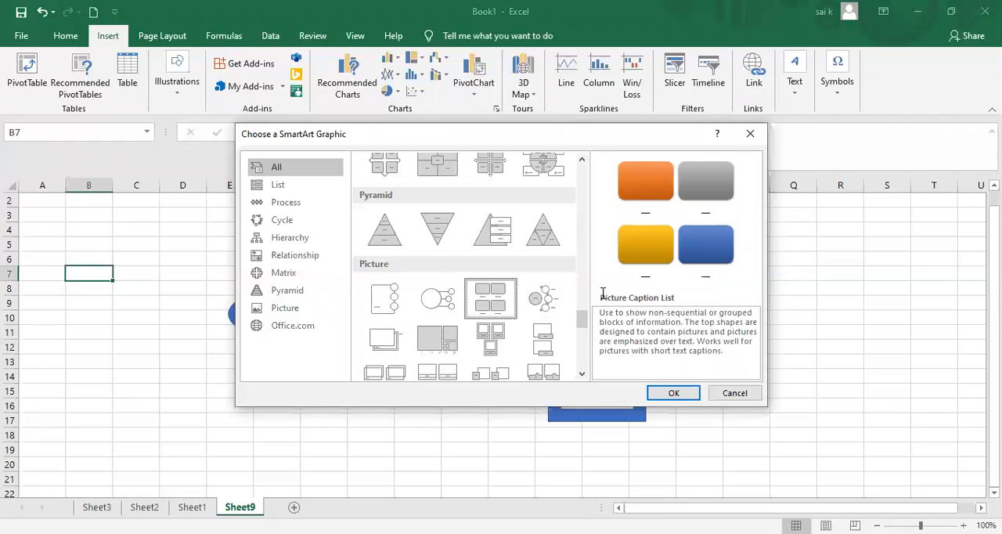
{"action": "left_click", "coordinate": [672, 395]}
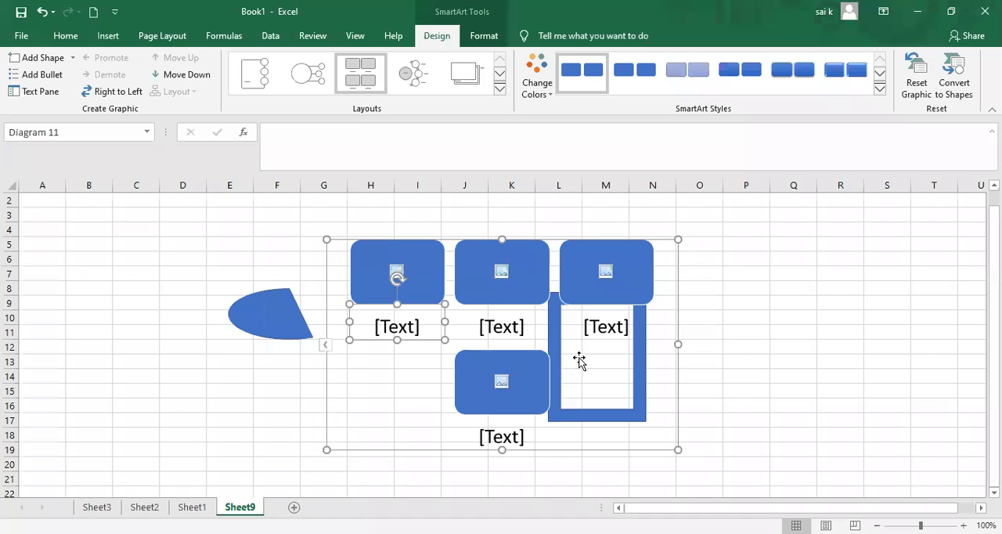
Try a gradient-shaded style and a layout with one large picture beside three circular ones on the SmartArt graphic, and delete the graphic.
{"action": "left_click", "coordinate": [387, 291]}
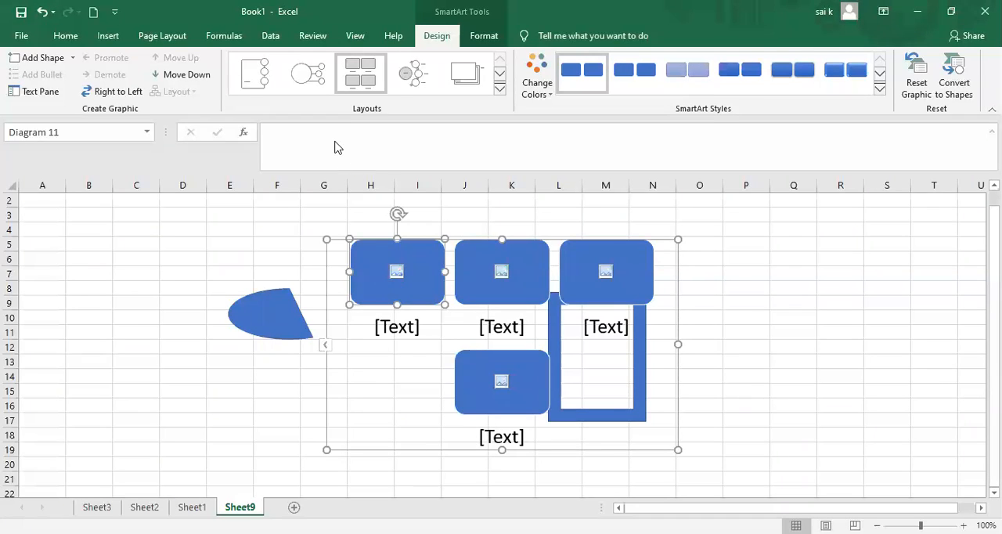
{"action": "left_click", "coordinate": [641, 75]}
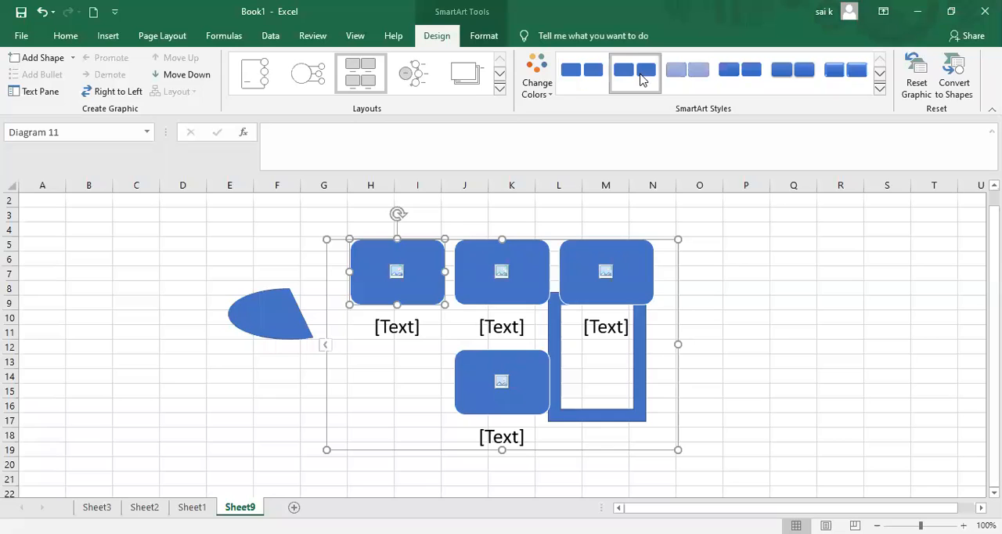
{"action": "left_click", "coordinate": [720, 82]}
{"action": "left_click", "coordinate": [409, 92]}
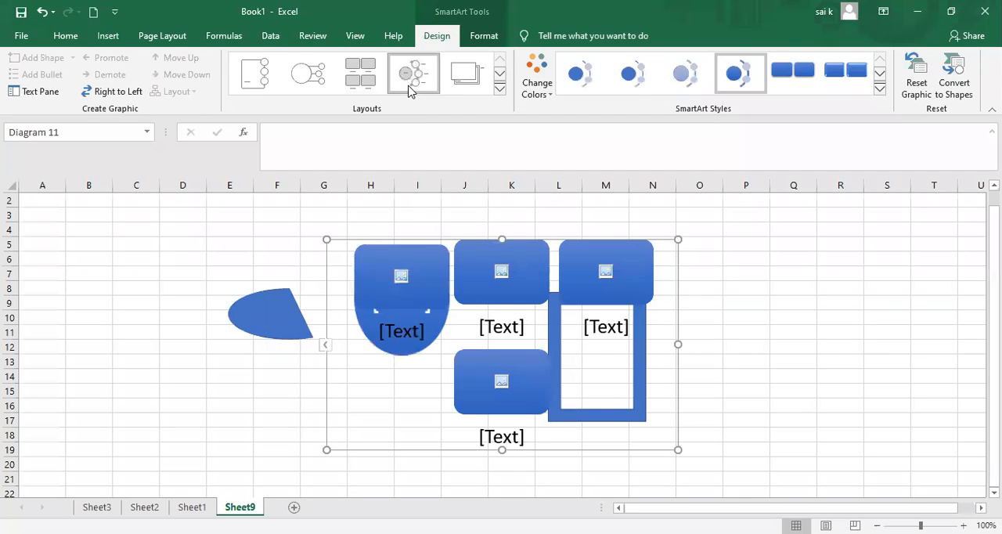
{"action": "left_click", "coordinate": [362, 83]}
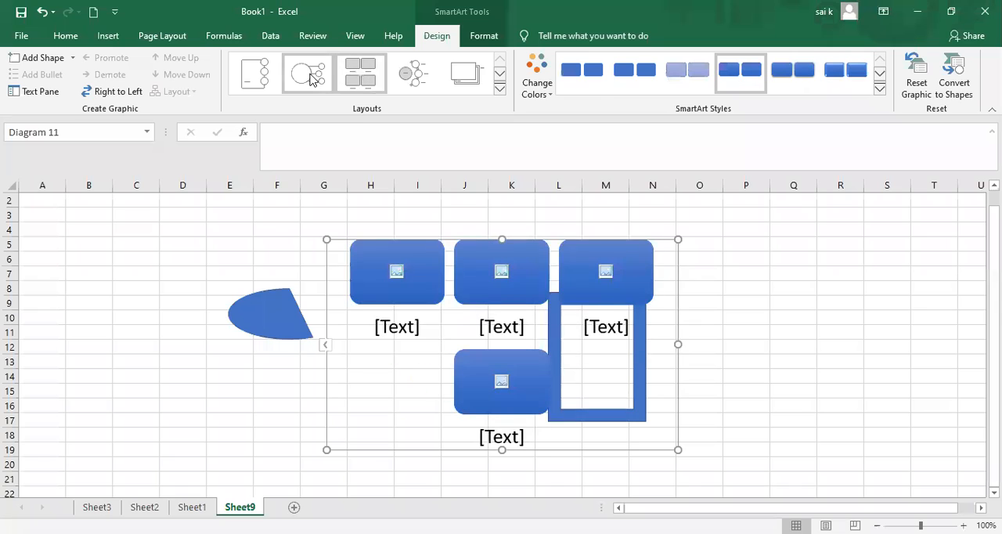
{"action": "left_click", "coordinate": [310, 77]}
{"action": "left_click", "coordinate": [255, 73]}
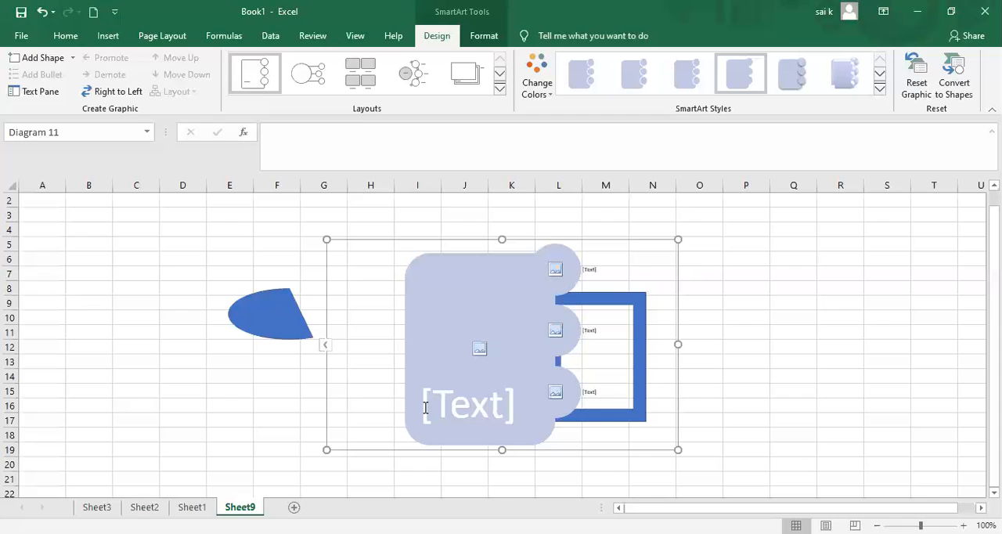
{"action": "key", "text": "Delete"}
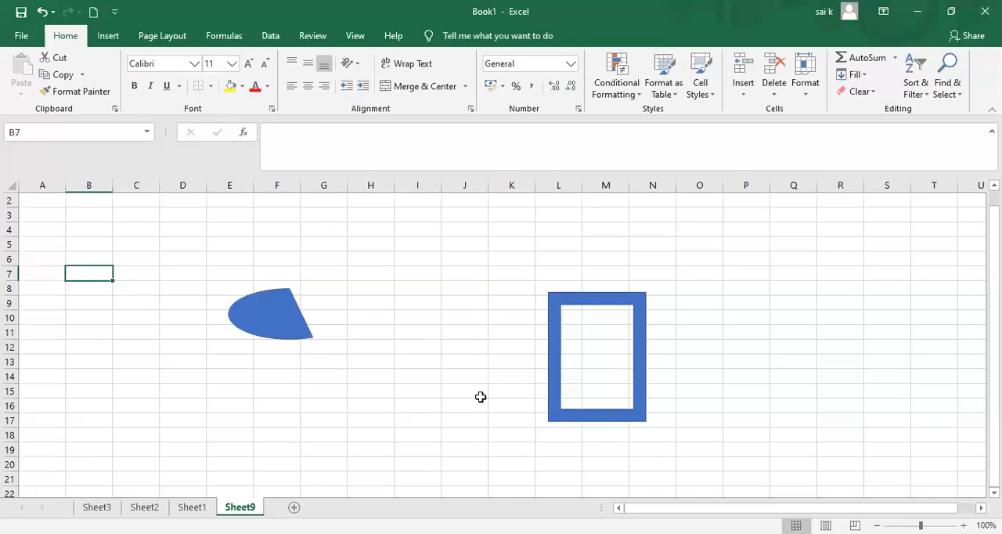
Delete the frame shape from Sheet9.
{"action": "left_click", "coordinate": [584, 343]}
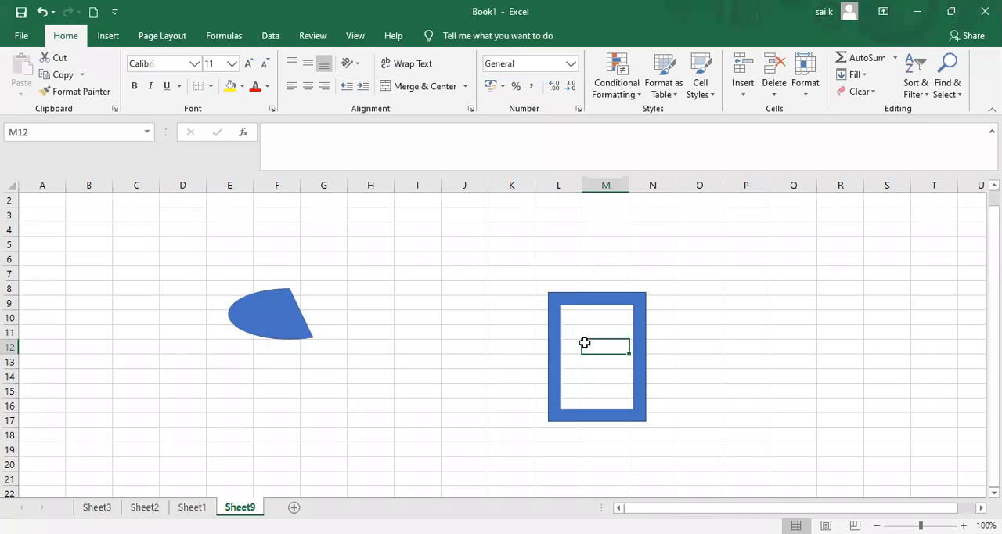
{"action": "left_click_drag", "start_coordinate": [550, 297], "coordinate": [562, 310]}
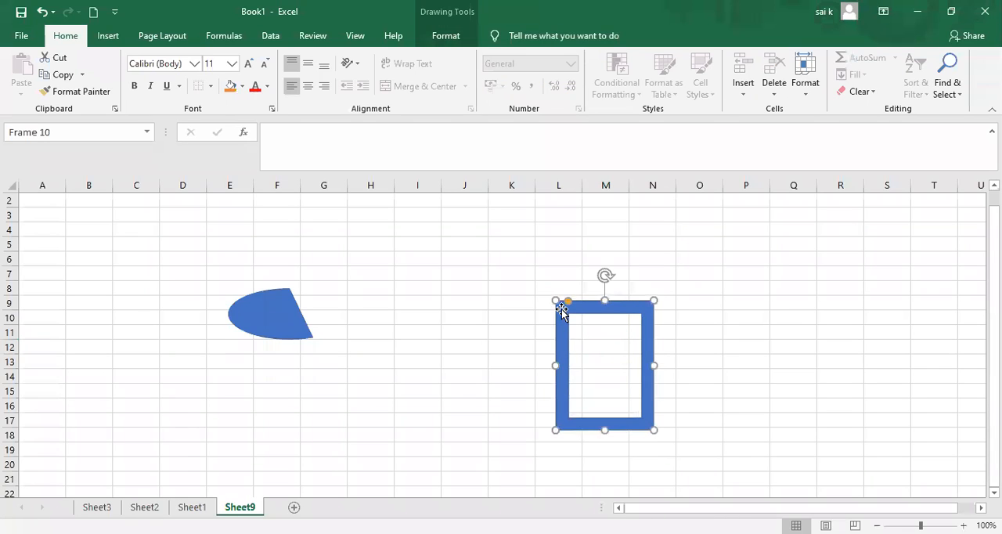
{"action": "key", "text": "Delete"}
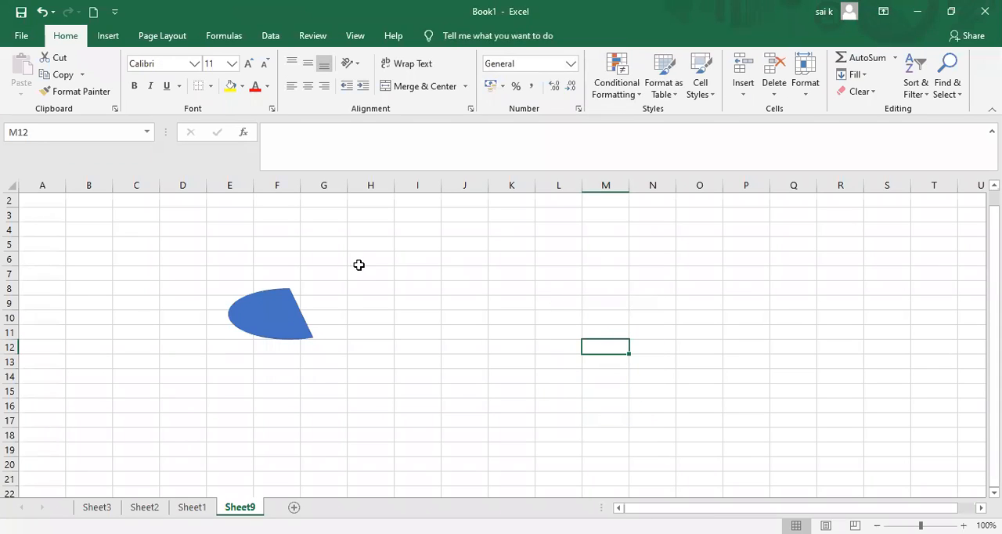
Enlarge the chord so that it spans about columns D to J, and delete it from Sheet9.
{"action": "left_click", "coordinate": [284, 304]}
{"action": "mouse_move", "coordinate": [283, 310]}
{"action": "left_mouse_down"}
{"action": "mouse_move", "coordinate": [290, 394]}
{"action": "mouse_move", "coordinate": [370, 283]}
{"action": "mouse_move", "coordinate": [103, 269]}
{"action": "mouse_move", "coordinate": [190, 322]}
{"action": "mouse_move", "coordinate": [235, 331]}
{"action": "left_mouse_up"}
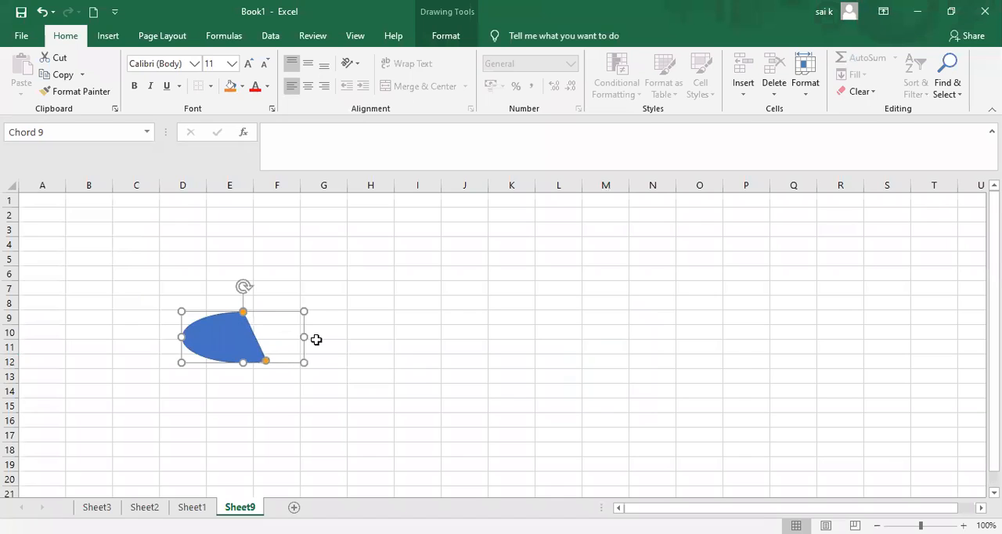
{"action": "left_click_drag", "start_coordinate": [305, 338], "coordinate": [470, 337]}
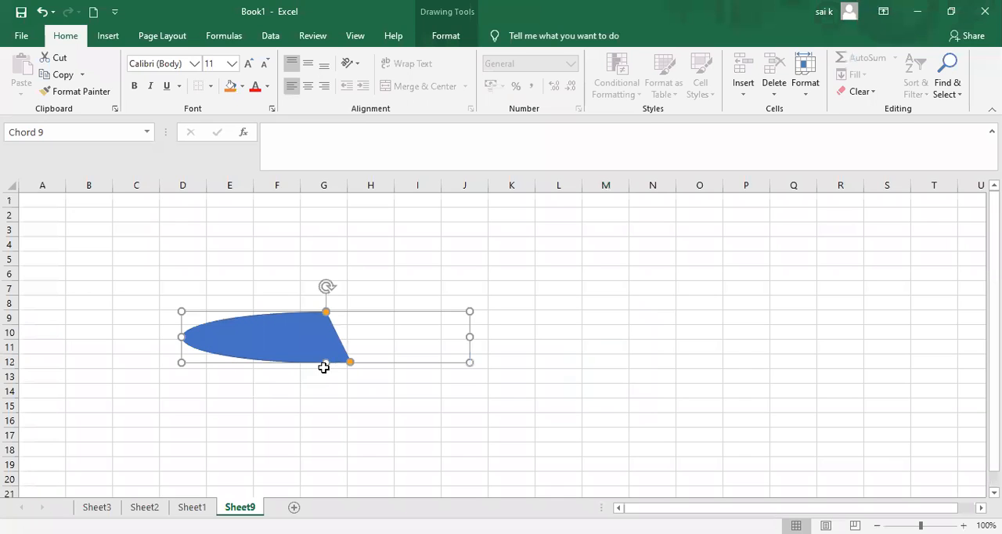
{"action": "left_click_drag", "start_coordinate": [325, 364], "coordinate": [326, 496]}
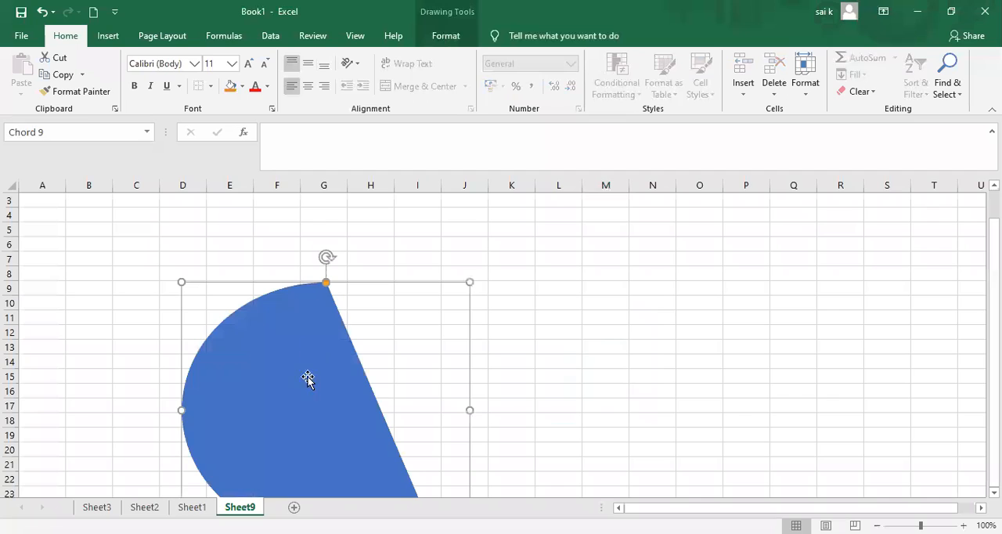
{"action": "key", "text": "Delete"}
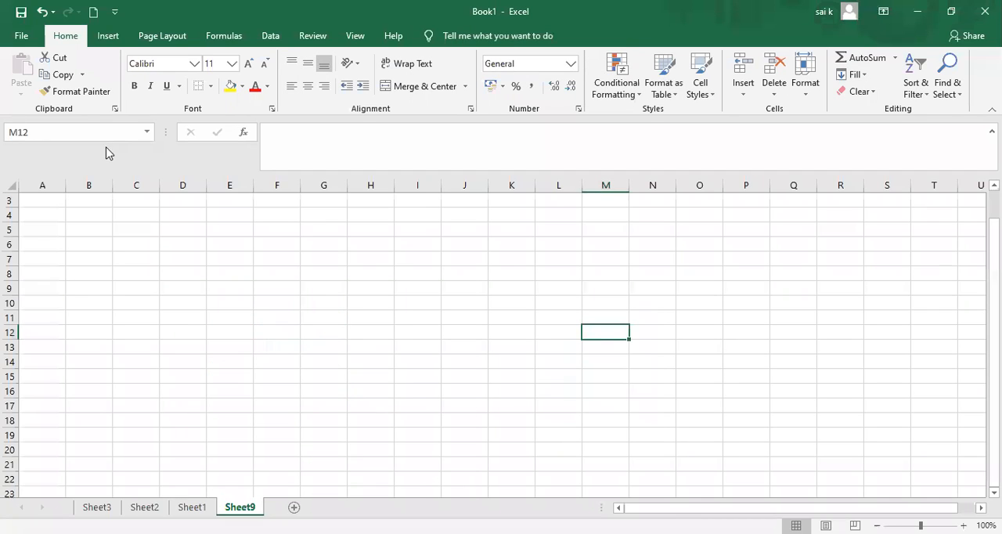
Look at the Screenshot command's available windows and its Screen Clipping option without inserting anything.
{"action": "left_click", "coordinate": [114, 39]}
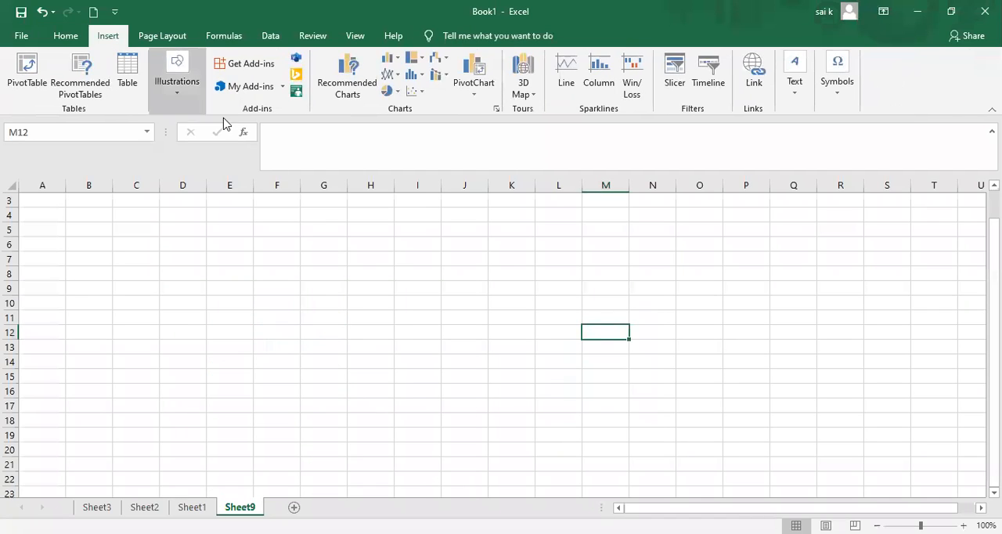
{"action": "left_click", "coordinate": [182, 94]}
{"action": "left_click", "coordinate": [309, 144]}
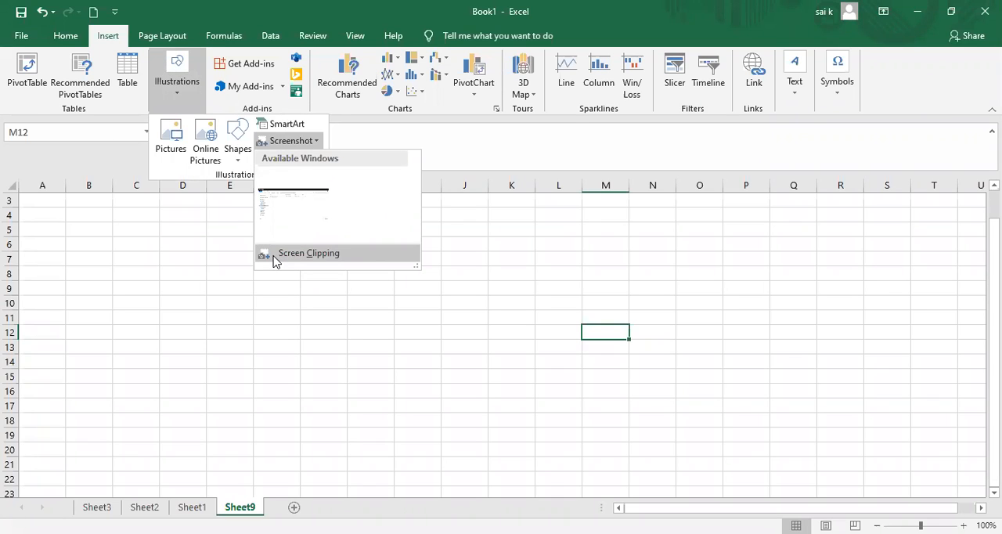
{"action": "left_click", "coordinate": [429, 200]}
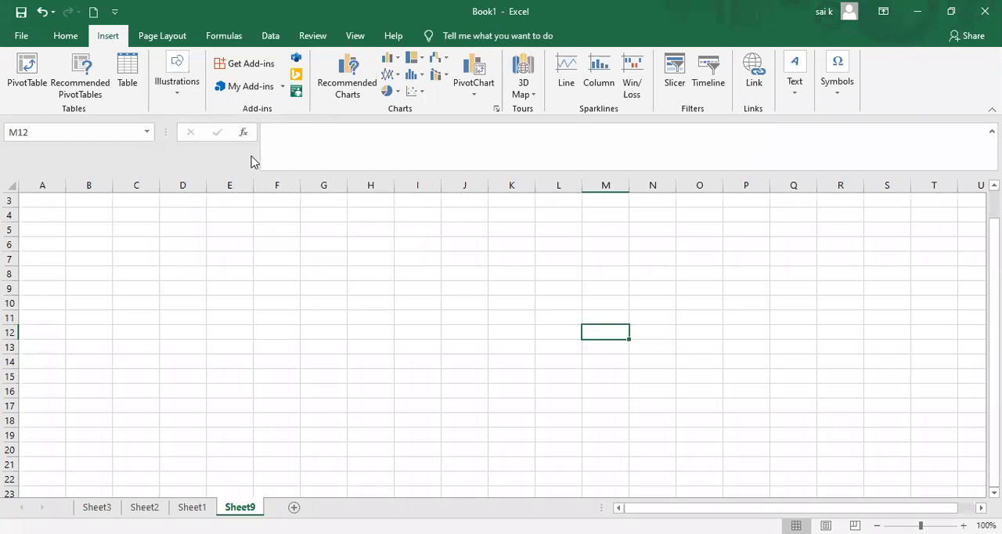
{"action": "left_click", "coordinate": [174, 87]}
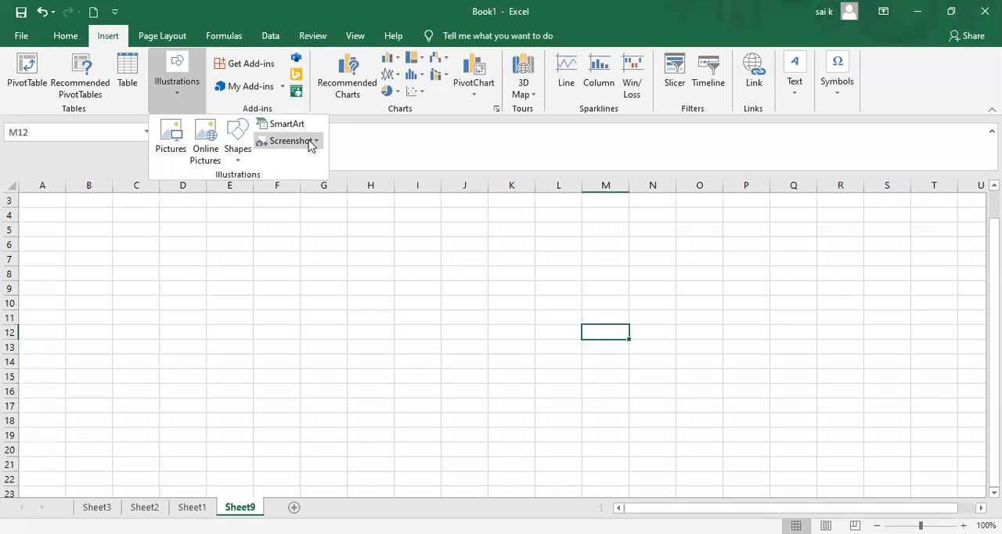
{"action": "left_click", "coordinate": [311, 142]}
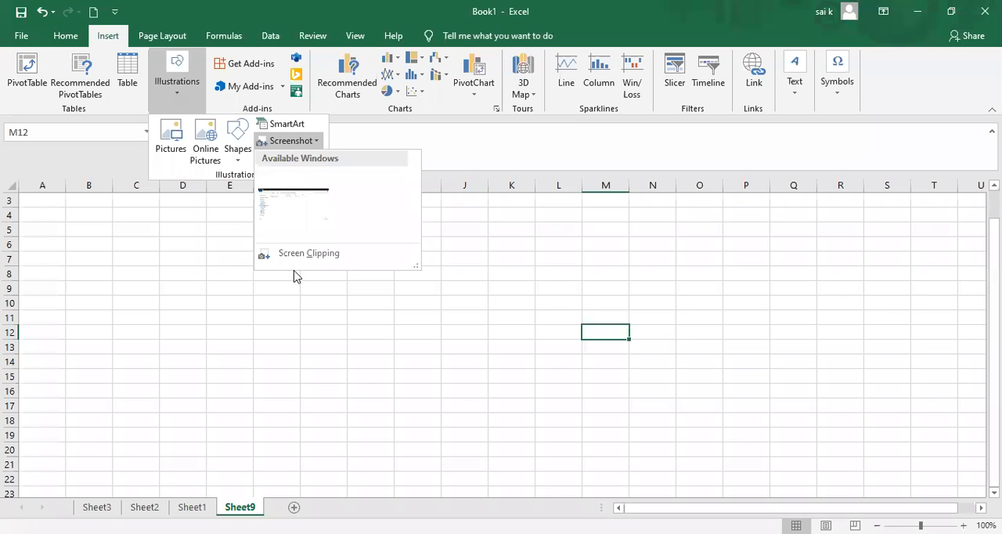
{"action": "left_click", "coordinate": [306, 346]}
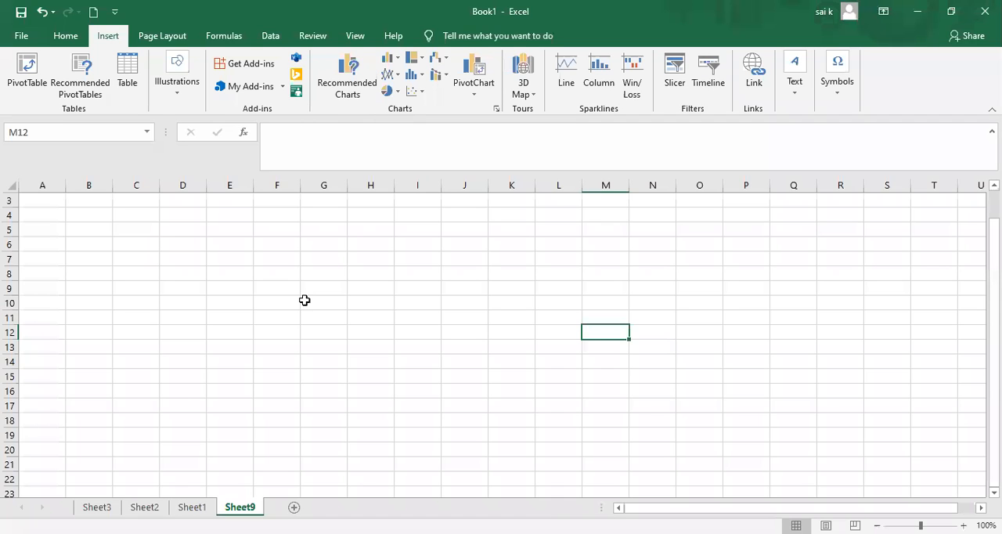
Examine the student marks table on Sheet2, highlighting parts of its rows and columns.
{"action": "left_click", "coordinate": [144, 507]}
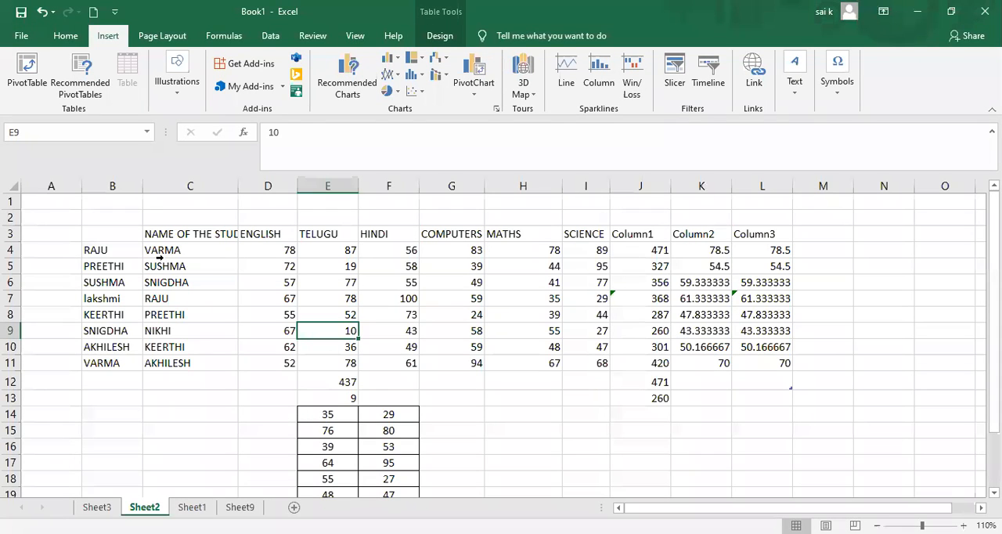
{"action": "left_click_drag", "start_coordinate": [155, 250], "coordinate": [210, 347]}
{"action": "left_click", "coordinate": [234, 375]}
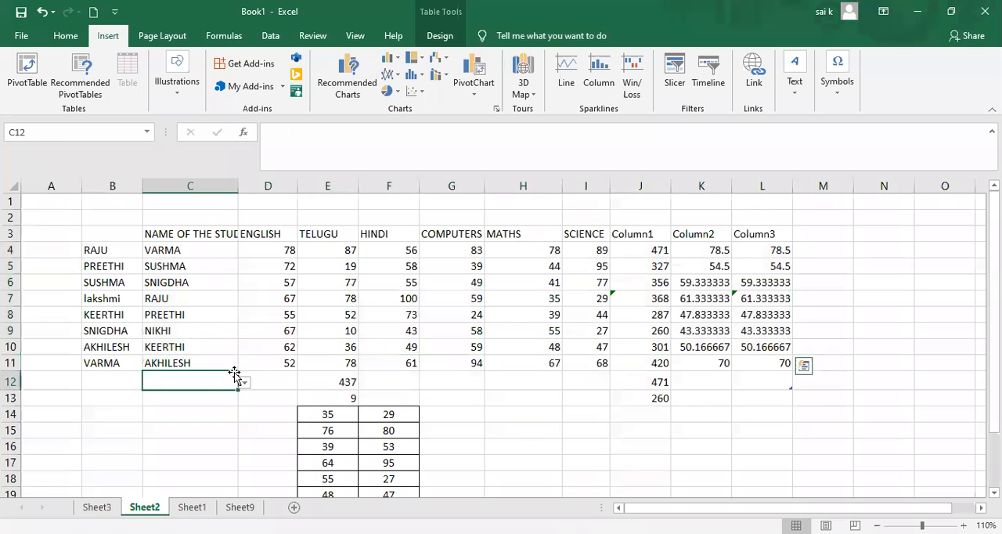
{"action": "left_click", "coordinate": [152, 250]}
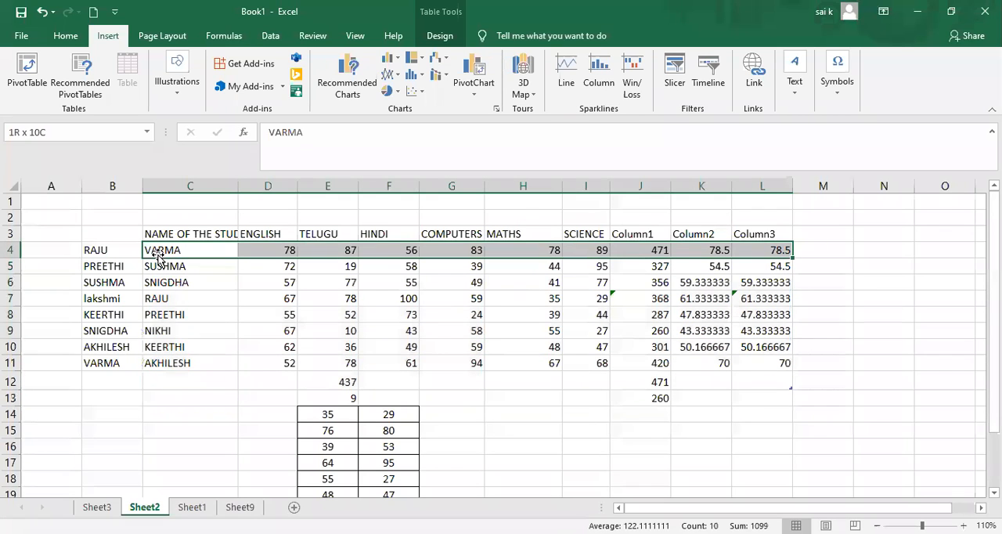
{"action": "left_click", "coordinate": [413, 386]}
{"action": "left_click", "coordinate": [623, 293], "text": "shift"}
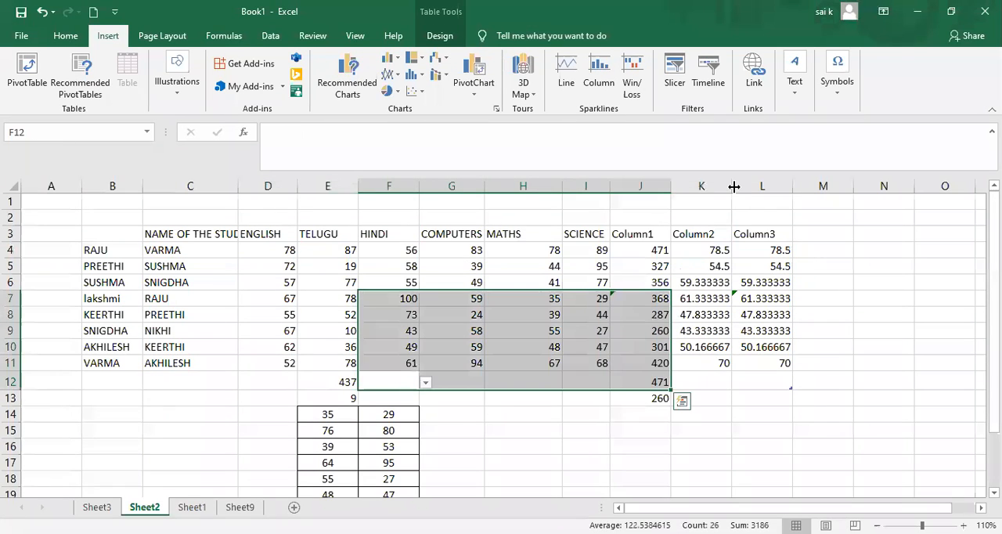
{"action": "left_click", "coordinate": [151, 247]}
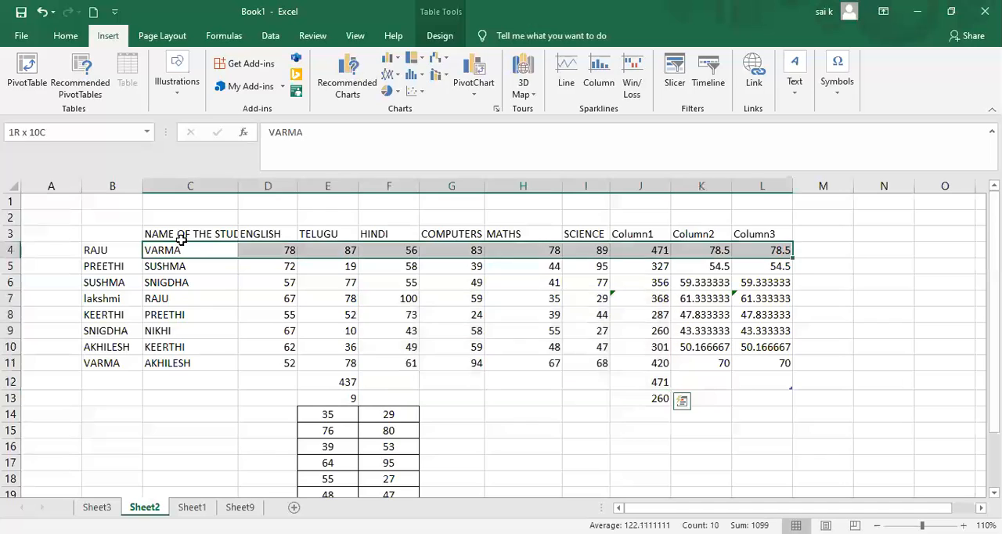
{"action": "left_click", "coordinate": [513, 335]}
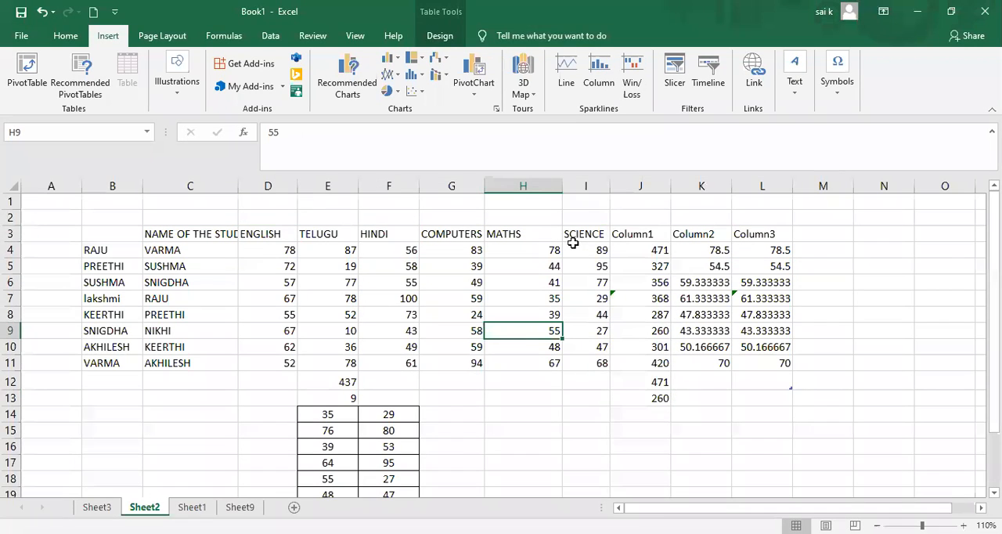
Delete the Column1, Column2 and Column3 columns from the student marks table on Sheet2.
{"action": "left_click", "coordinate": [648, 185]}
{"action": "right_click", "coordinate": [650, 193]}
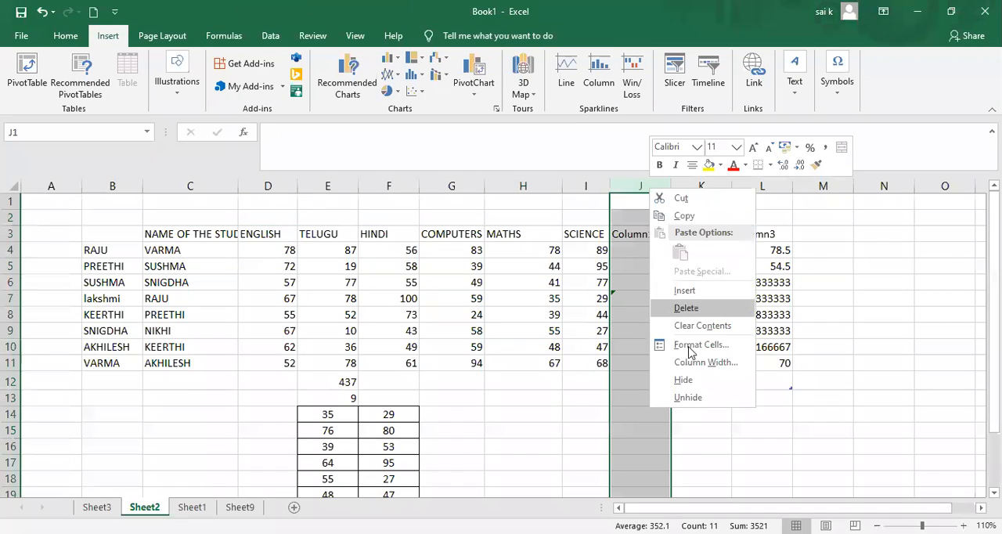
{"action": "left_click", "coordinate": [686, 309]}
{"action": "left_click_drag", "start_coordinate": [148, 250], "coordinate": [271, 266]}
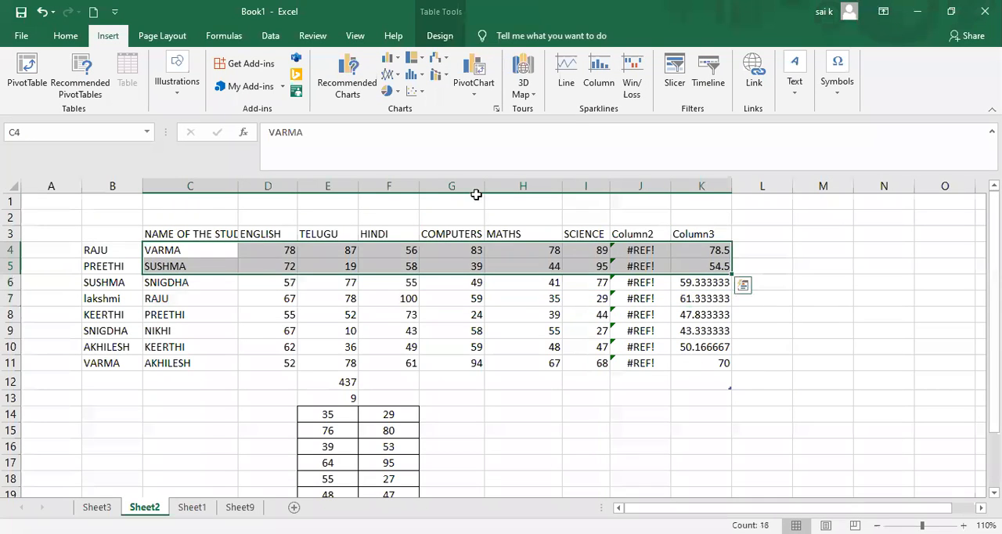
{"action": "left_click", "coordinate": [653, 187]}
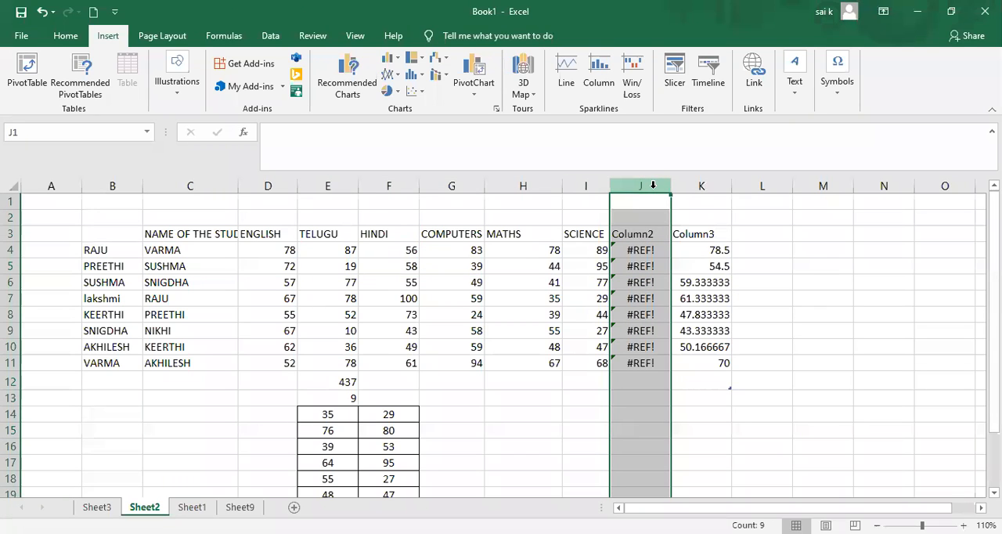
{"action": "right_click", "coordinate": [655, 193]}
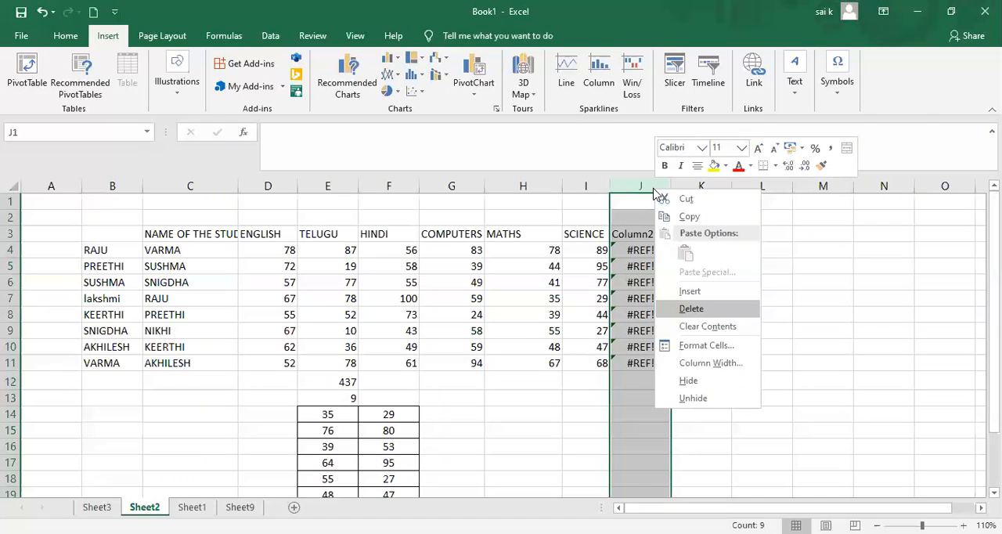
{"action": "left_click", "coordinate": [716, 309]}
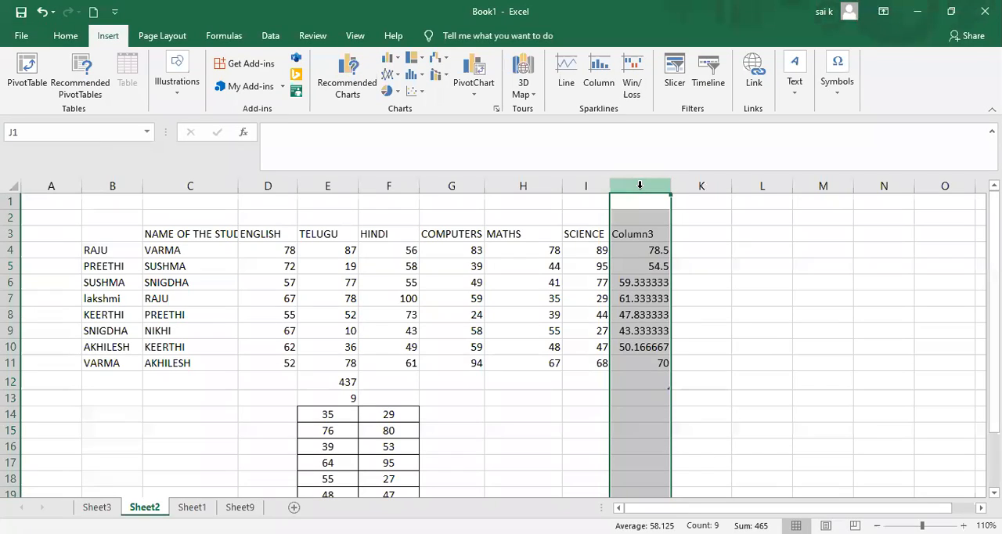
{"action": "right_click", "coordinate": [640, 185]}
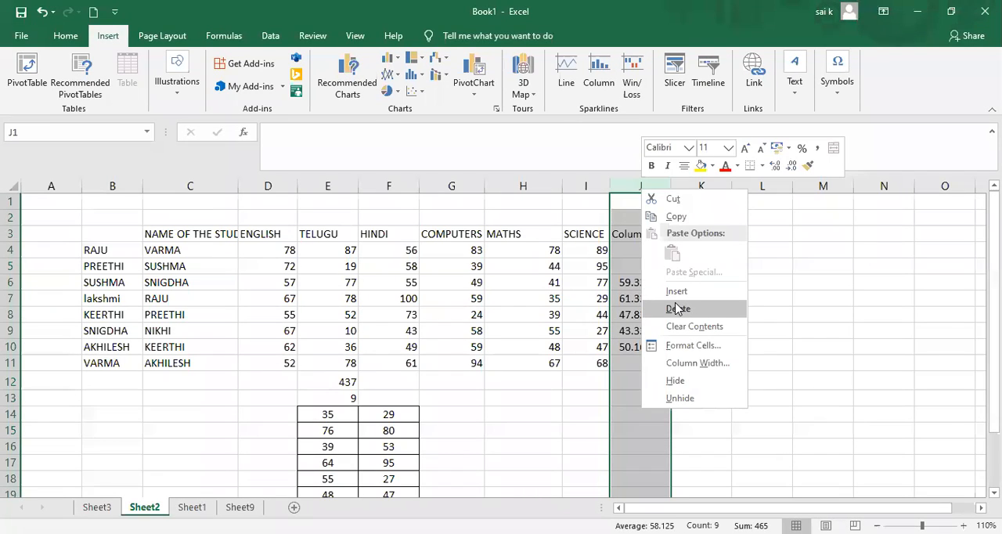
{"action": "left_click", "coordinate": [677, 308]}
Insert a recommended Stacked Column chart of C4:I11 and move it to span about columns G to L.
{"action": "left_click_drag", "start_coordinate": [146, 252], "coordinate": [214, 363]}
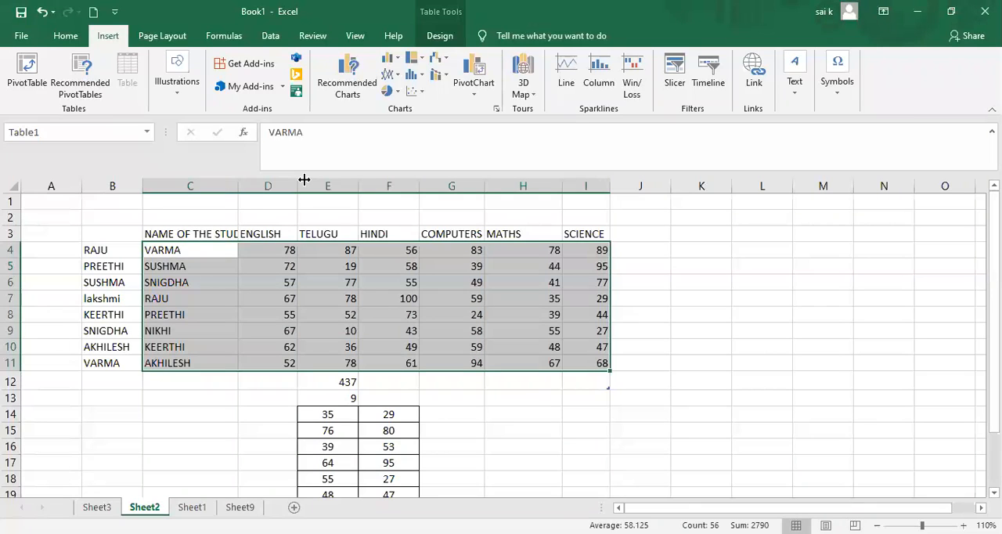
{"action": "left_click", "coordinate": [354, 80]}
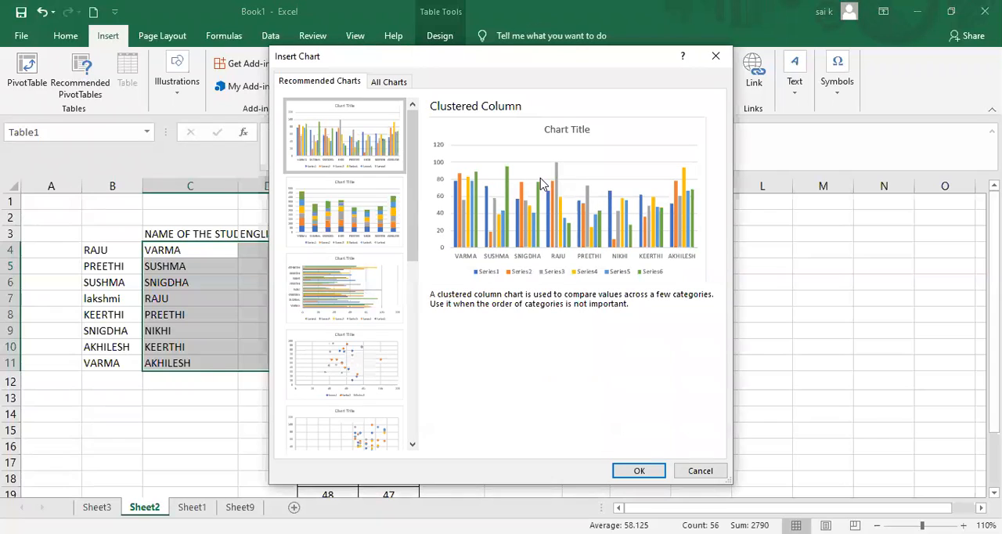
{"action": "left_click_drag", "start_coordinate": [410, 162], "coordinate": [418, 359]}
{"action": "scroll", "coordinate": [415, 329], "scroll_direction": "up", "scroll_amount": 1}
{"action": "left_click_drag", "start_coordinate": [408, 299], "coordinate": [408, 193]}
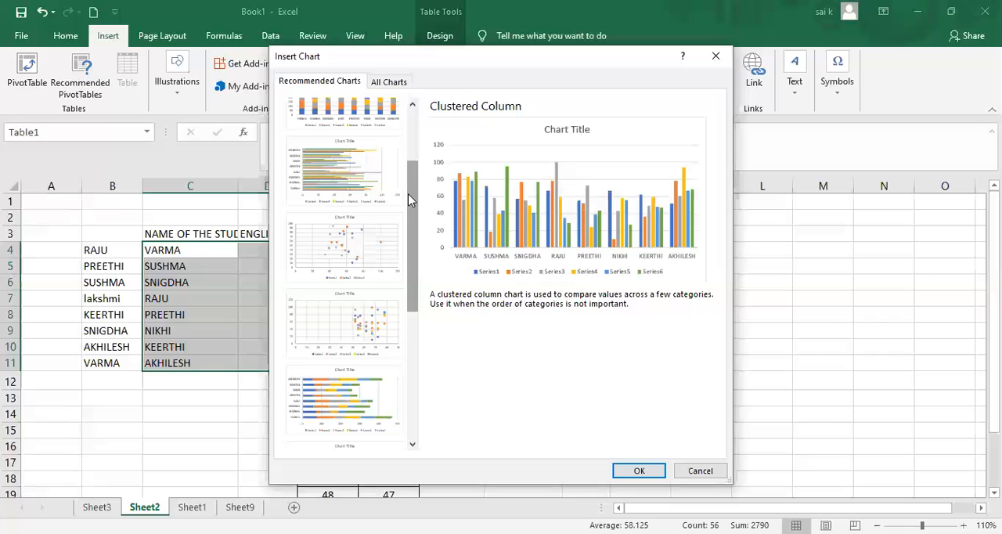
{"action": "left_click", "coordinate": [355, 268]}
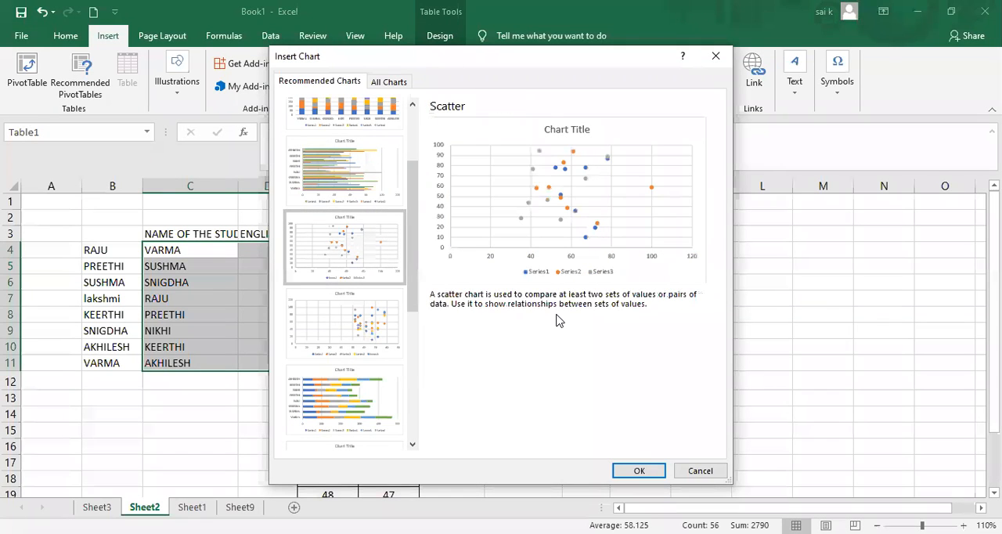
{"action": "left_click", "coordinate": [416, 141]}
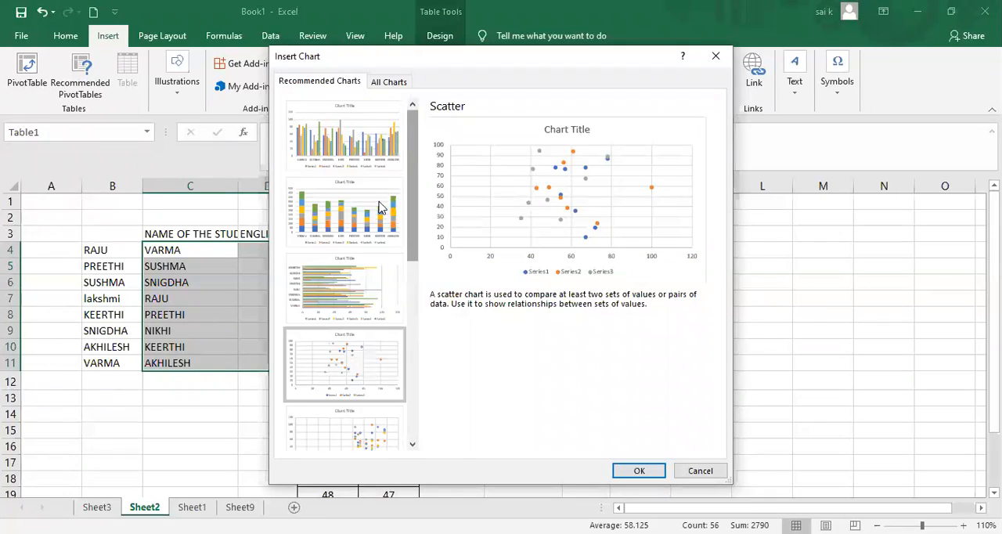
{"action": "left_click", "coordinate": [363, 235]}
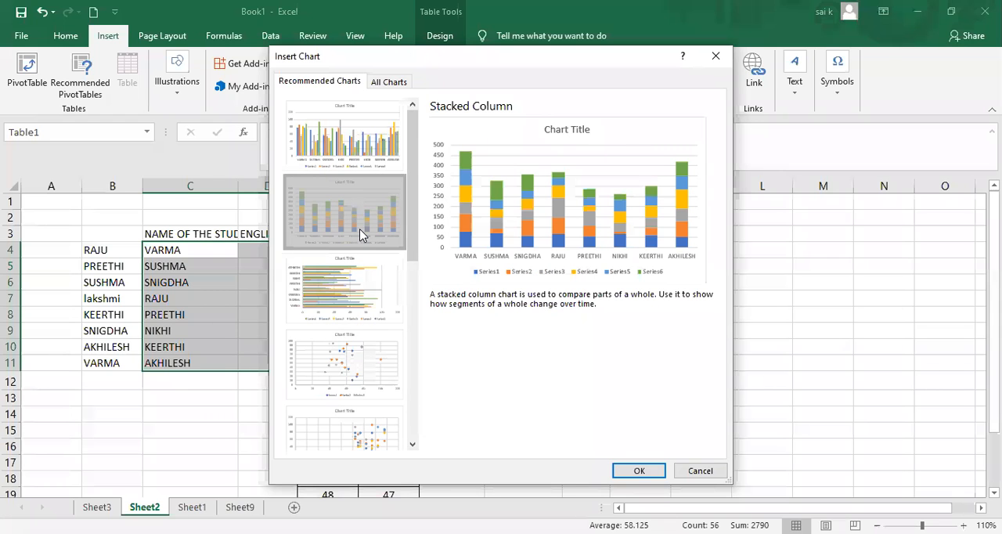
{"action": "left_click", "coordinate": [633, 470]}
{"action": "left_click", "coordinate": [479, 283]}
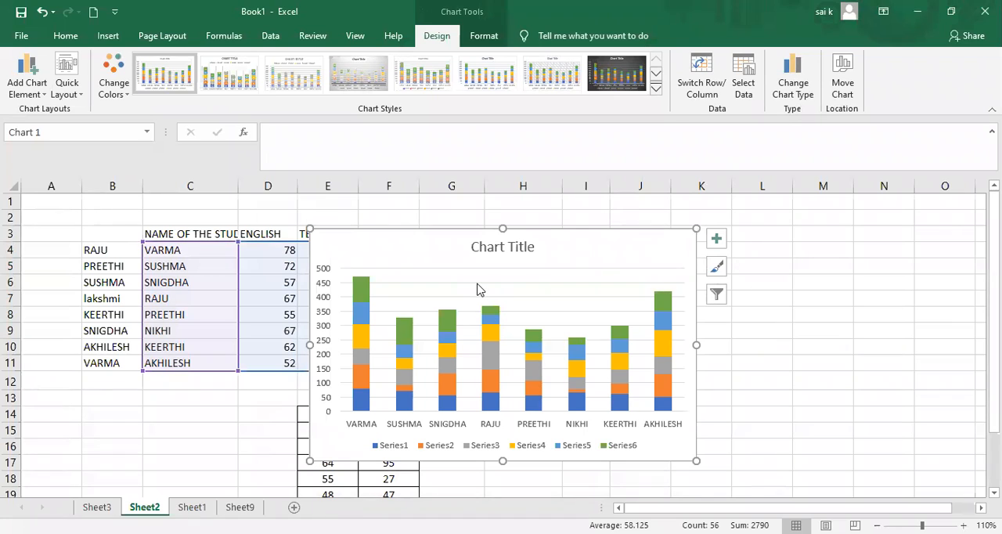
{"action": "left_click_drag", "start_coordinate": [450, 248], "coordinate": [548, 230]}
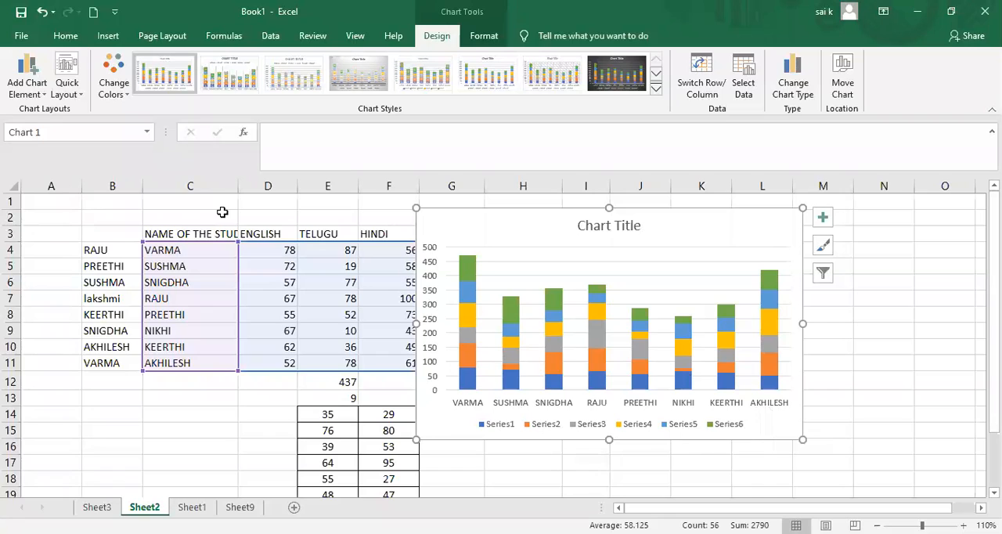
Hide the primary horizontal axis of the stacked column chart.
{"action": "left_click", "coordinate": [28, 95]}
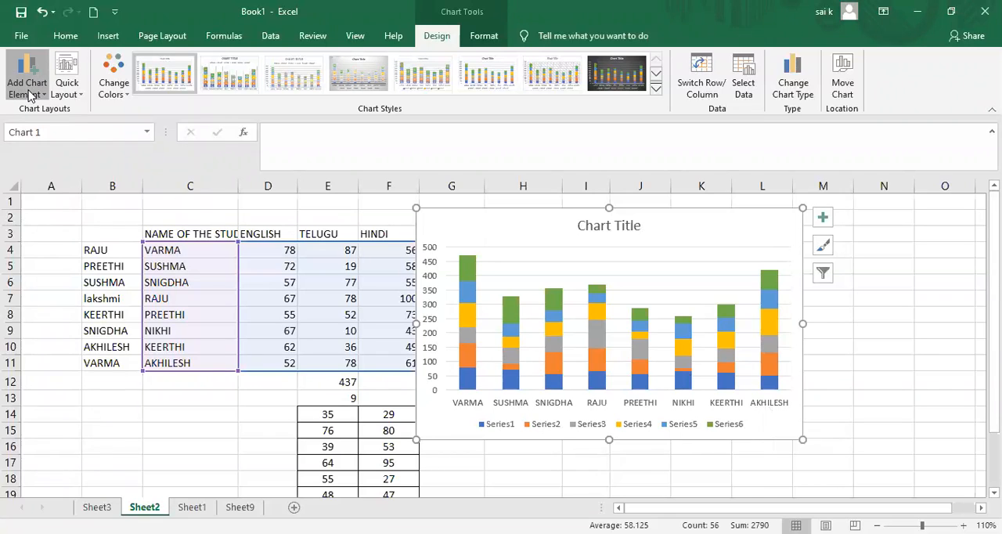
{"action": "mouse_move", "coordinate": [45, 112]}
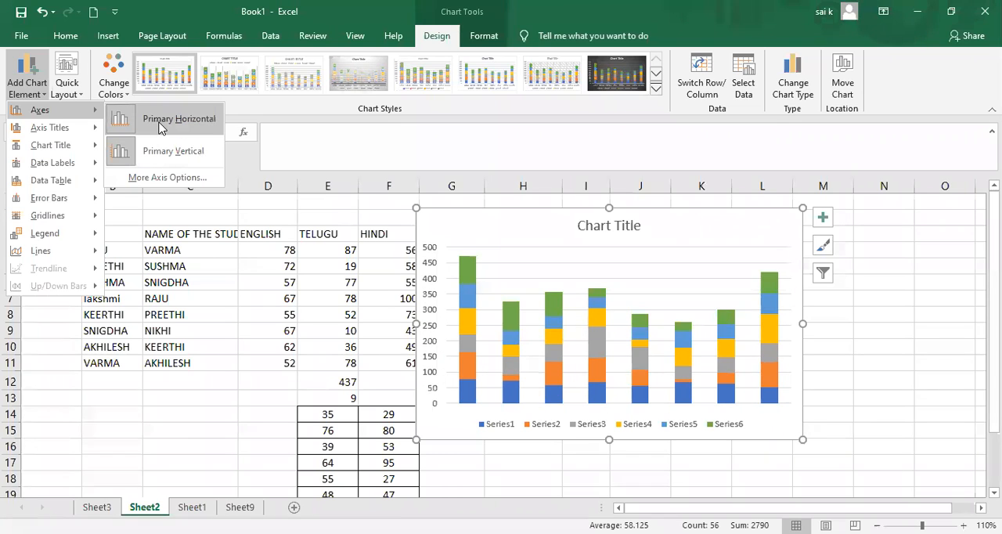
{"action": "left_click", "coordinate": [159, 126]}
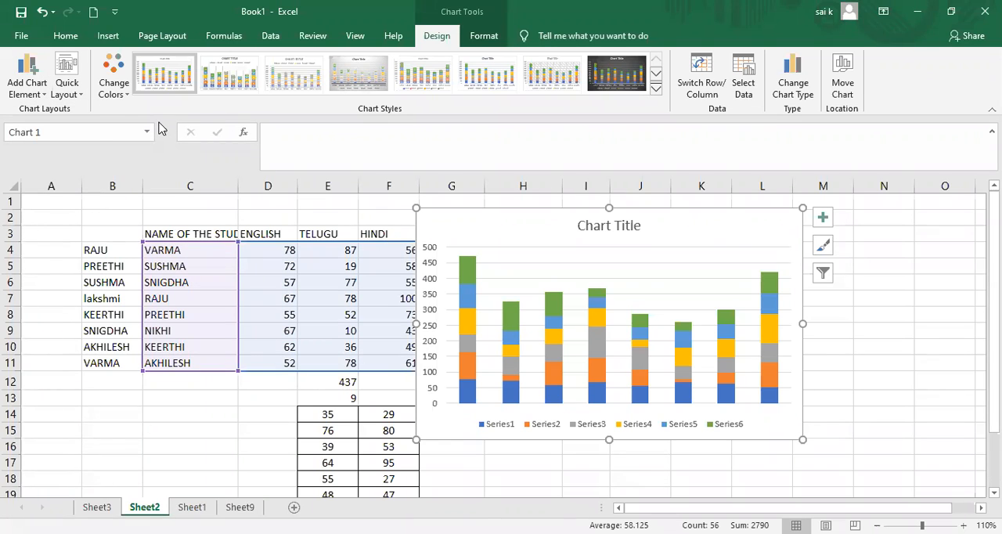
Add a primary horizontal axis title to the stacked column chart.
{"action": "left_click", "coordinate": [26, 74]}
{"action": "mouse_move", "coordinate": [46, 133]}
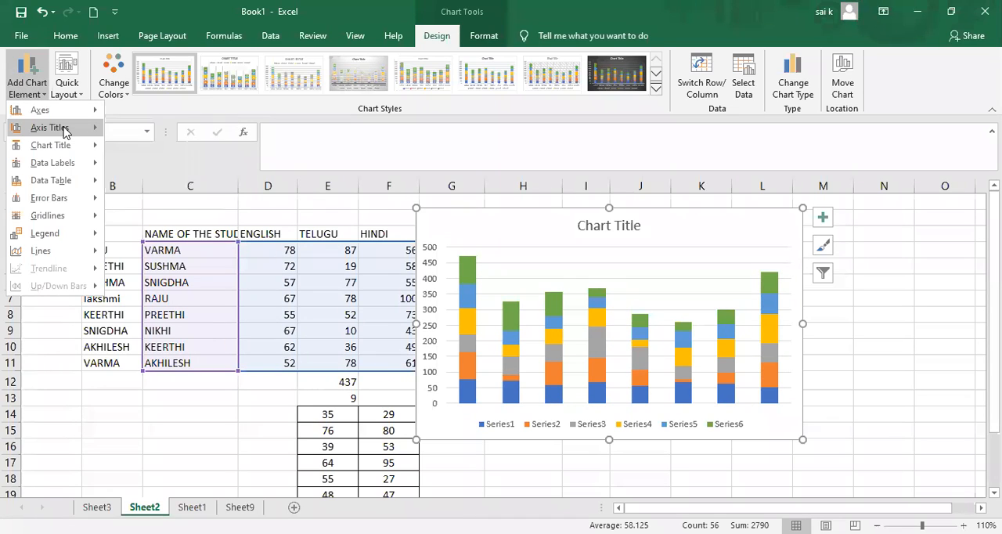
{"action": "mouse_move", "coordinate": [65, 130]}
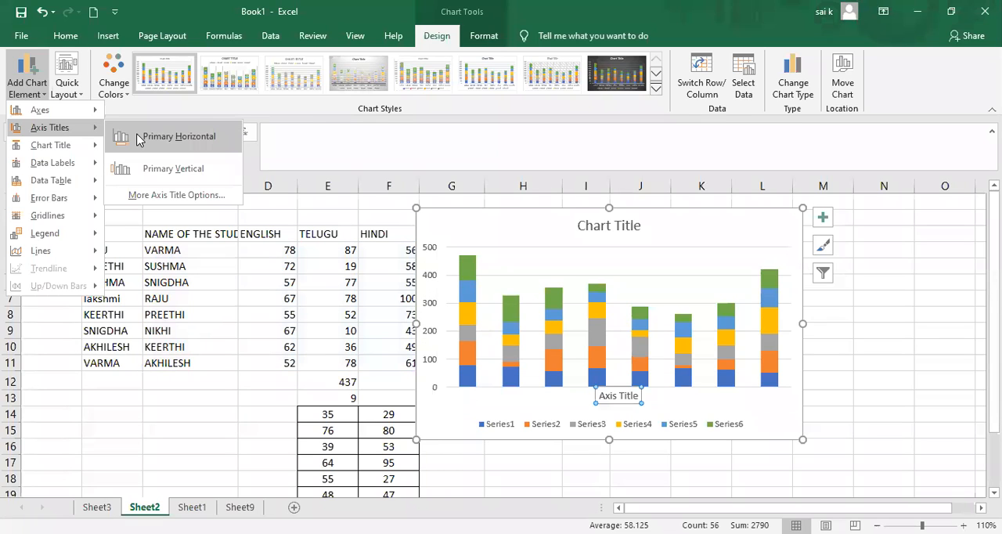
{"action": "left_click", "coordinate": [139, 138]}
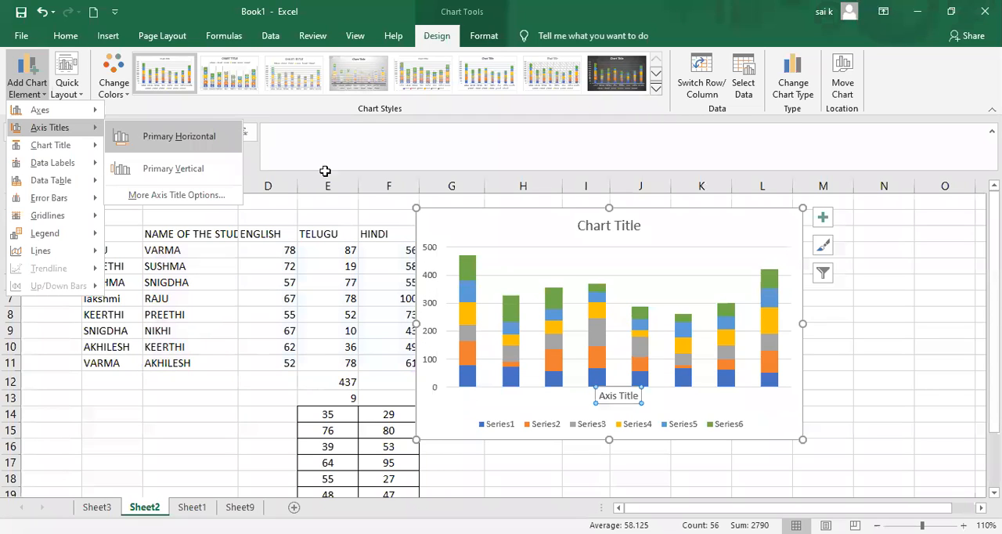
Replace the horizontal axis title text with "student names".
{"action": "left_click", "coordinate": [633, 396]}
{"action": "double_click", "coordinate": [632, 396]}
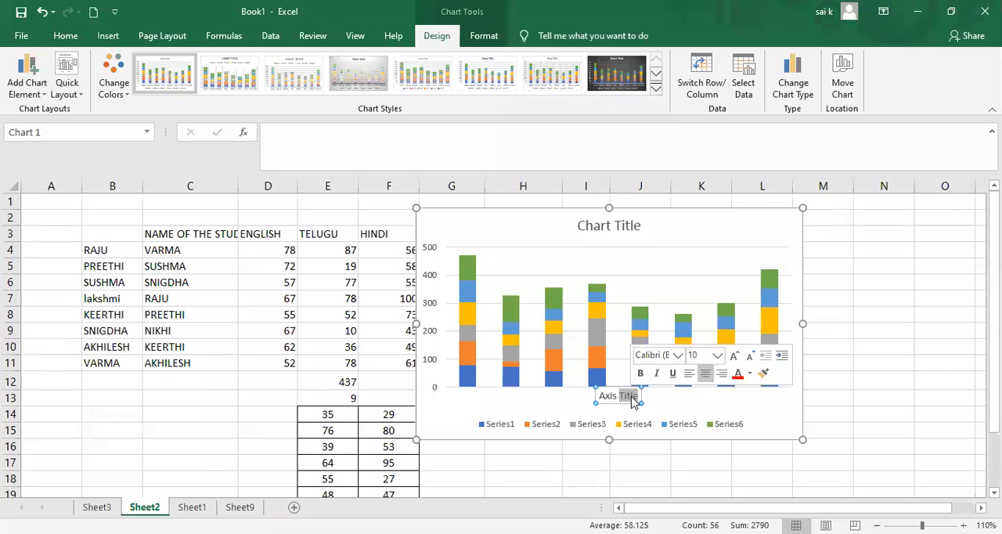
{"action": "key", "text": "BackSpace"}
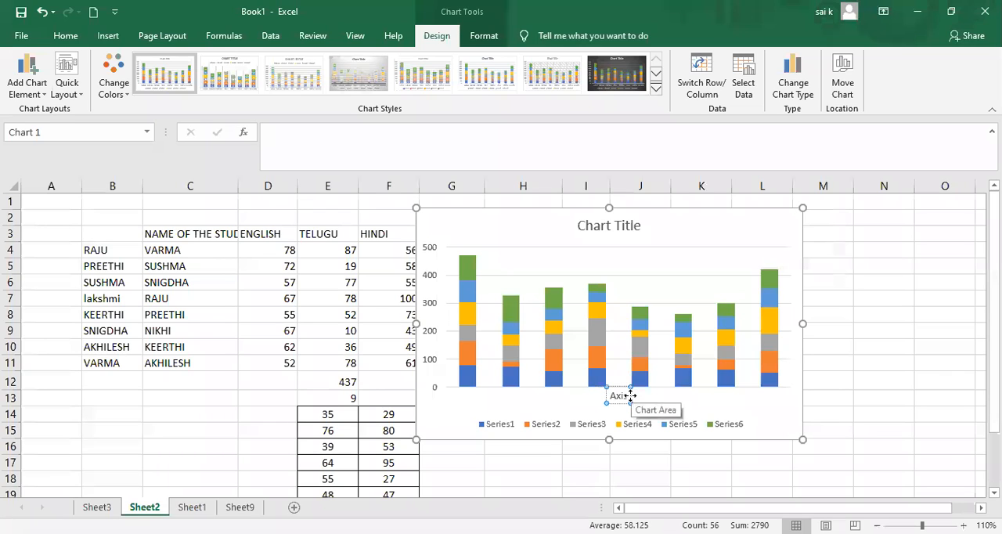
{"action": "key", "text": "BackSpace"}
{"action": "key", "text": "BackSpace"}
{"action": "key", "text": "BackSpace"}
{"action": "key", "text": "BackSpace"}
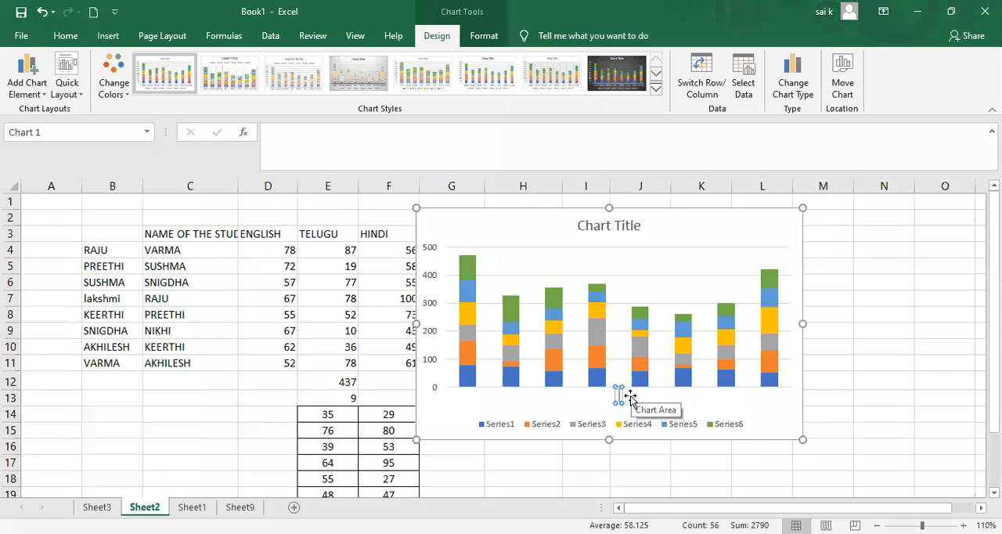
{"action": "type", "text": "student"}
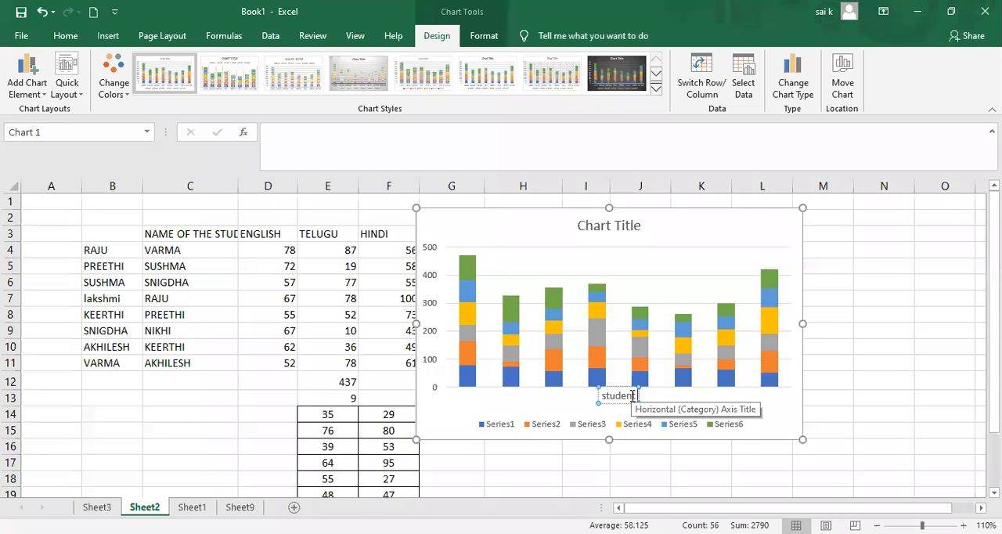
{"action": "type", "text": " names"}
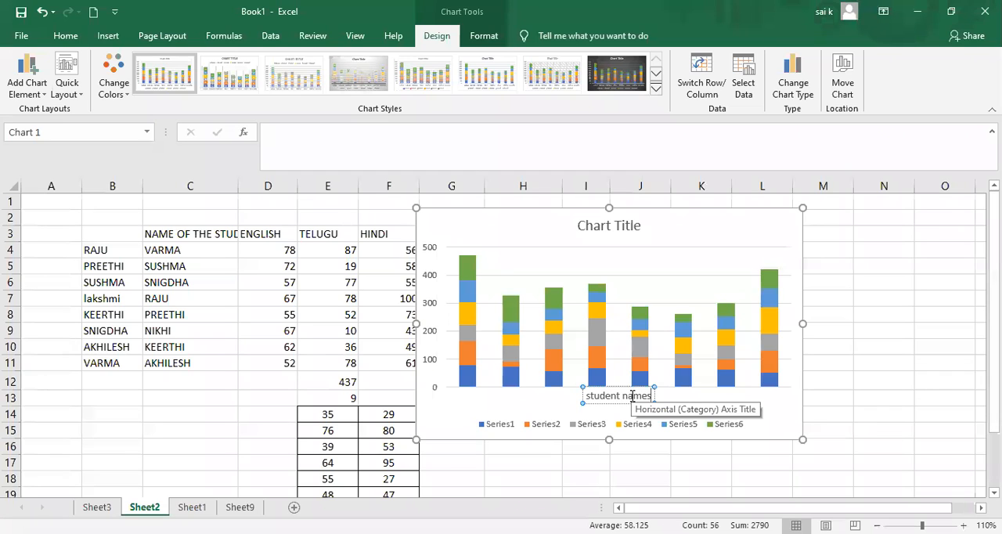
{"action": "key", "text": "Return"}
{"action": "key", "text": "BackSpace"}
{"action": "left_click", "coordinate": [548, 401]}
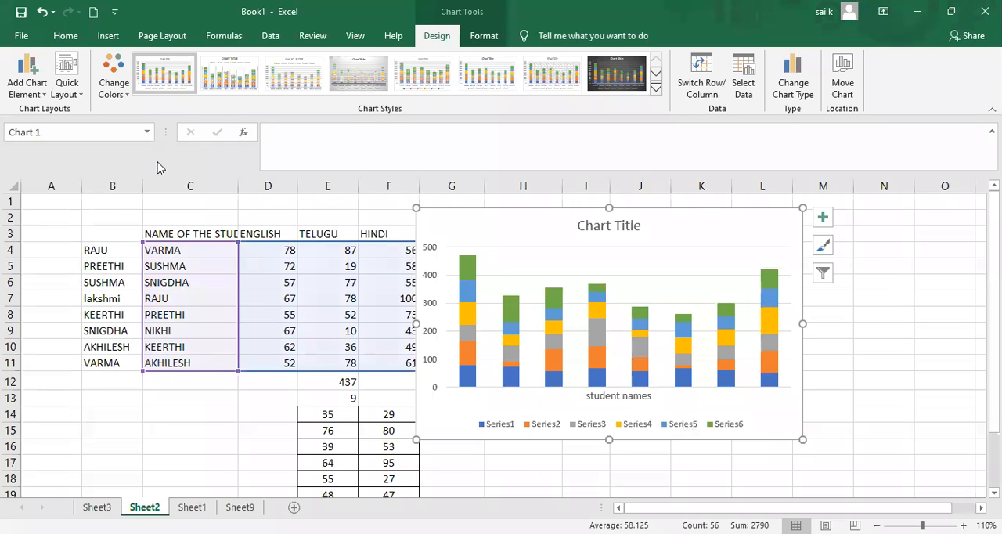
Add a primary vertical axis title to the stacked column chart.
{"action": "left_click", "coordinate": [35, 88]}
{"action": "mouse_move", "coordinate": [50, 127]}
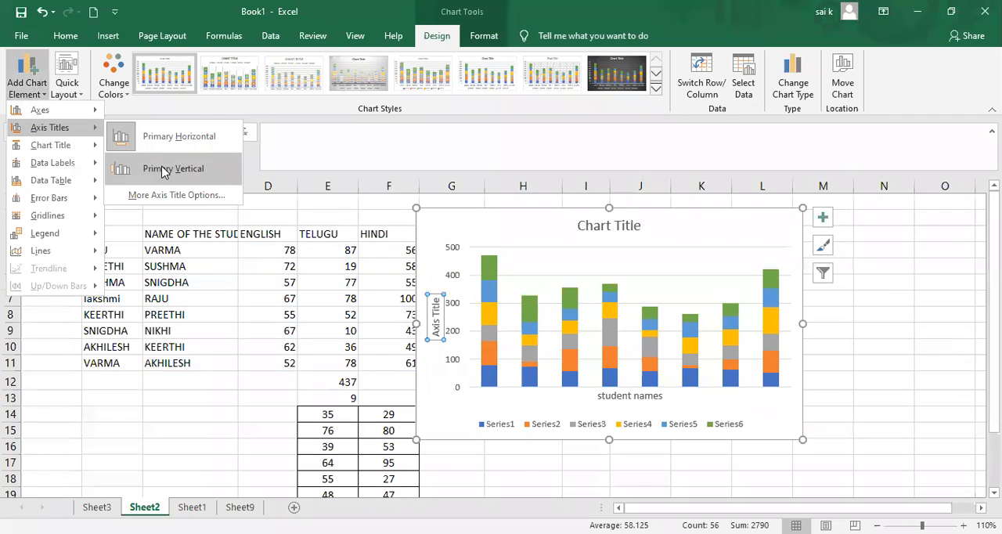
{"action": "left_click", "coordinate": [162, 172]}
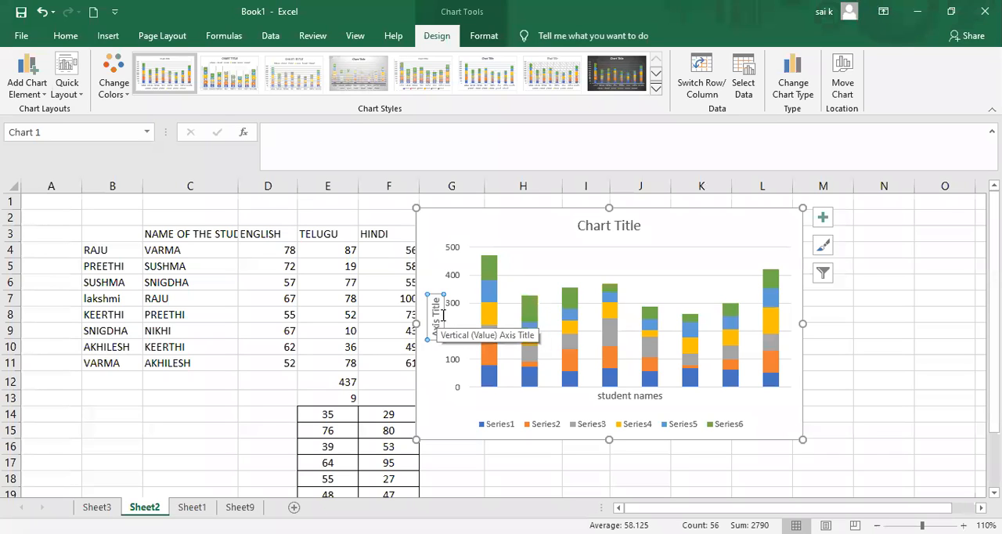
Replace the vertical axis title text with "total marks".
{"action": "left_click", "coordinate": [437, 323]}
{"action": "key", "text": "BackSpace"}
{"action": "key", "text": "BackSpace"}
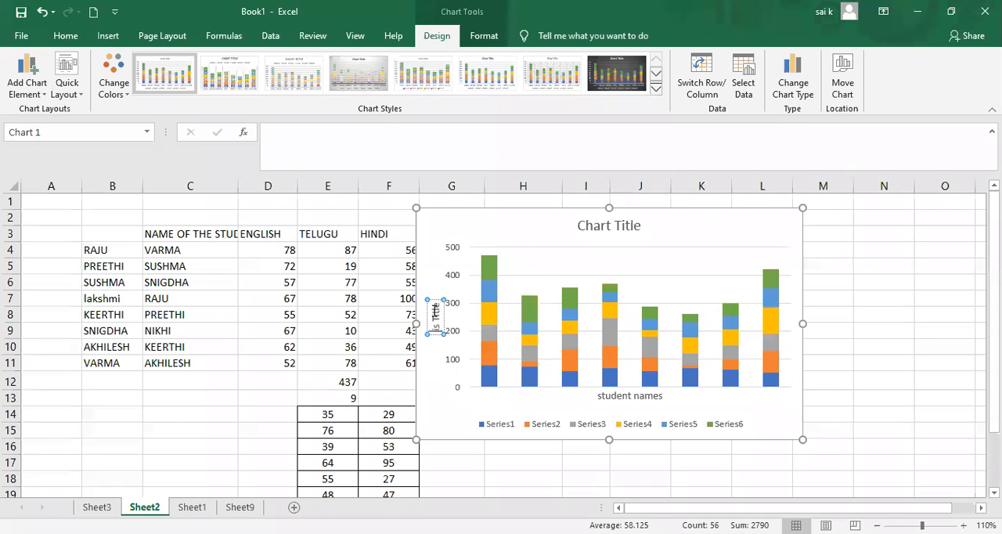
{"action": "key", "text": "BackSpace"}
{"action": "key", "text": "BackSpace"}
{"action": "key", "text": "BackSpace"}
{"action": "key", "text": "BackSpace"}
{"action": "key", "text": "BackSpace"}
{"action": "key", "text": "BackSpace"}
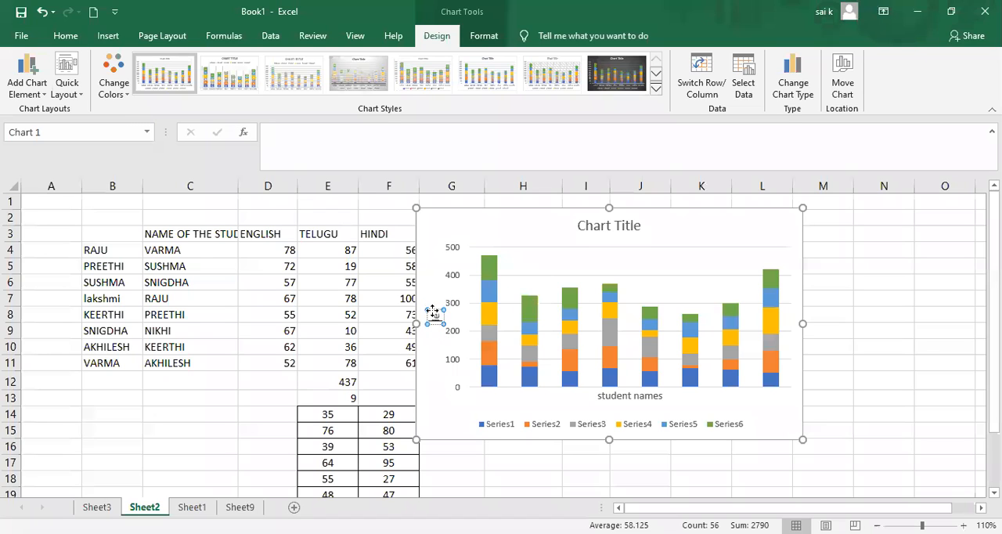
{"action": "type", "text": "totall mark"}
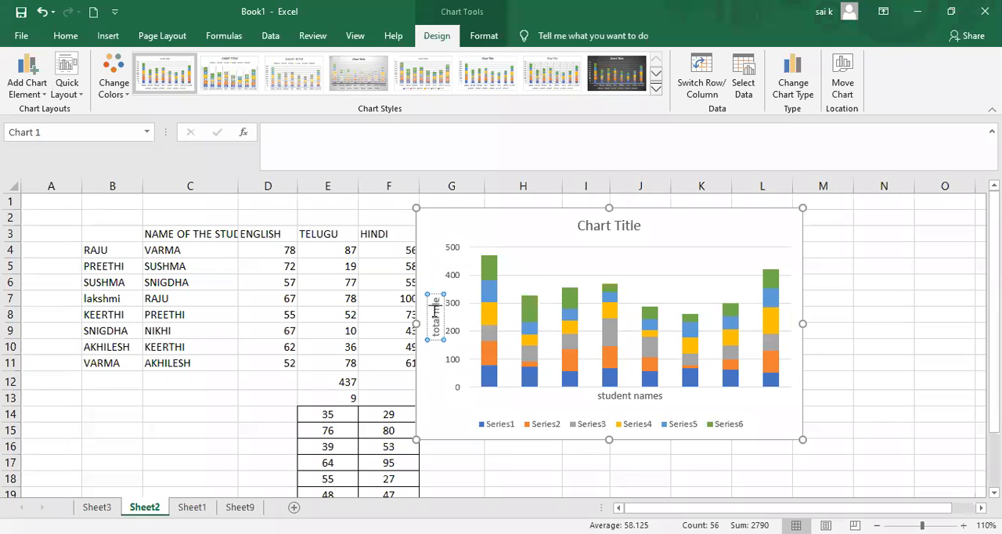
{"action": "type", "text": "s"}
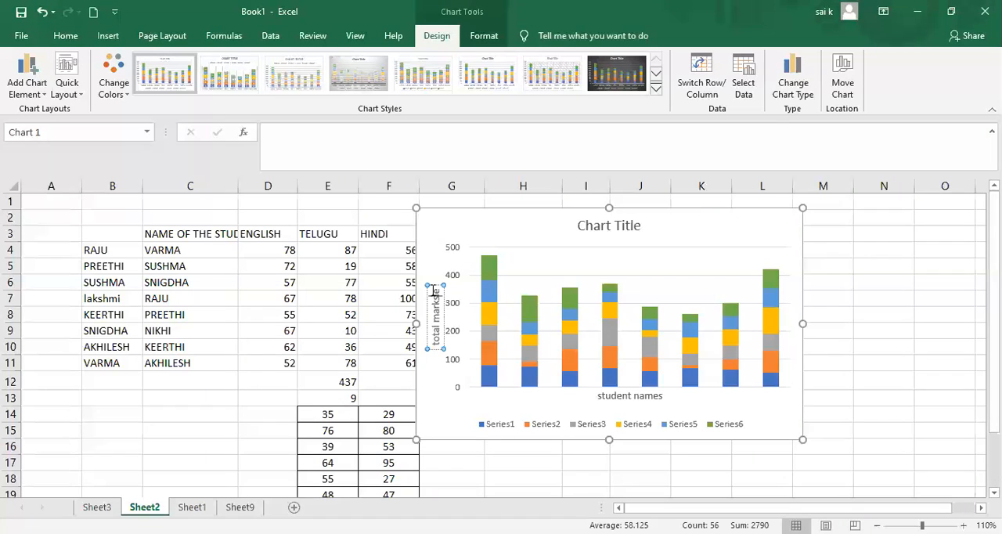
{"action": "key", "text": "Tab"}
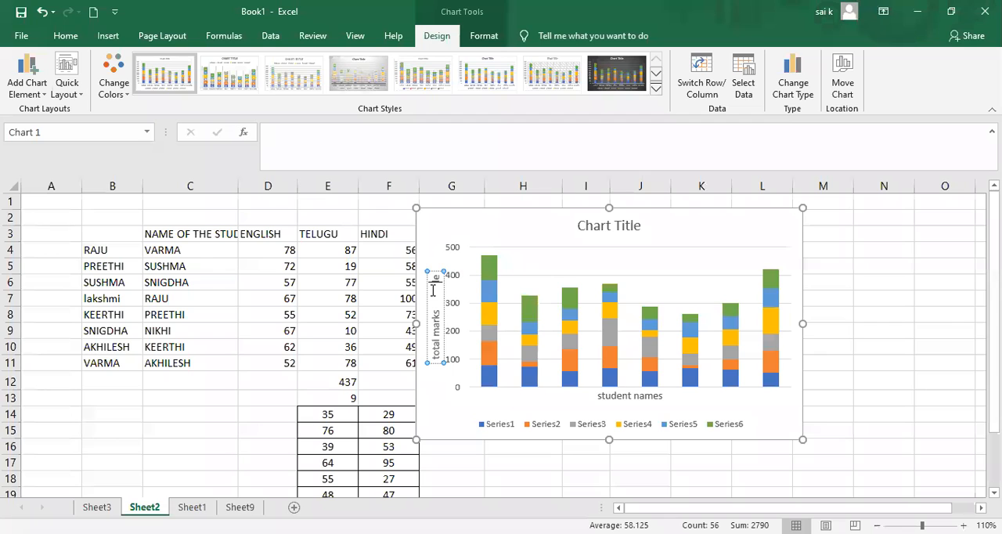
{"action": "key", "text": "BackSpace"}
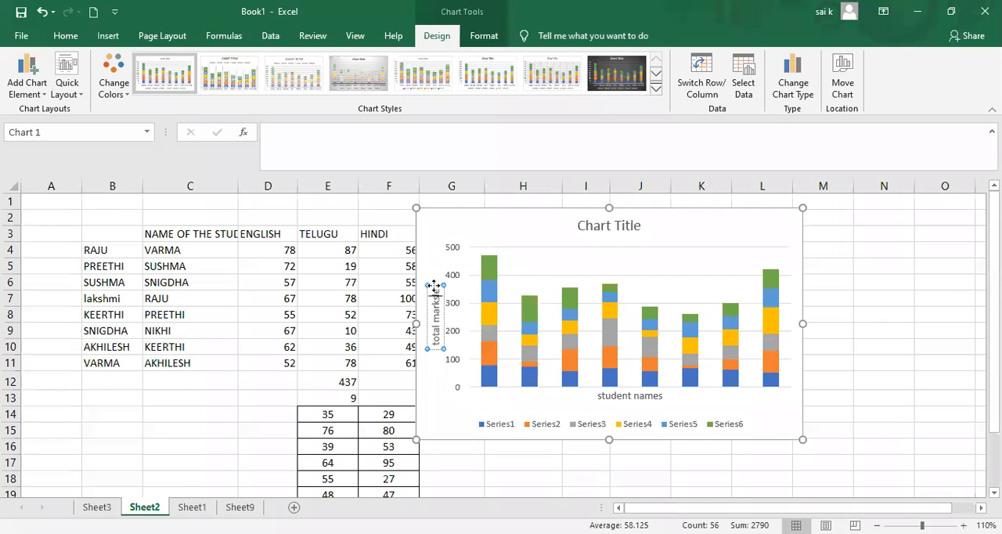
Delete the vertical axis title from the stacked column chart and deselect the chart.
{"action": "left_click", "coordinate": [437, 286]}
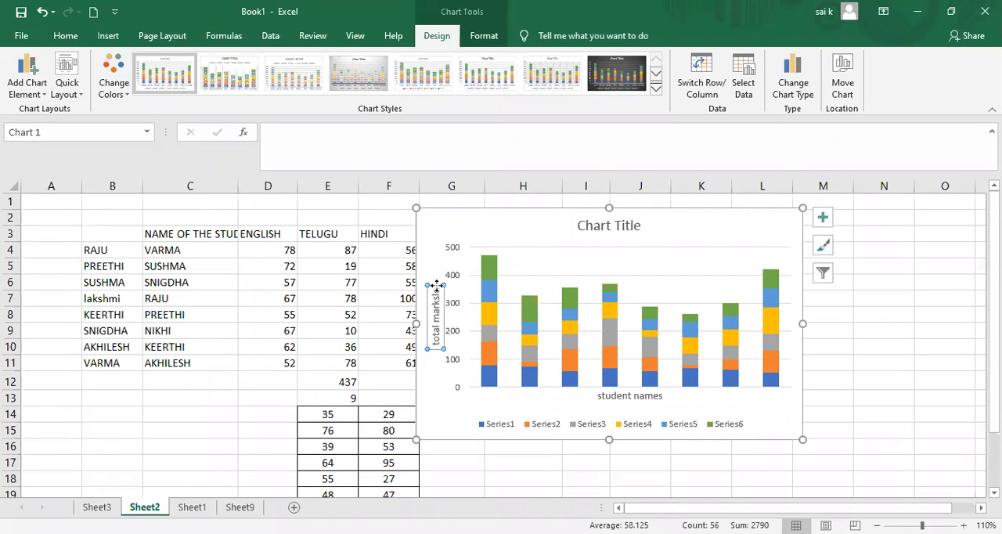
{"action": "key", "text": "Delete"}
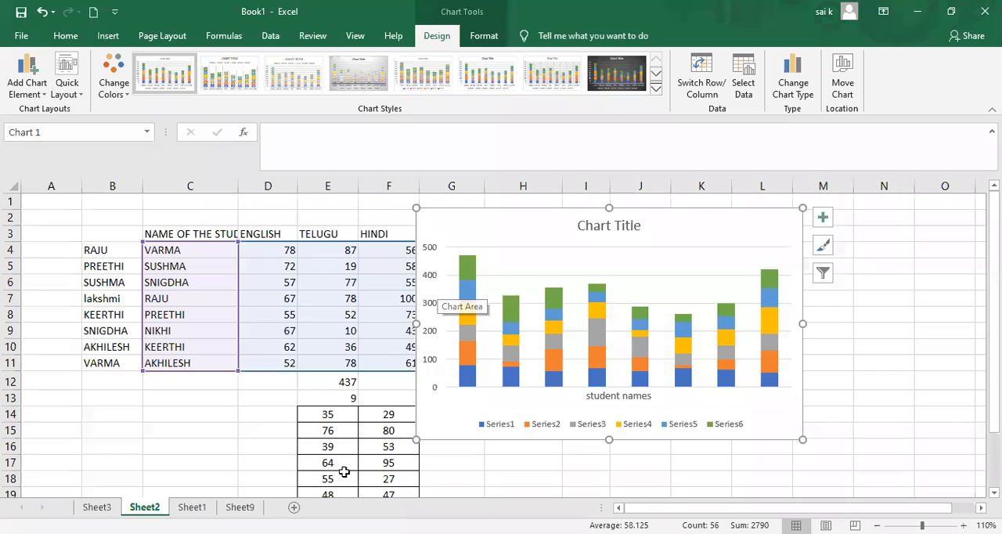
{"action": "left_click", "coordinate": [345, 472]}
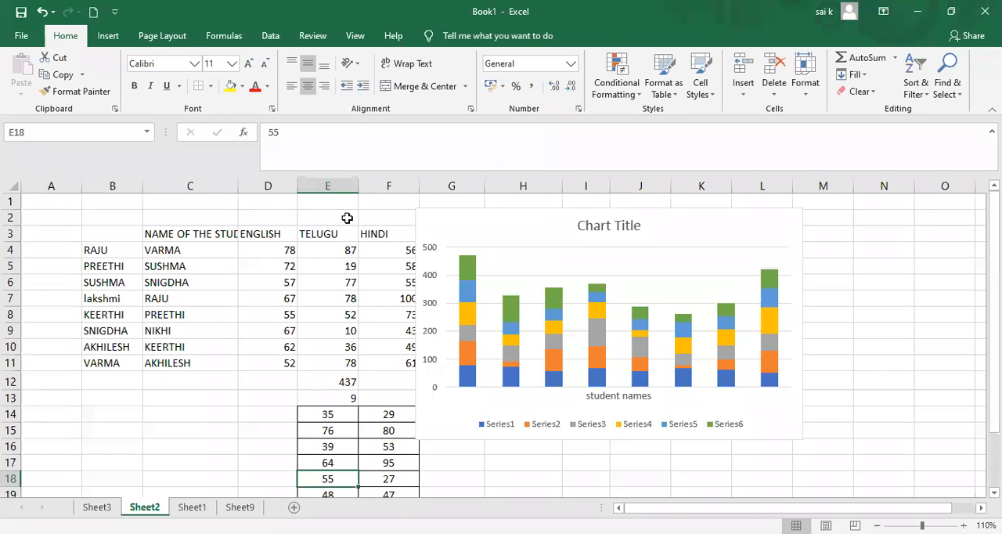
Apply the second chart style, with an uppercase title and the legend above the columns, to the stacked column chart.
{"action": "left_click", "coordinate": [107, 38]}
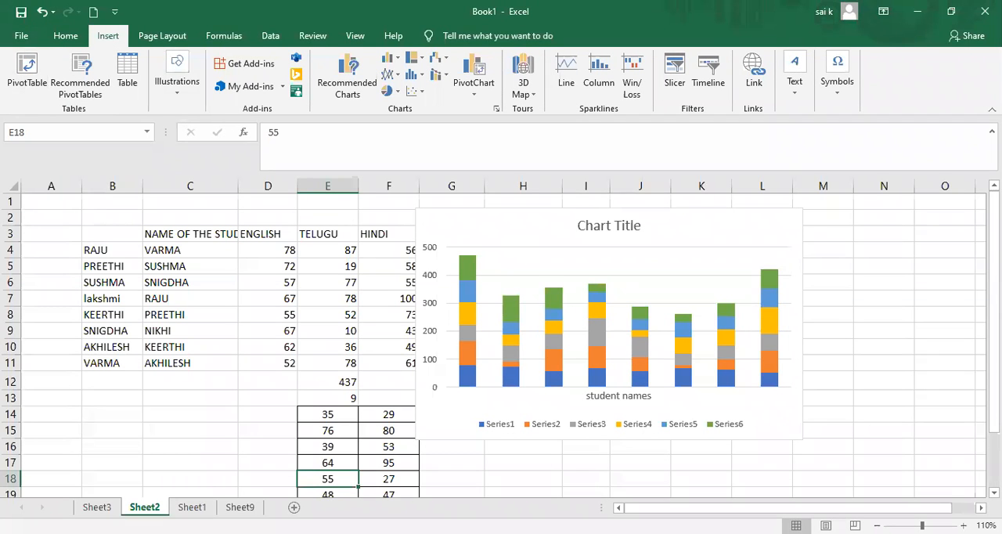
{"action": "left_click", "coordinate": [497, 245]}
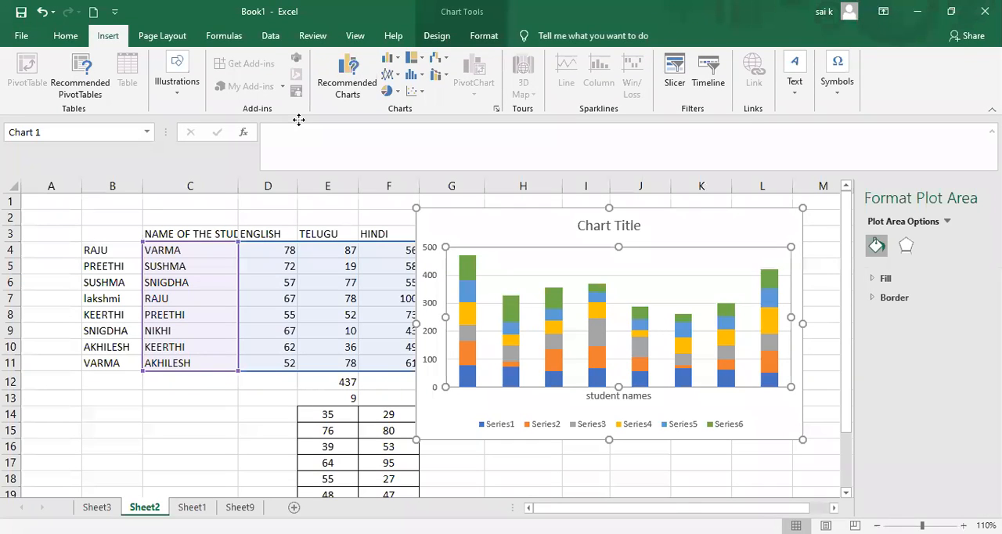
{"action": "left_click", "coordinate": [437, 36]}
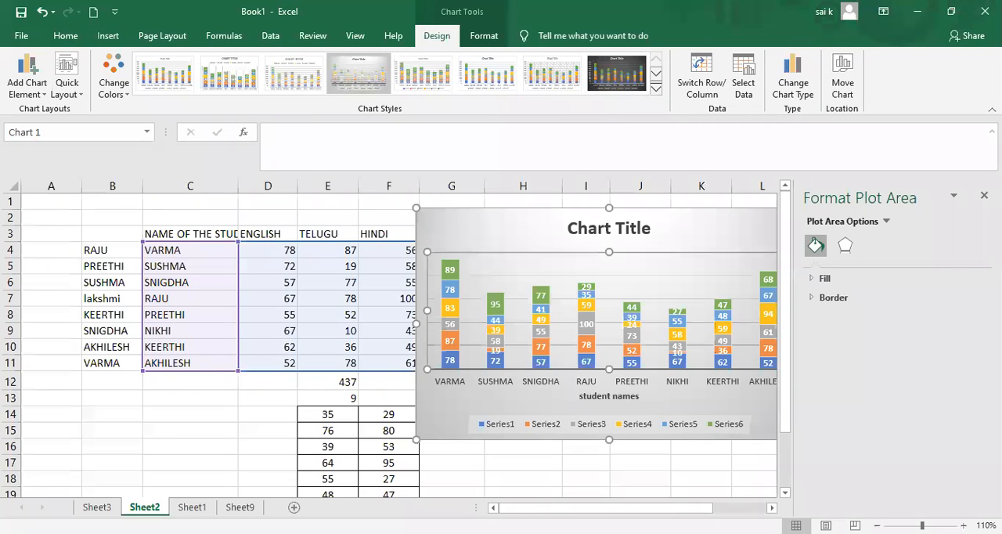
{"action": "left_click", "coordinate": [984, 196]}
{"action": "left_click", "coordinate": [734, 243]}
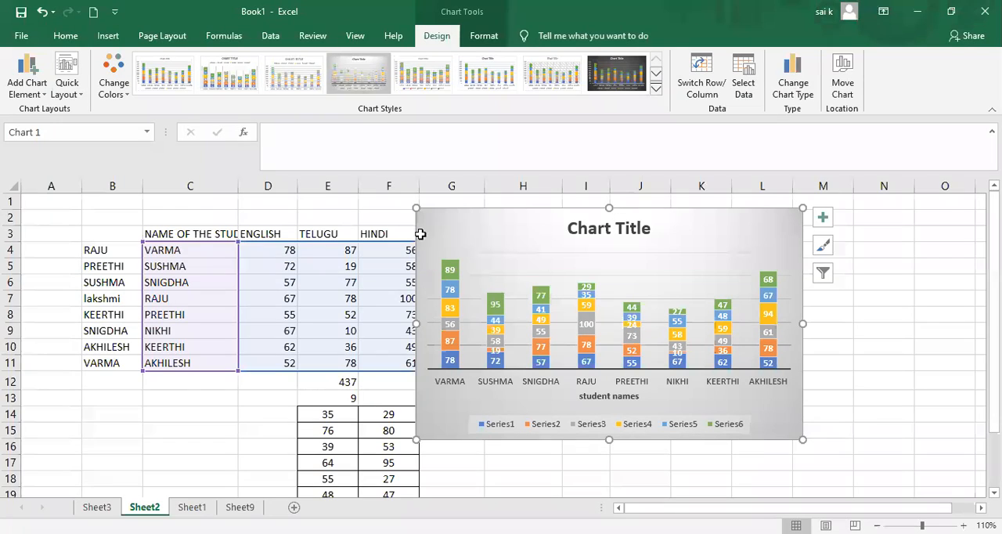
{"action": "left_click", "coordinate": [245, 80]}
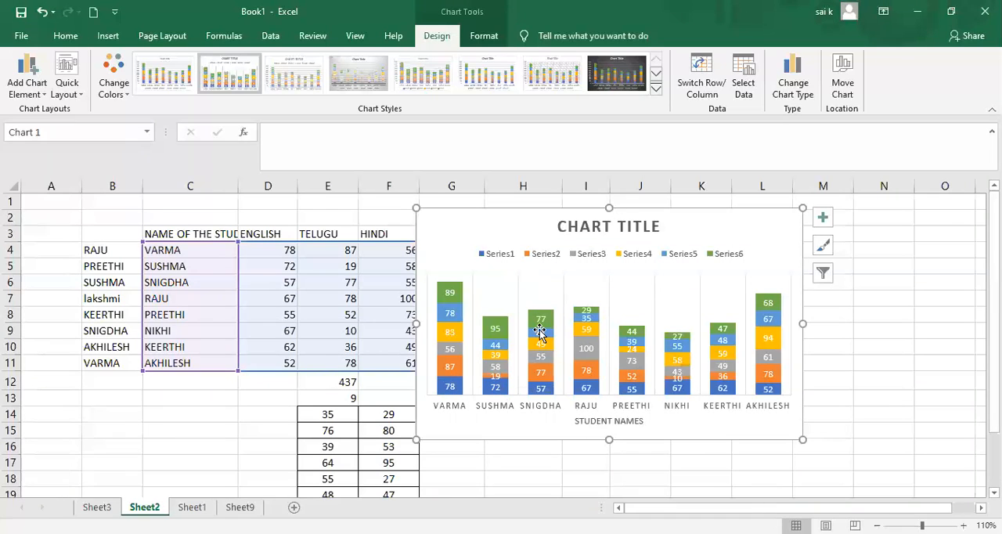
Turn off the primary major vertical gridlines of the stacked column chart.
{"action": "left_click", "coordinate": [33, 99]}
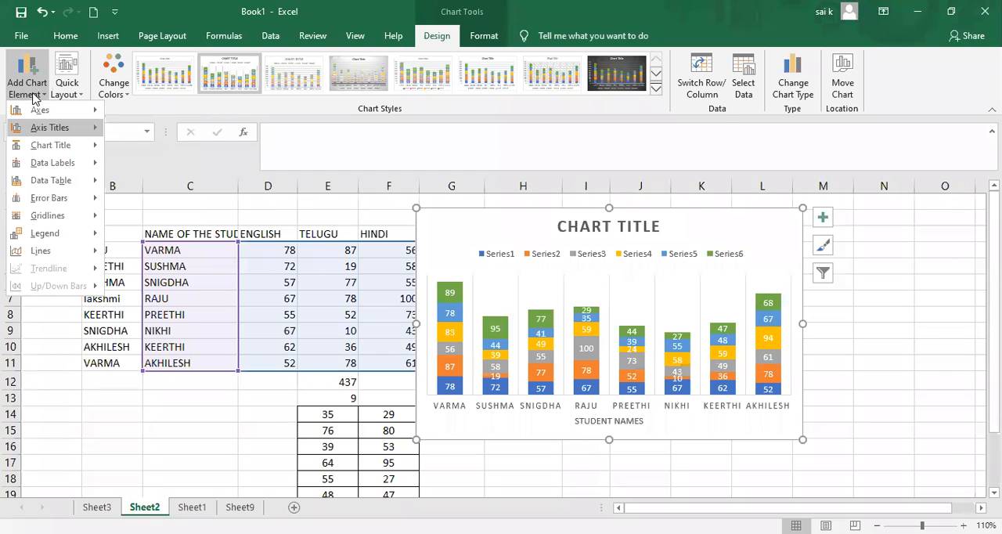
{"action": "mouse_move", "coordinate": [52, 162]}
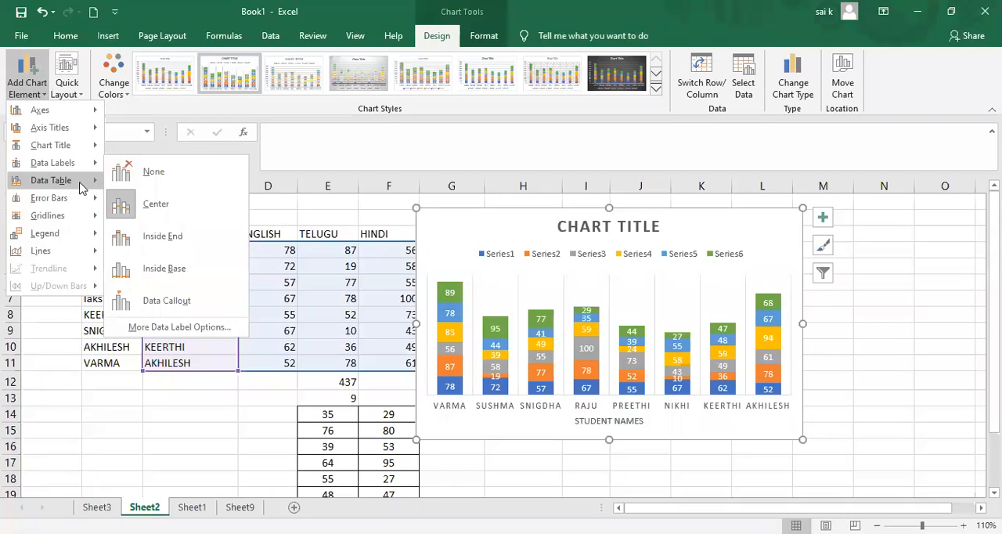
{"action": "mouse_move", "coordinate": [81, 188]}
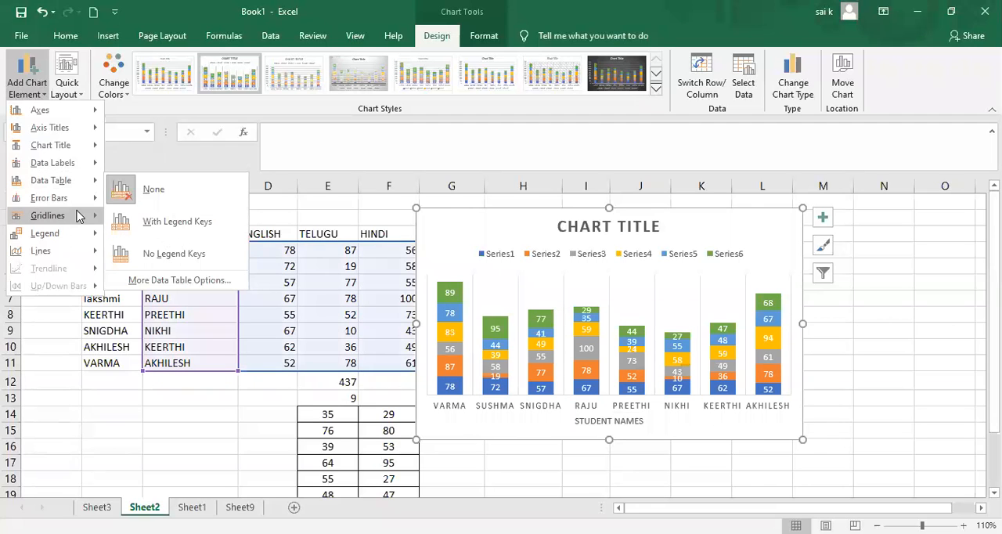
{"action": "mouse_move", "coordinate": [76, 222]}
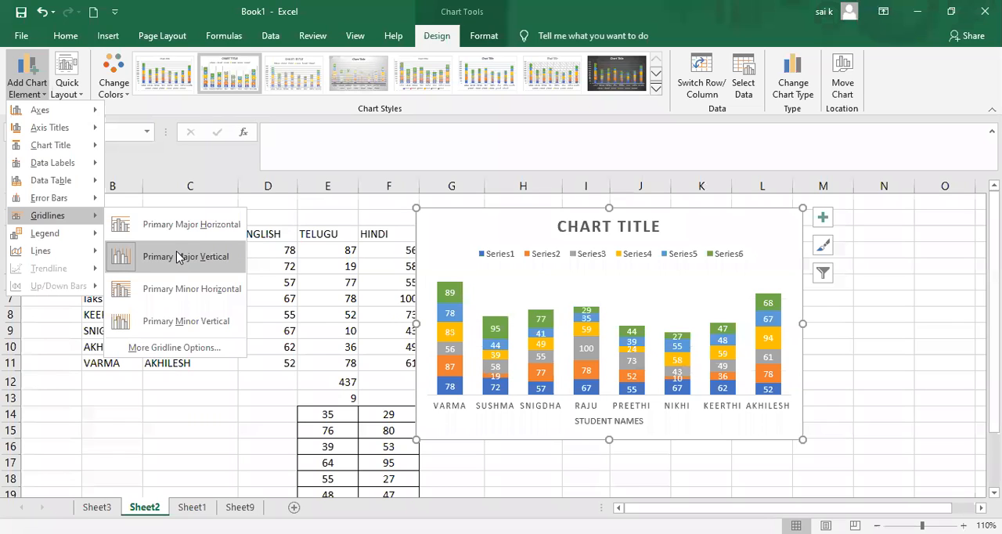
{"action": "left_click", "coordinate": [179, 256]}
{"action": "left_click", "coordinate": [522, 255]}
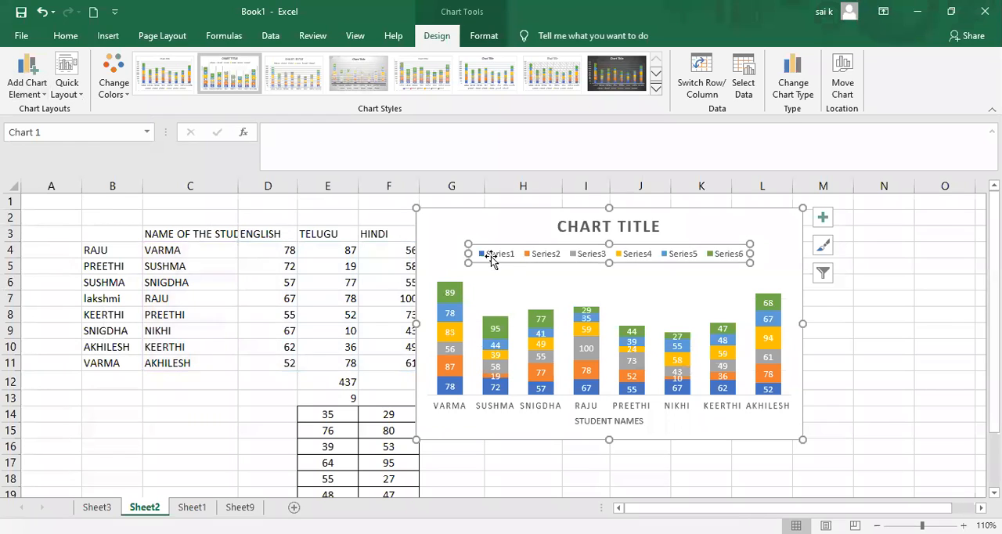
{"action": "left_click", "coordinate": [466, 240]}
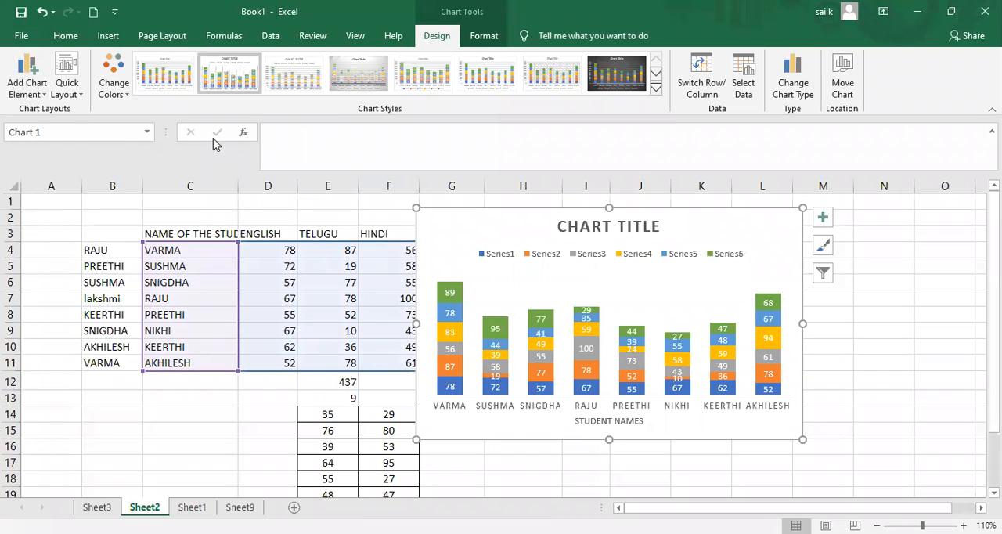
Add series lines connecting the stacked columns of the chart.
{"action": "left_click", "coordinate": [39, 98]}
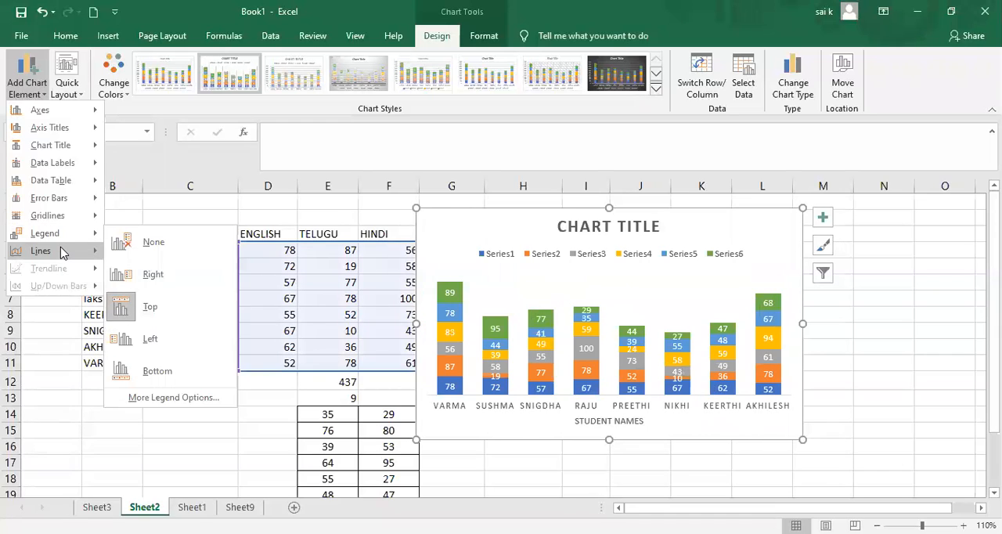
{"action": "mouse_move", "coordinate": [61, 250]}
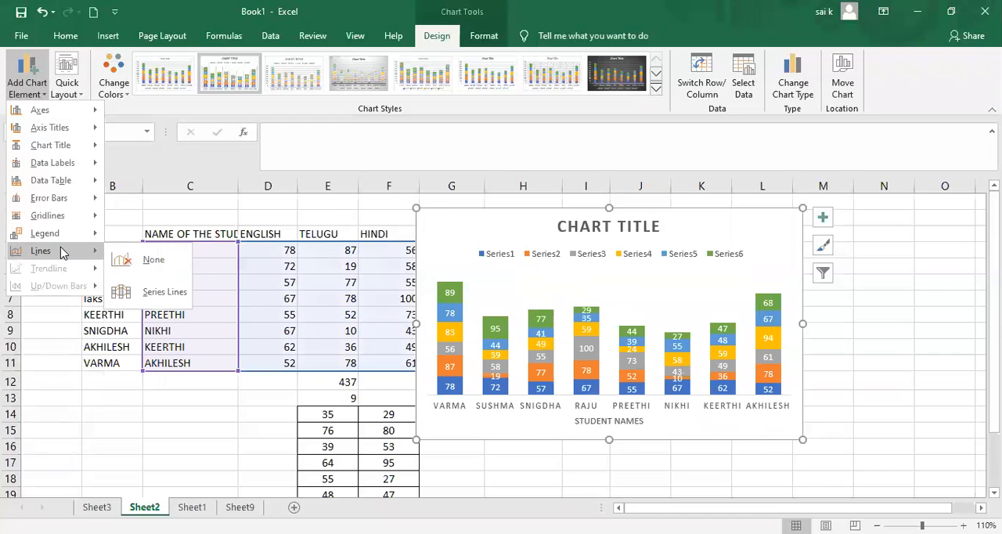
{"action": "left_click", "coordinate": [129, 294]}
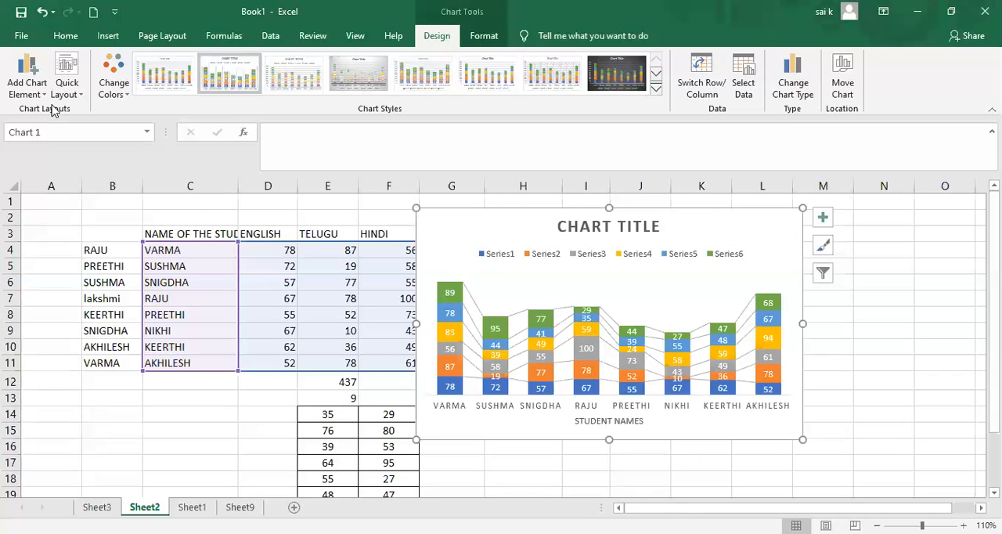
Remove the series lines from the stacked column chart.
{"action": "left_click", "coordinate": [31, 91]}
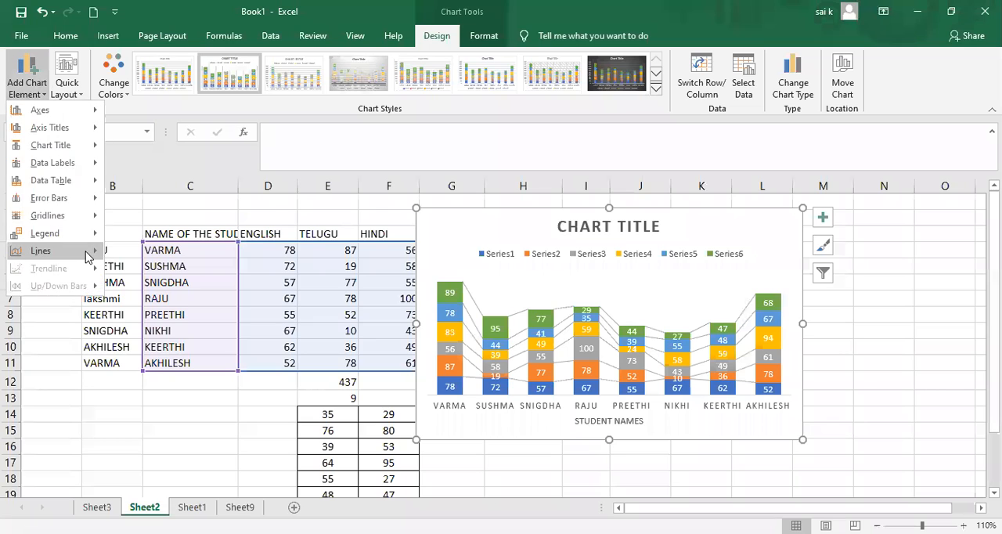
{"action": "mouse_move", "coordinate": [87, 257]}
{"action": "left_click", "coordinate": [322, 387]}
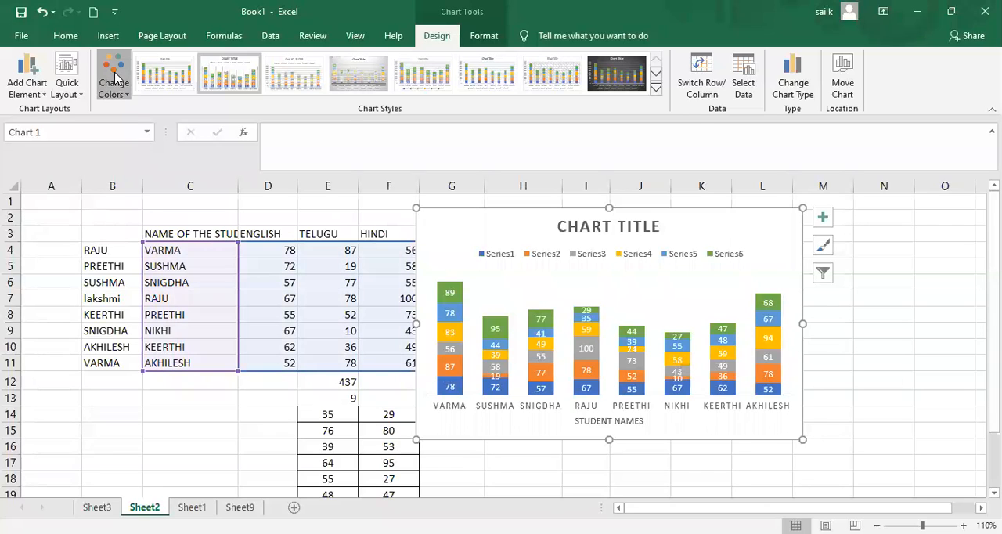
Recolor the chart with the second colorful palette of blues and grays, and apply the last available chart style.
{"action": "left_click", "coordinate": [128, 92]}
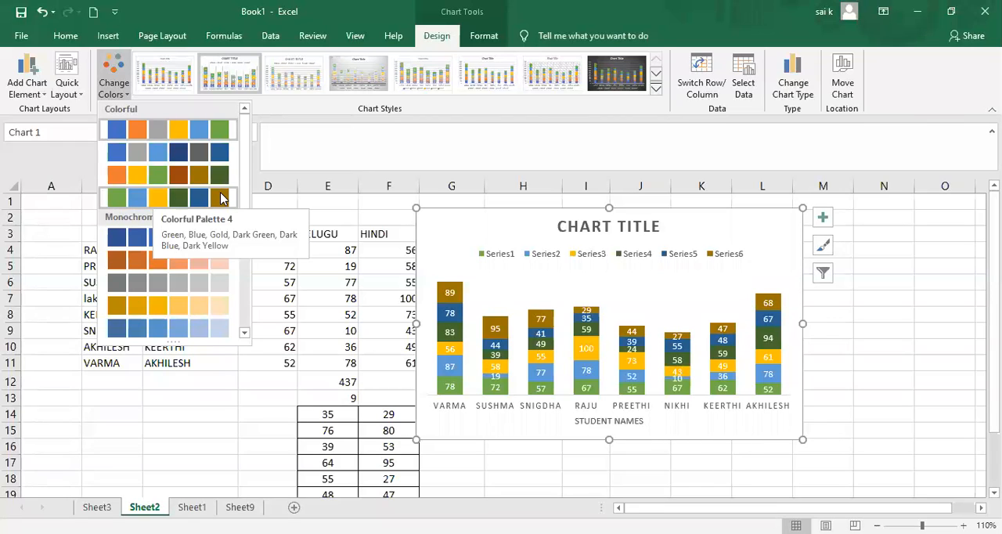
{"action": "left_click", "coordinate": [277, 271]}
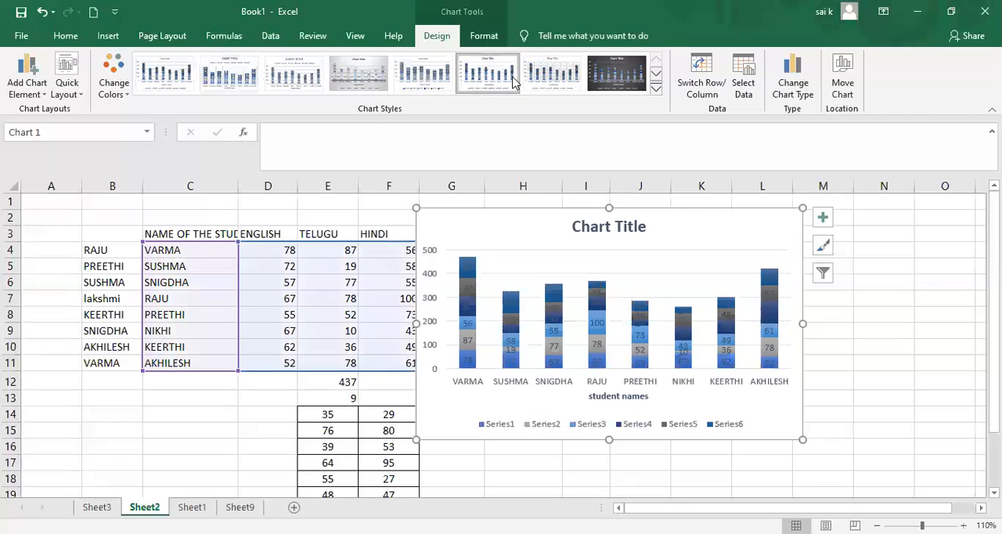
{"action": "left_click", "coordinate": [605, 78]}
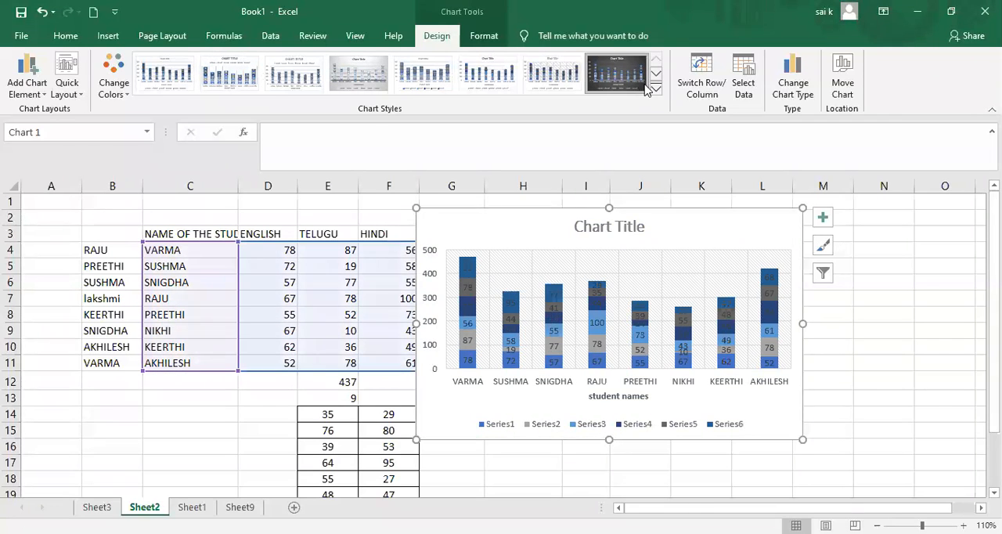
{"action": "left_click", "coordinate": [656, 92]}
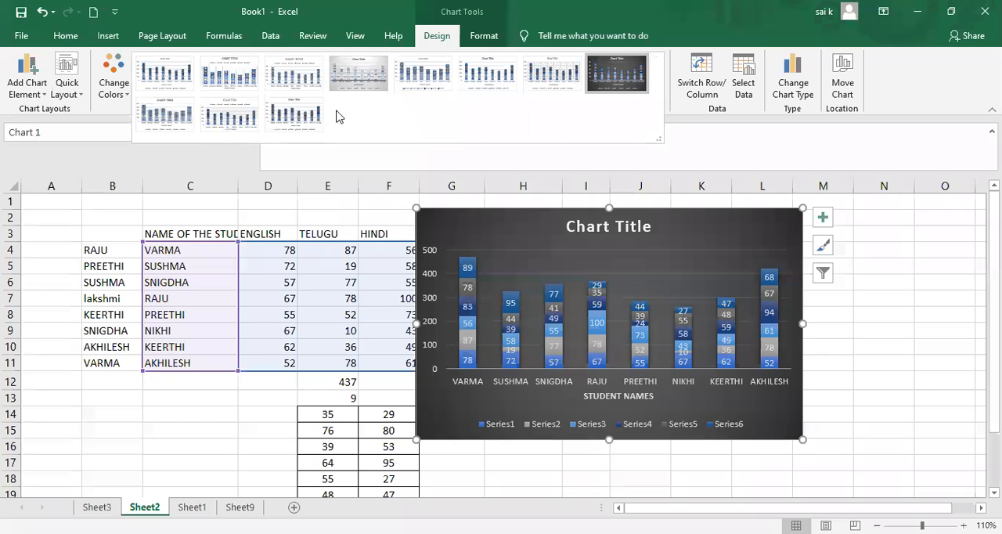
{"action": "left_click", "coordinate": [280, 108]}
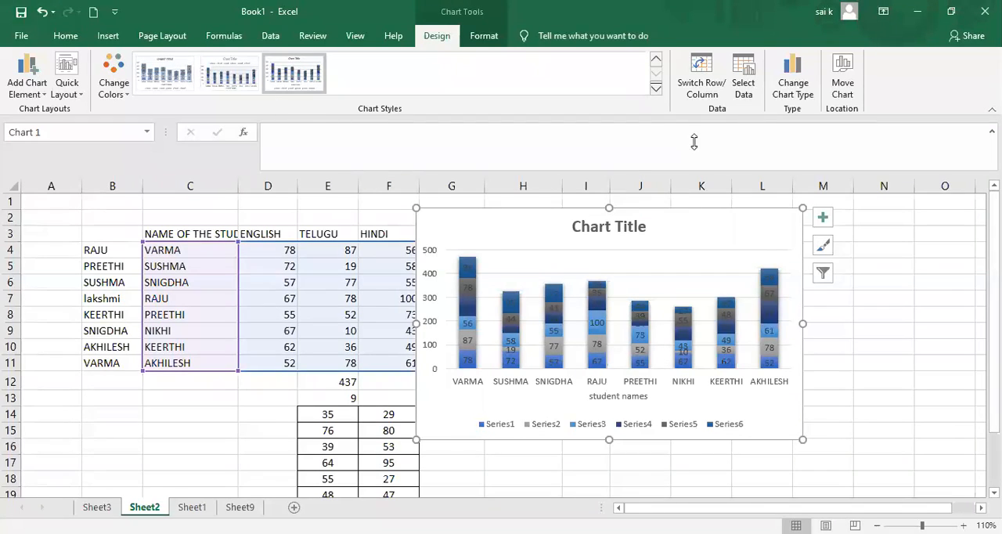
Switch the chart's rows and columns back and forth, ending with the student names along the horizontal axis.
{"action": "left_click", "coordinate": [711, 92]}
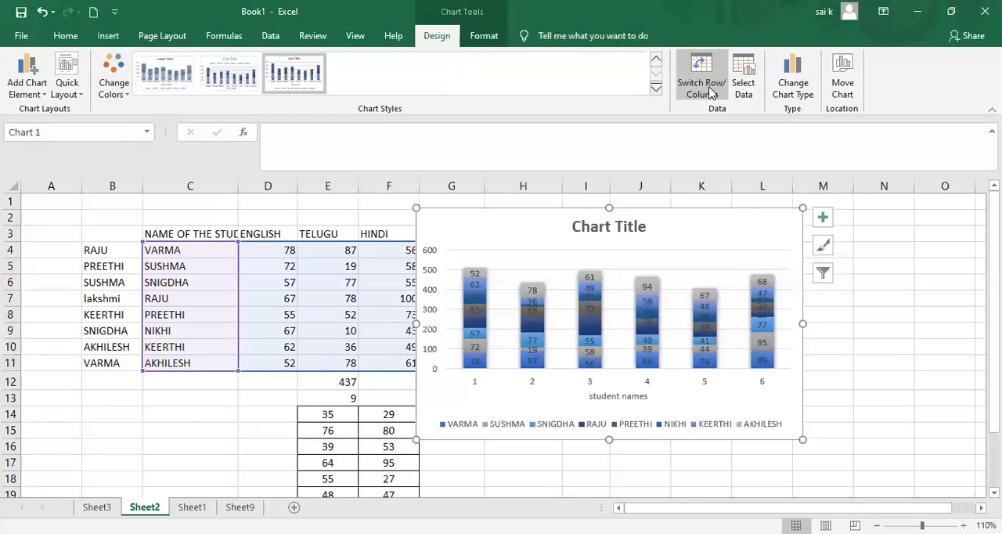
{"action": "left_click", "coordinate": [709, 88]}
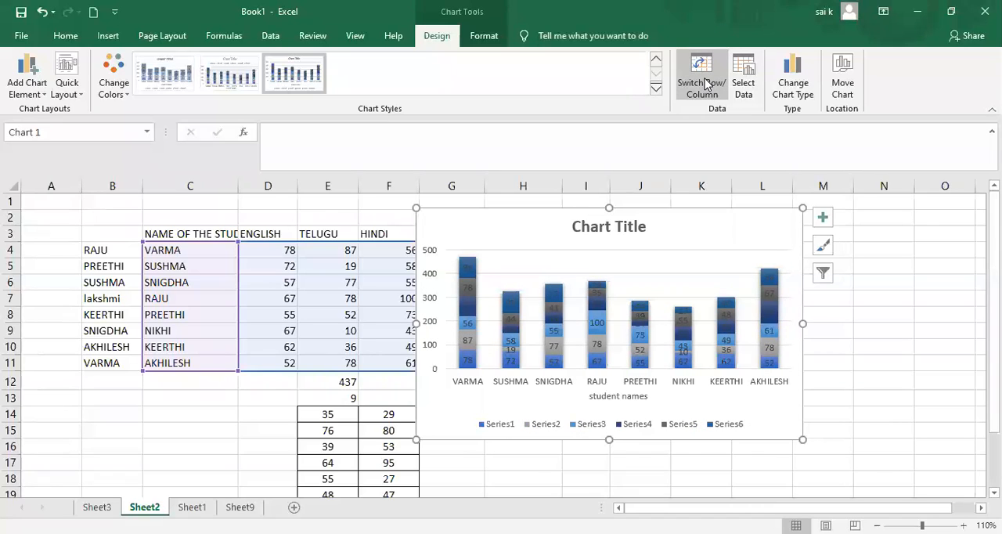
{"action": "left_click", "coordinate": [705, 84]}
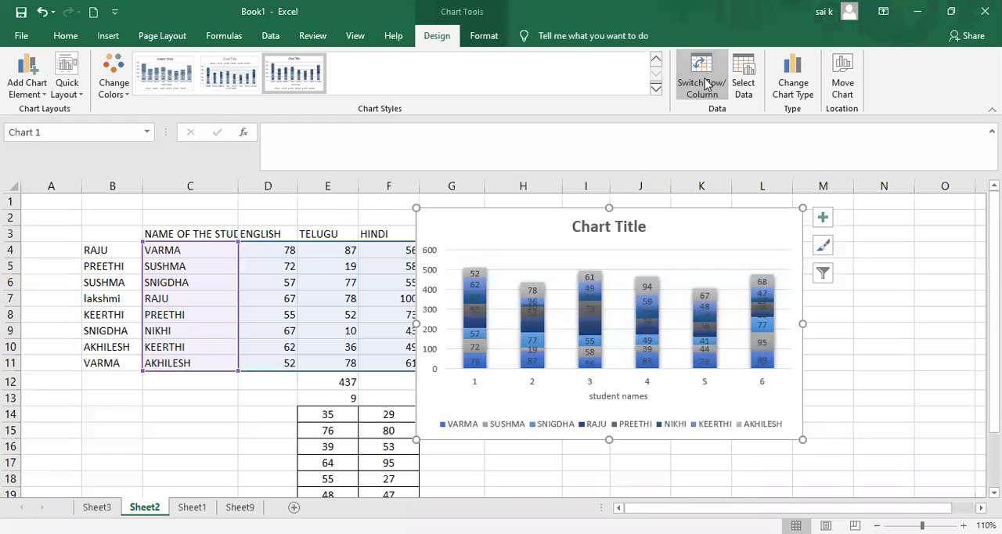
{"action": "left_click", "coordinate": [705, 84]}
{"action": "left_click", "coordinate": [705, 84]}
{"action": "left_click", "coordinate": [705, 84]}
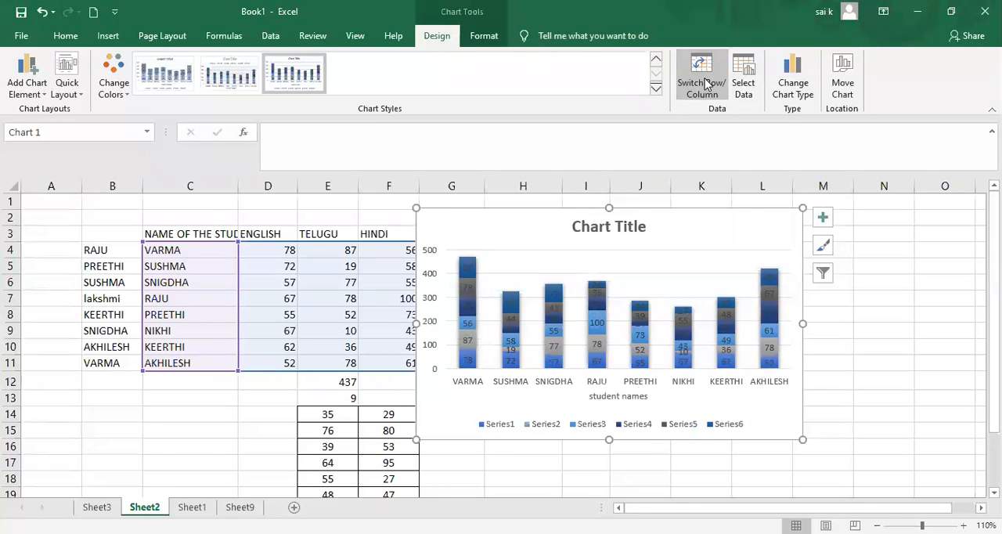
{"action": "left_click", "coordinate": [705, 84]}
{"action": "left_click", "coordinate": [707, 83]}
{"action": "left_click", "coordinate": [704, 83]}
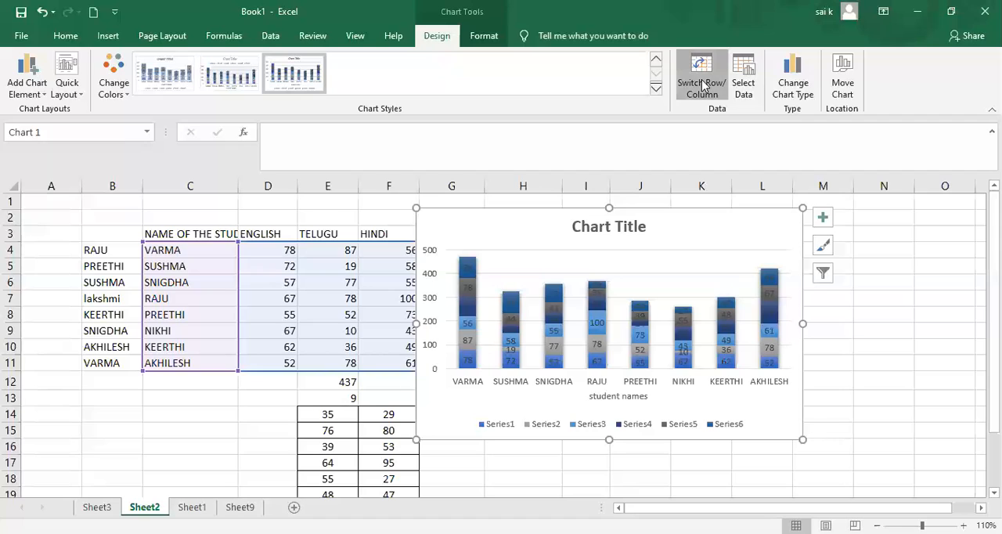
Swap the stacked column chart's rows and columns again and restore the student names on the horizontal axis.
{"action": "left_click", "coordinate": [703, 84]}
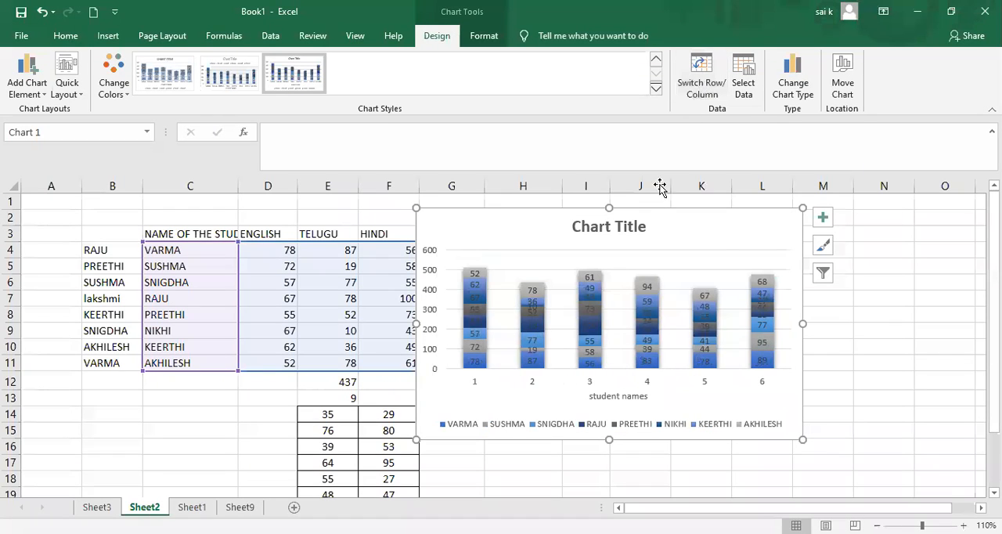
{"action": "left_click", "coordinate": [703, 84]}
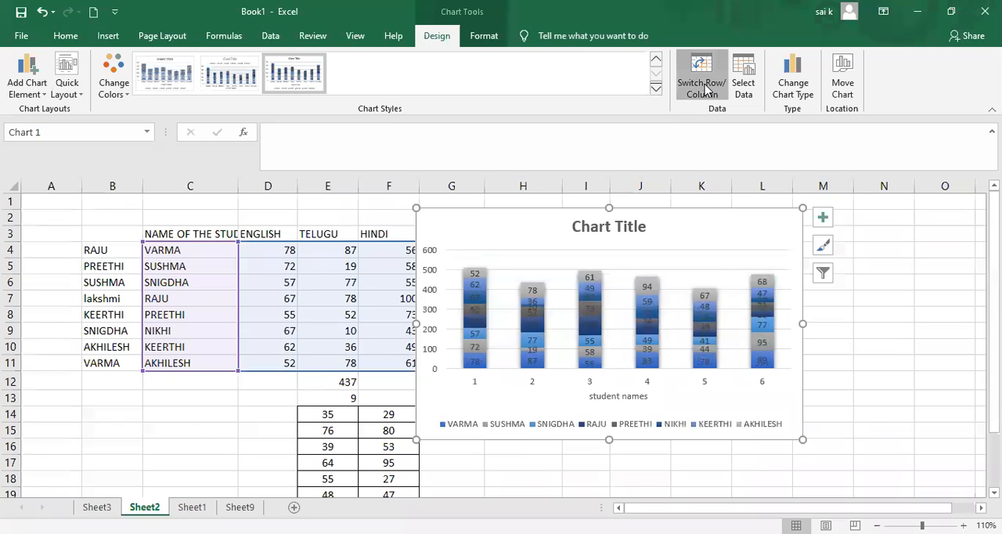
{"action": "left_click", "coordinate": [704, 83]}
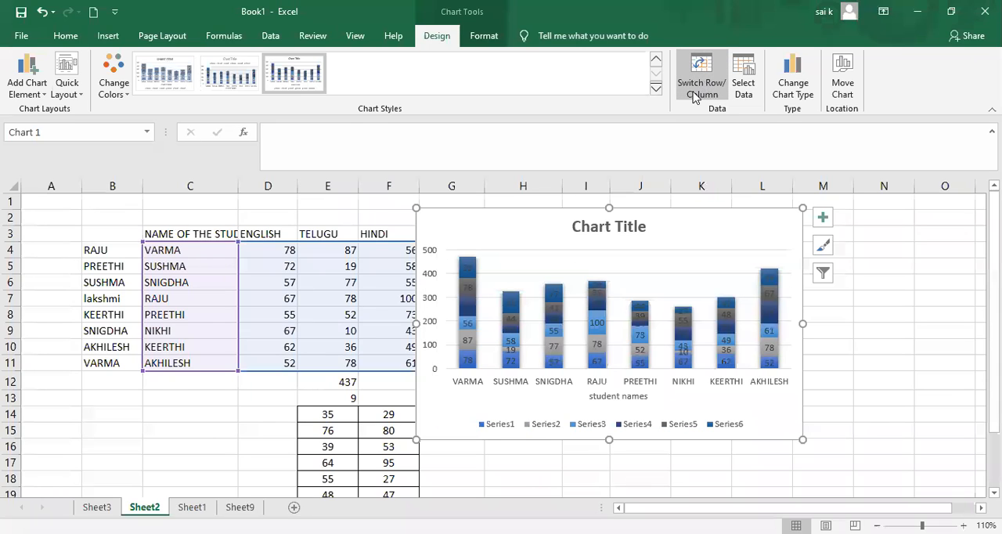
Preview the 100% Stacked, 3-D Stacked and 3-D 100% Stacked Column types, and change the chart type to Clustered Column.
{"action": "left_click", "coordinate": [794, 84]}
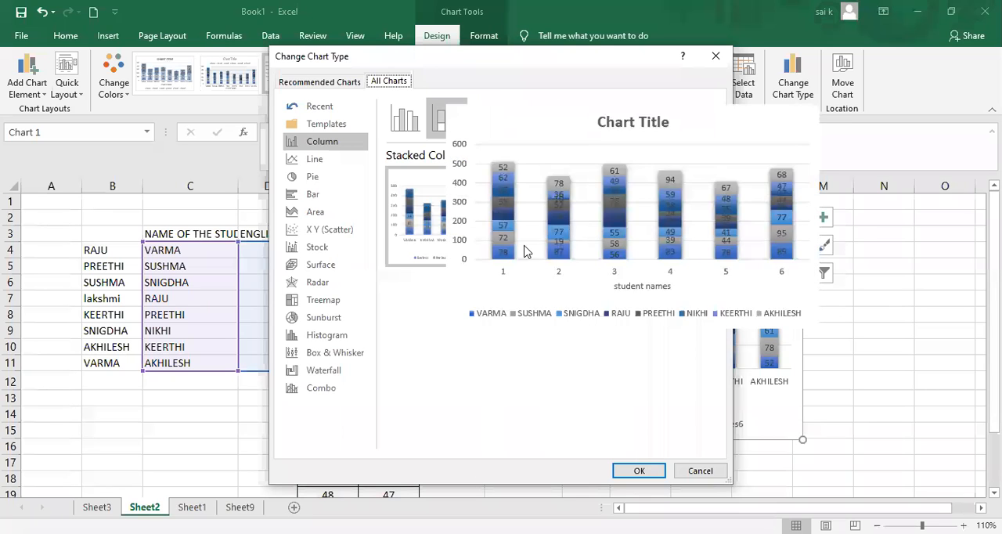
{"action": "mouse_move", "coordinate": [597, 245]}
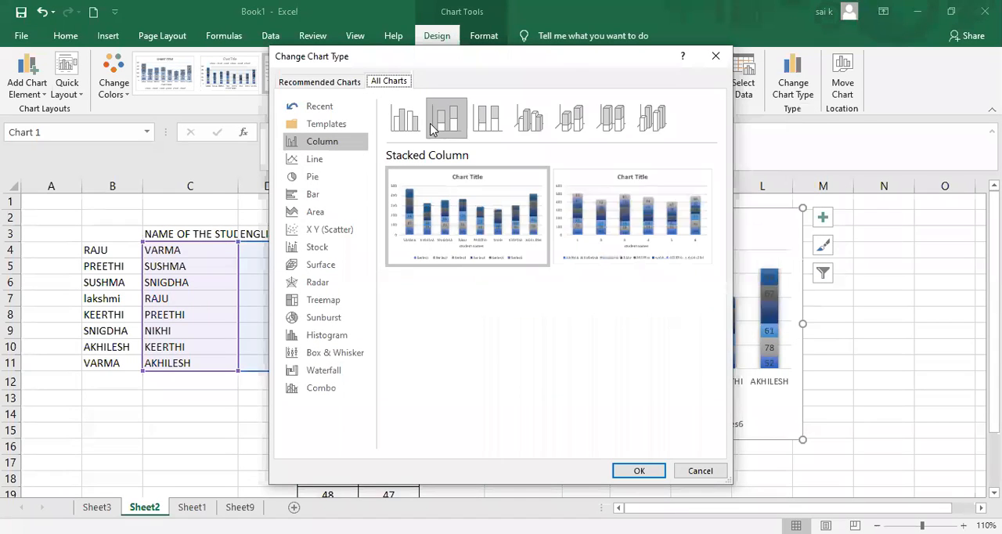
{"action": "left_click", "coordinate": [487, 117]}
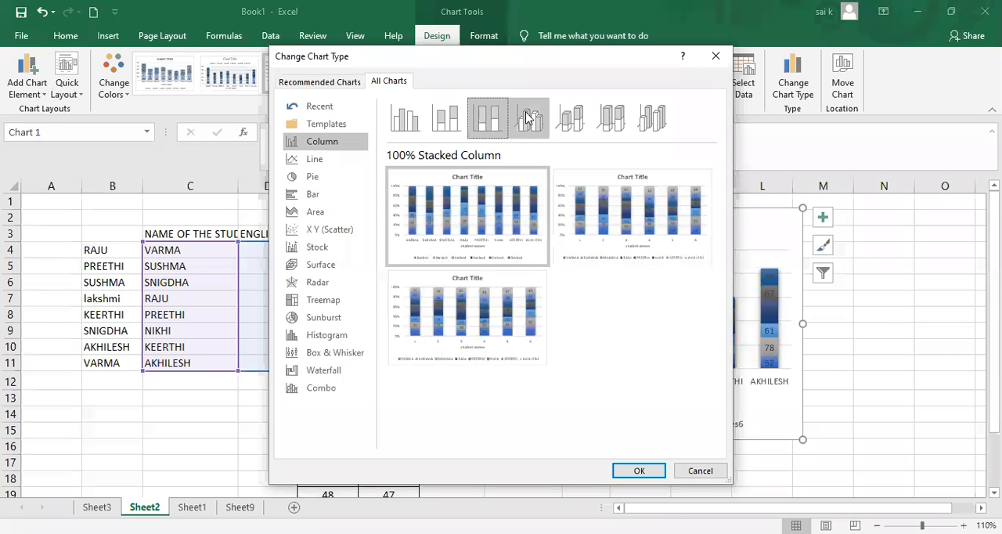
{"action": "left_click", "coordinate": [576, 126]}
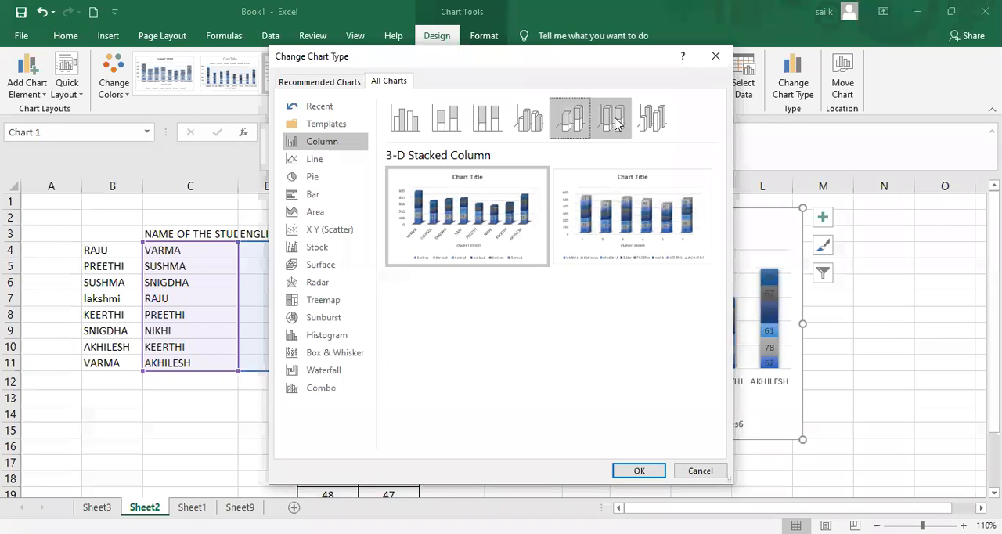
{"action": "left_click", "coordinate": [616, 123]}
{"action": "mouse_move", "coordinate": [631, 239]}
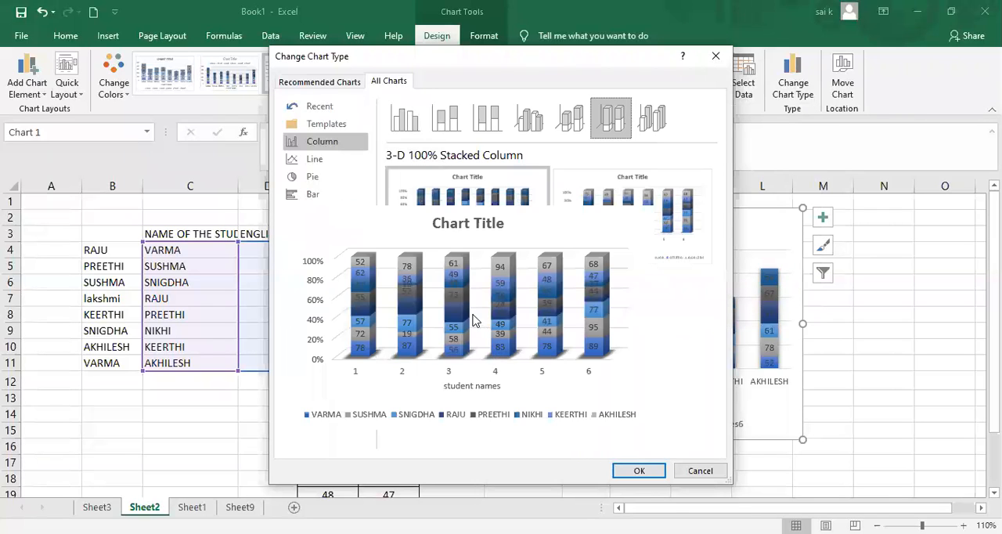
{"action": "left_click", "coordinate": [405, 117]}
{"action": "mouse_move", "coordinate": [524, 239]}
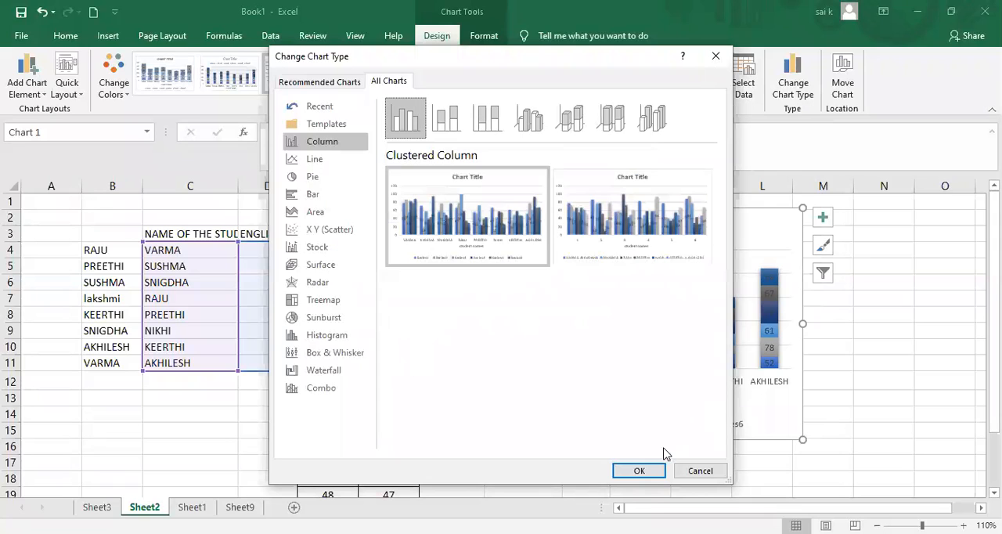
{"action": "left_click", "coordinate": [649, 473]}
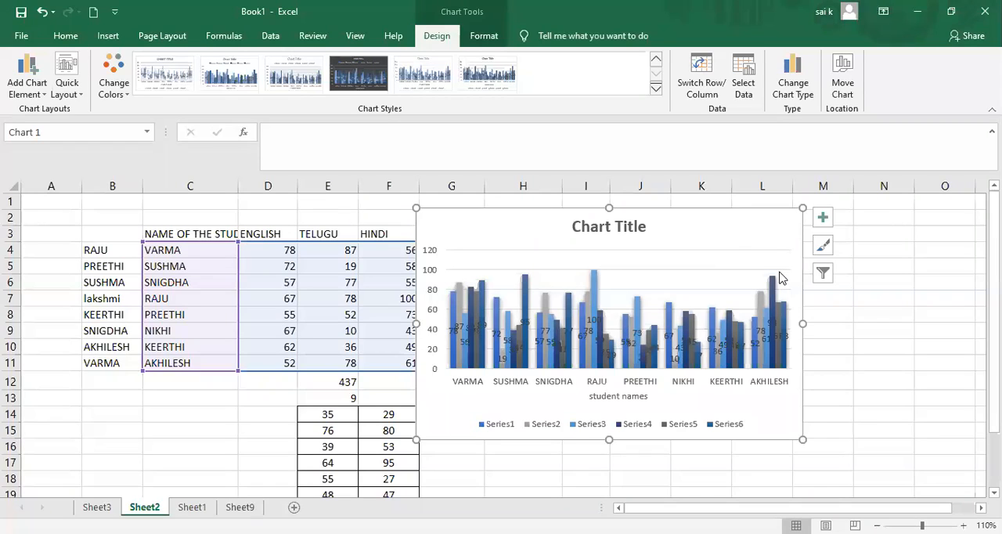
Delete the clustered column chart's title and remove the whole chart from the sheet.
{"action": "left_click", "coordinate": [601, 226]}
{"action": "key", "text": "Delete"}
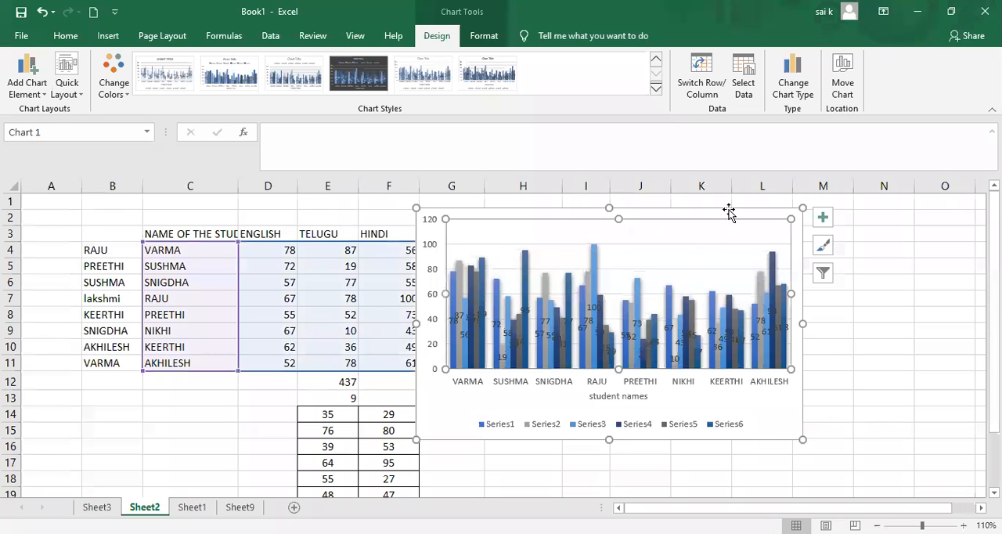
{"action": "left_click", "coordinate": [452, 425]}
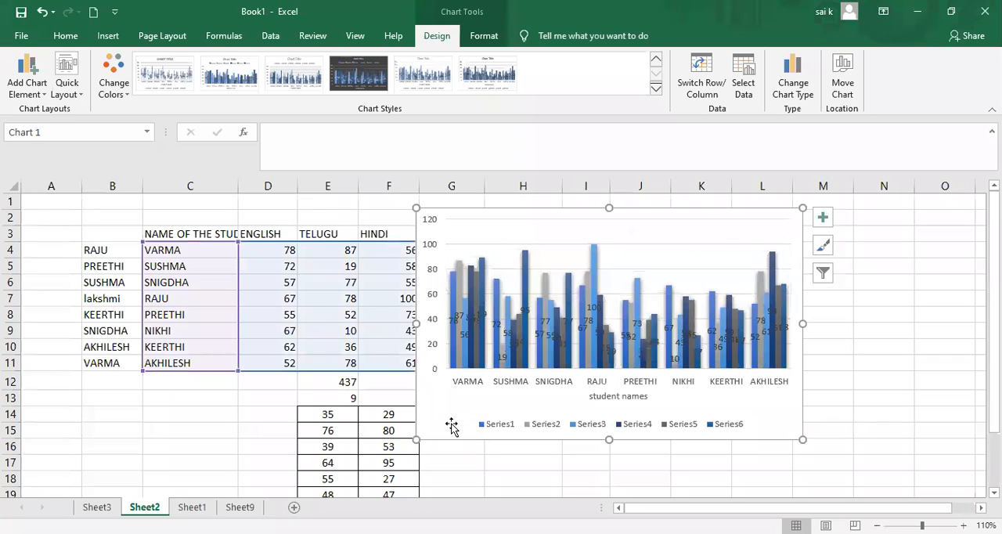
{"action": "double_click", "coordinate": [452, 426]}
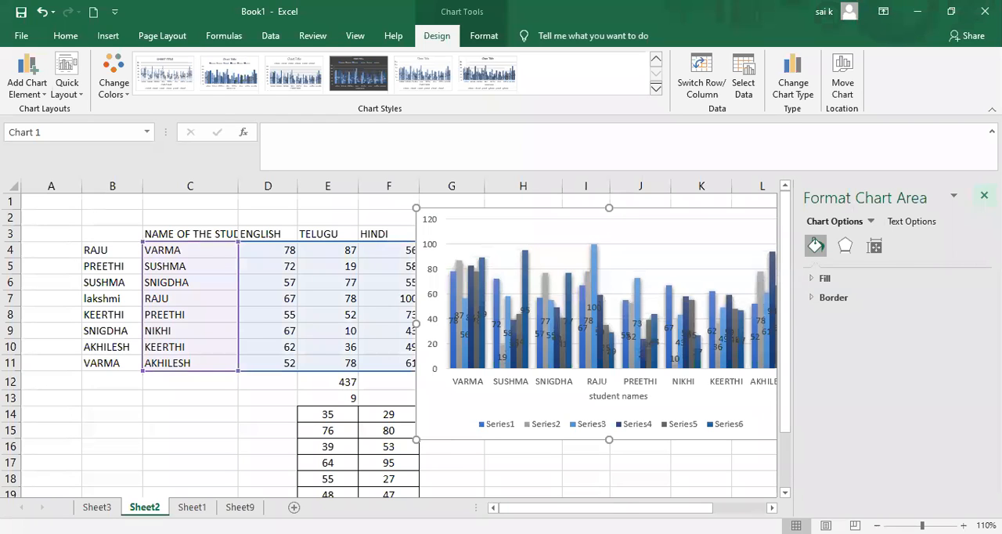
{"action": "left_click", "coordinate": [984, 195]}
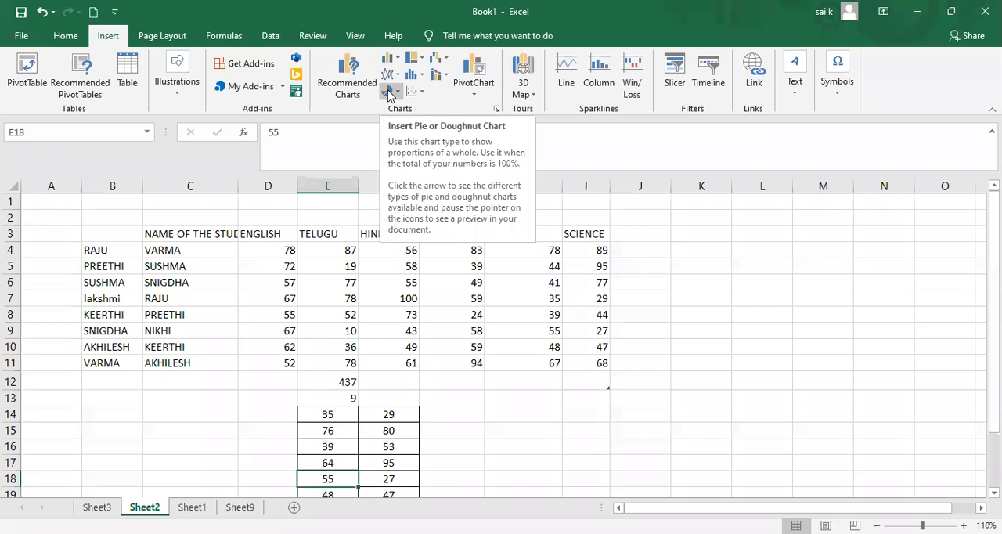
Insert a 2-D pie chart from the TELUGU and HINDI marks in E3:F11.
{"action": "left_click", "coordinate": [390, 93]}
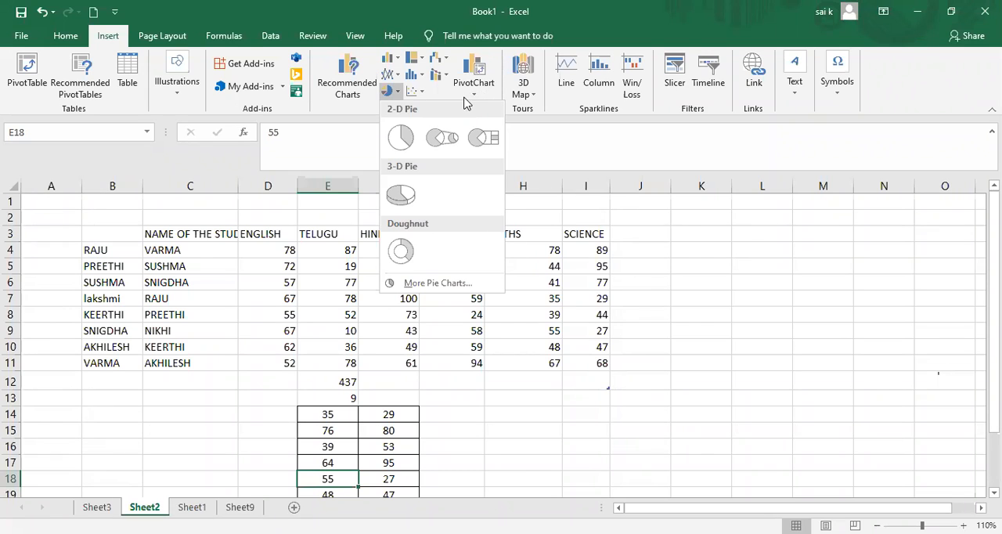
{"action": "left_click", "coordinate": [532, 302]}
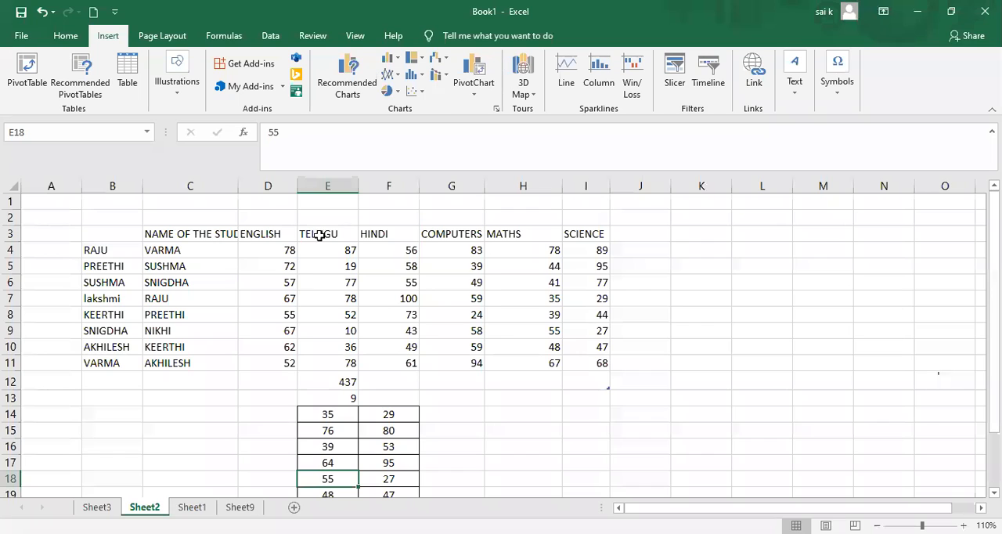
{"action": "left_click_drag", "start_coordinate": [342, 250], "coordinate": [384, 347]}
{"action": "left_click_drag", "start_coordinate": [365, 233], "coordinate": [372, 359]}
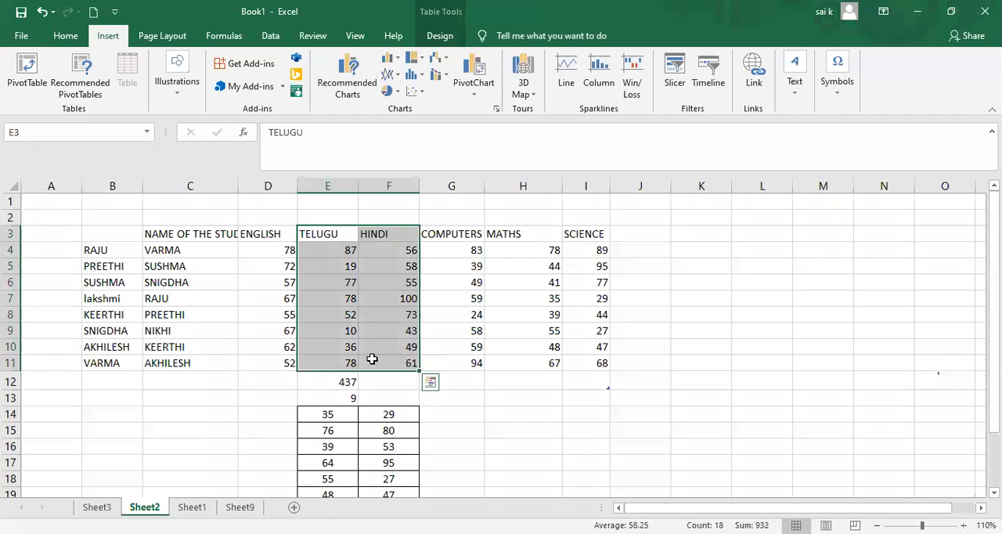
{"action": "left_click", "coordinate": [390, 92]}
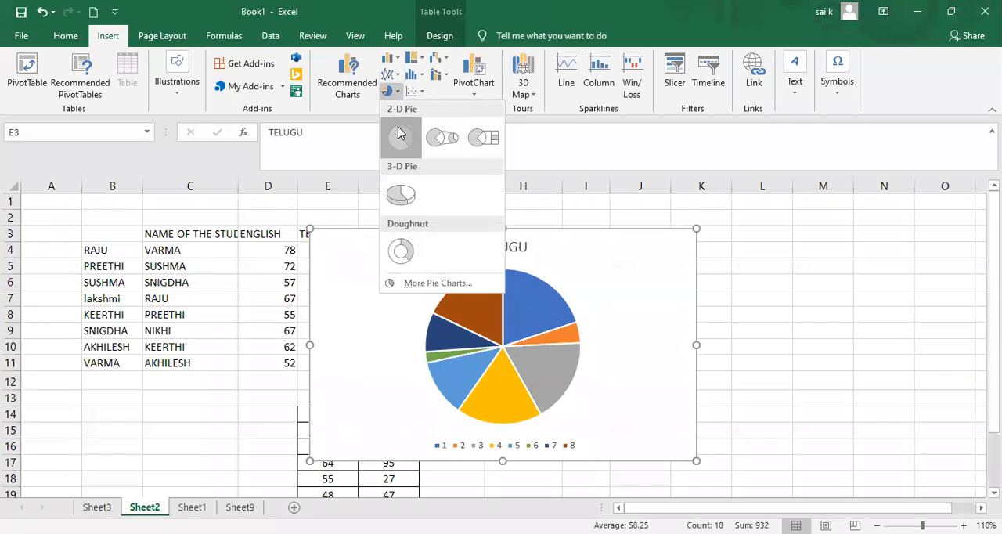
{"action": "left_click", "coordinate": [398, 133]}
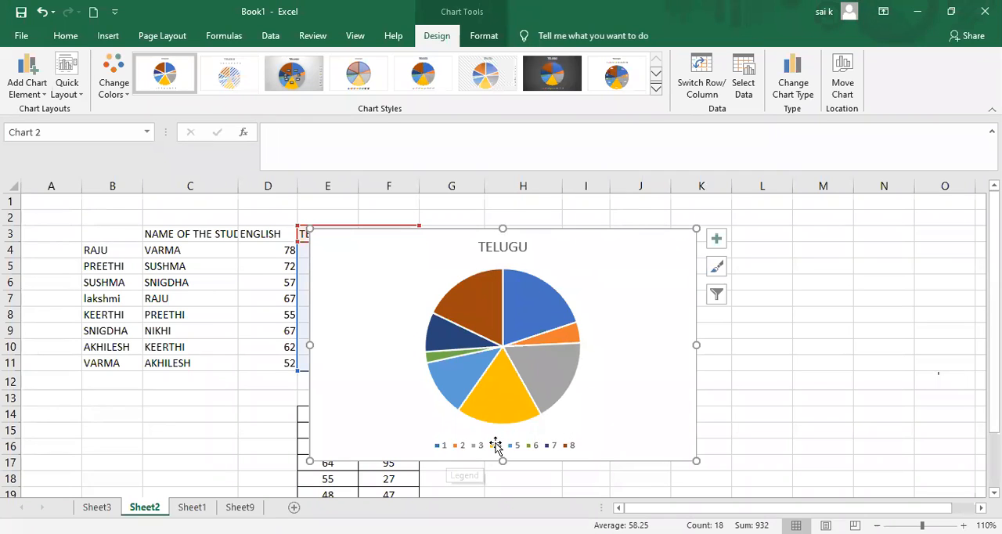
View the data point formatting options of the pie's first slice without changing them.
{"action": "left_click", "coordinate": [529, 308]}
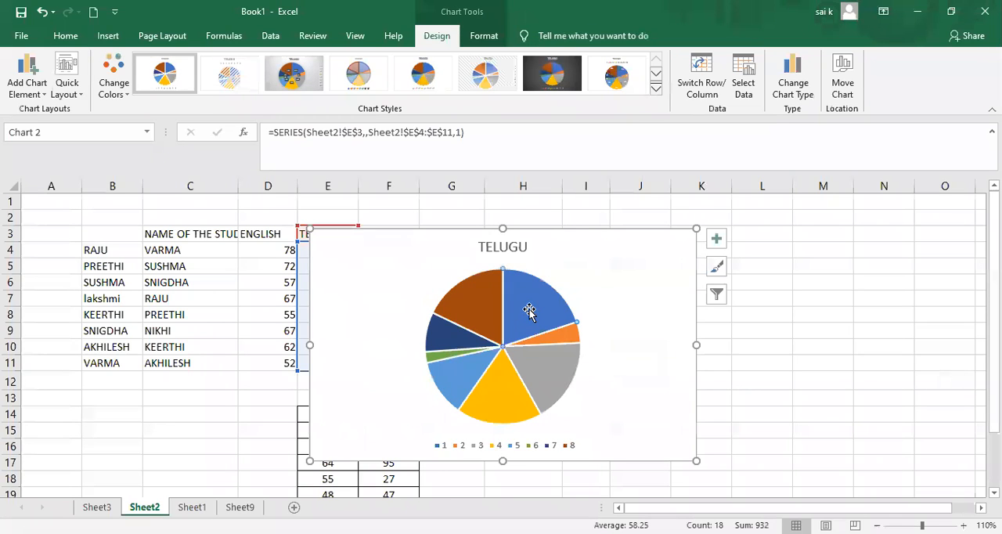
{"action": "double_click", "coordinate": [530, 310]}
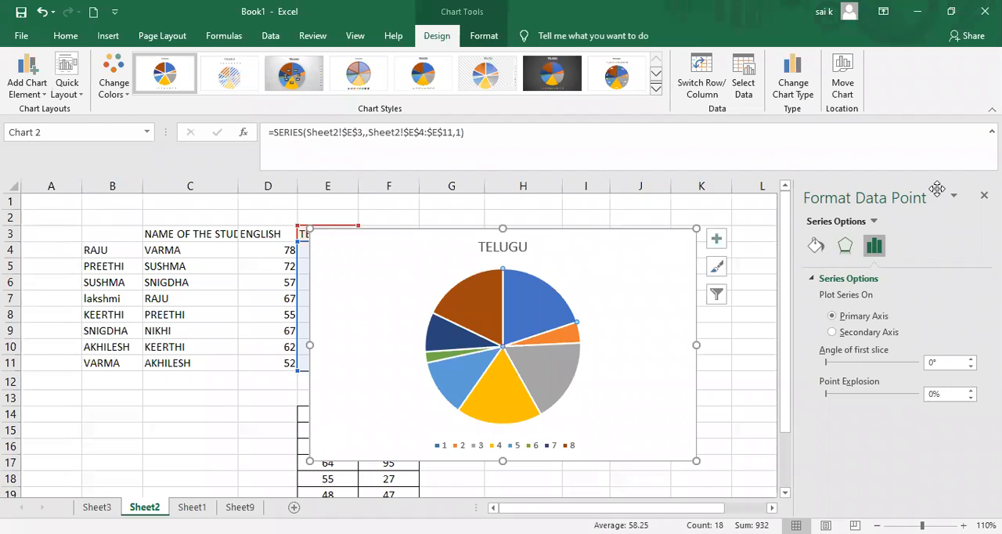
{"action": "left_click", "coordinate": [984, 195]}
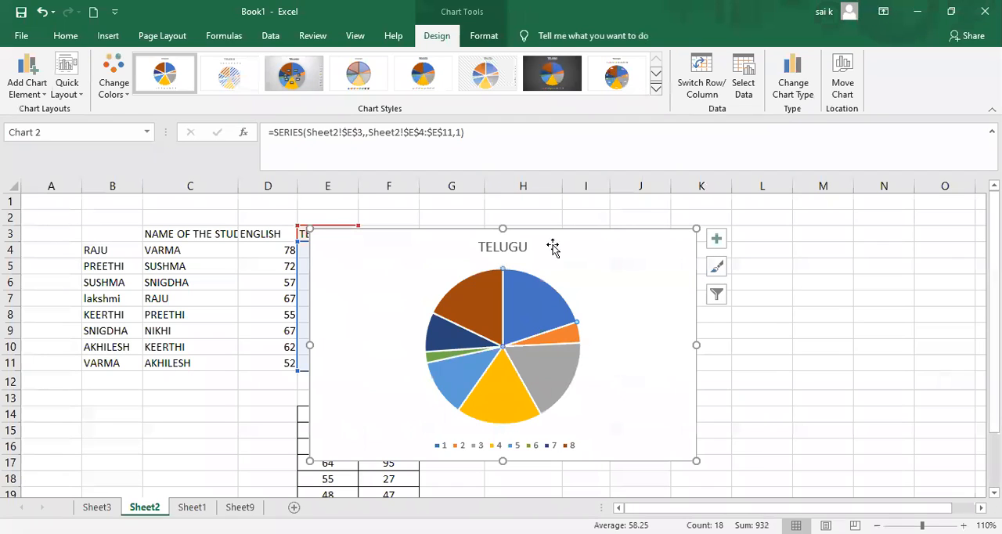
Try several chart styles on the TELUGU pie chart, ending with the white pie on a solid blue background.
{"action": "left_click", "coordinate": [291, 76]}
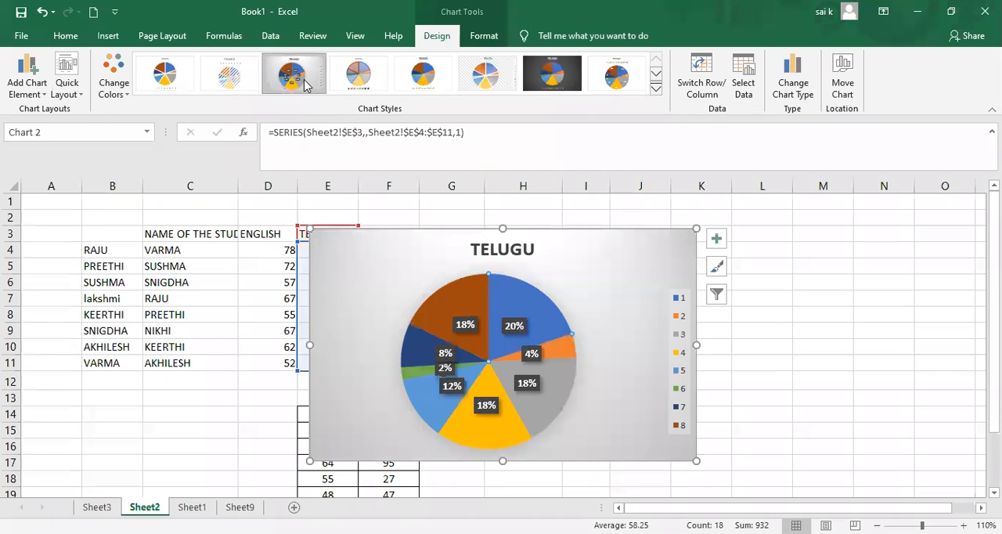
{"action": "left_click", "coordinate": [240, 78]}
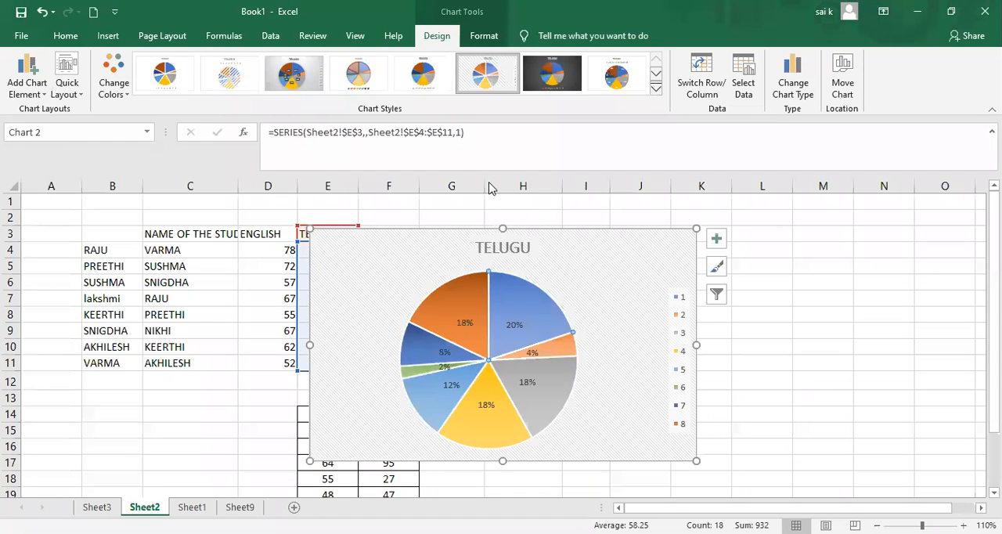
{"action": "left_click", "coordinate": [551, 82]}
{"action": "left_click", "coordinate": [597, 83]}
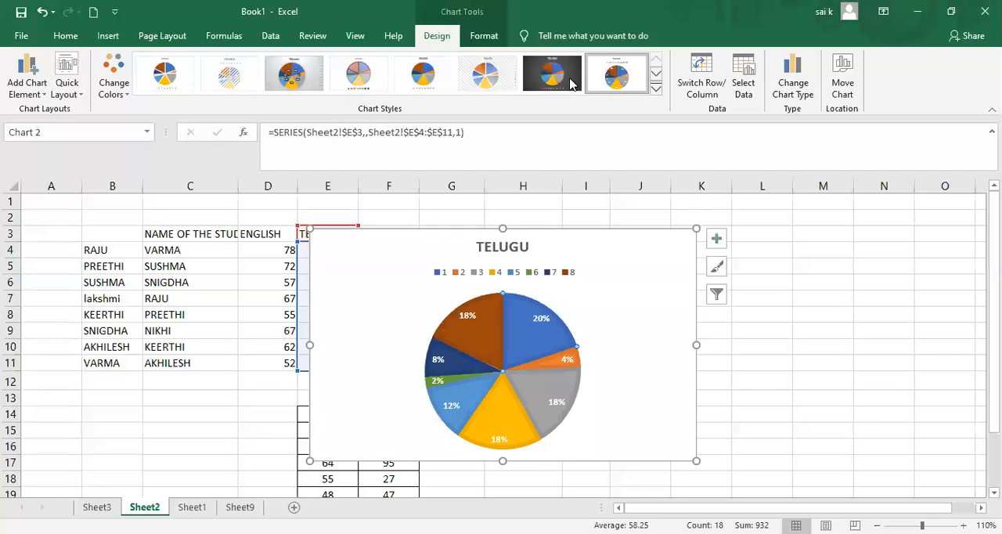
{"action": "left_click", "coordinate": [484, 73]}
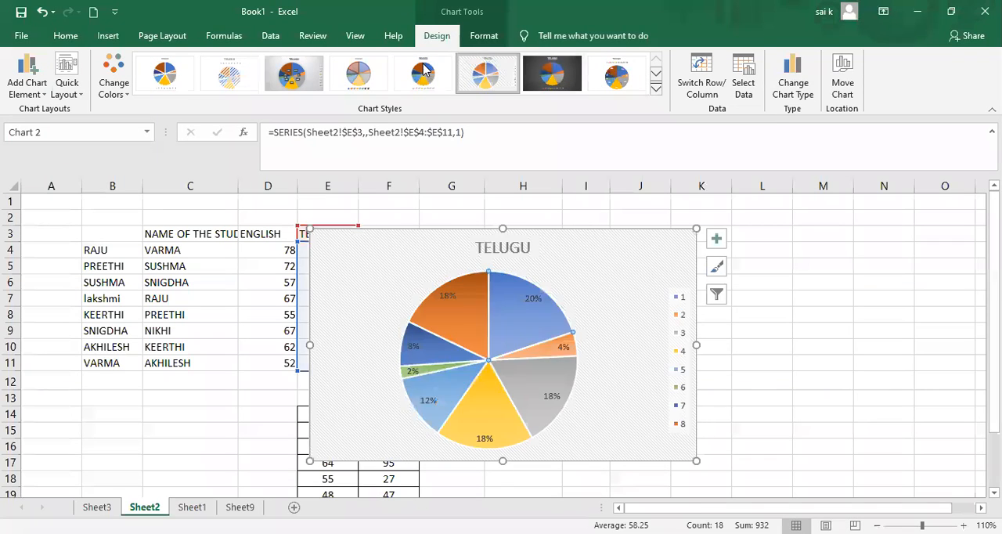
{"action": "left_click", "coordinate": [359, 73]}
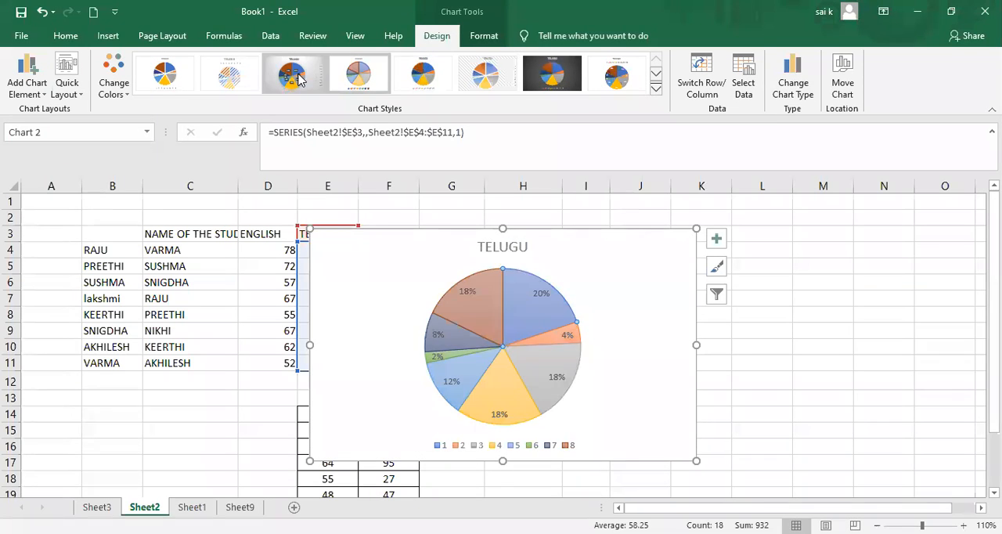
{"action": "left_click", "coordinate": [291, 76]}
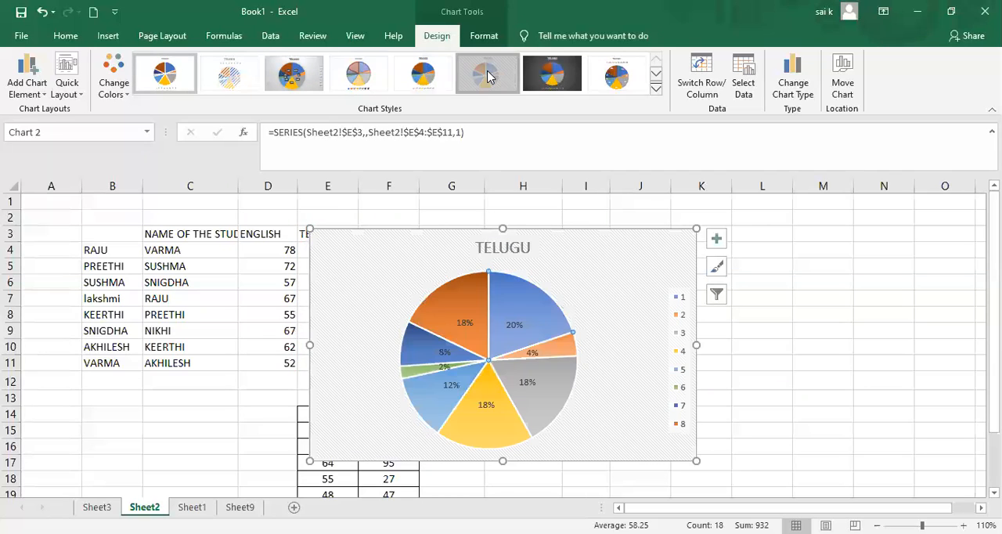
{"action": "left_click", "coordinate": [601, 76]}
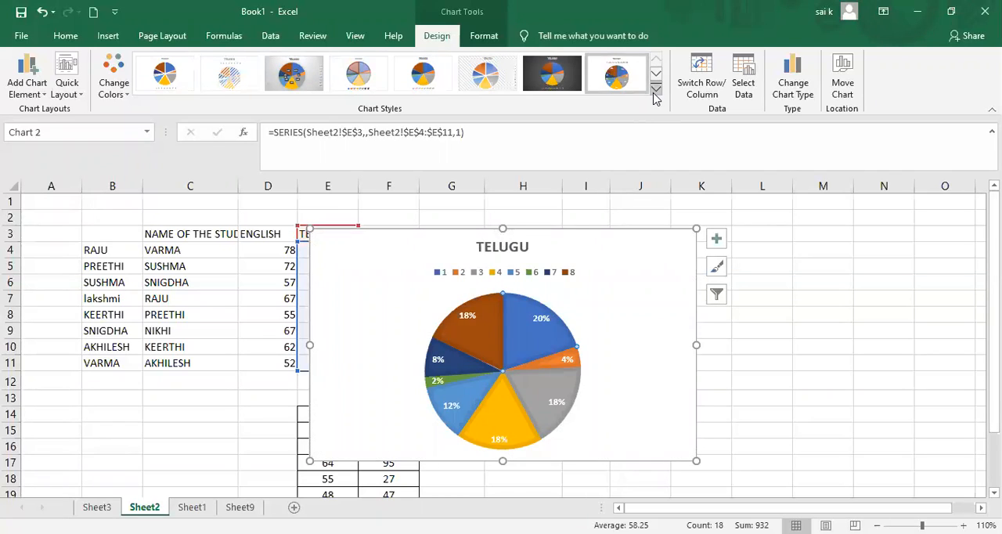
{"action": "left_click", "coordinate": [655, 94]}
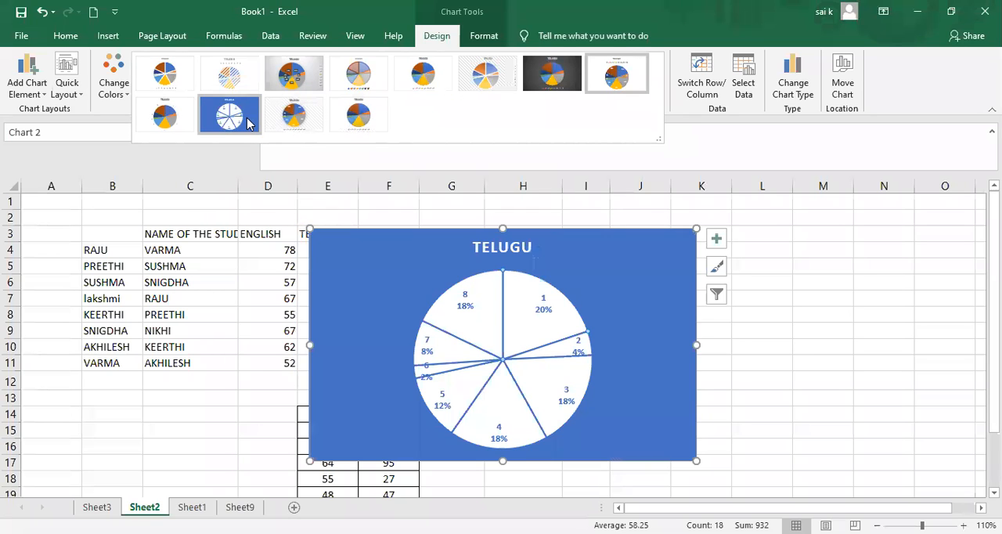
{"action": "left_click", "coordinate": [247, 123]}
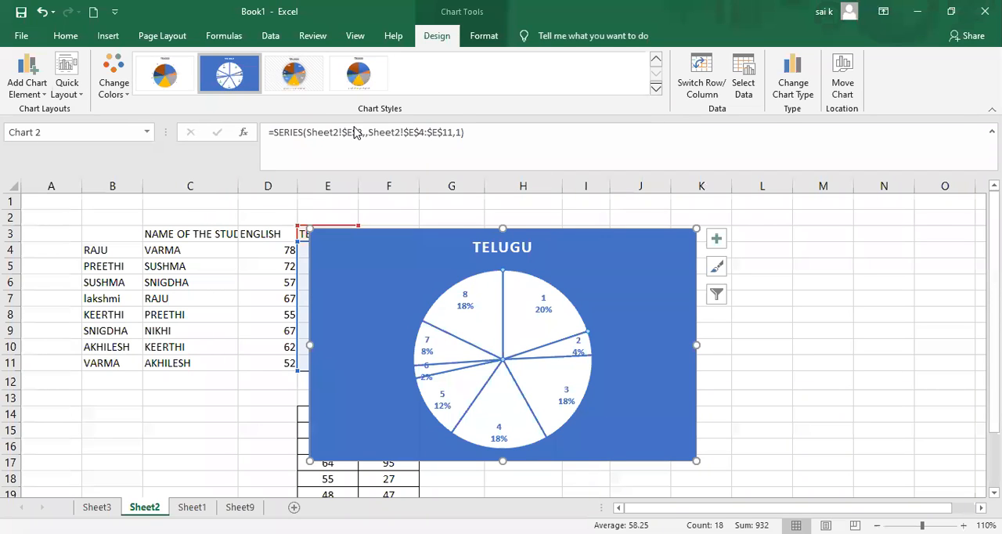
Convert the TELUGU pie chart to a 3-D pie.
{"action": "left_click", "coordinate": [108, 36]}
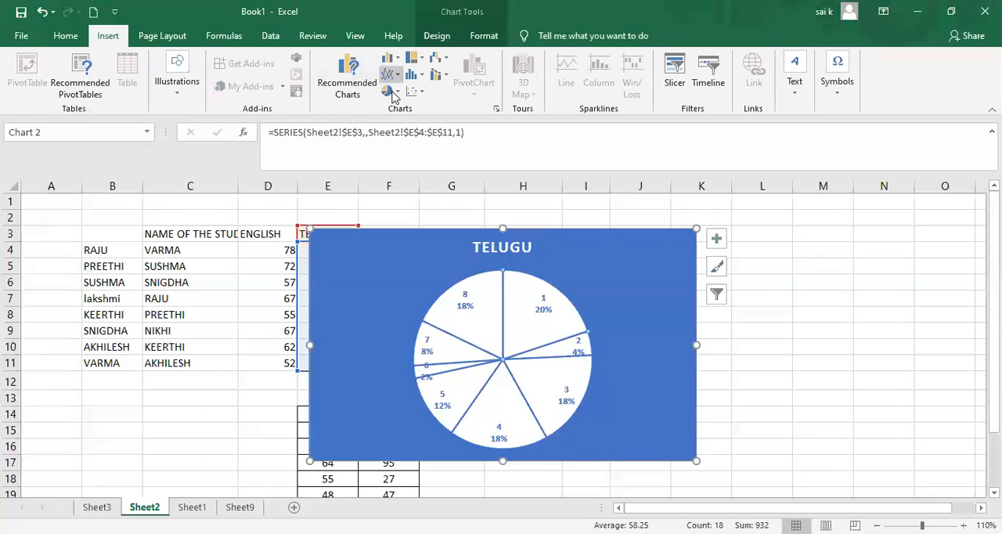
{"action": "left_click", "coordinate": [394, 92]}
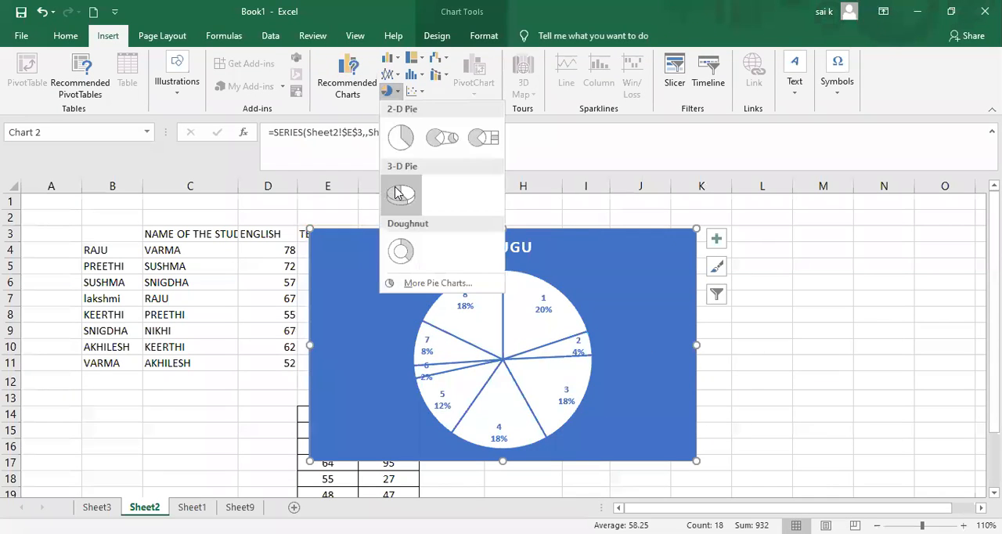
{"action": "left_click", "coordinate": [511, 313]}
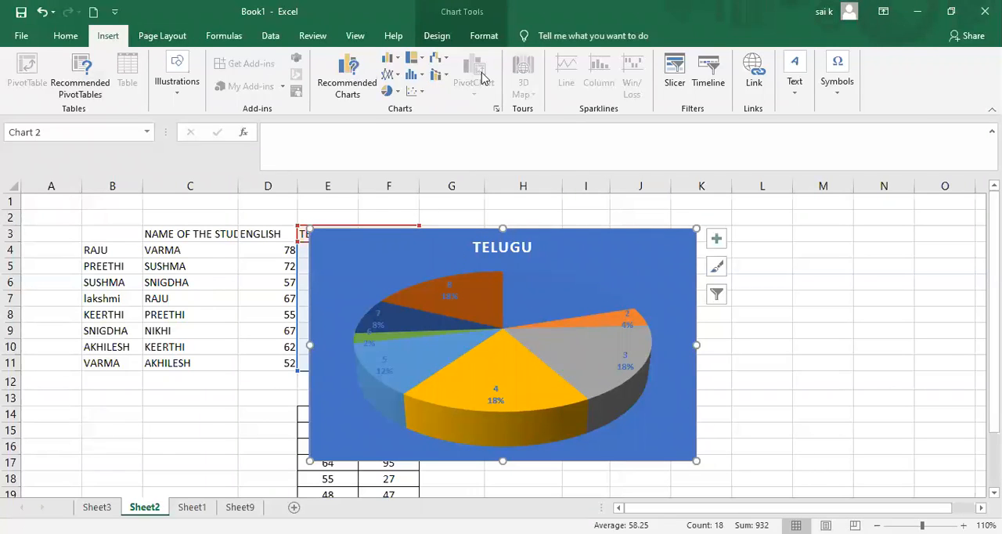
Apply the second chart style with boxed category and percentage labels to the 3-D pie, and delete the chart.
{"action": "left_click", "coordinate": [440, 37]}
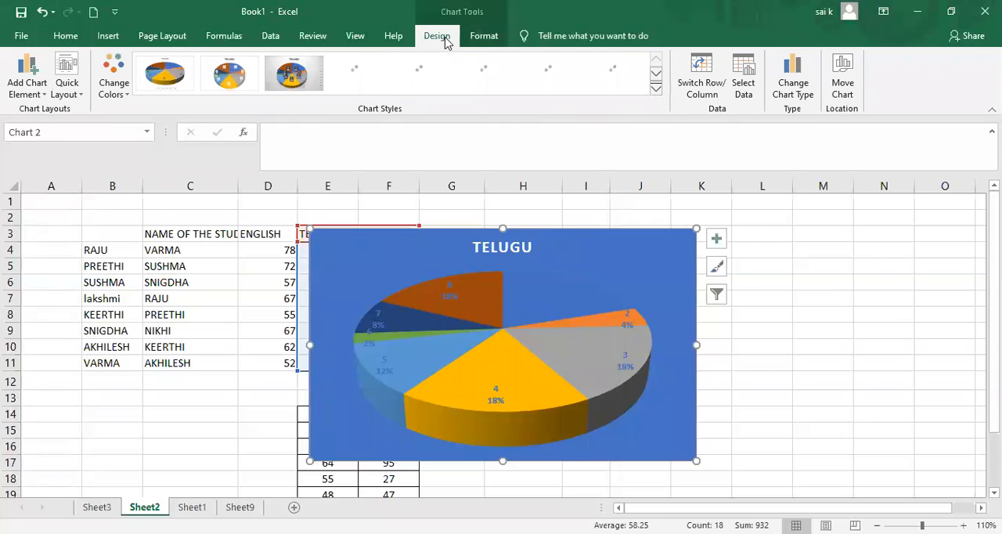
{"action": "left_click", "coordinate": [230, 74]}
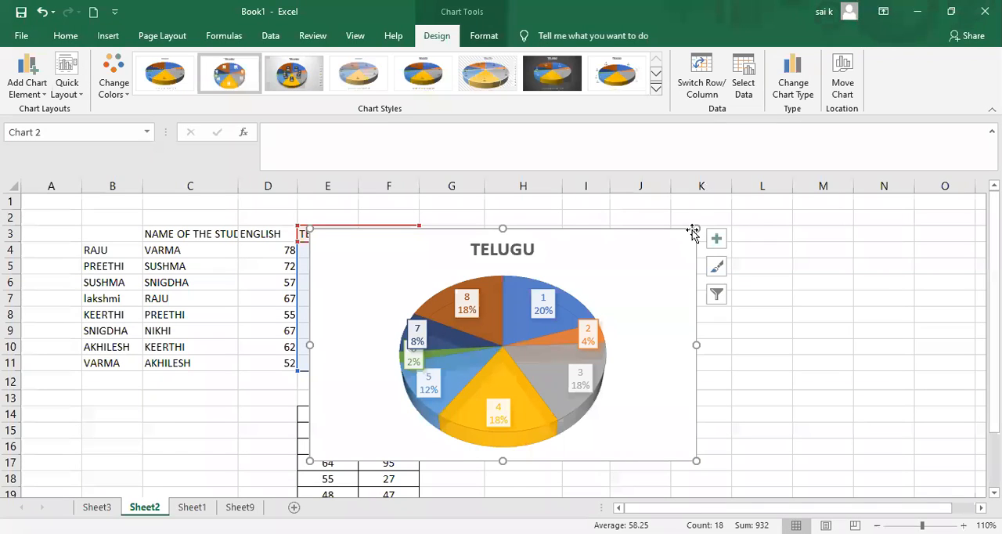
{"action": "key", "text": "Delete"}
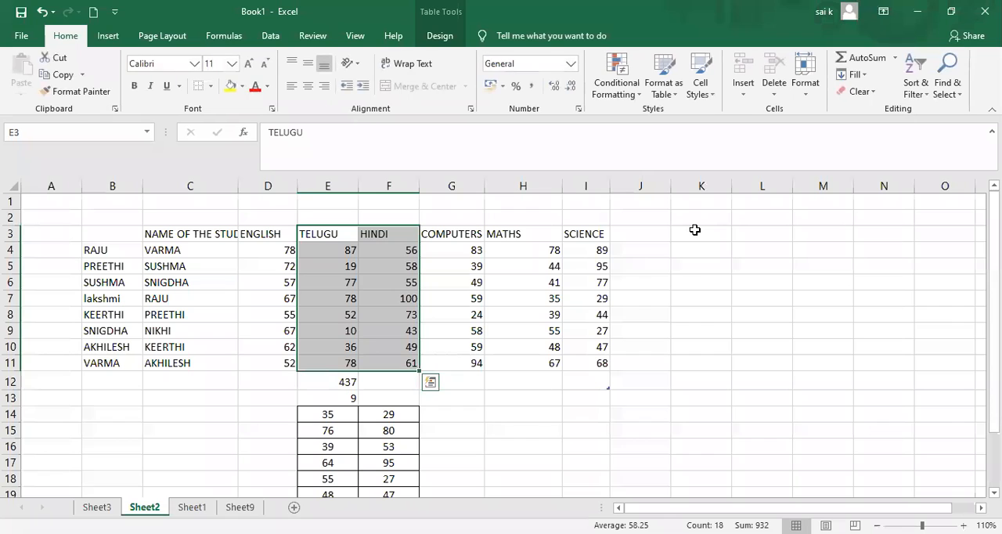